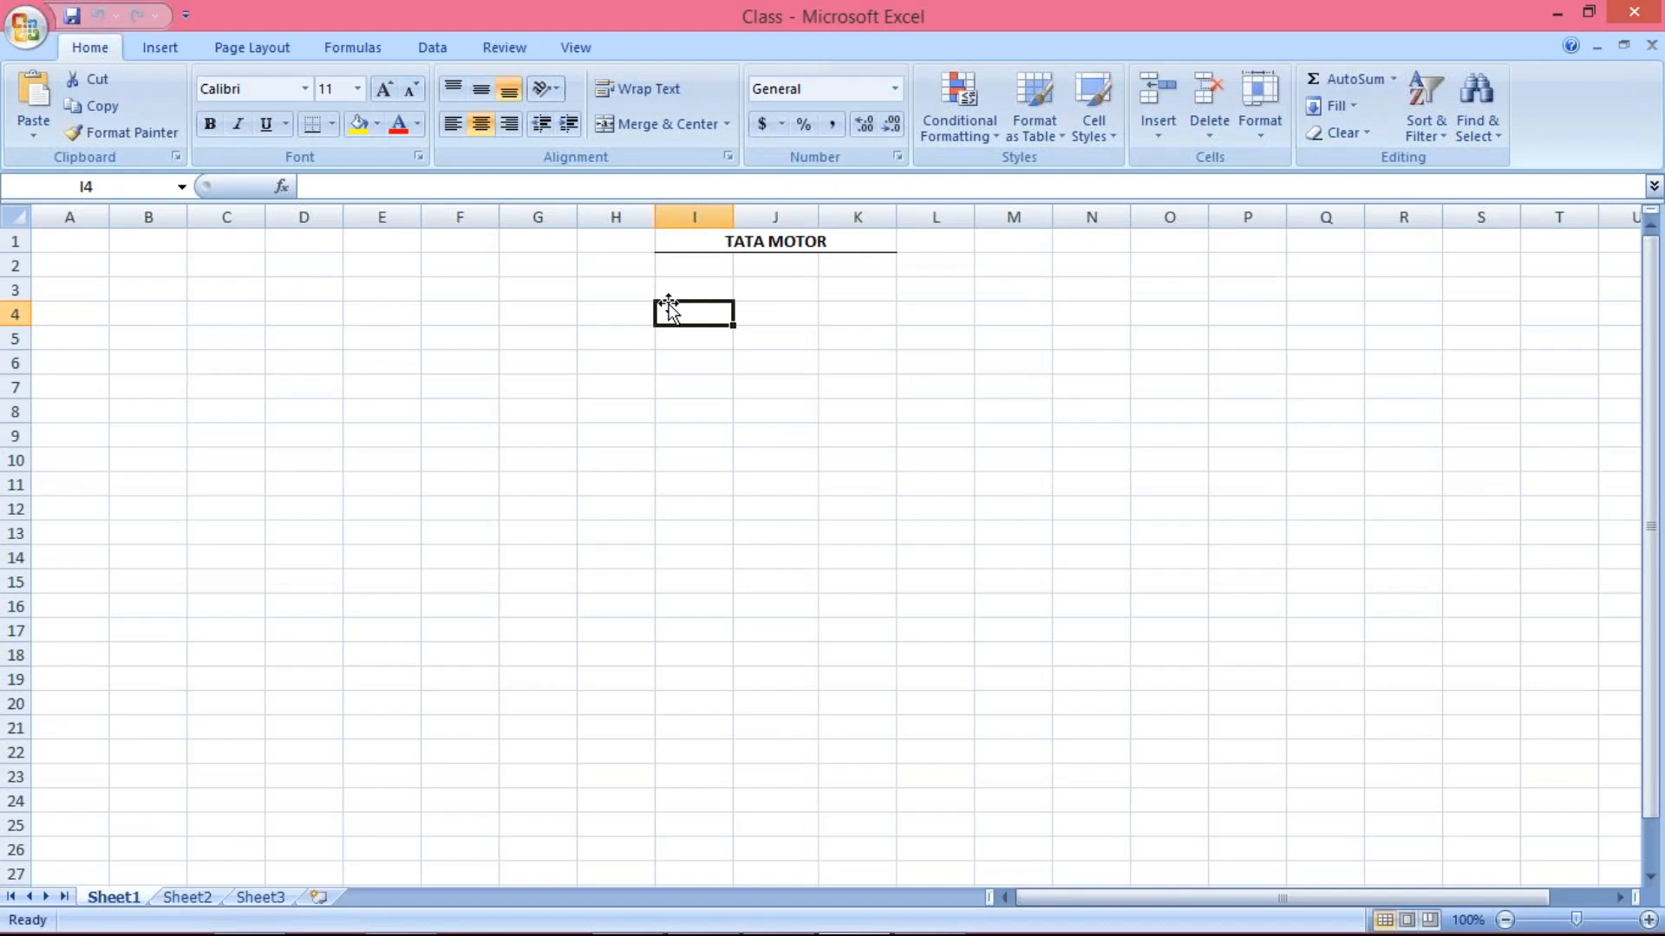
# Enter the letters A to F in cells I3 to I8, one per row under the TATA MOTOR heading
pyautogui.click(677, 288)
pyautogui.click(681, 317)
pyautogui.click(683, 286)
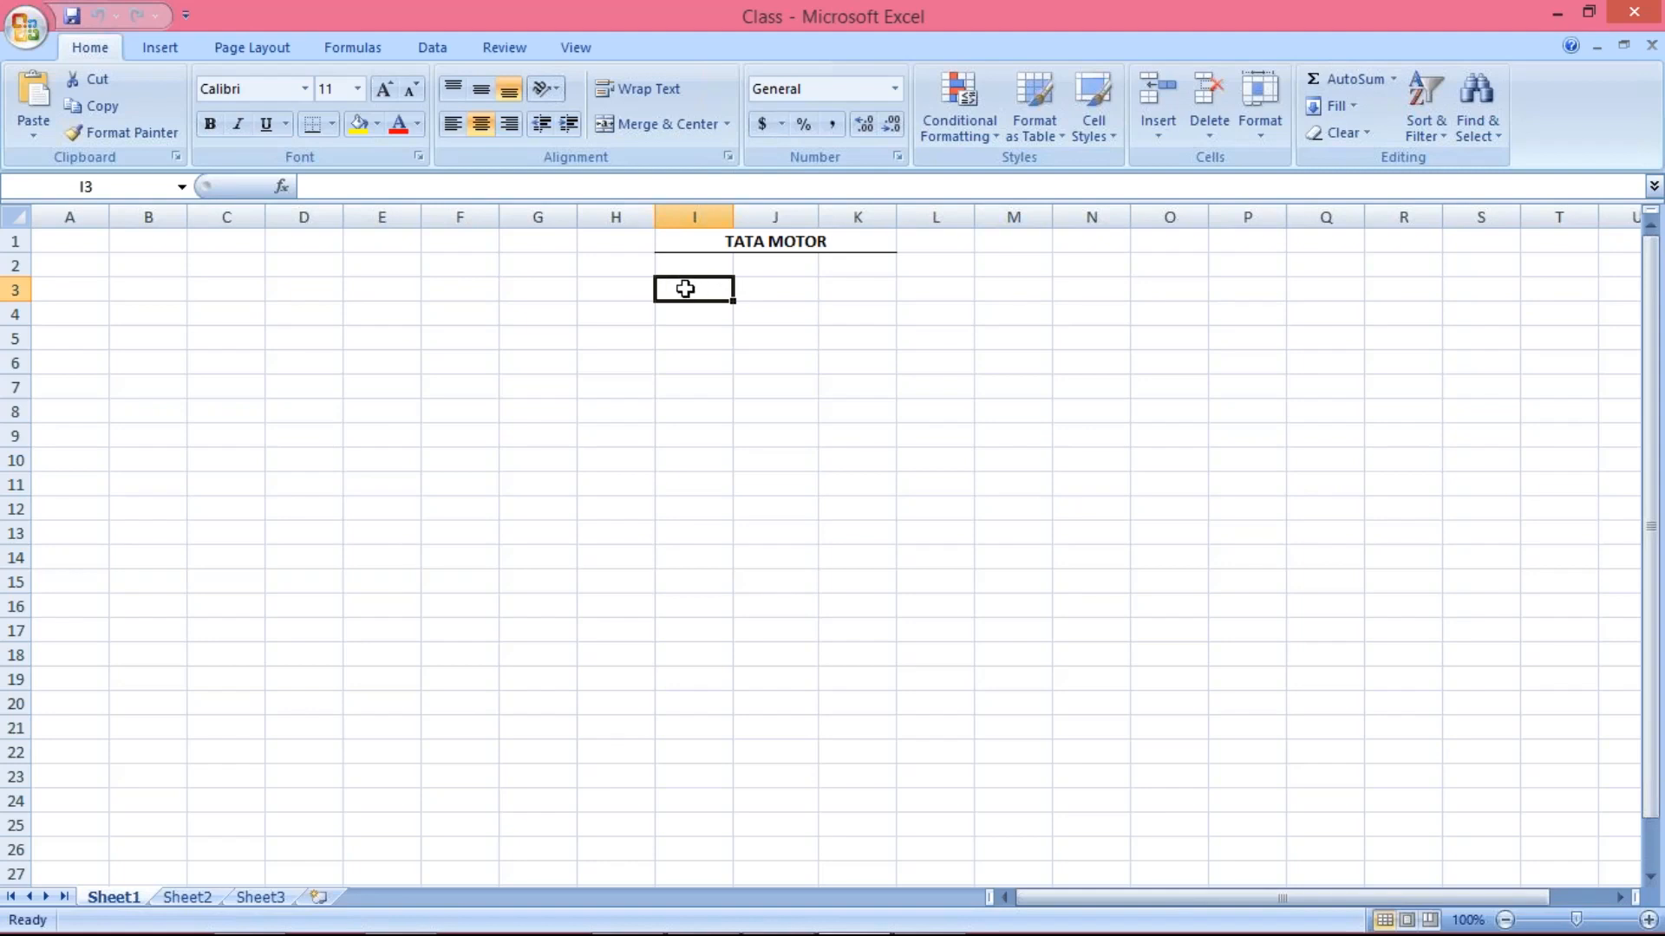
pyautogui.write('A')
pyautogui.press('Return')
pyautogui.write('B')
pyautogui.press('Return')
pyautogui.write('C')
pyautogui.press('Return')
pyautogui.write('D')
pyautogui.press('Return')
pyautogui.write('E')
pyautogui.press('Return')
pyautogui.write('F')
pyautogui.press('Return')
# Enter TM30 beside A in cell J3 and fill it down to J6
pyautogui.click(776, 292)
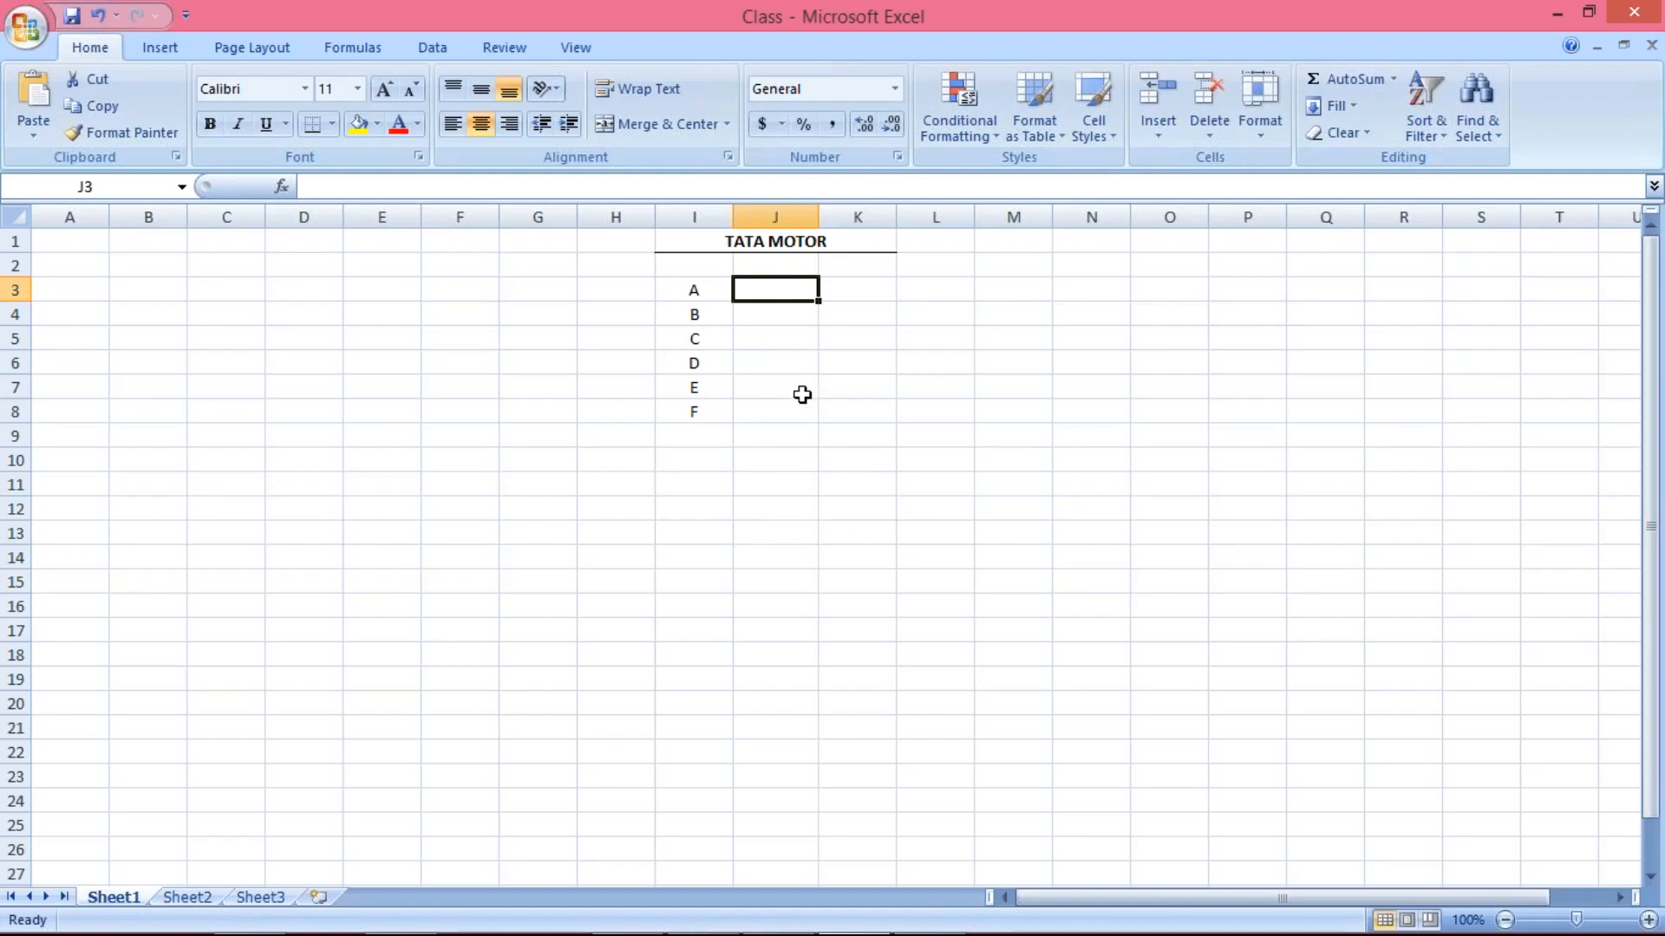
pyautogui.write('TM30')
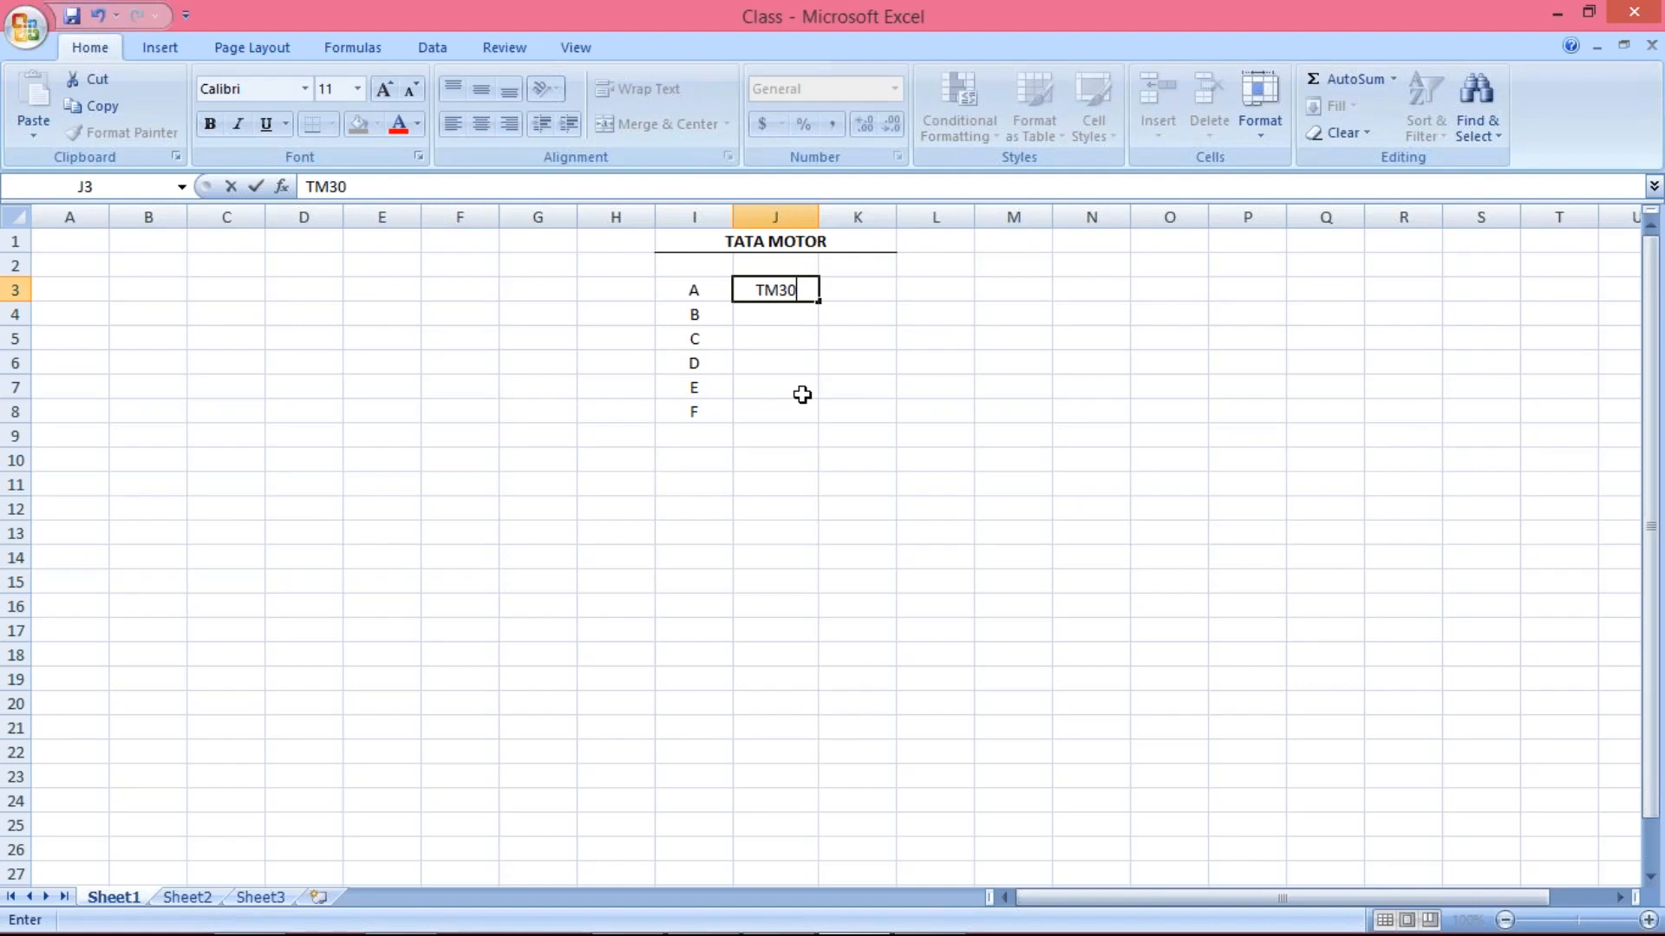
pyautogui.press('Return')
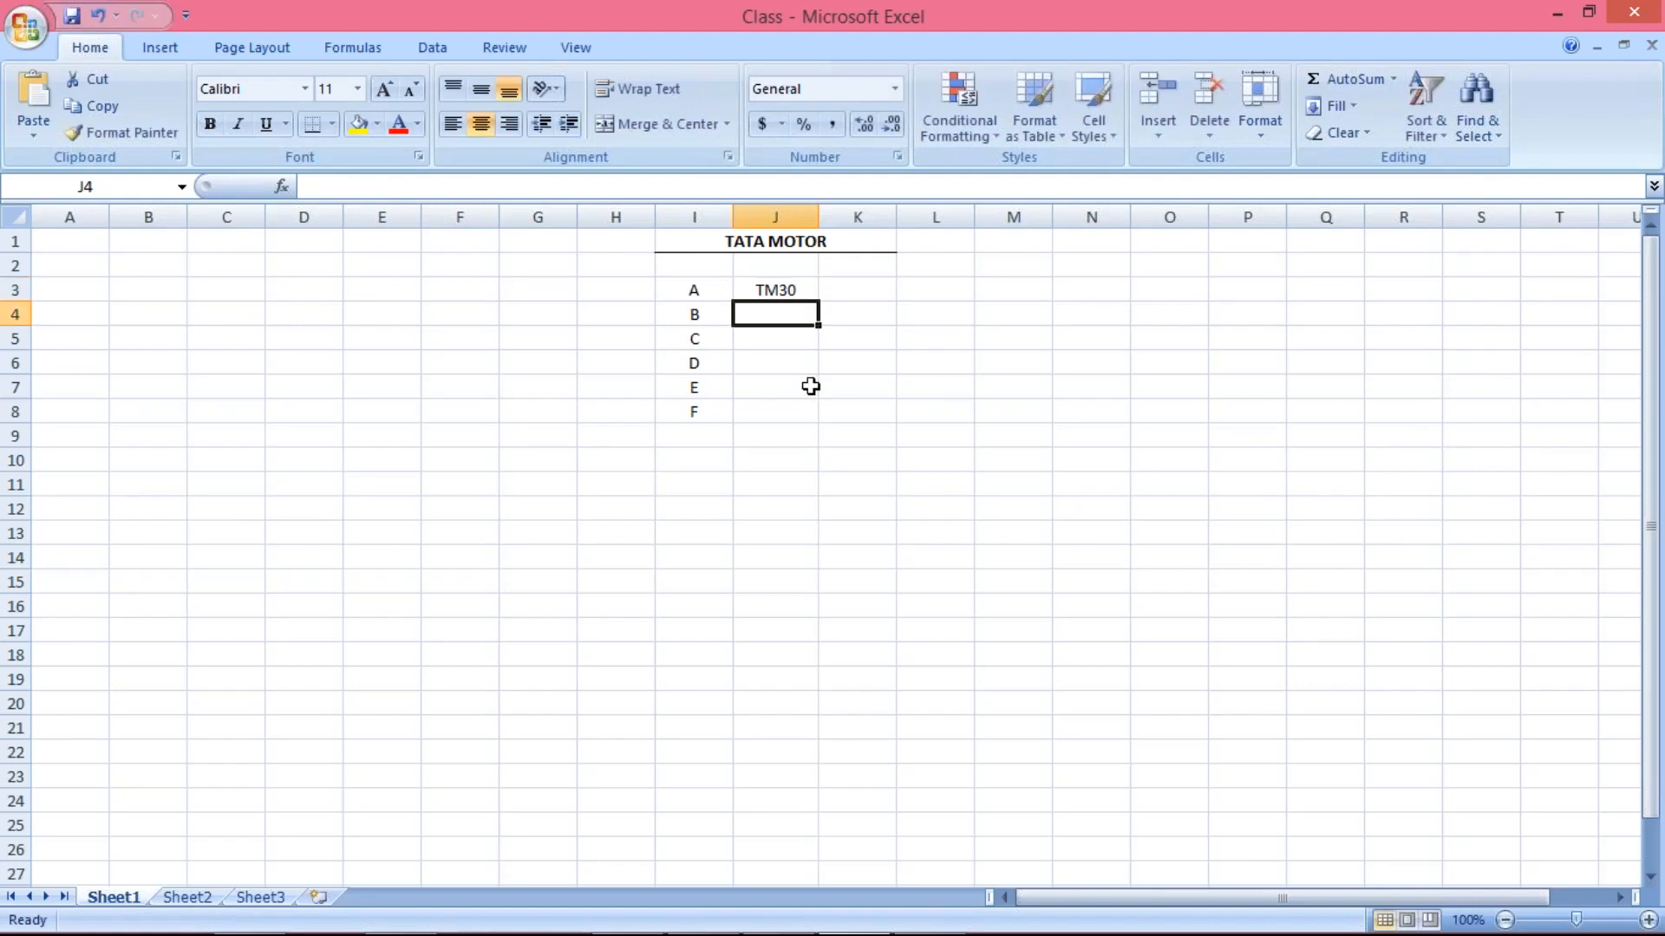
pyautogui.moveTo(775, 288); pyautogui.dragTo(781, 357)
pyautogui.hotkey('ctrl', 'd')
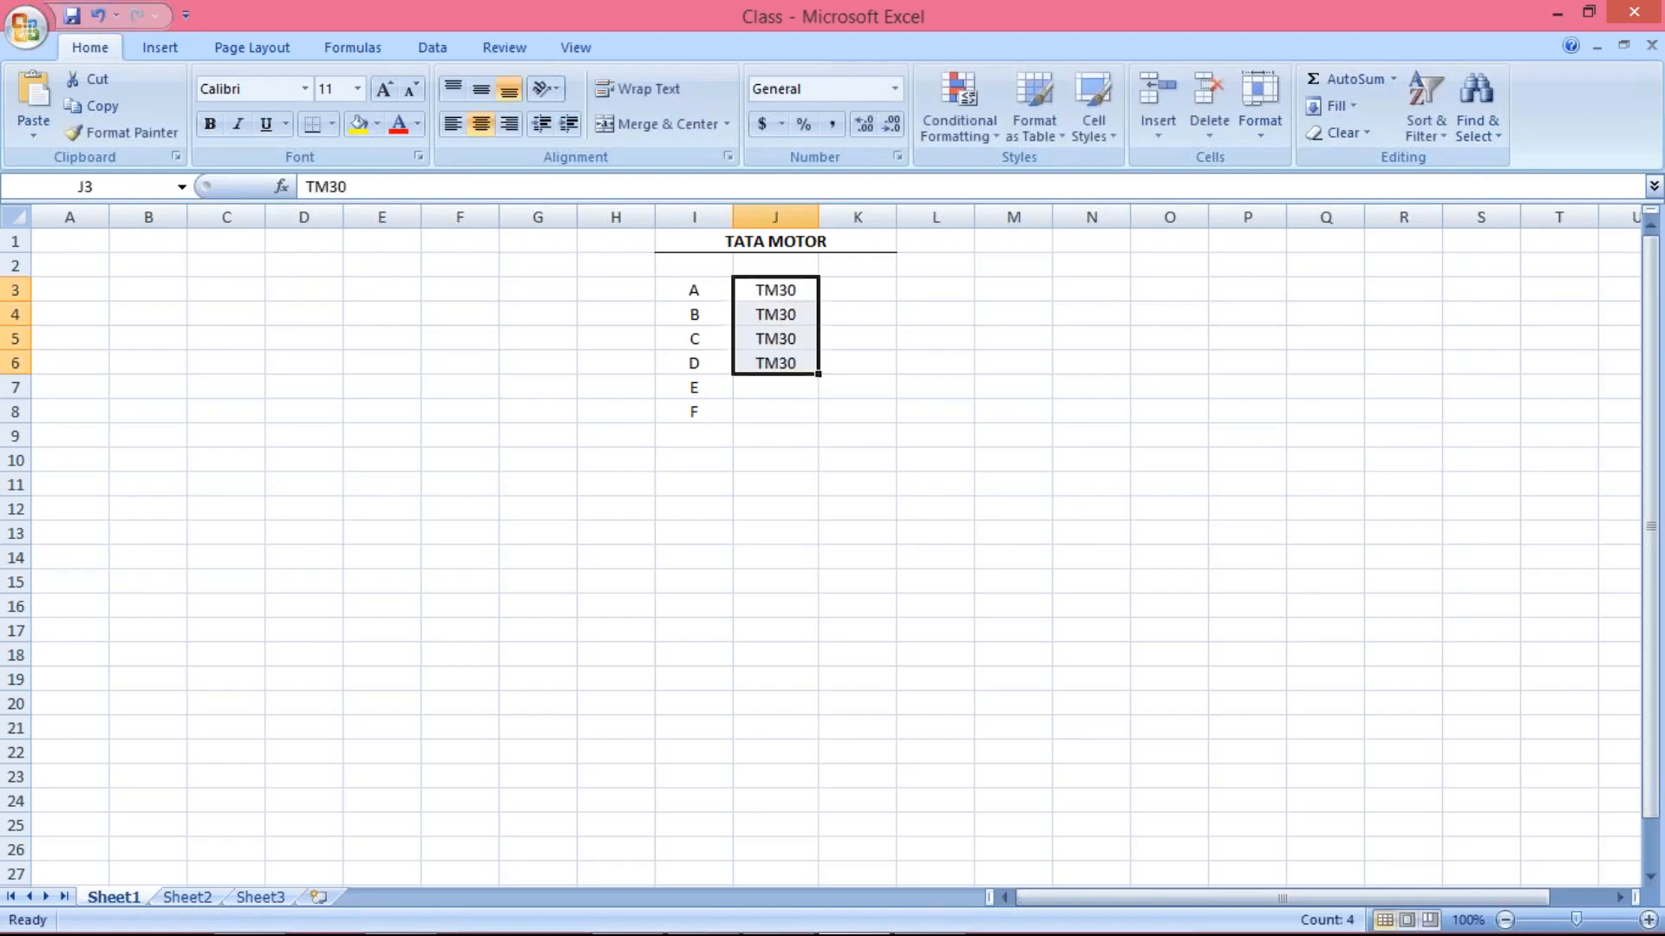
# Enter TM60 beside E in cell J7 and TM90 beside F in cell J8
pyautogui.click(782, 389)
pyautogui.write('TM60')
pyautogui.press('Return')
pyautogui.write('TM90')
pyautogui.press('Return')
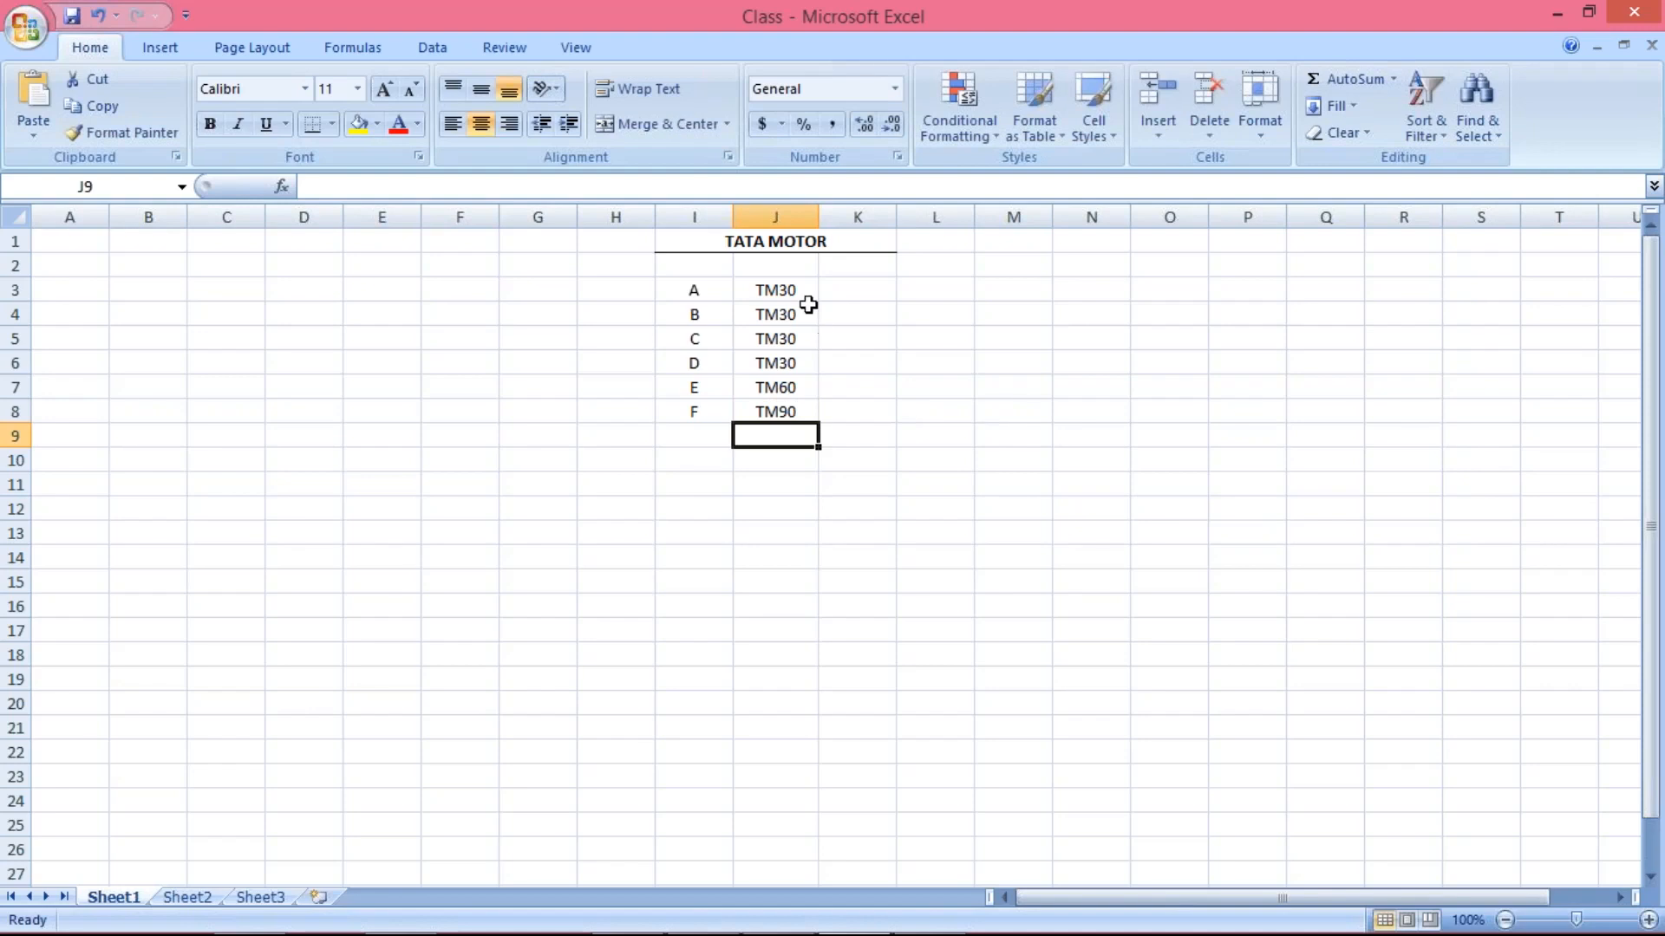
# Review the term codes in column J against the letters A to F in column I
pyautogui.click(784, 290)
pyautogui.click(848, 291)
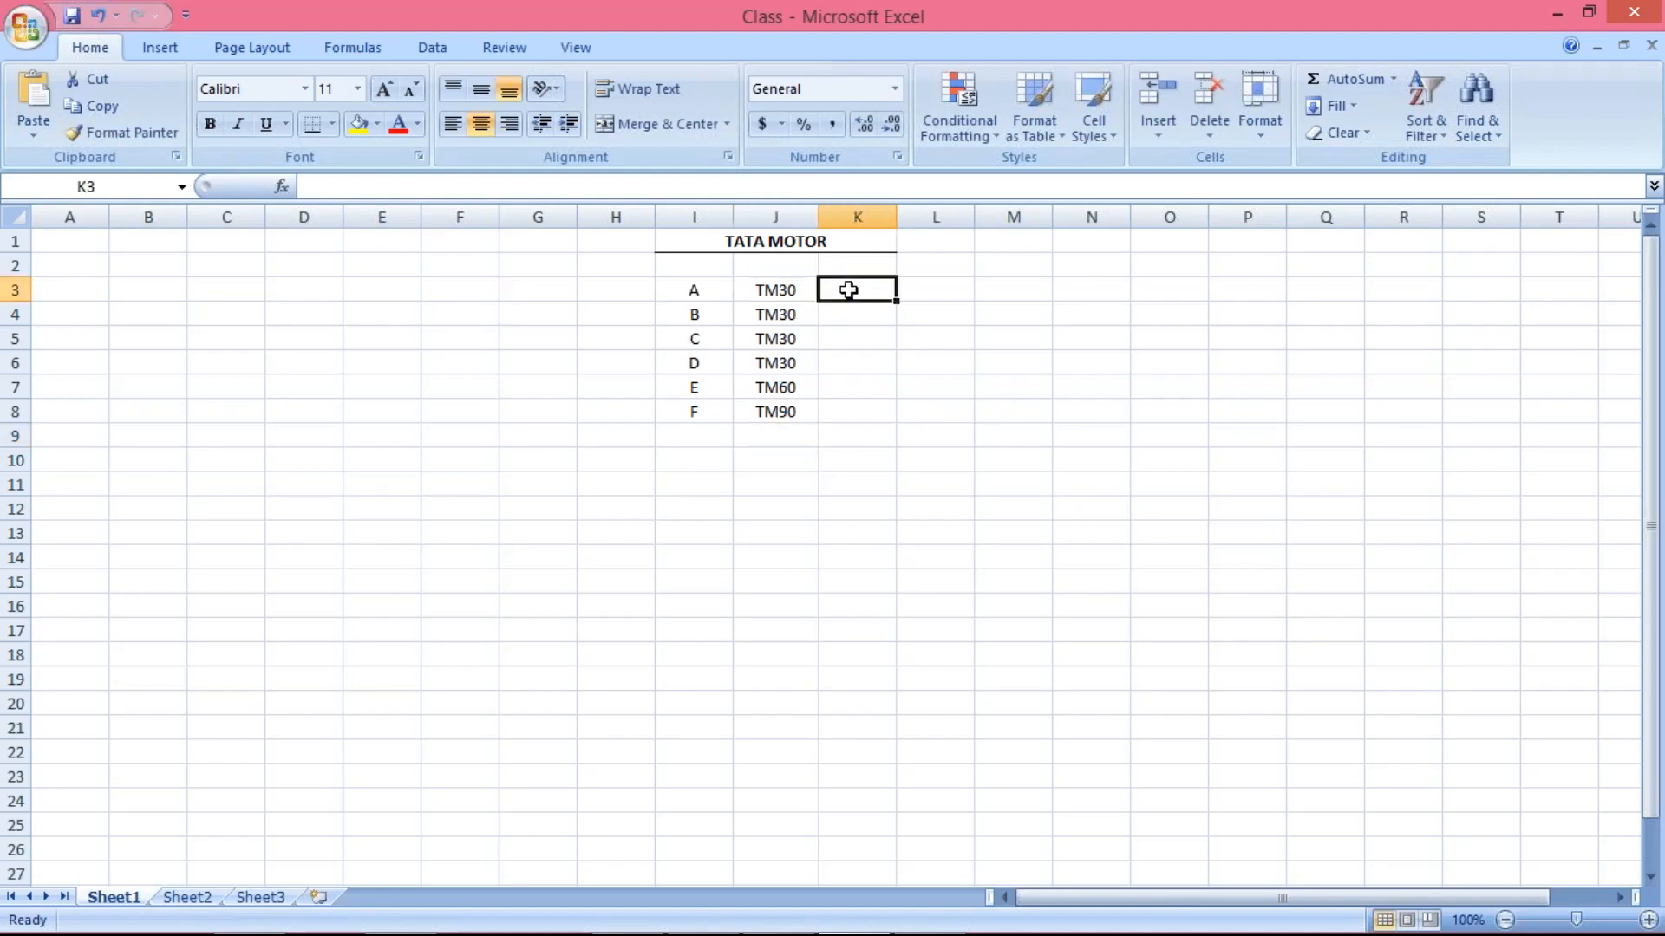
pyautogui.click(759, 289)
pyautogui.click(683, 292)
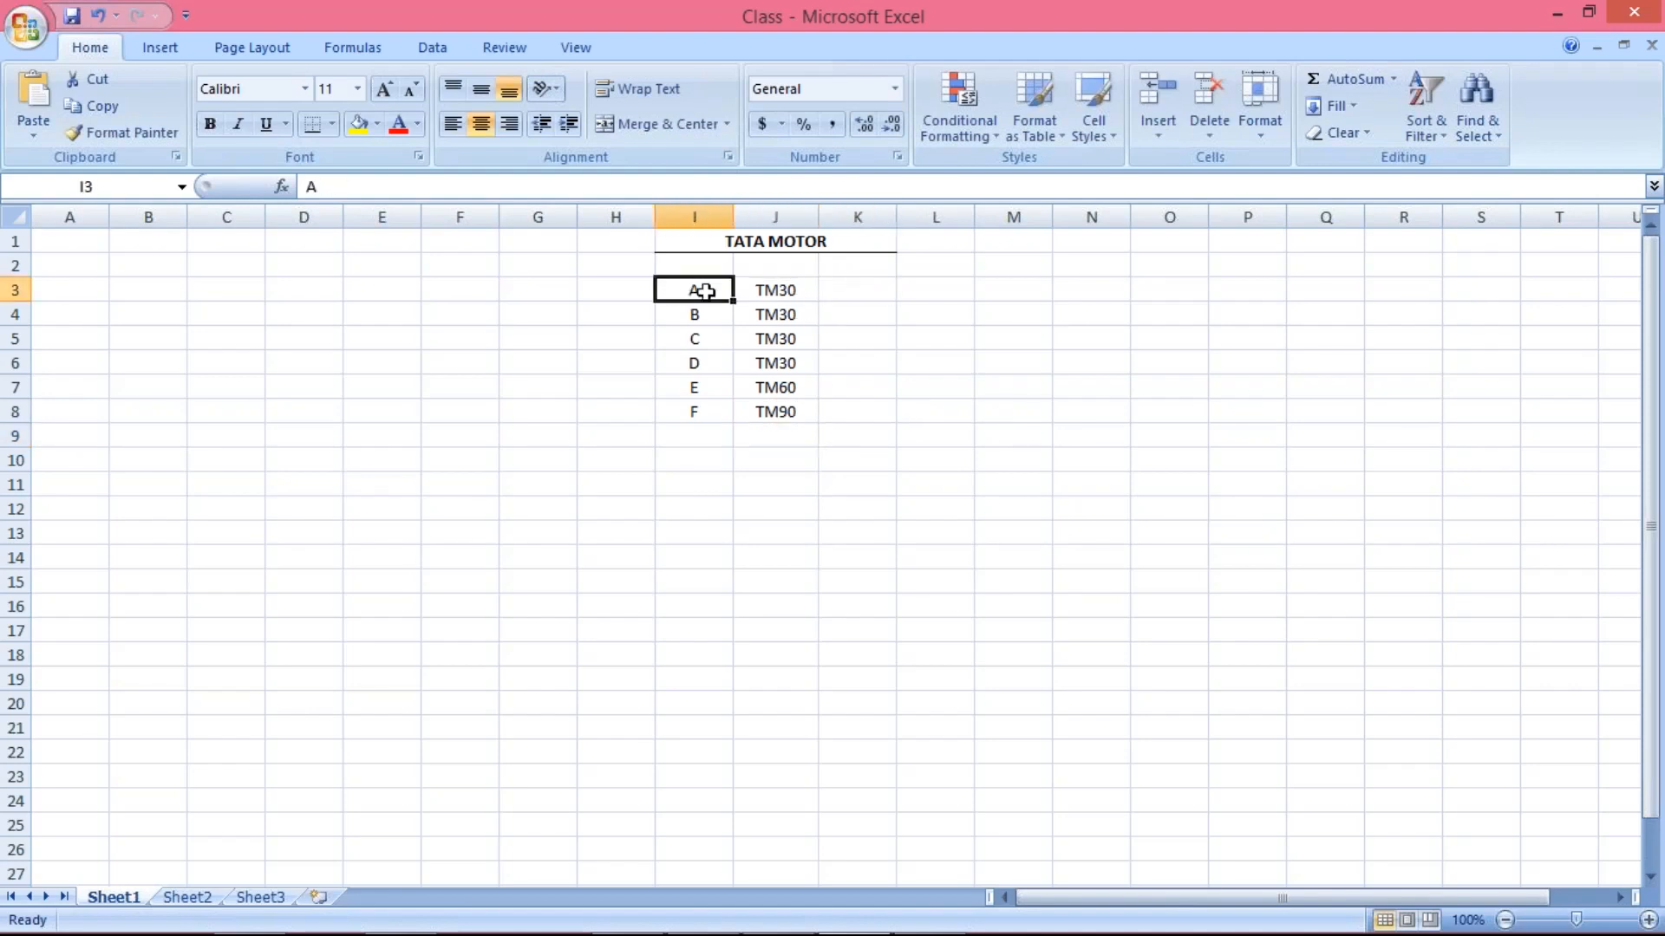
pyautogui.click(793, 291)
pyautogui.click(843, 288)
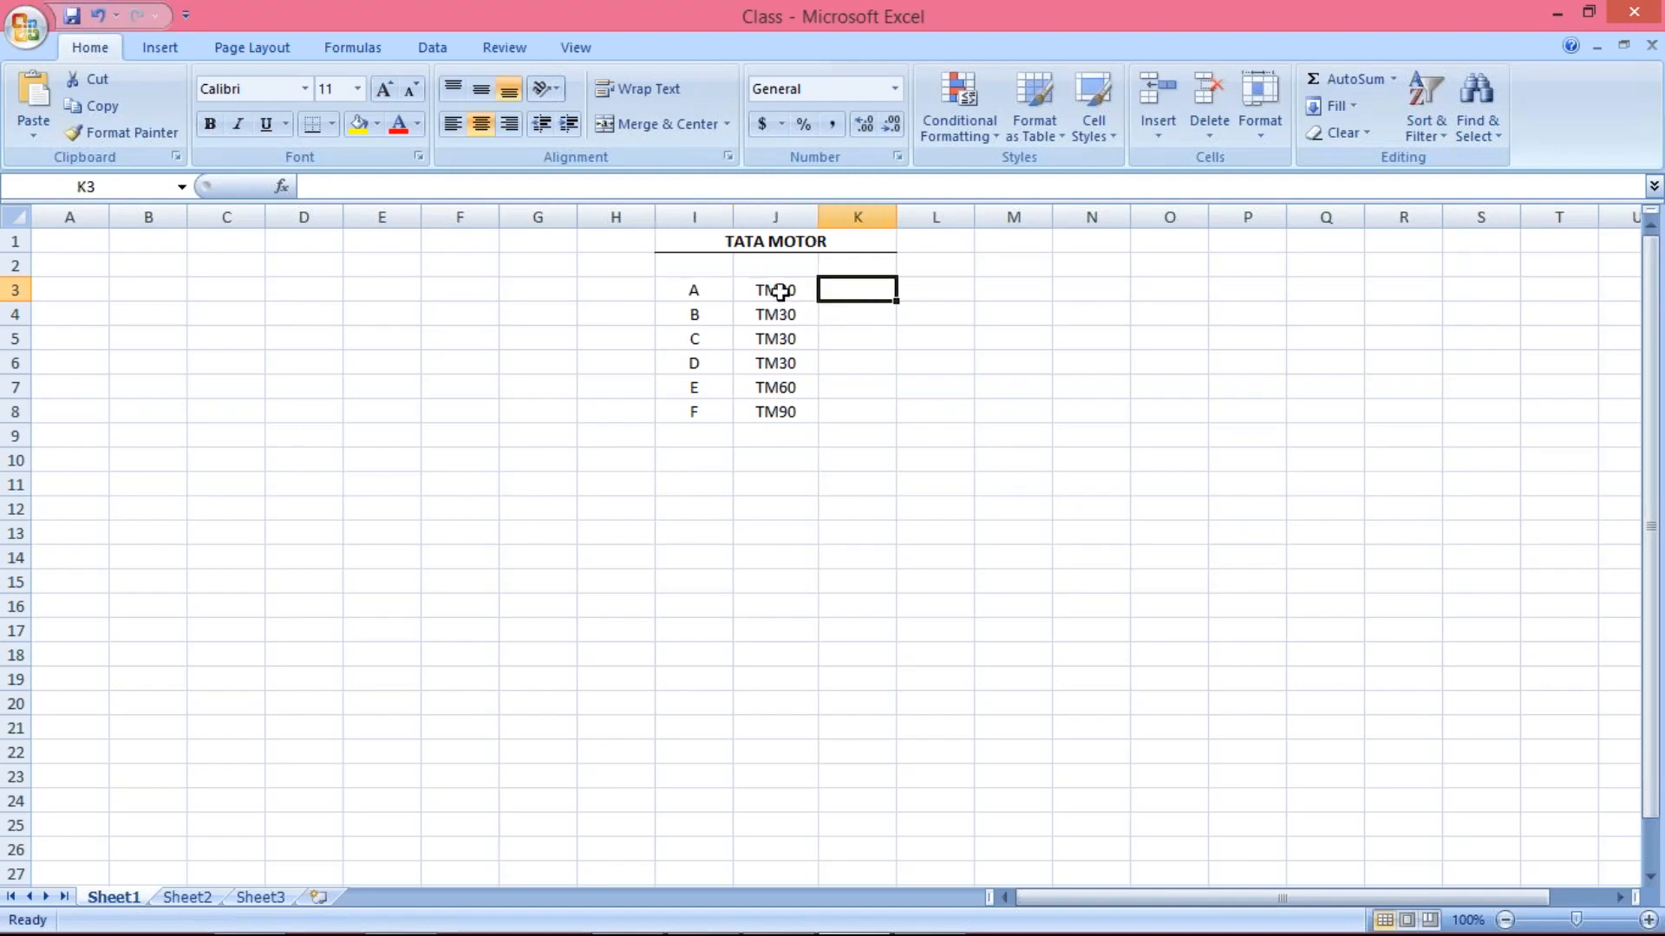
pyautogui.click(683, 389)
pyautogui.click(694, 414)
pyautogui.write('F')
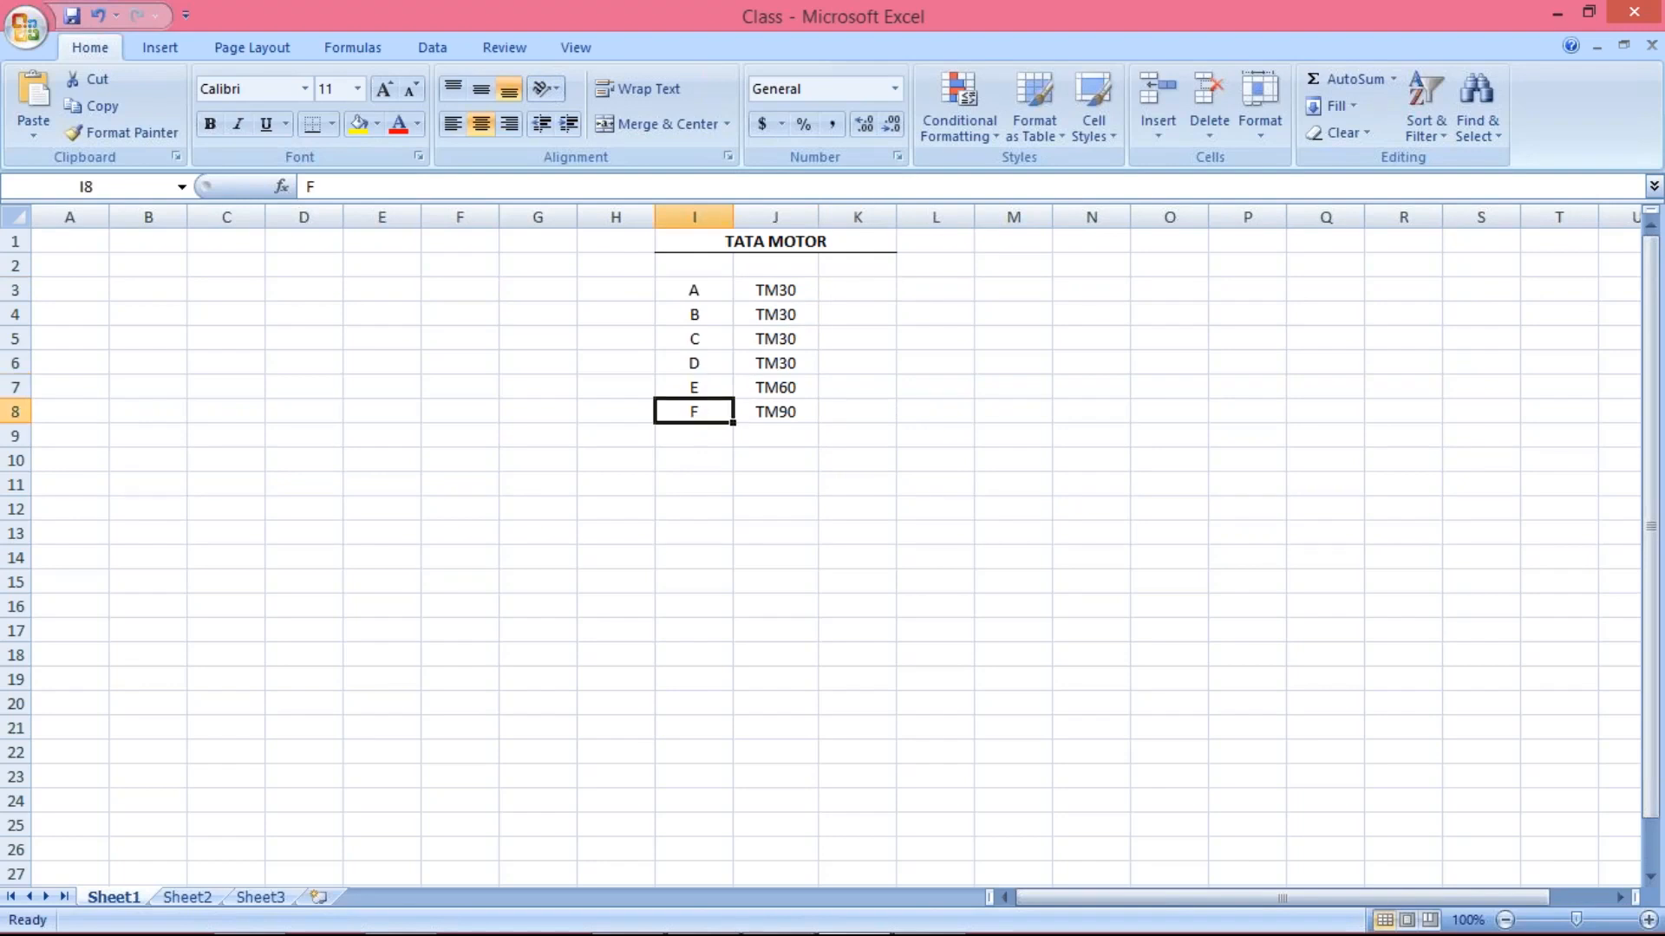
pyautogui.click(744, 388)
pyautogui.click(699, 384)
pyautogui.click(778, 379)
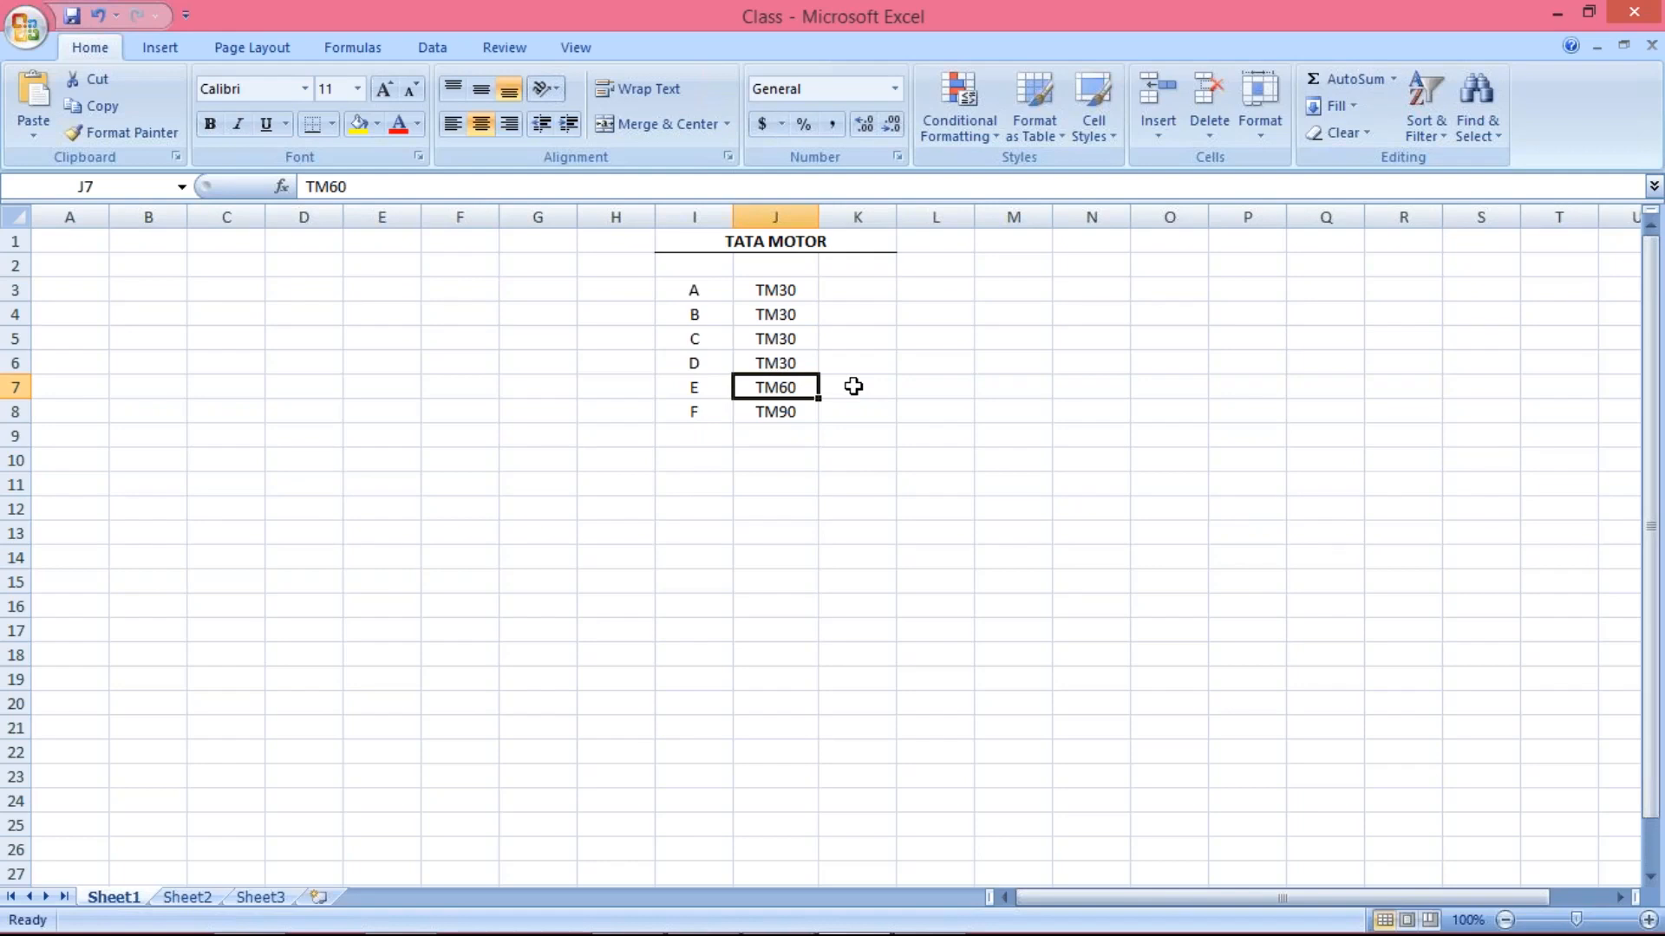
pyautogui.click(711, 418)
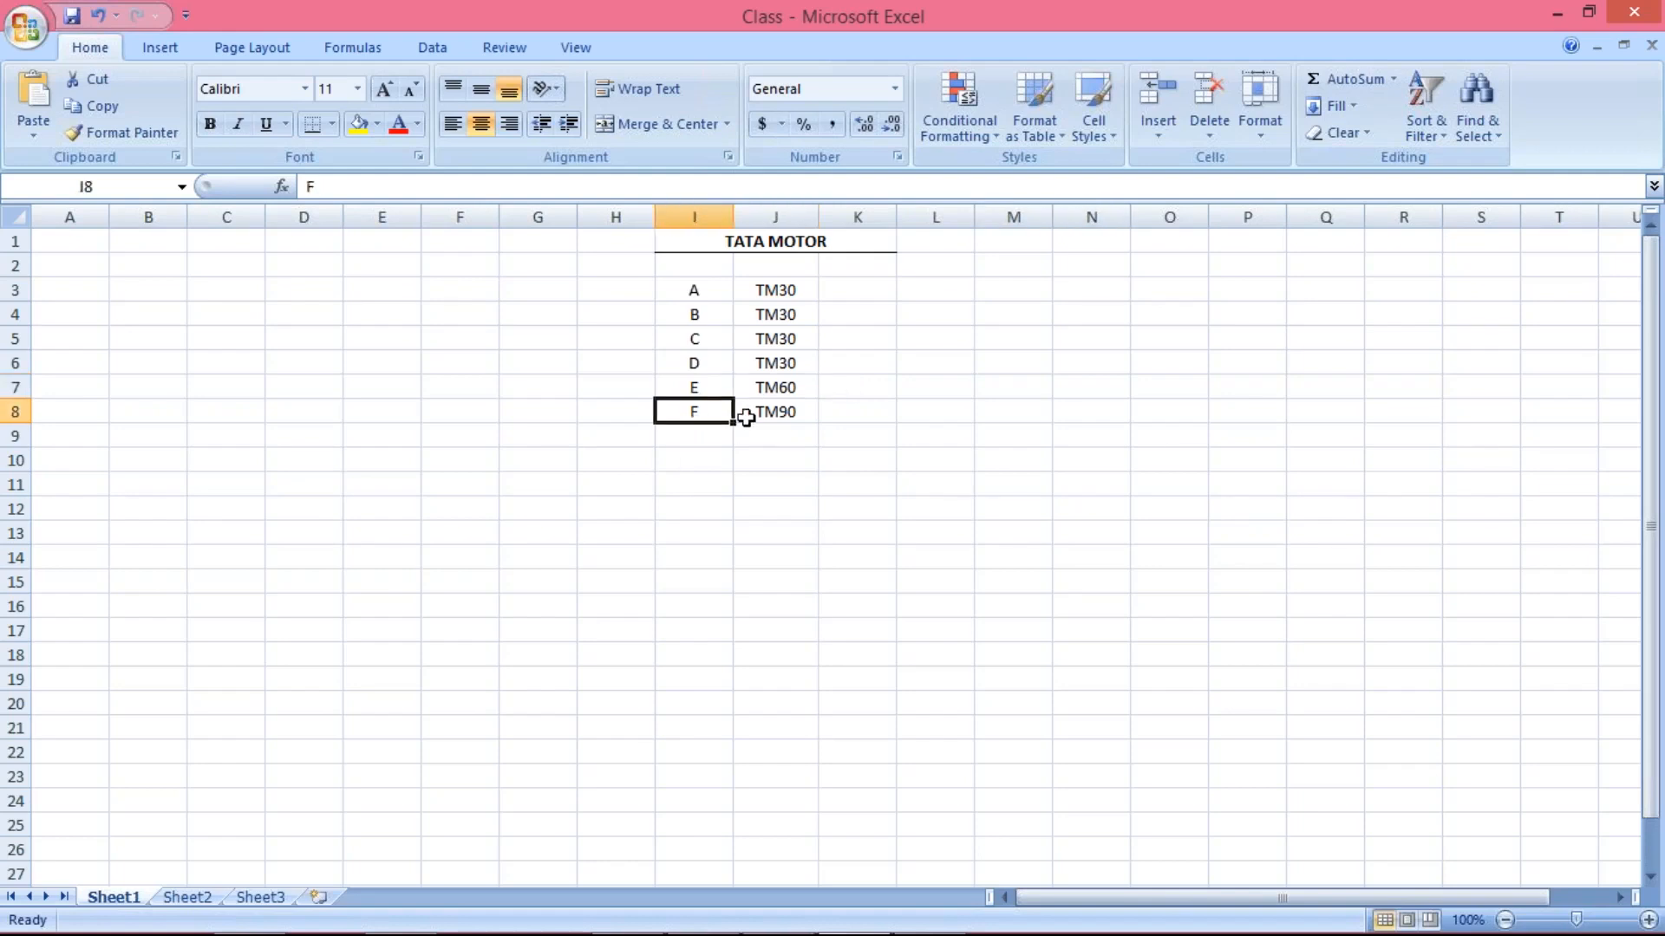
pyautogui.click(769, 413)
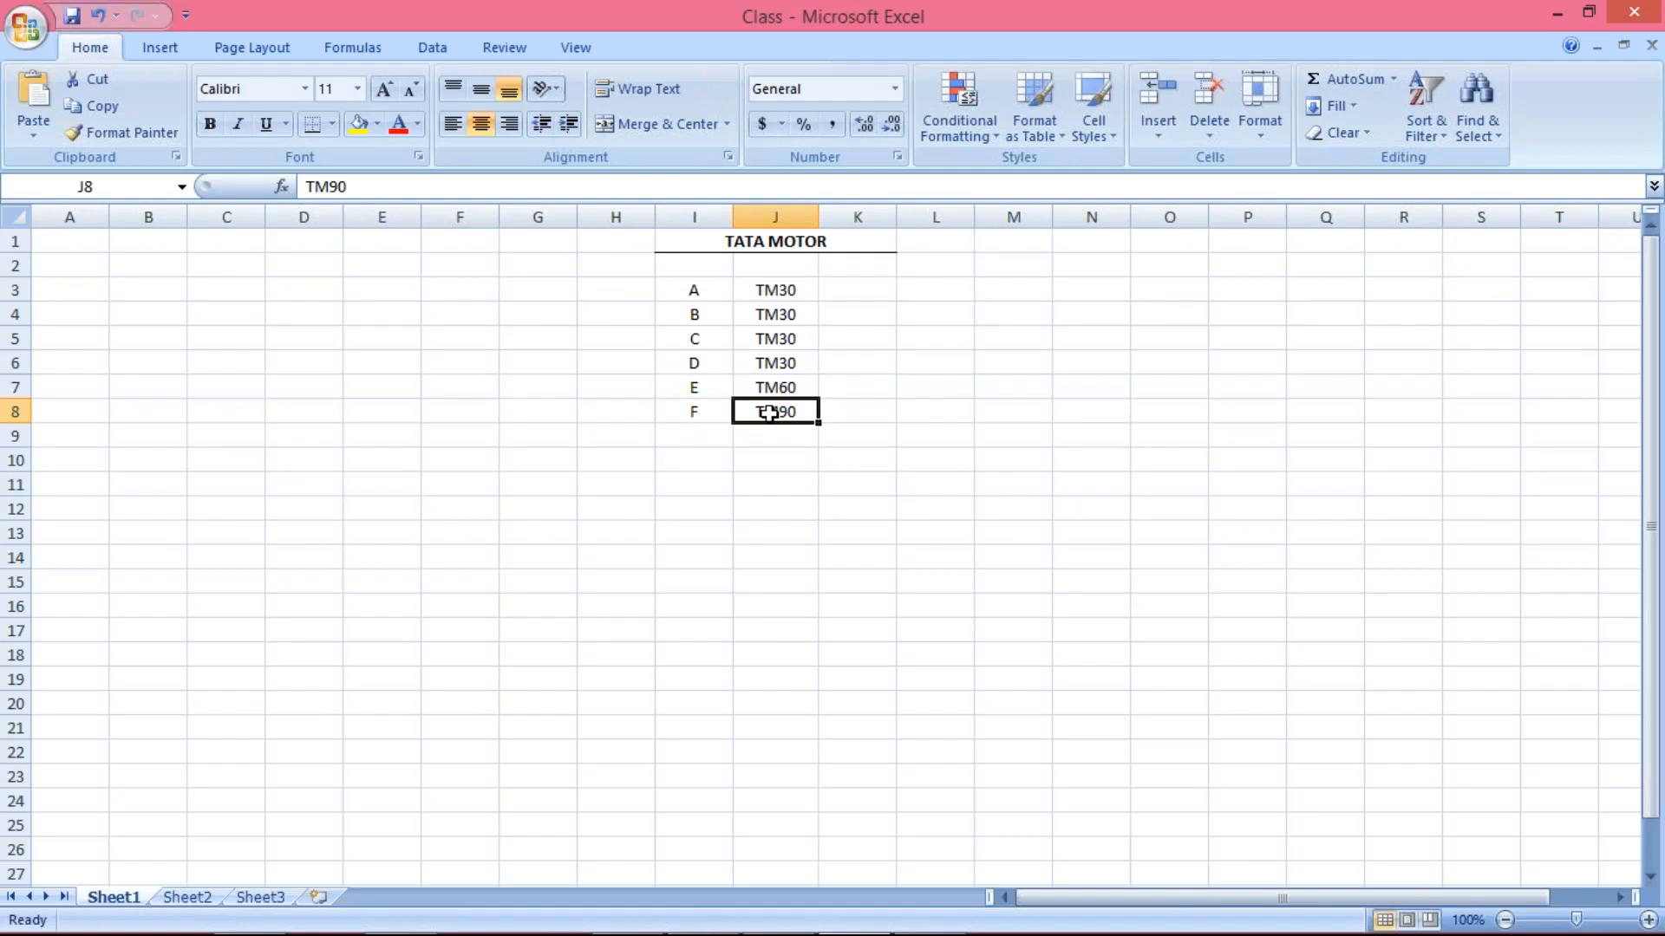
pyautogui.moveTo(773, 295); pyautogui.dragTo(787, 357)
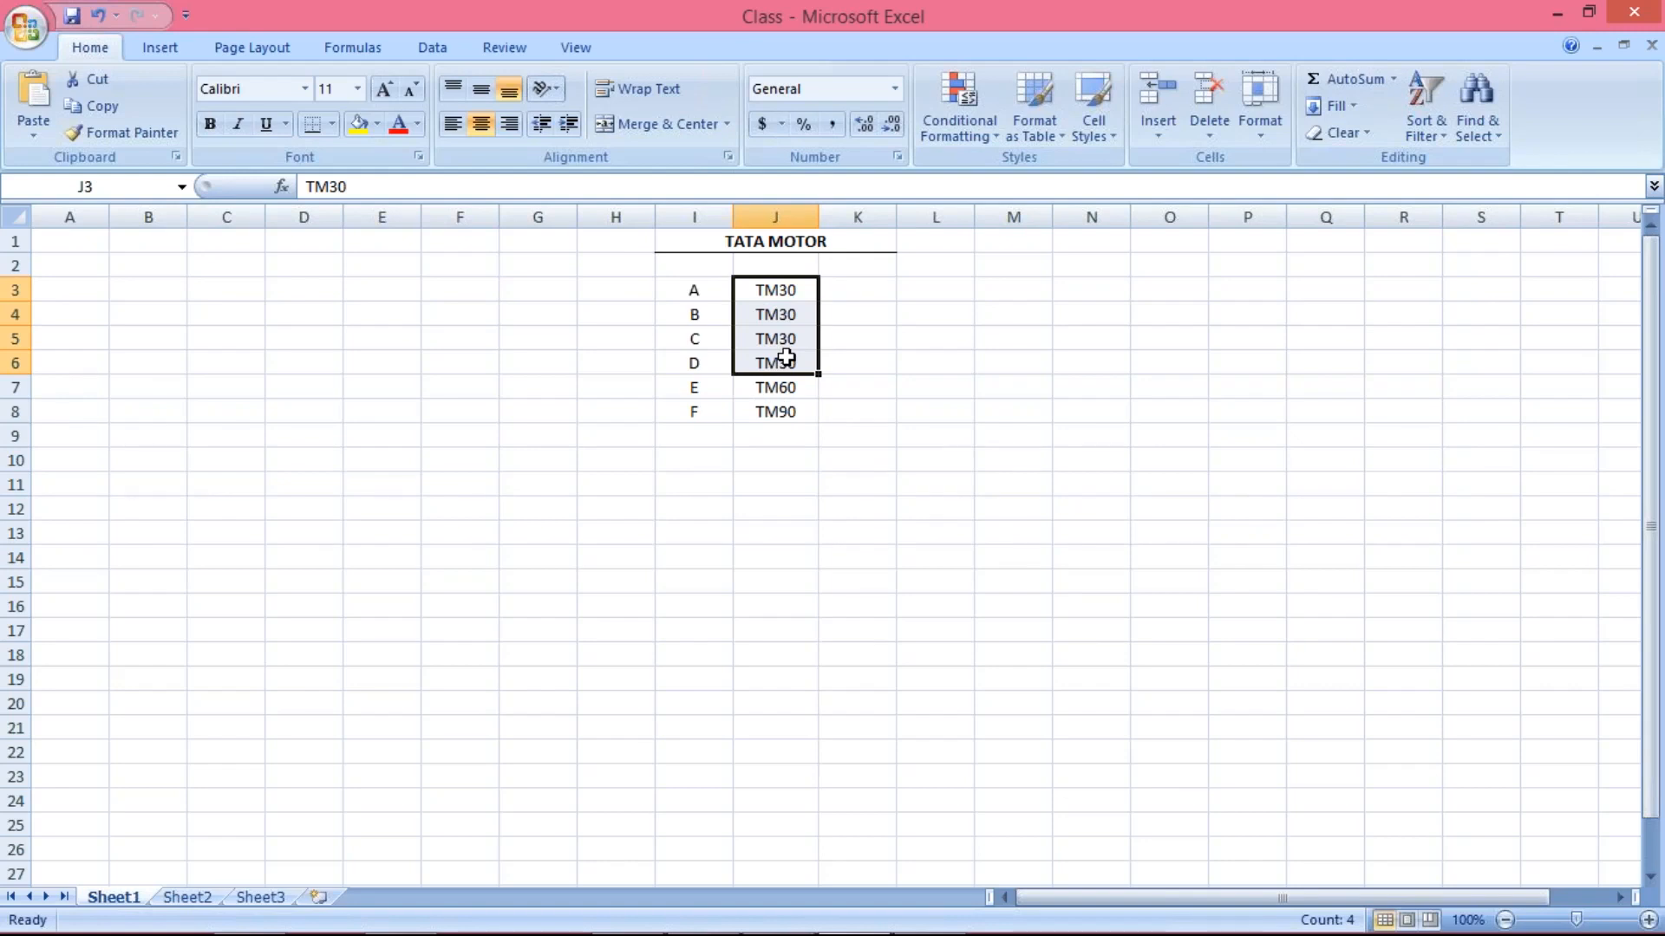
# Enter TM45 in cell K3 and fill it down to K6, beside the TM30 entries
pyautogui.click(884, 288)
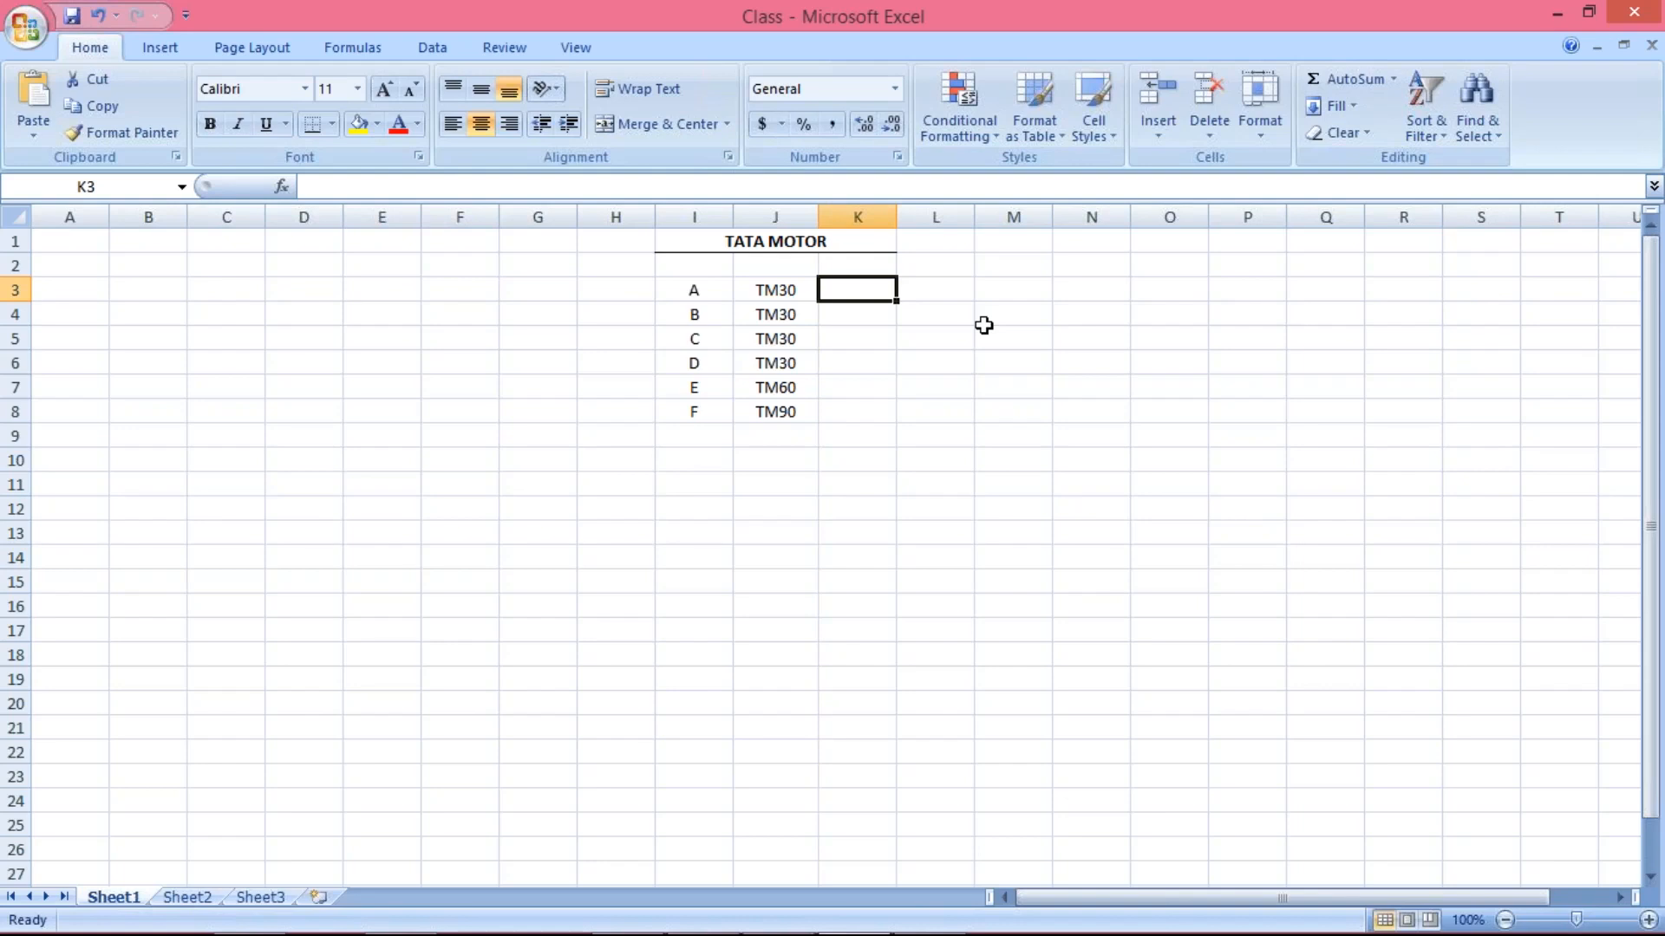
pyautogui.write('TM40')
pyautogui.press('Return')
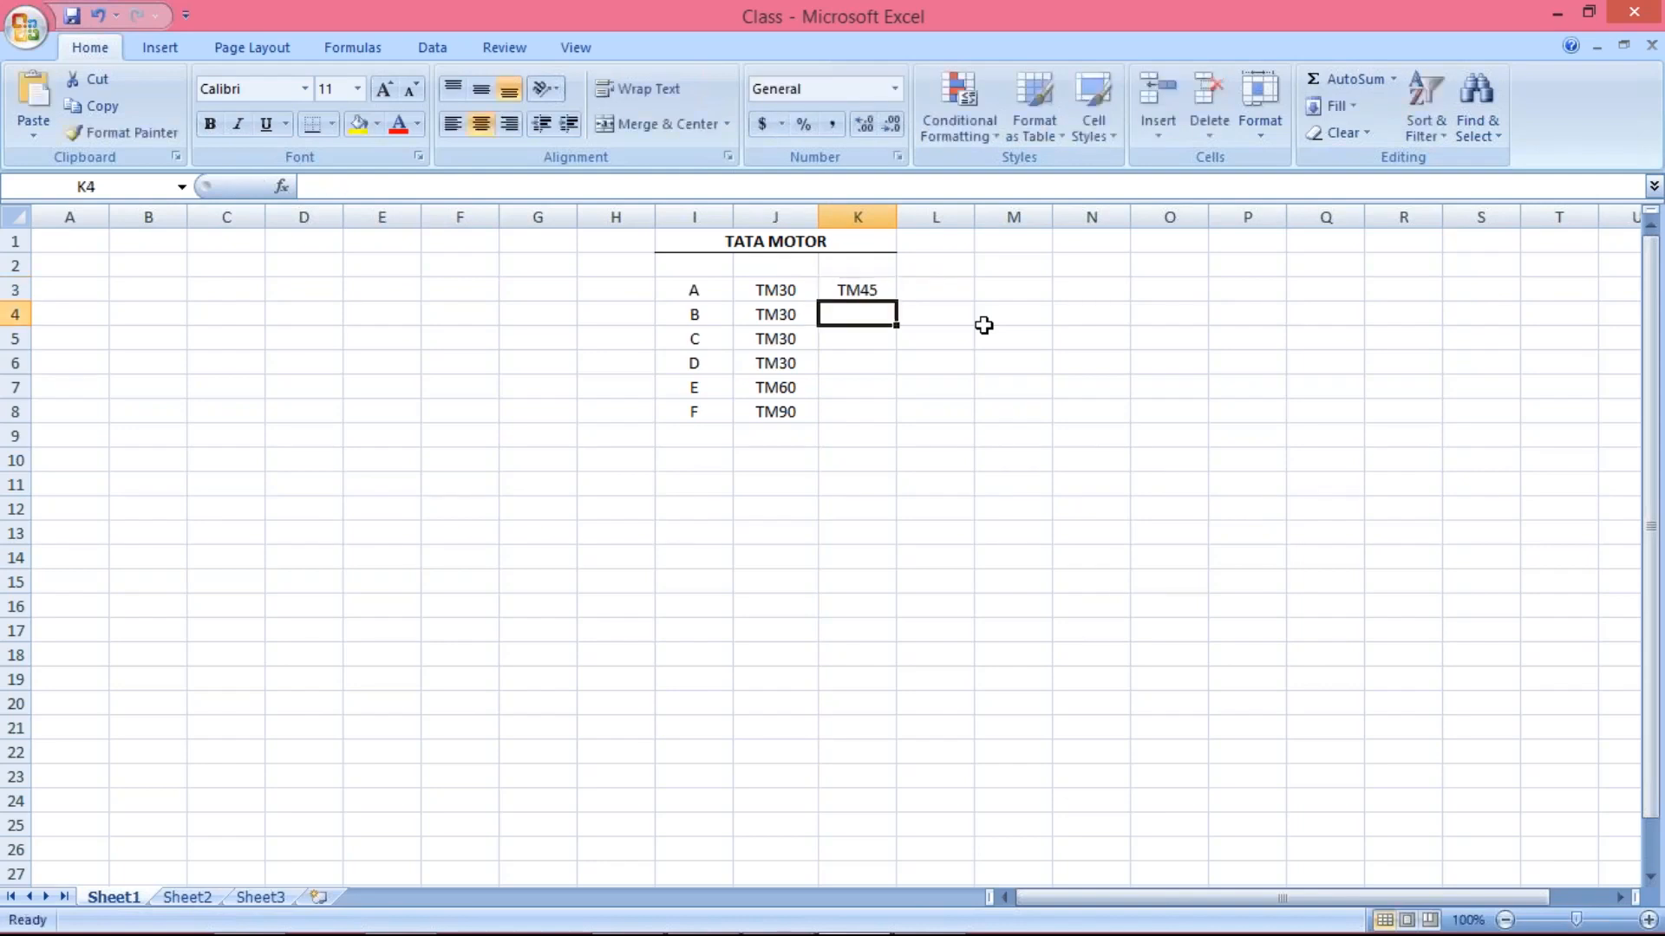
pyautogui.moveTo(852, 290); pyautogui.dragTo(854, 363)
pyautogui.hotkey('ctrl', 'd')
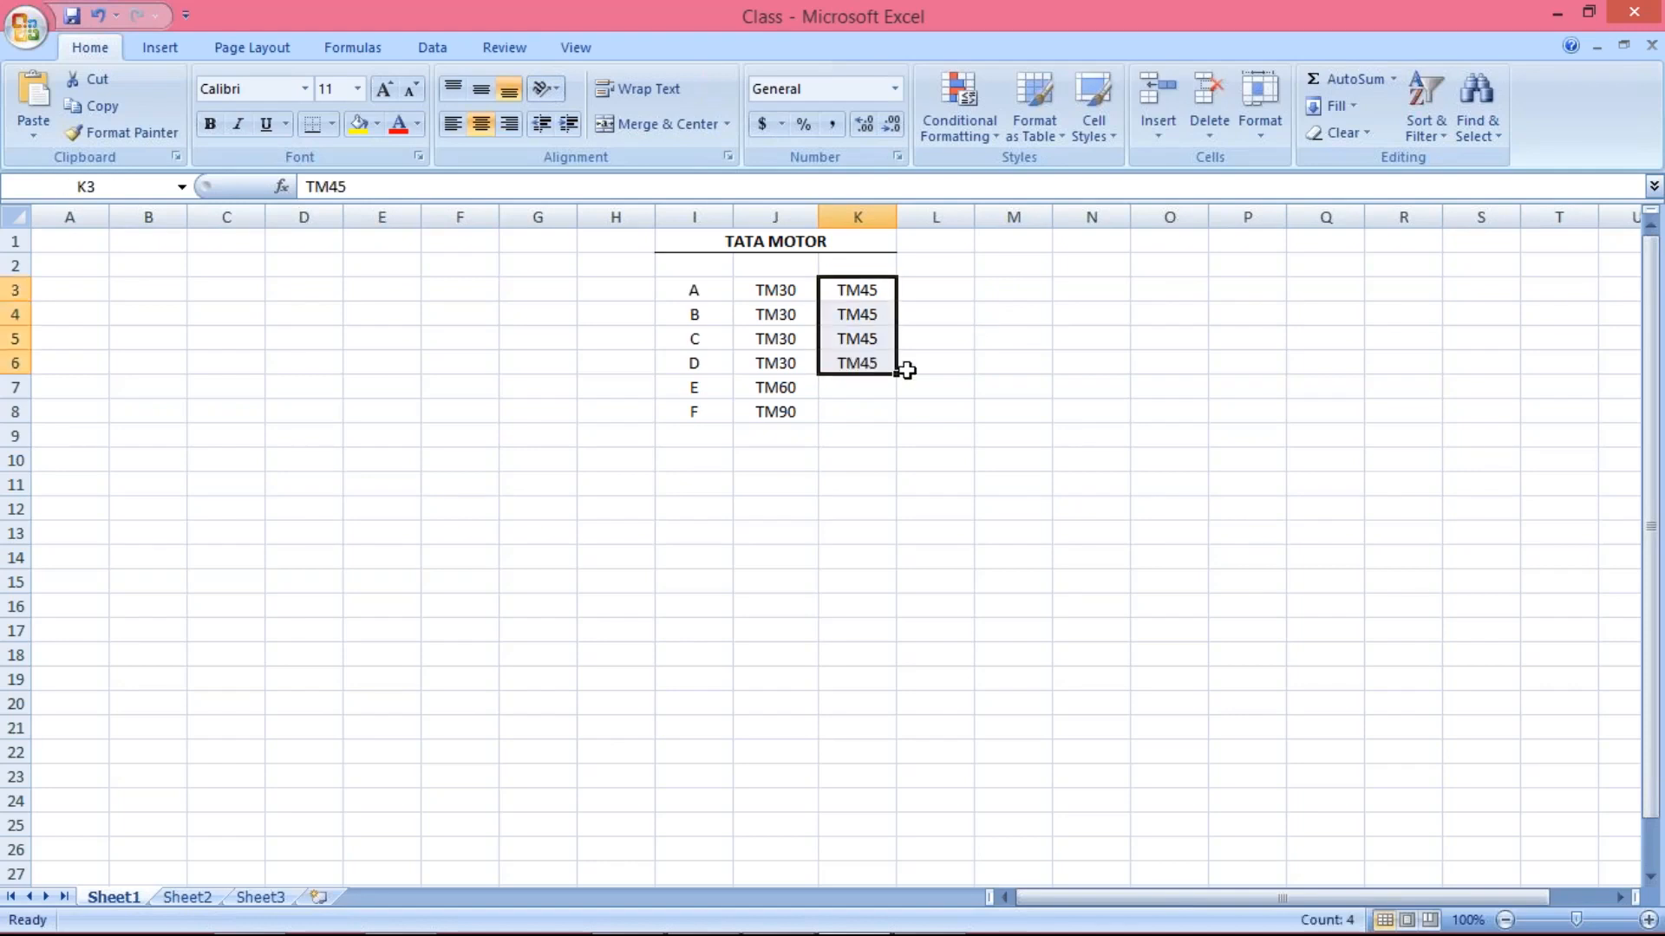
pyautogui.click(1014, 404)
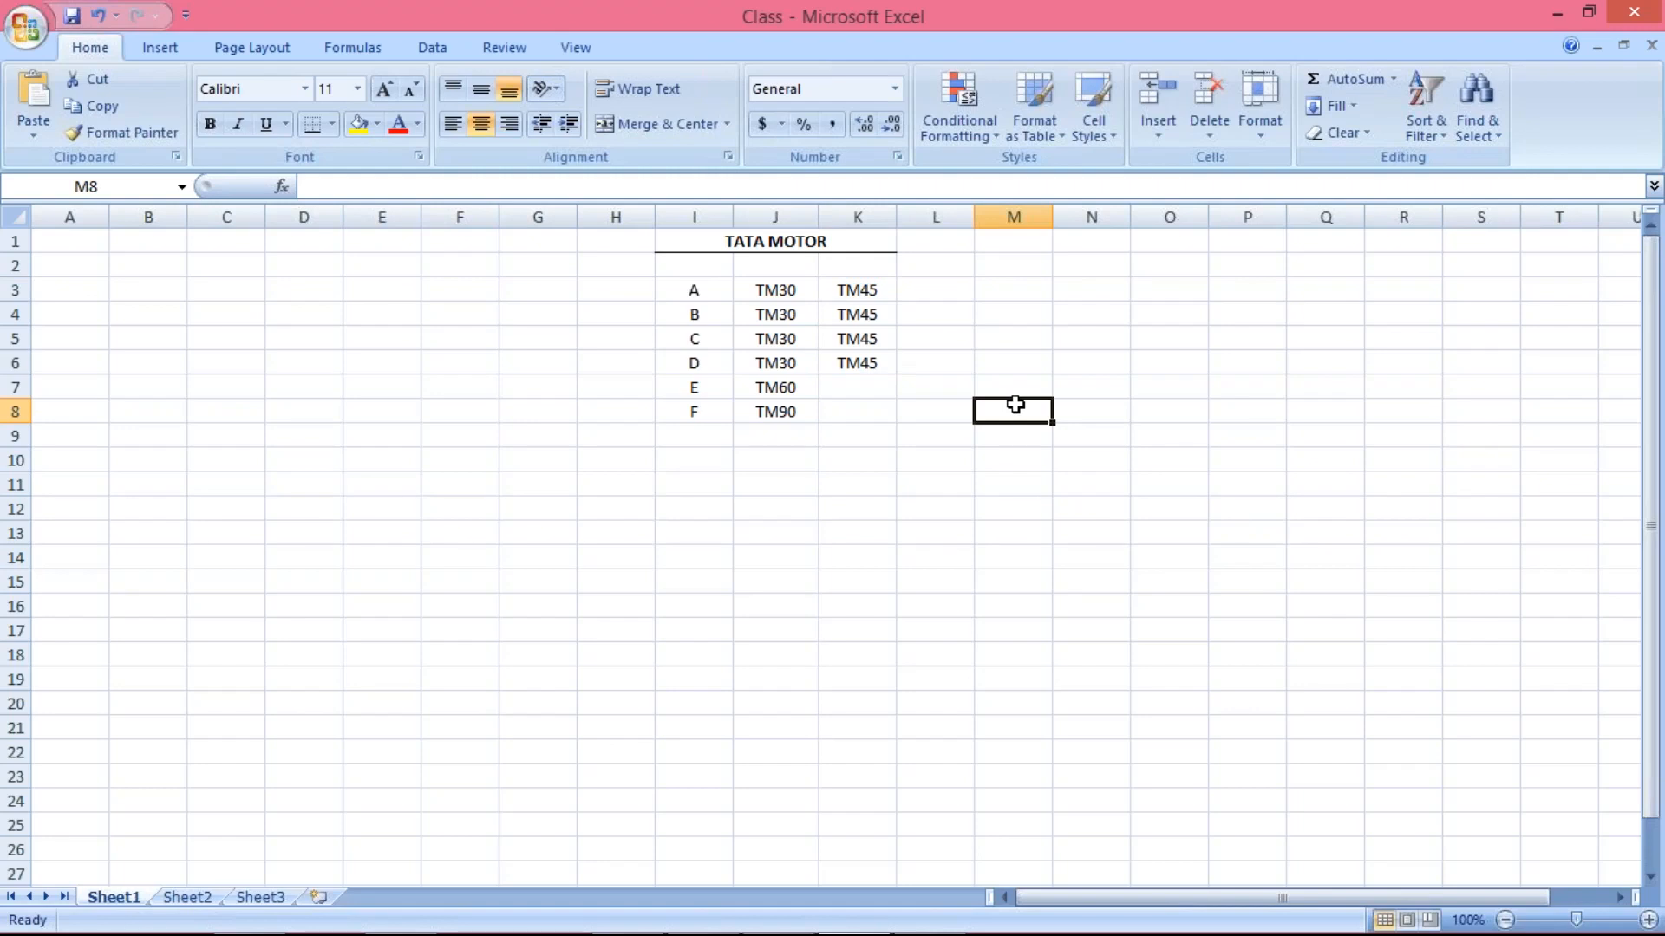
# Compare the term codes in J3:J6 with those in K3:K6 for rows A to D
pyautogui.click(776, 289)
pyautogui.moveTo(775, 297); pyautogui.dragTo(784, 357)
pyautogui.click(848, 286)
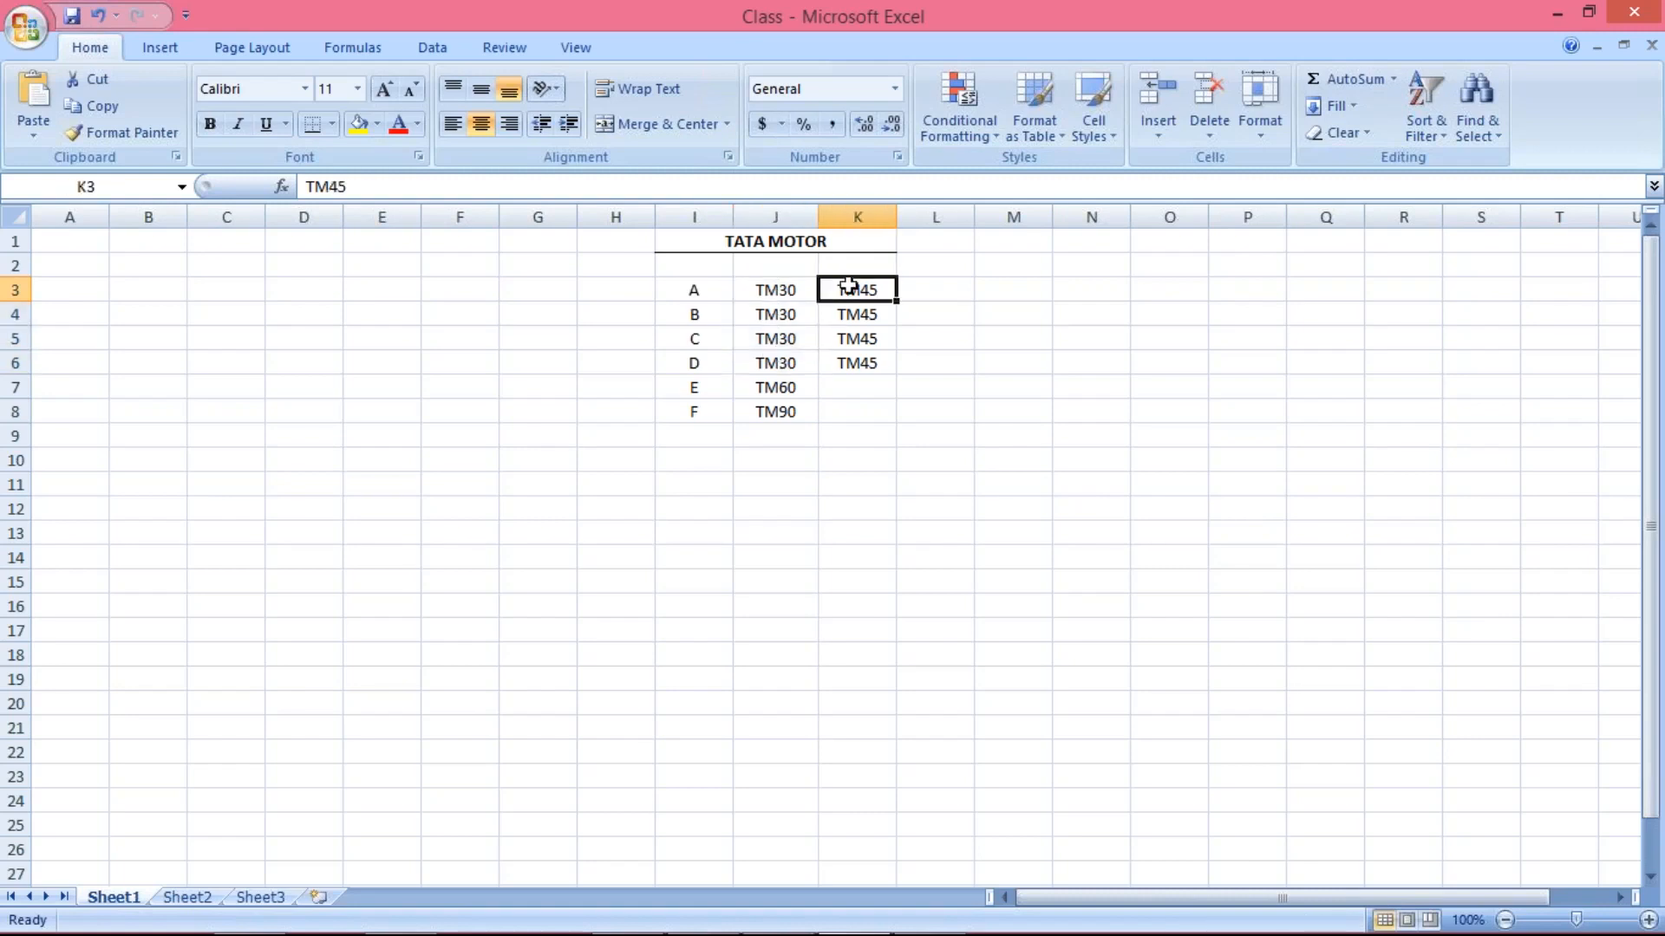
pyautogui.click(797, 299)
pyautogui.moveTo(797, 299); pyautogui.dragTo(790, 359)
pyautogui.click(786, 288)
pyautogui.moveTo(787, 288); pyautogui.dragTo(786, 366)
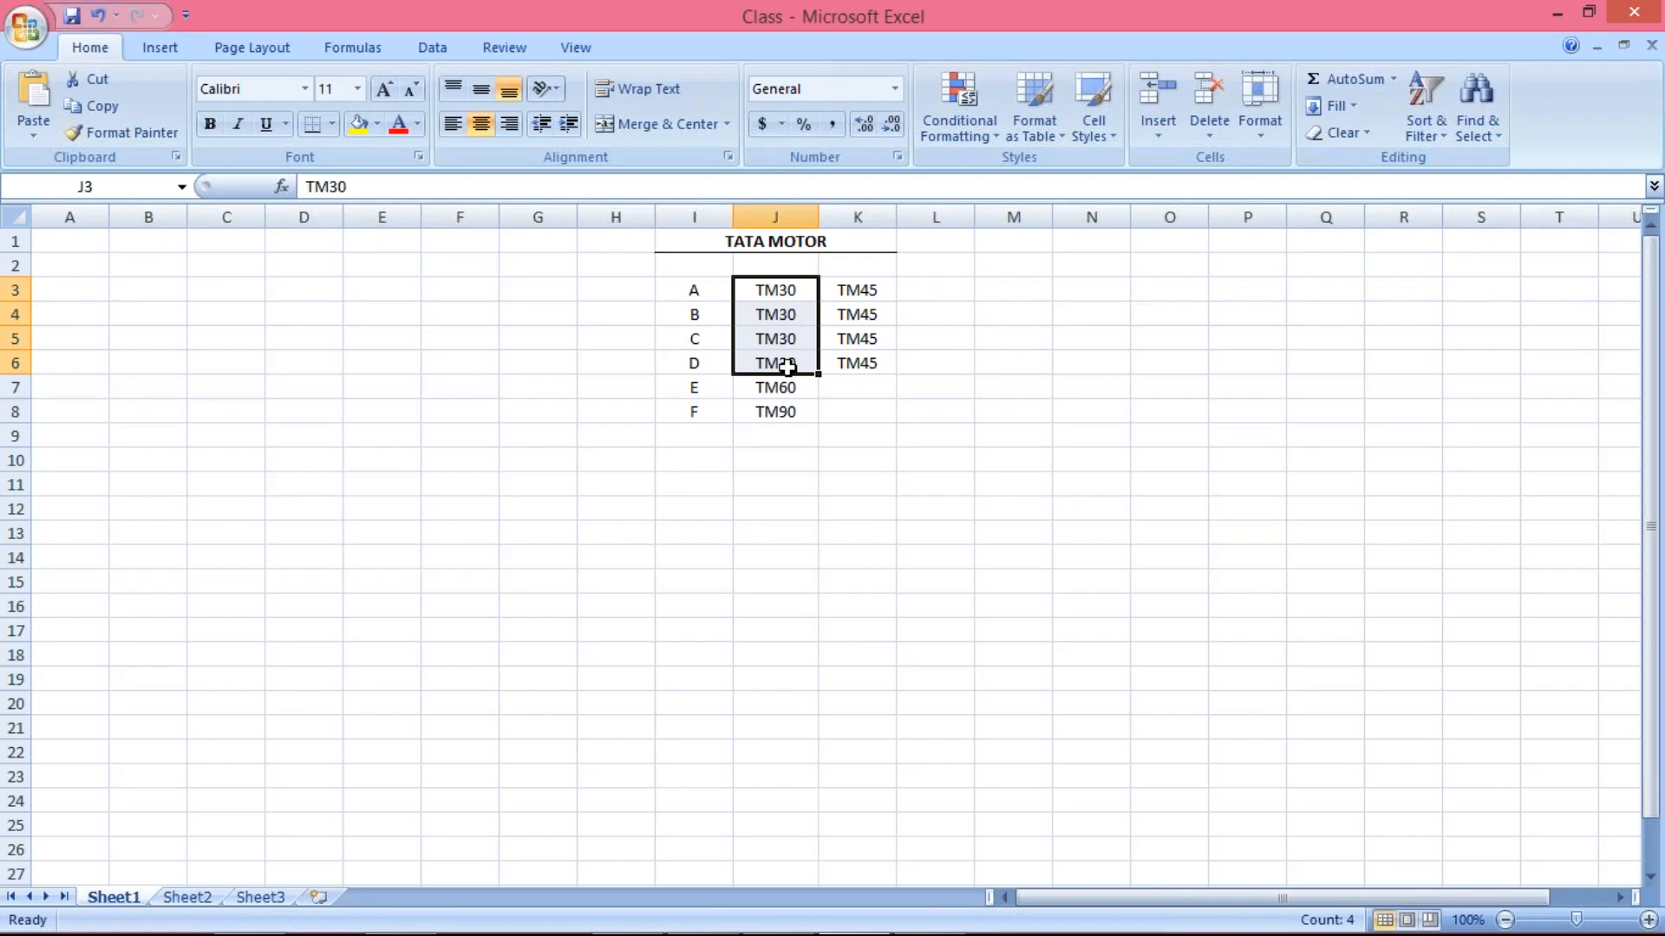
pyautogui.moveTo(855, 289); pyautogui.dragTo(862, 365)
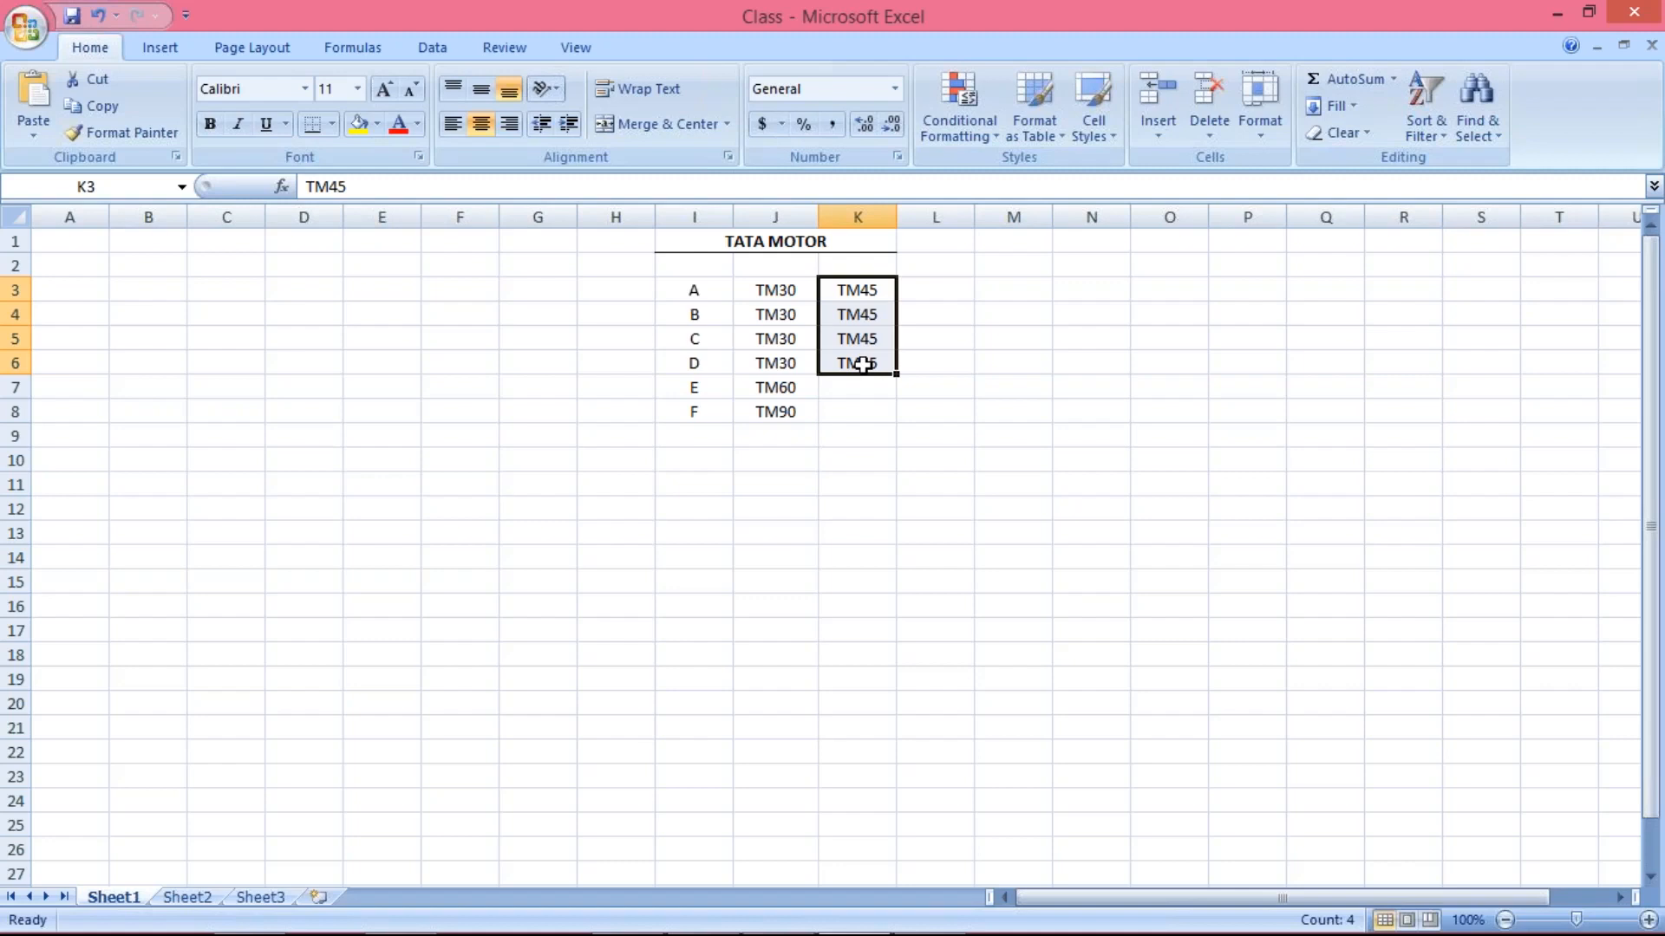
pyautogui.click(770, 291)
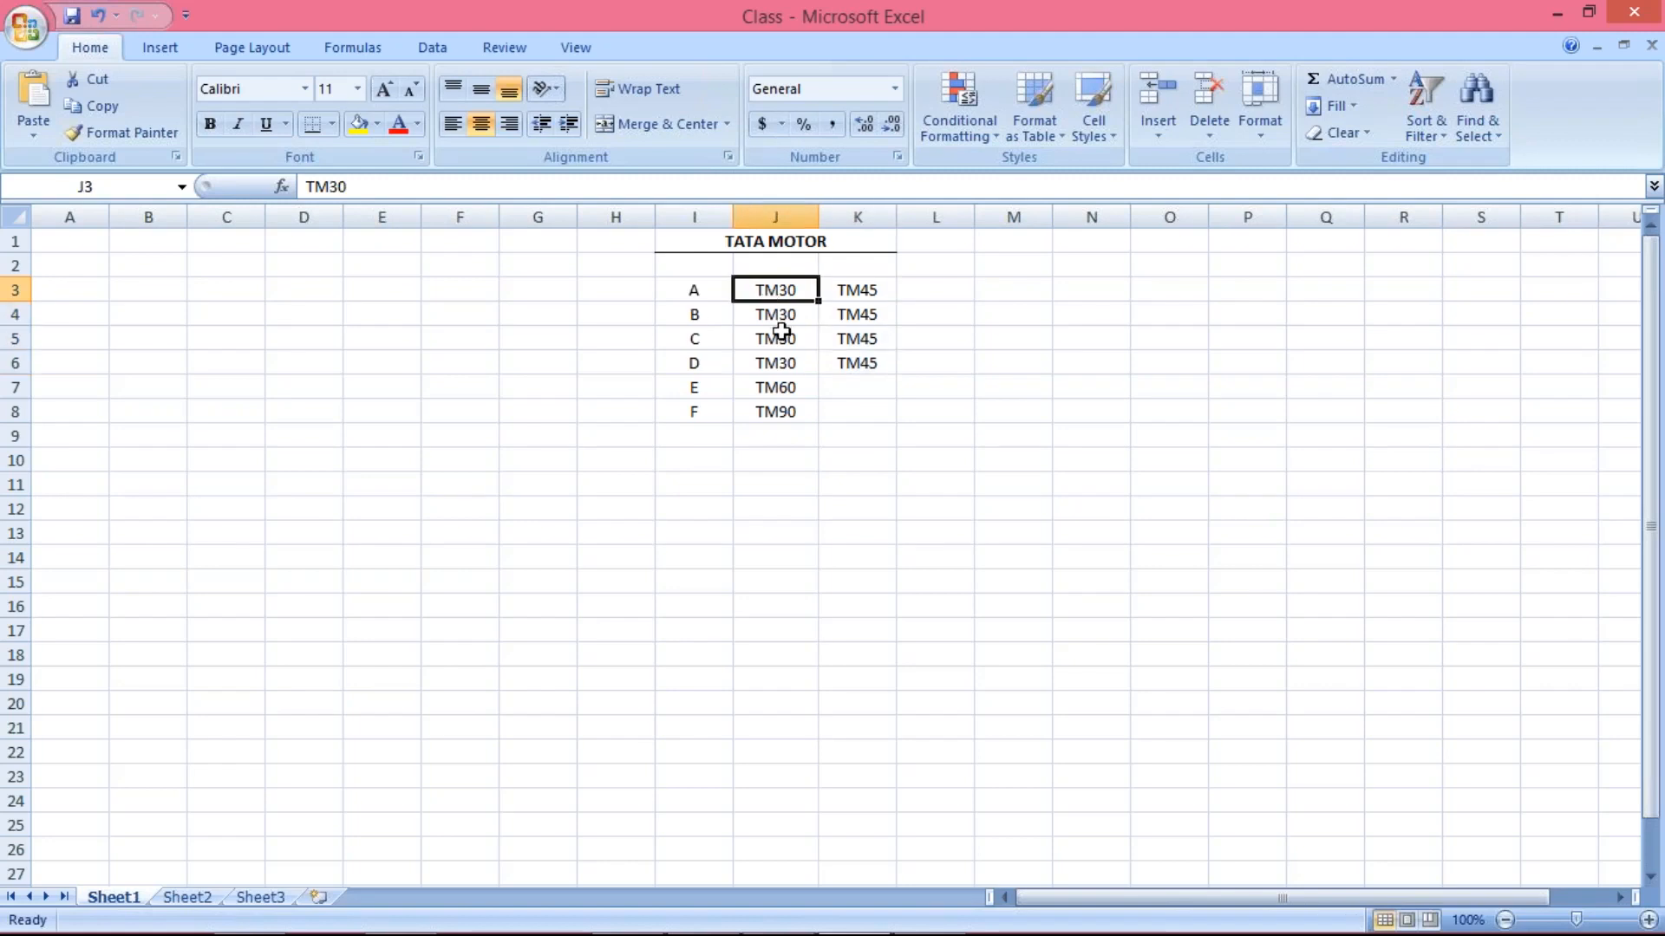
pyautogui.moveTo(781, 290); pyautogui.dragTo(783, 357)
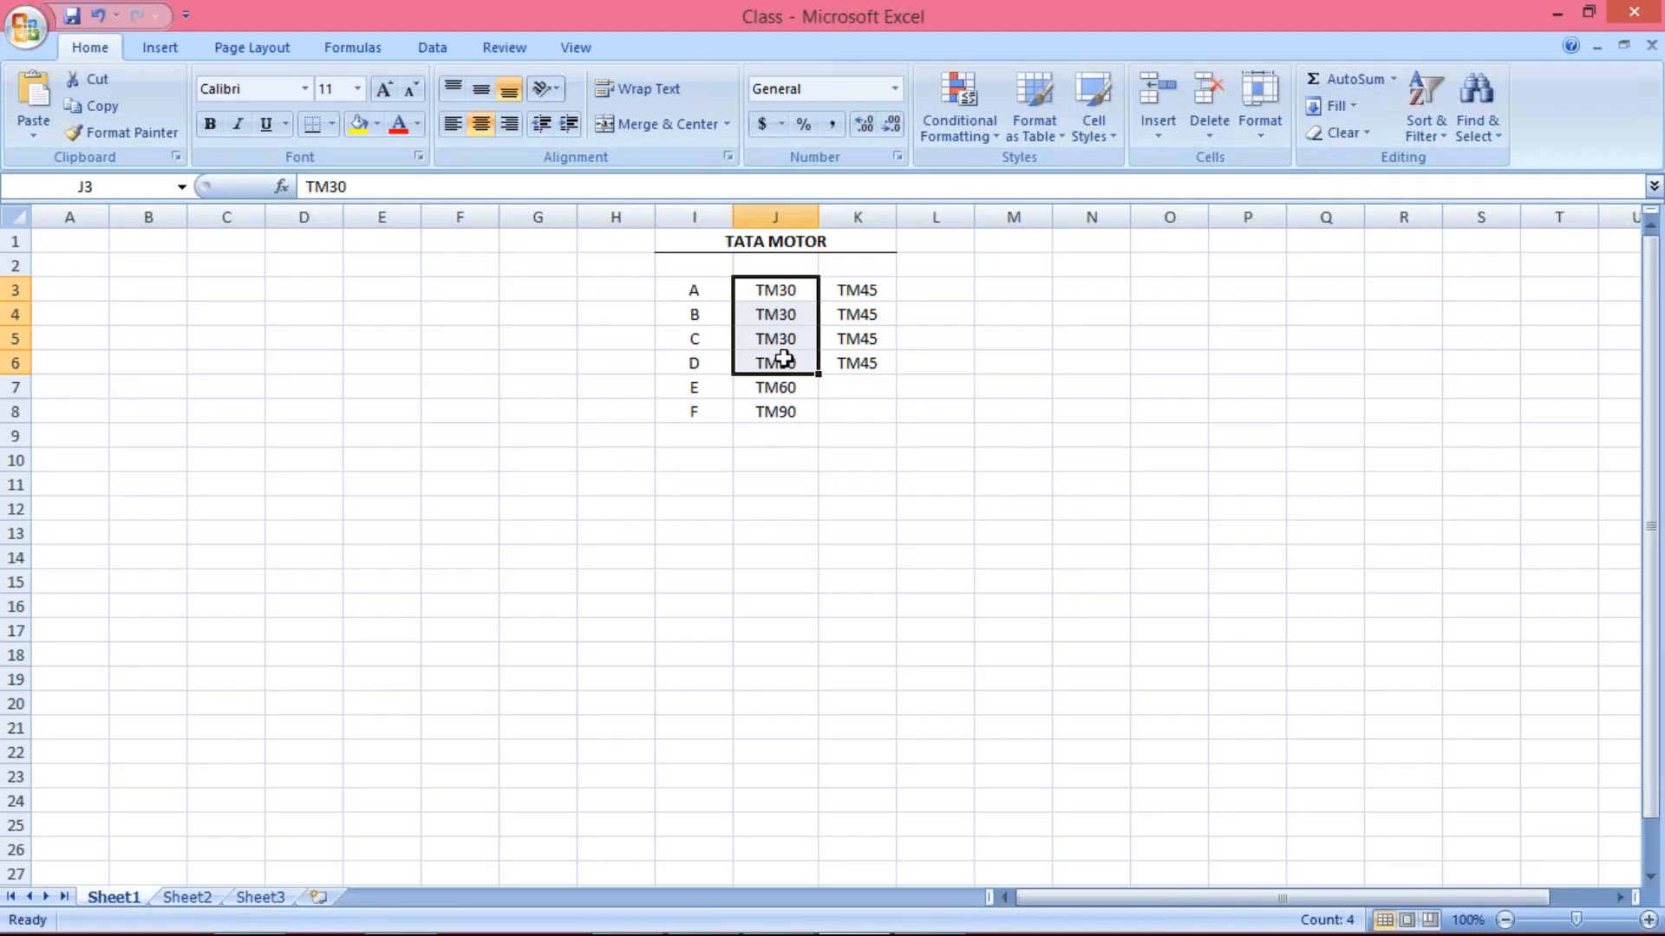
# Switch to SAP and log on to client 800 with the user name and the account password
pyautogui.moveTo(754, 883)
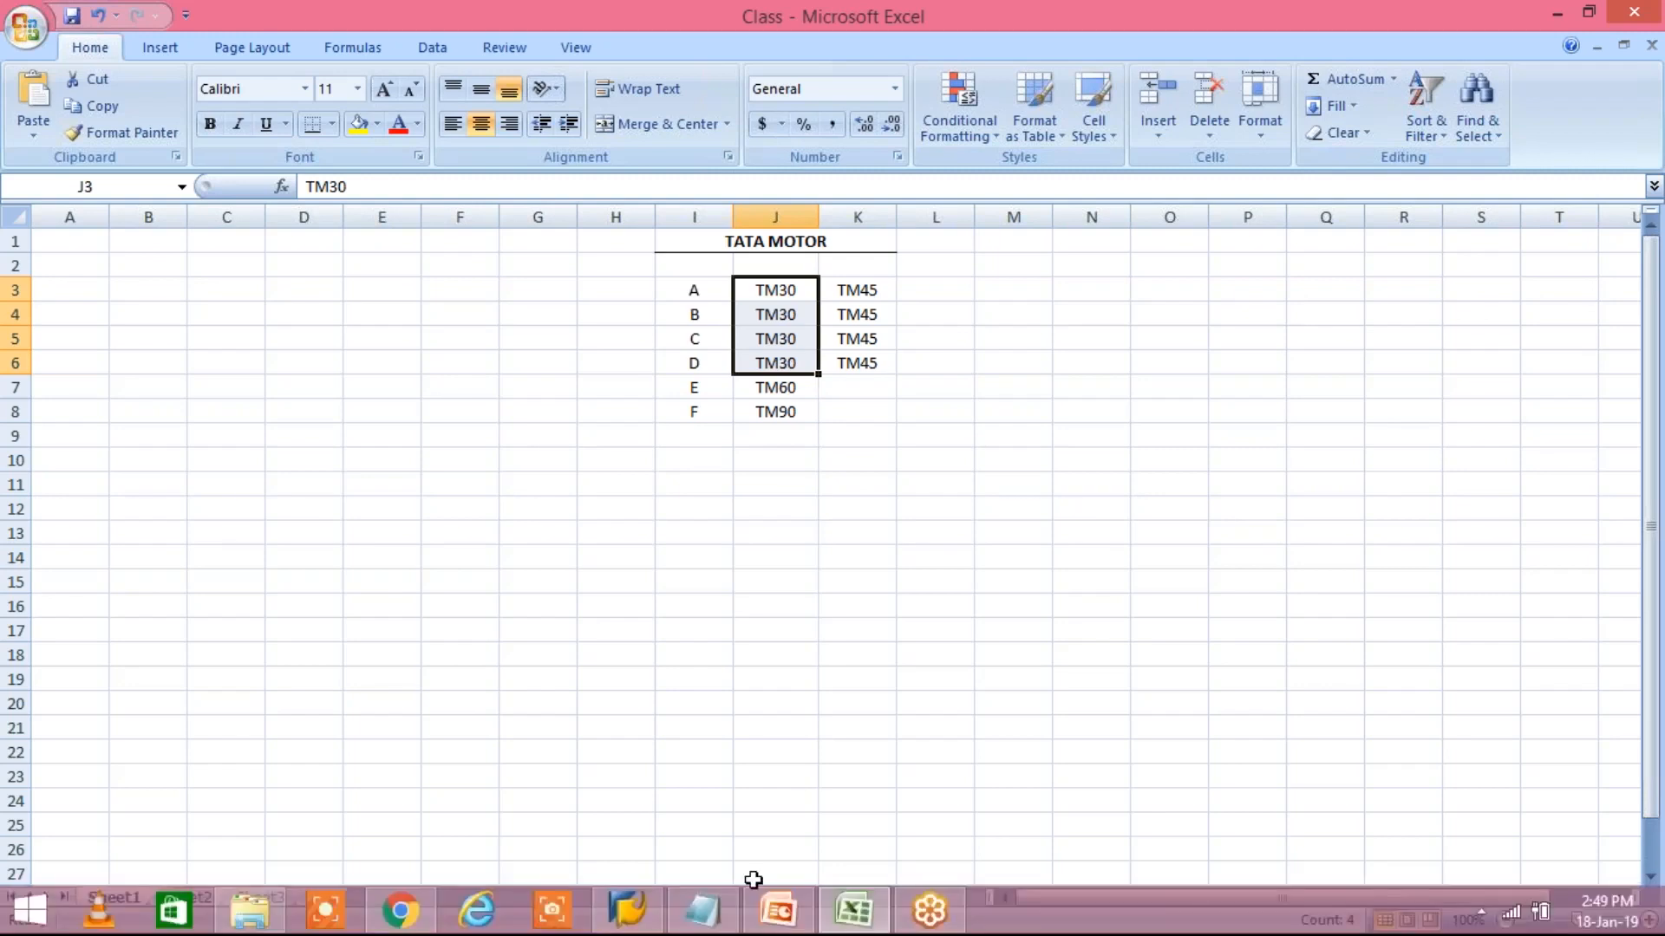
pyautogui.click(628, 910)
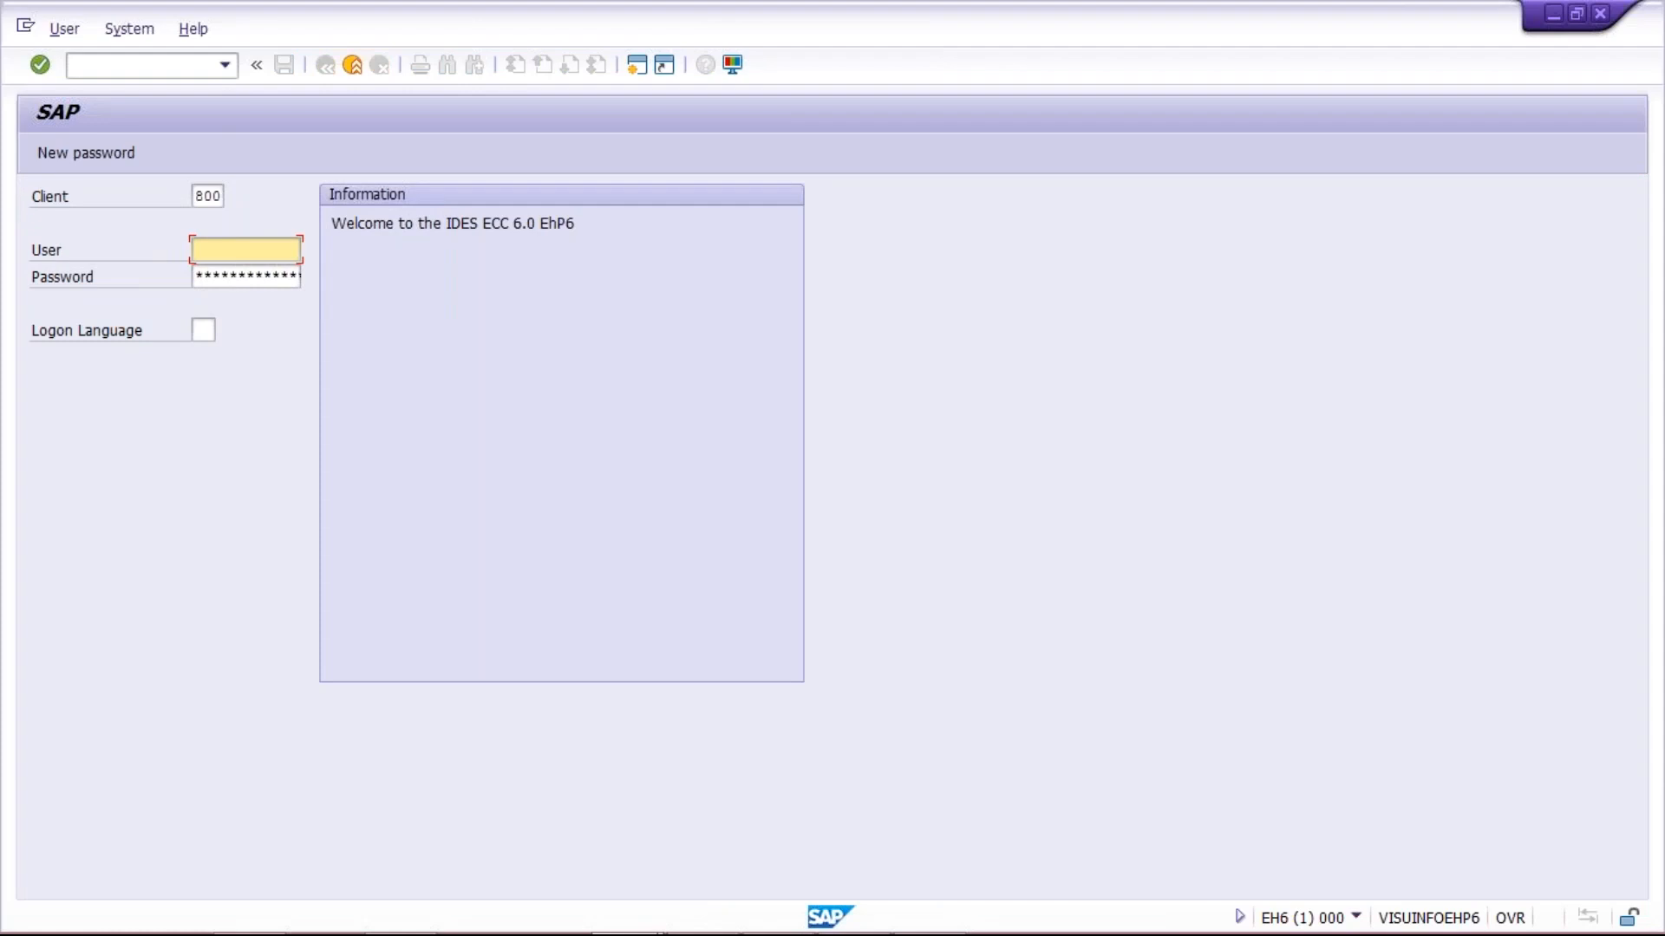
pyautogui.press('space')
pyautogui.press('Down')
pyautogui.press('Return')
pyautogui.press('Tab')
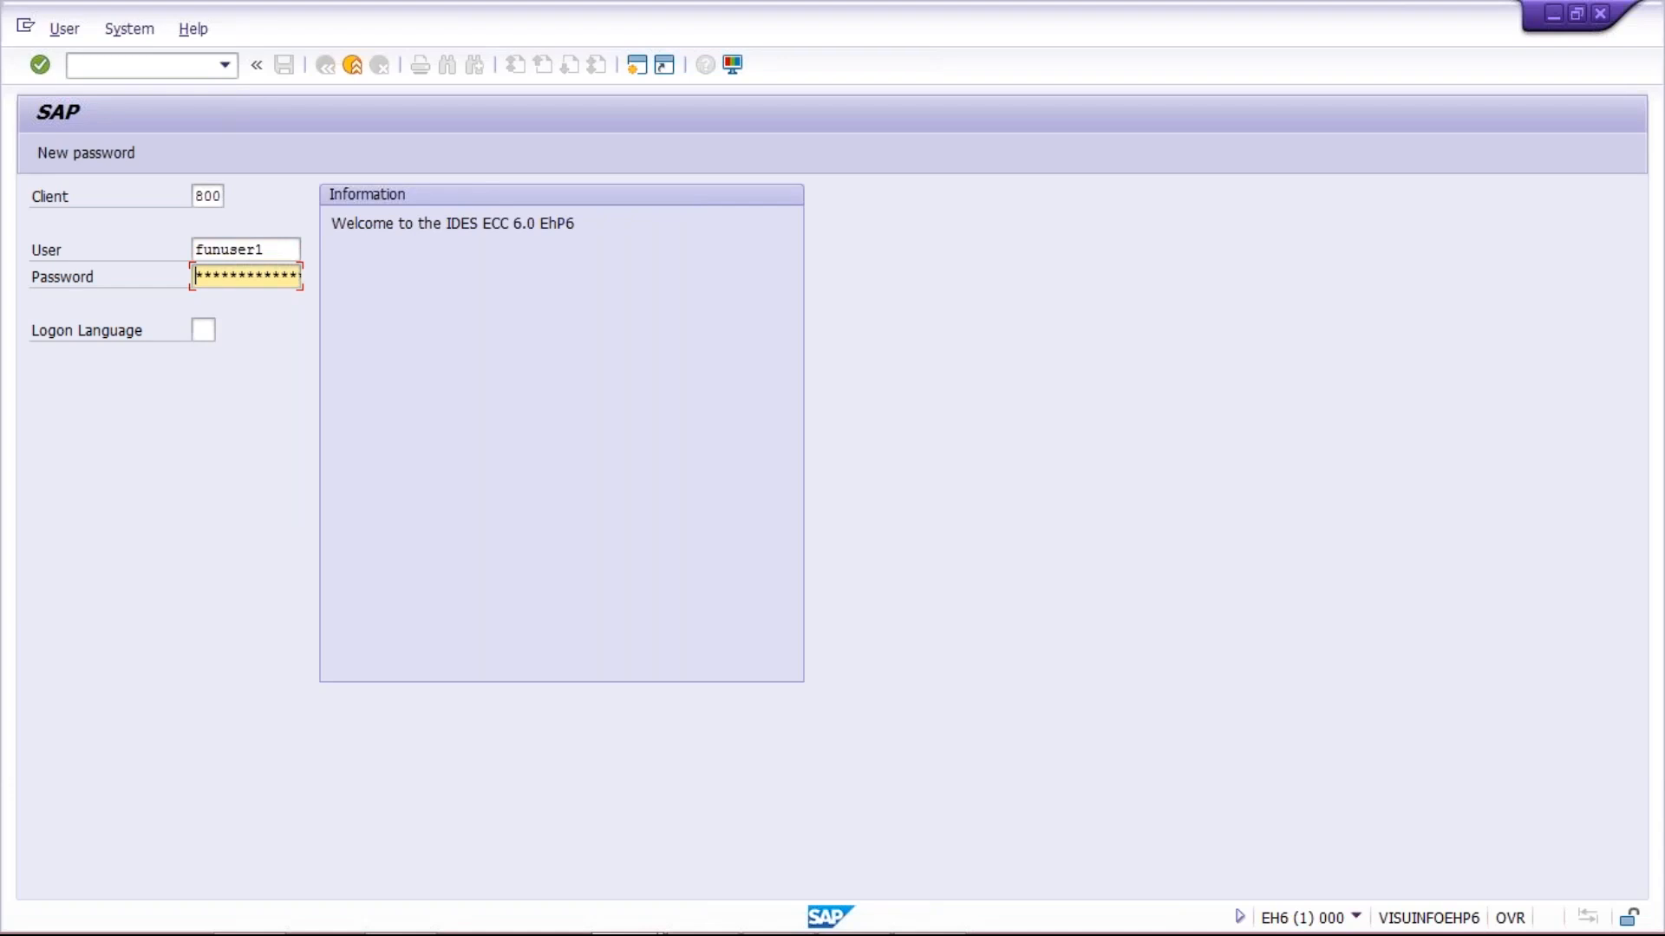
pyautogui.write('*******')
pyautogui.press('Return')
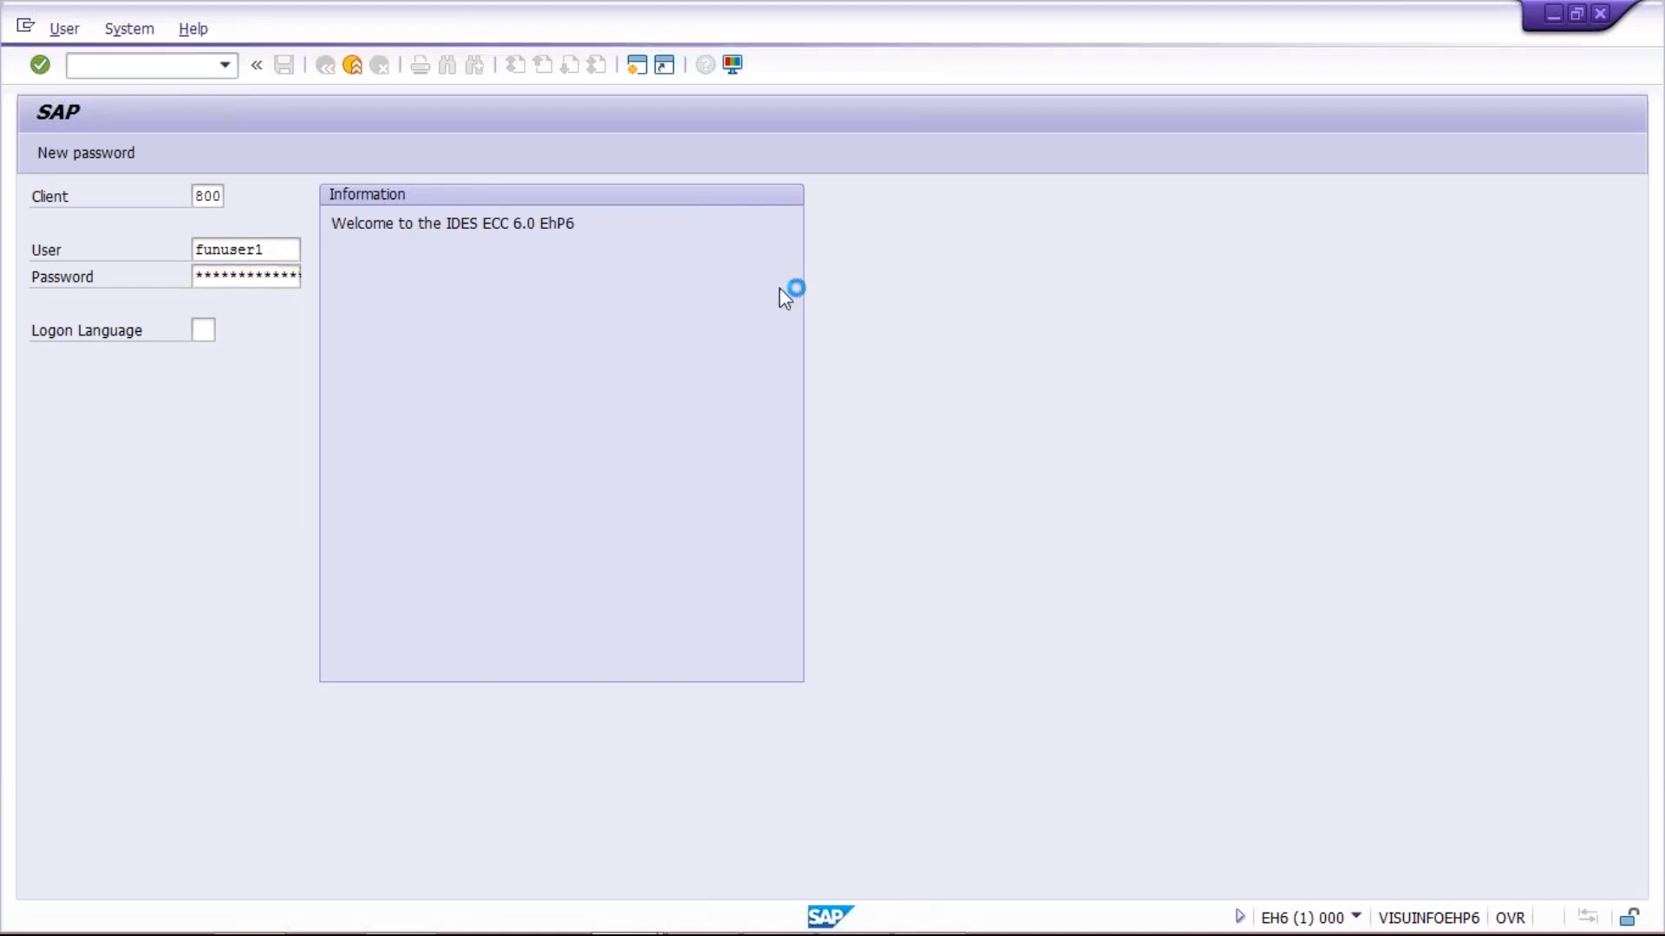
# Switch back to the Excel sheet and compare the codes in J3:J6 with those in K3:K6
pyautogui.moveTo(914, 926)
pyautogui.click(854, 911)
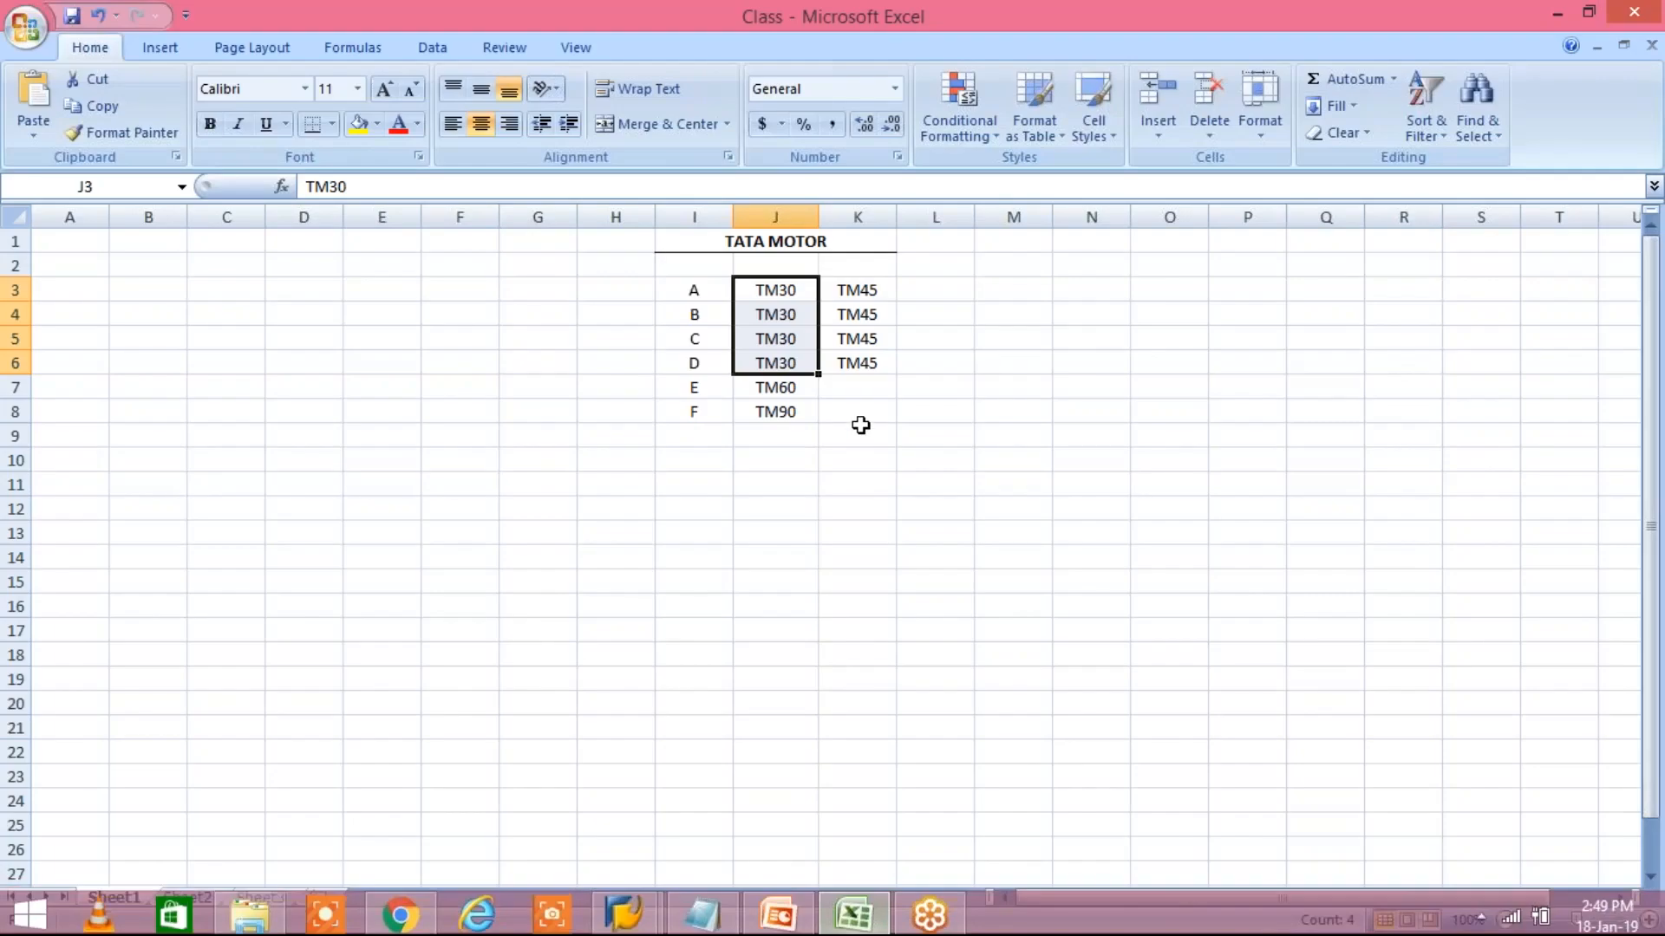
pyautogui.click(857, 434)
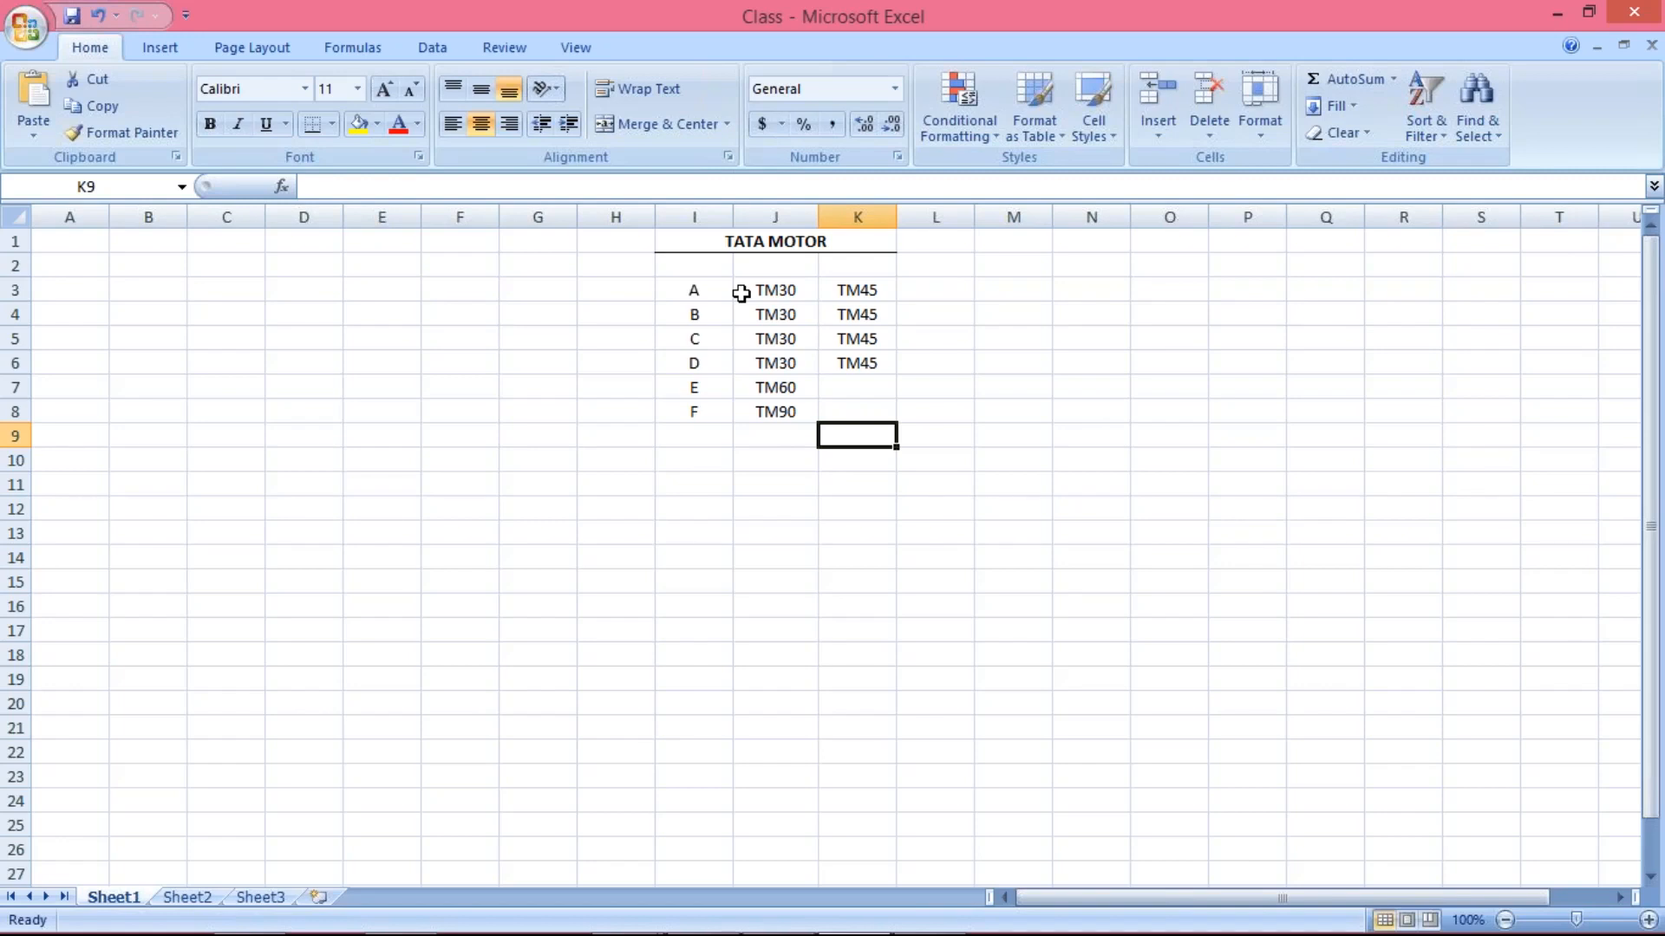
pyautogui.click(849, 291)
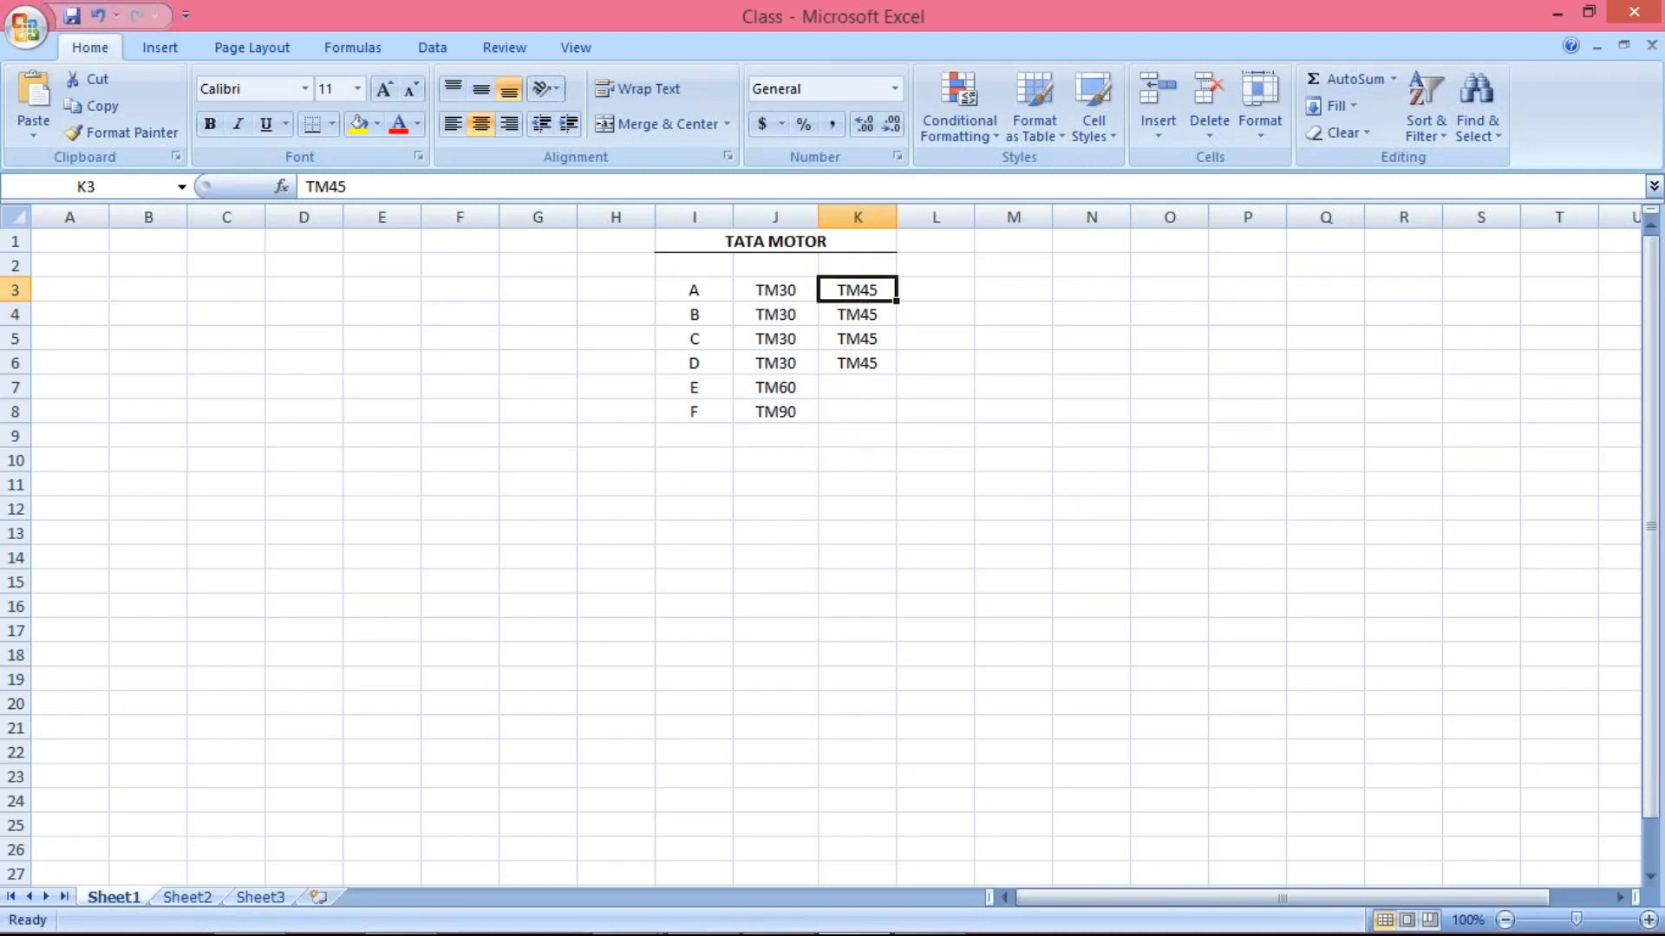
pyautogui.click(861, 314)
pyautogui.click(859, 292)
pyautogui.moveTo(775, 290); pyautogui.dragTo(784, 350)
pyautogui.moveTo(857, 290); pyautogui.dragTo(863, 358)
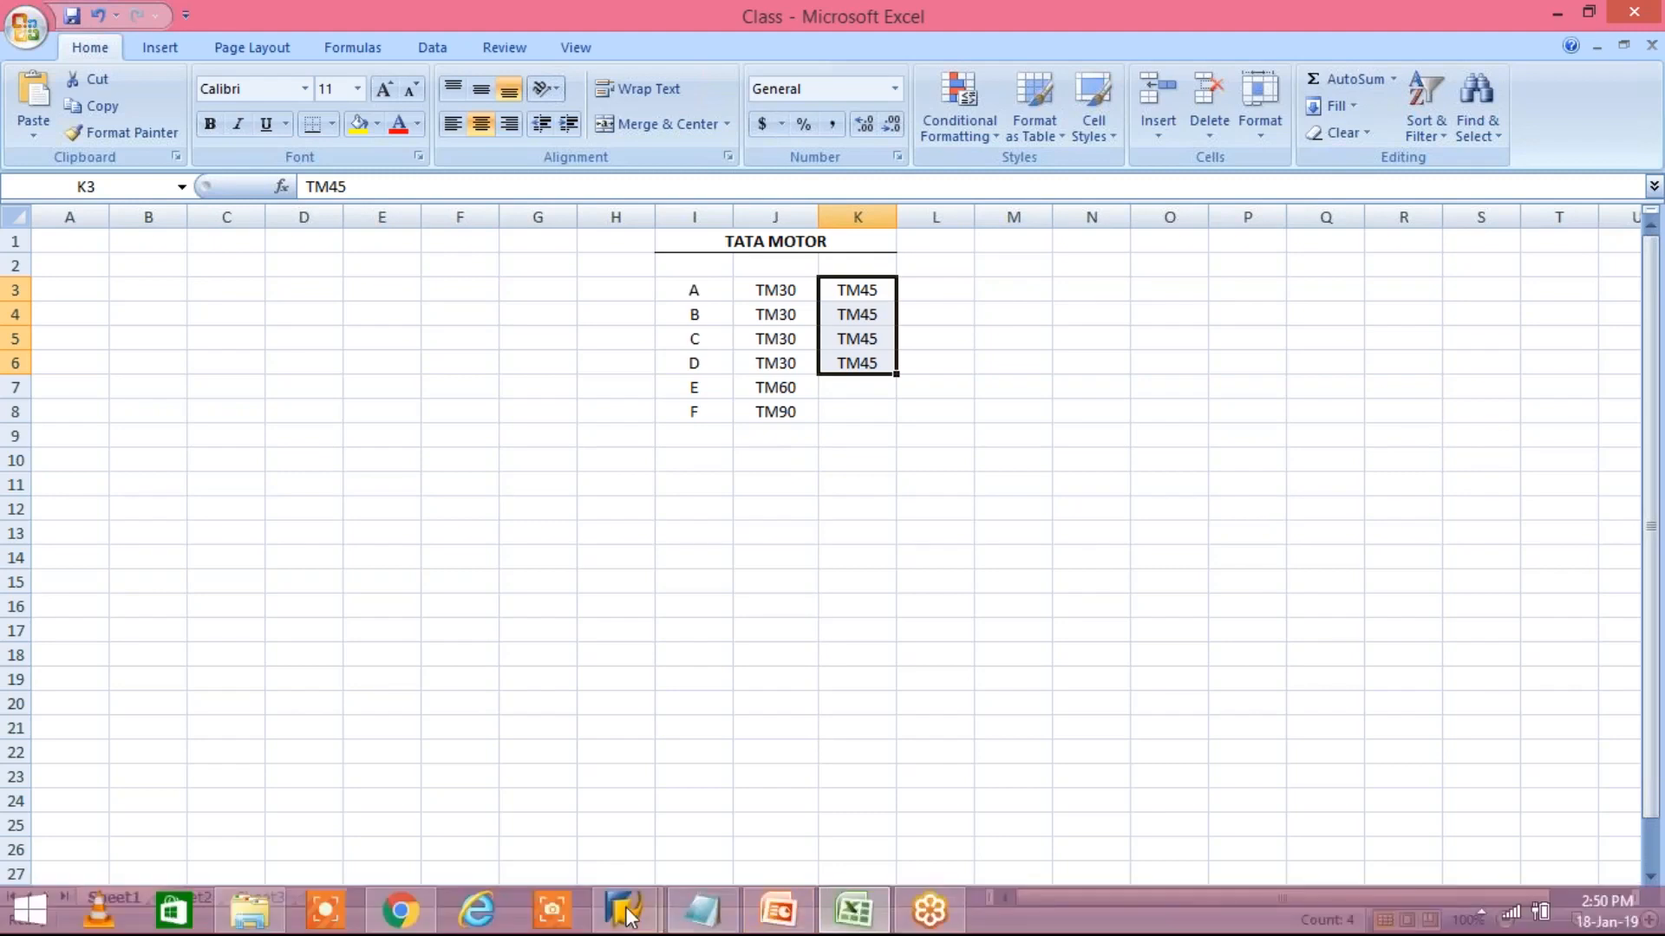
# Switch to the SAP Easy Access window and open the Terms of Payment overview by its transaction code
pyautogui.click(624, 910)
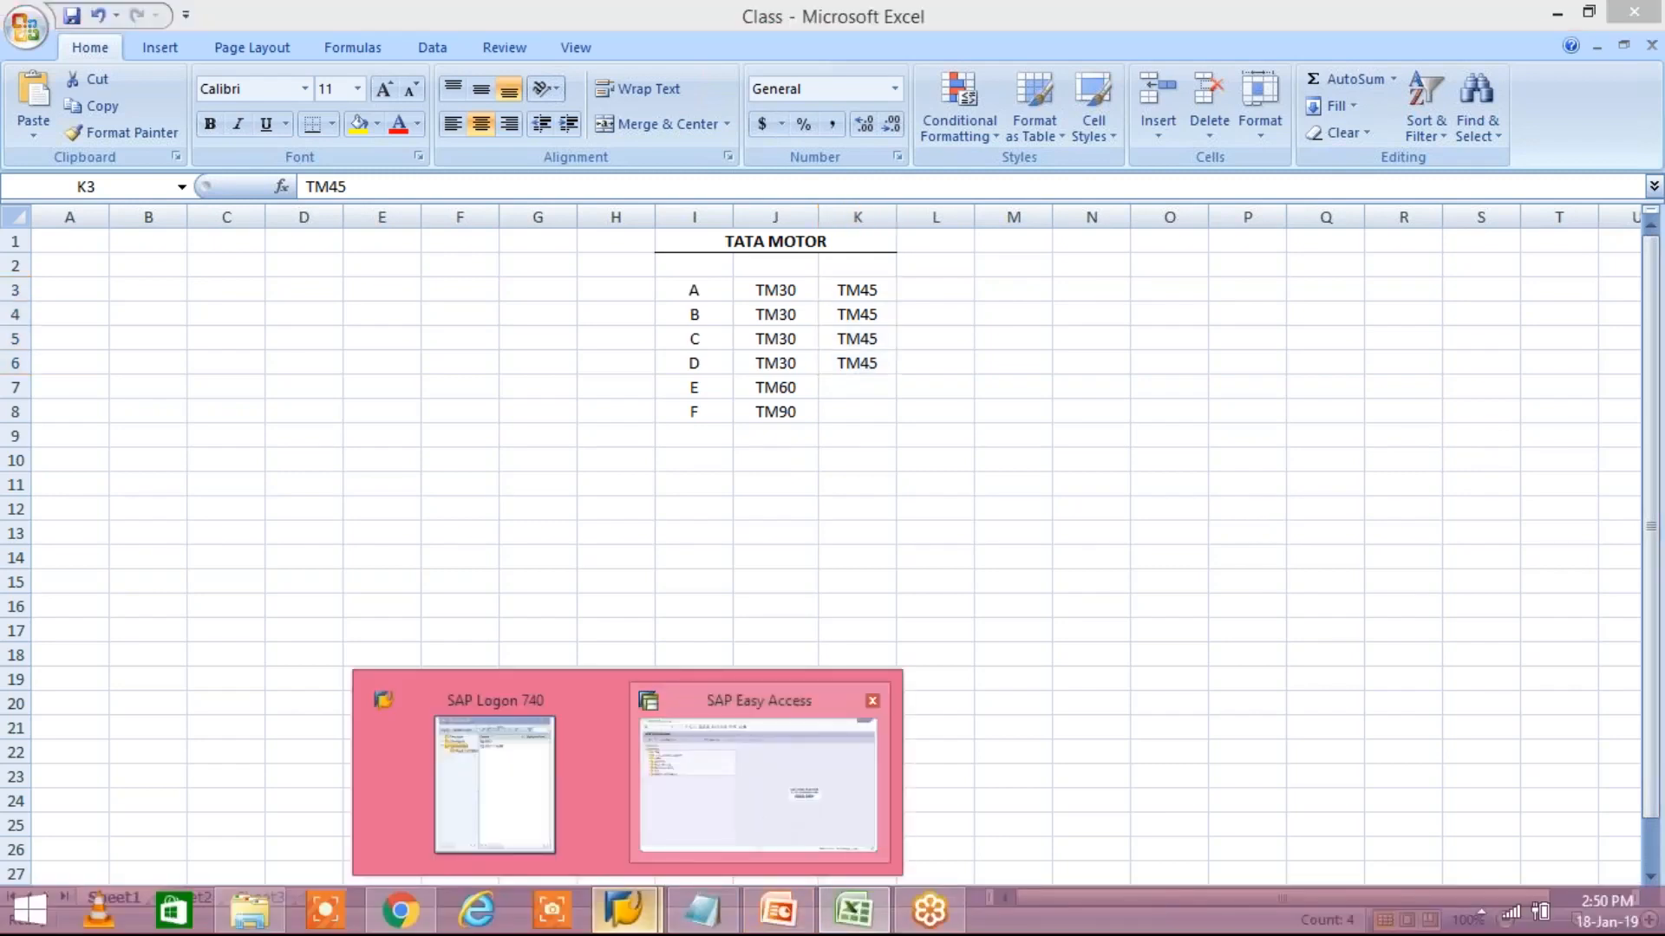
pyautogui.click(758, 780)
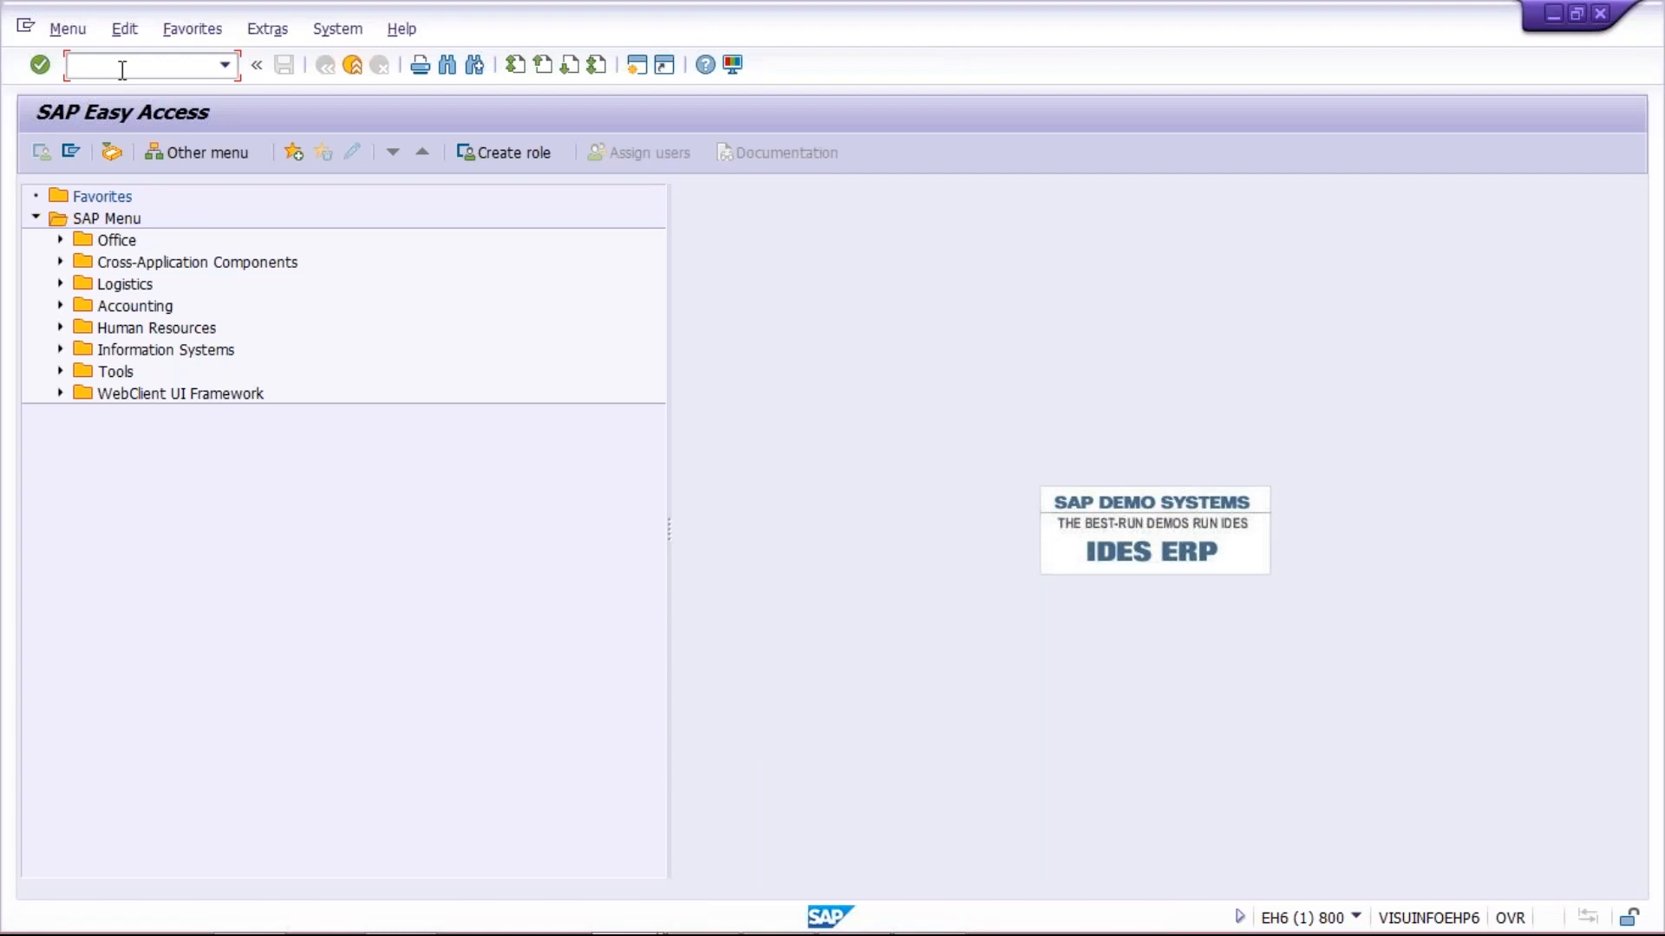
pyautogui.write('OB')
pyautogui.write('08')
pyautogui.press('Return')
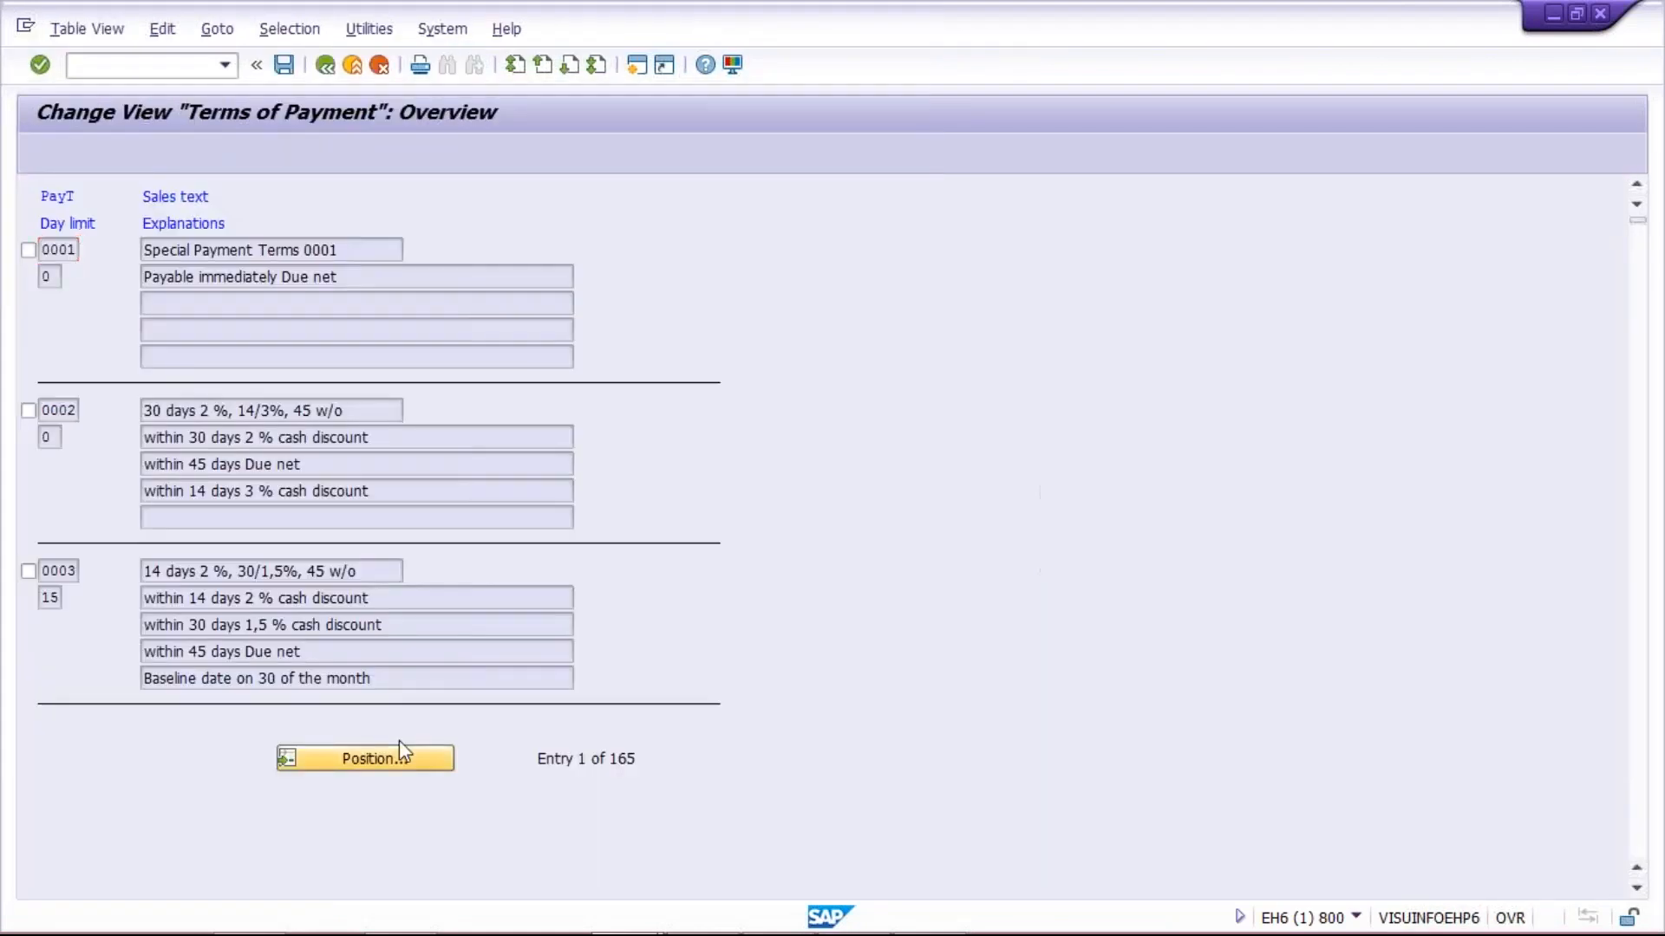
# Jump to payment term TM45 in the Terms of Payment overview and open a new SAP session
pyautogui.click(399, 740)
pyautogui.write('TM45')
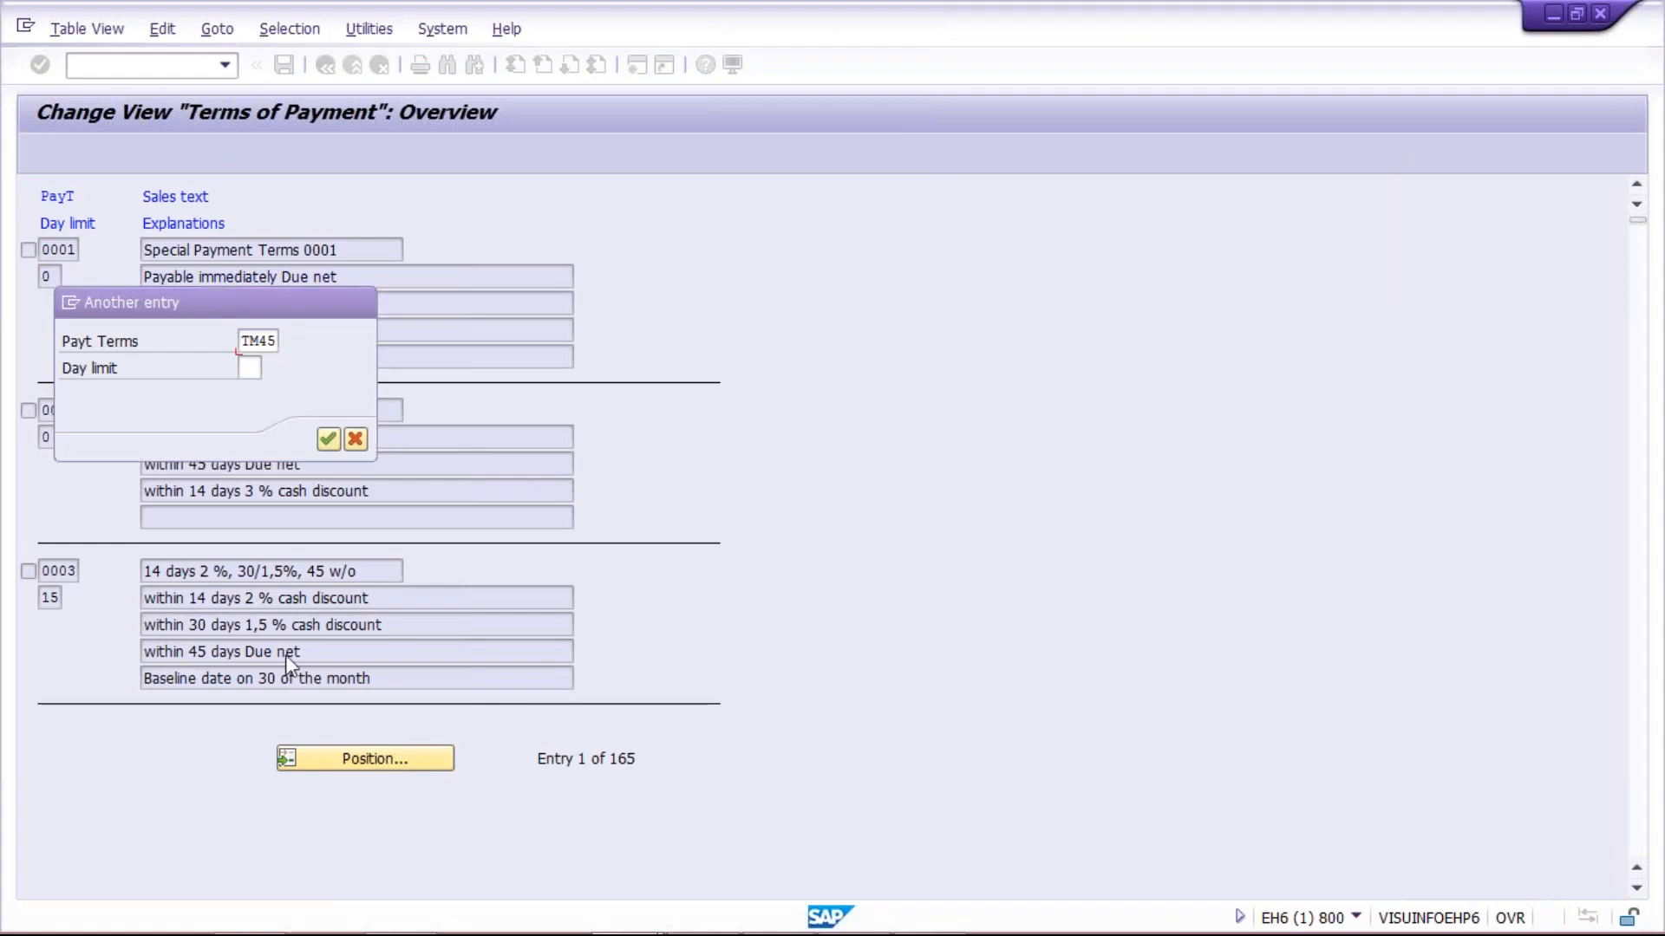
pyautogui.press('Return')
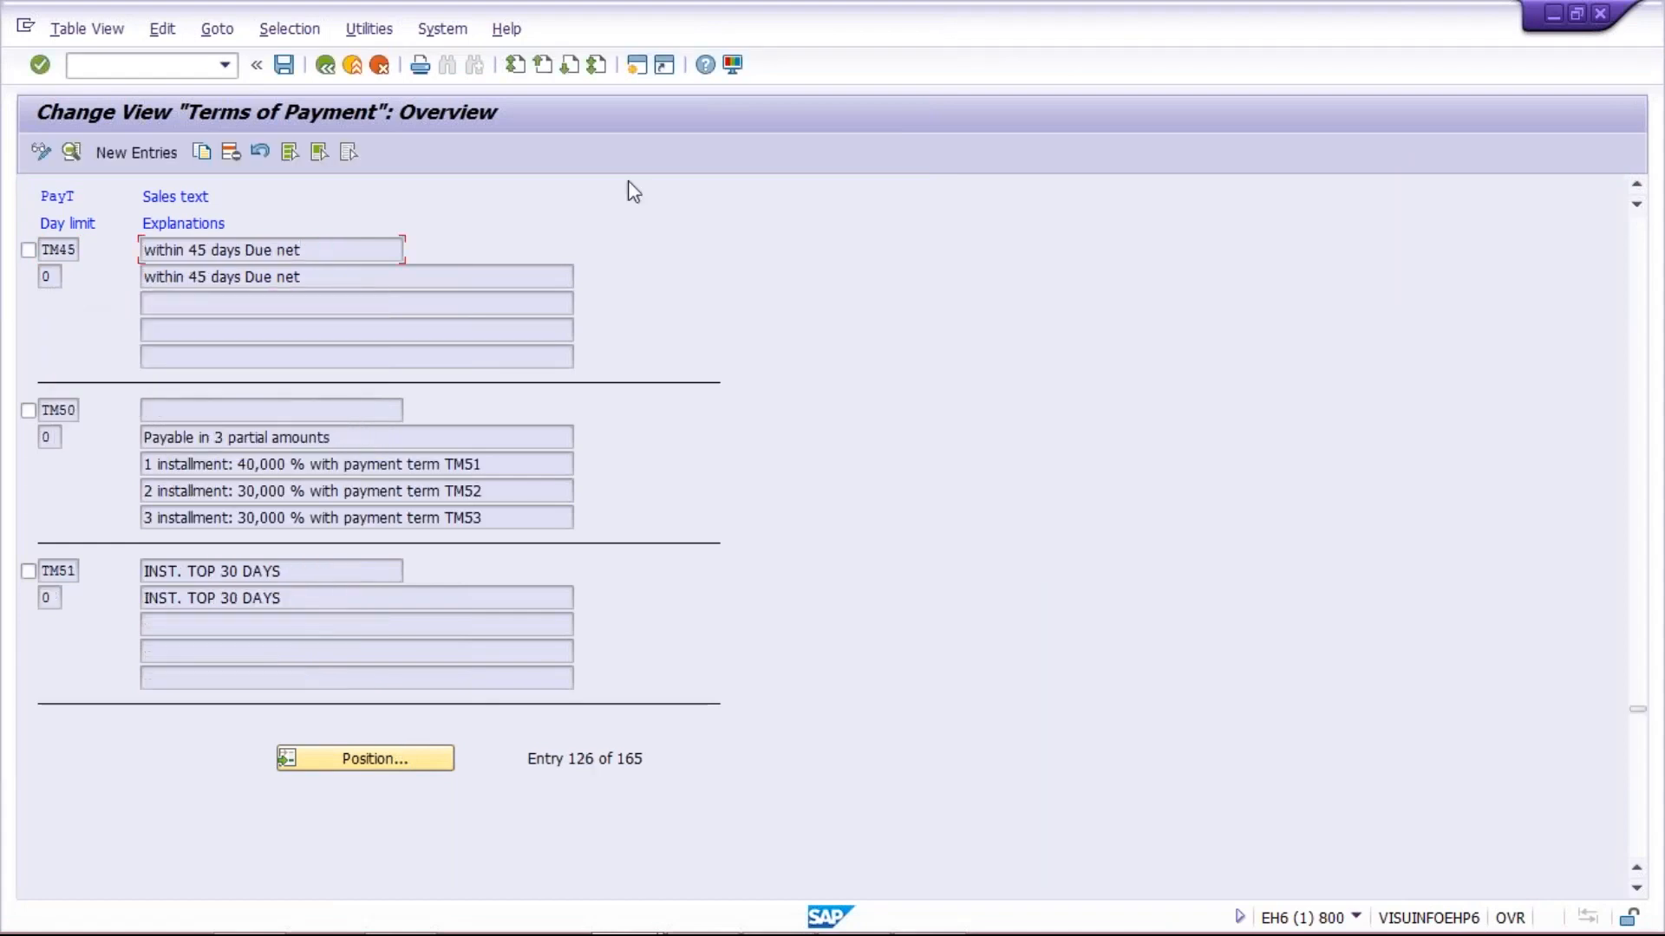
pyautogui.click(637, 68)
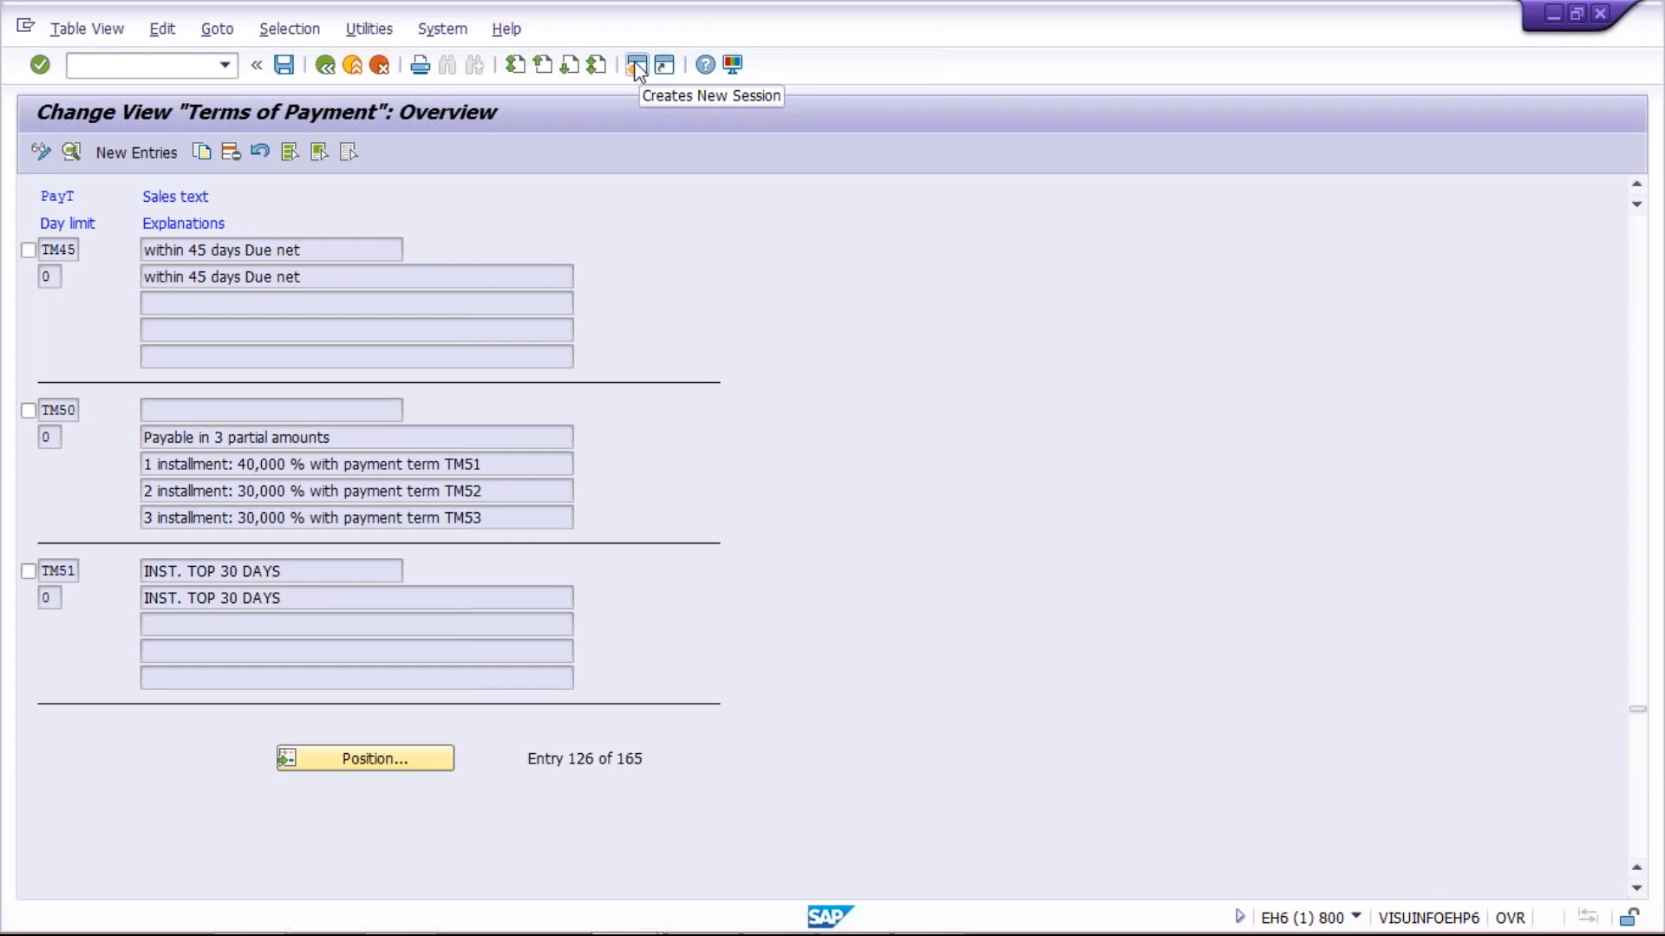
pyautogui.click(636, 65)
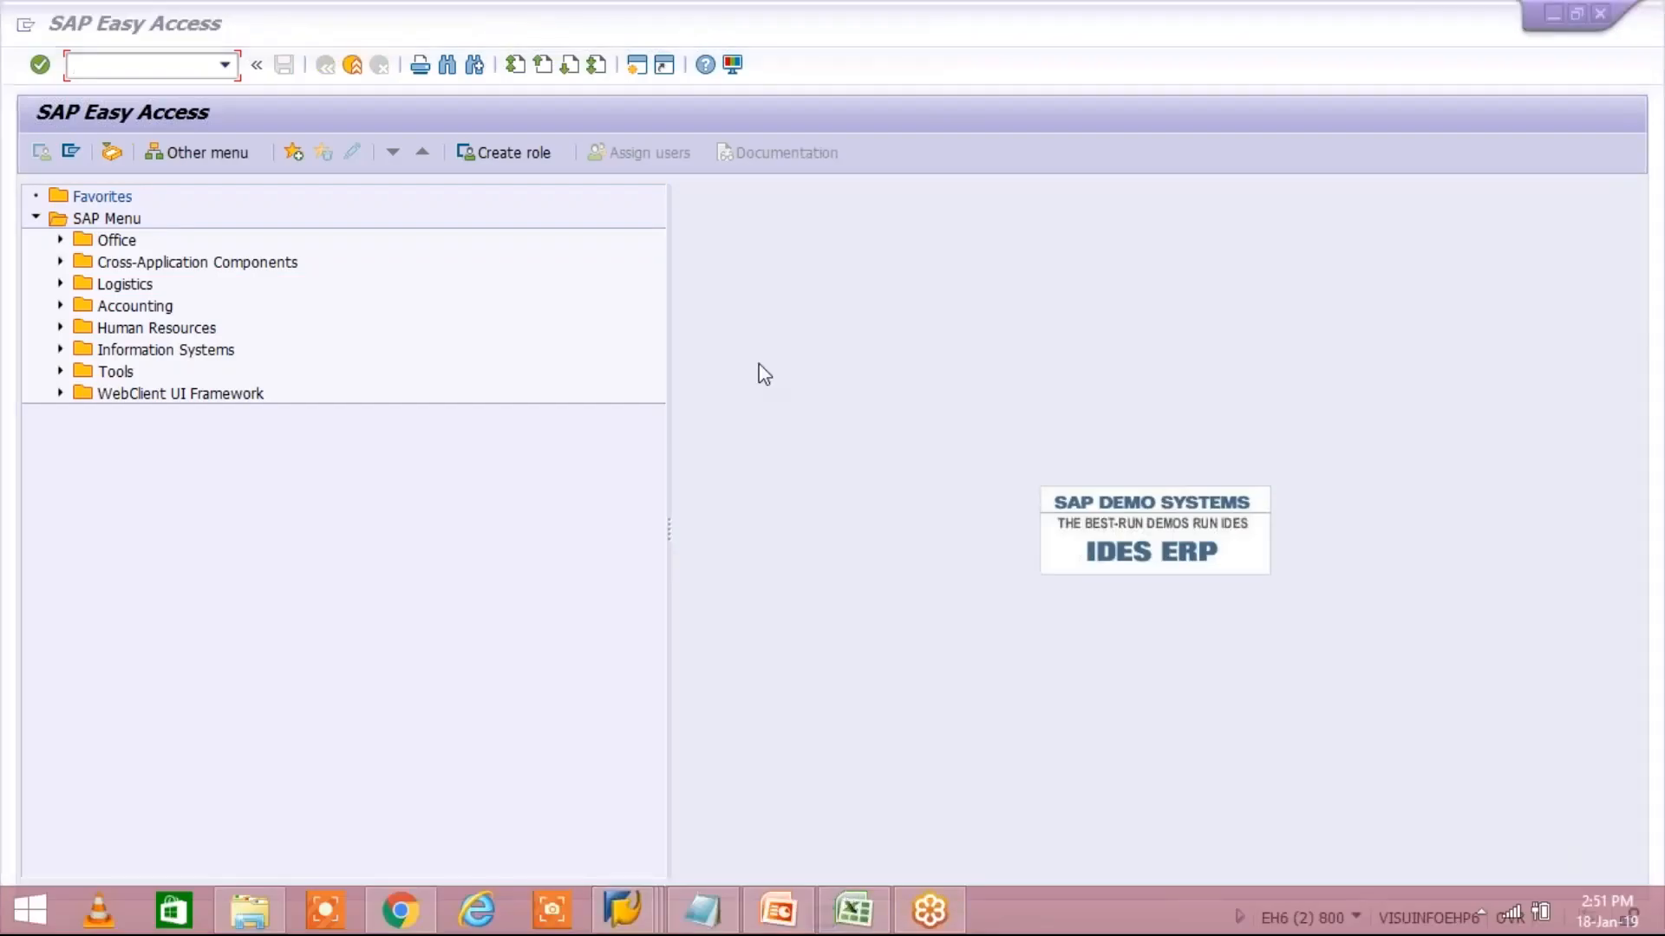
# Switch to the Excel sheet and review the TM30 codes in J3:J6
pyautogui.click(854, 907)
pyautogui.moveTo(769, 288); pyautogui.dragTo(779, 358)
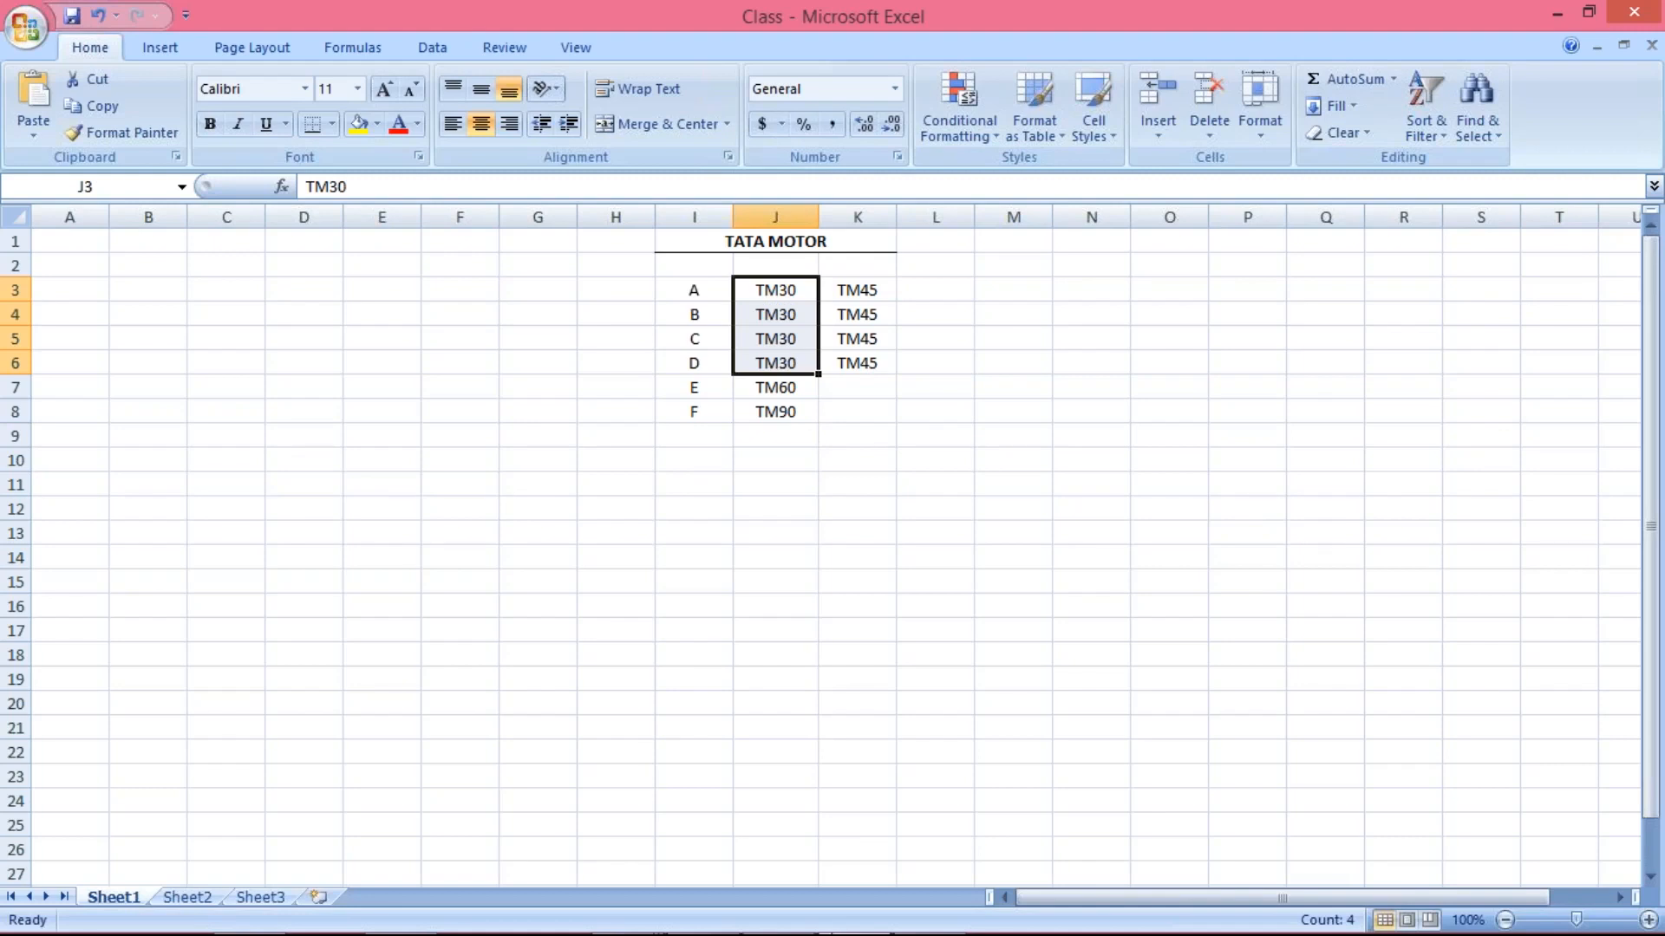
# Switch to the new SAP session, open the Data Browser with transaction SE16, and enter LFB1 as the table name
pyautogui.moveTo(807, 933)
pyautogui.click(632, 912)
pyautogui.click(893, 781)
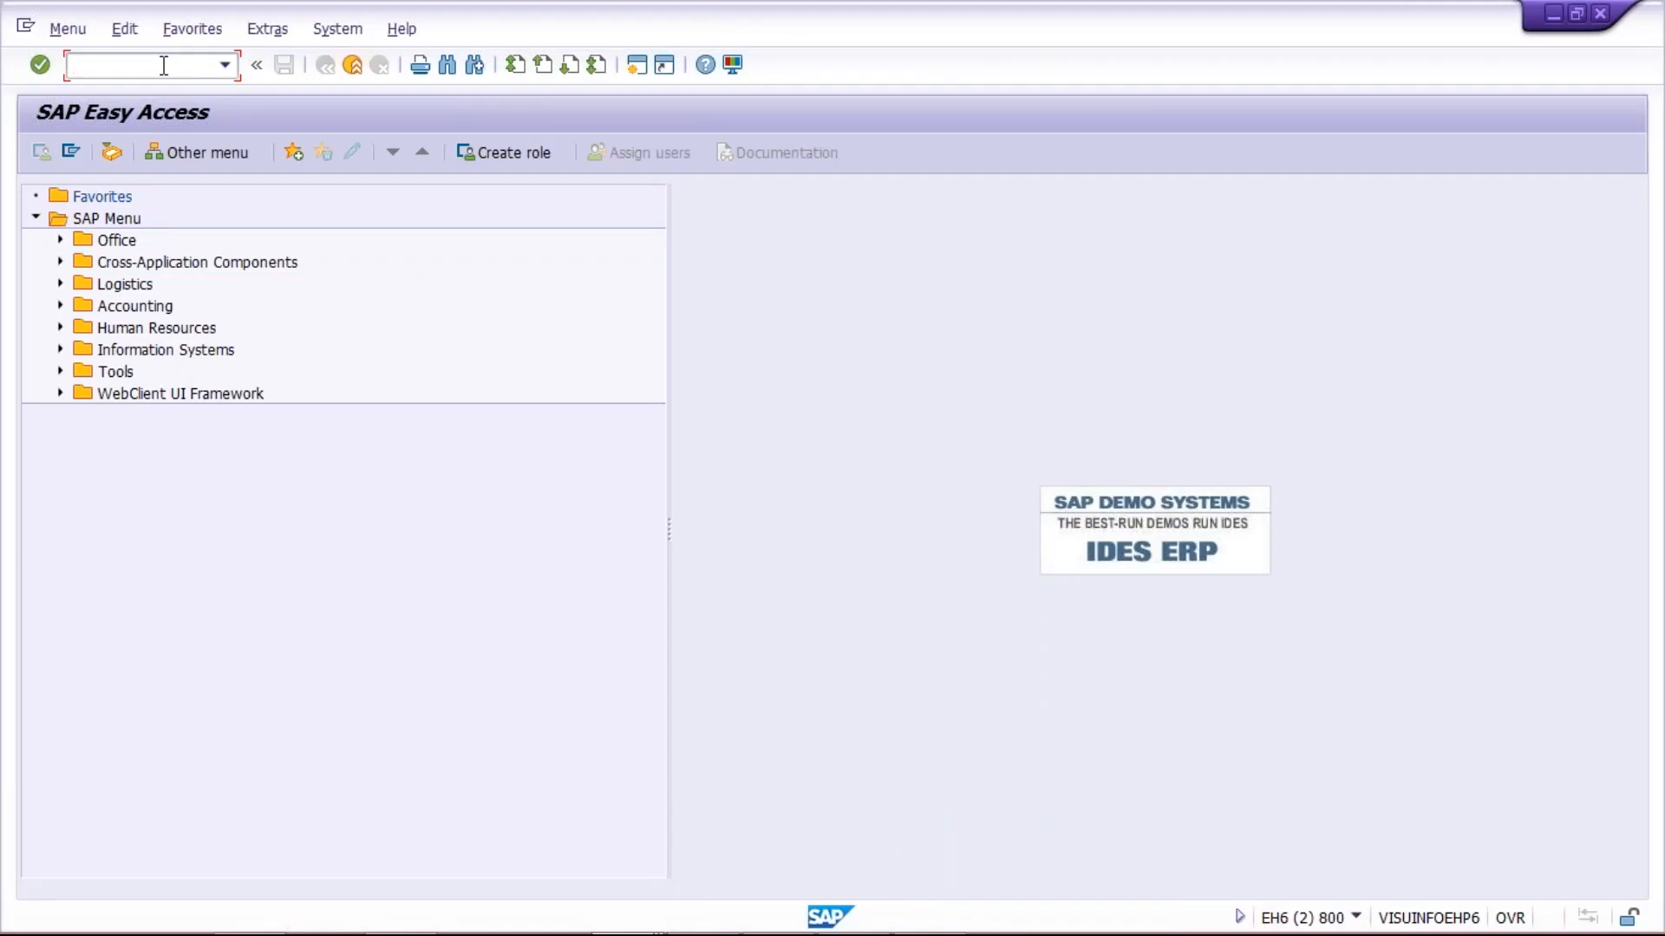
pyautogui.write('SE16')
pyautogui.press('Return')
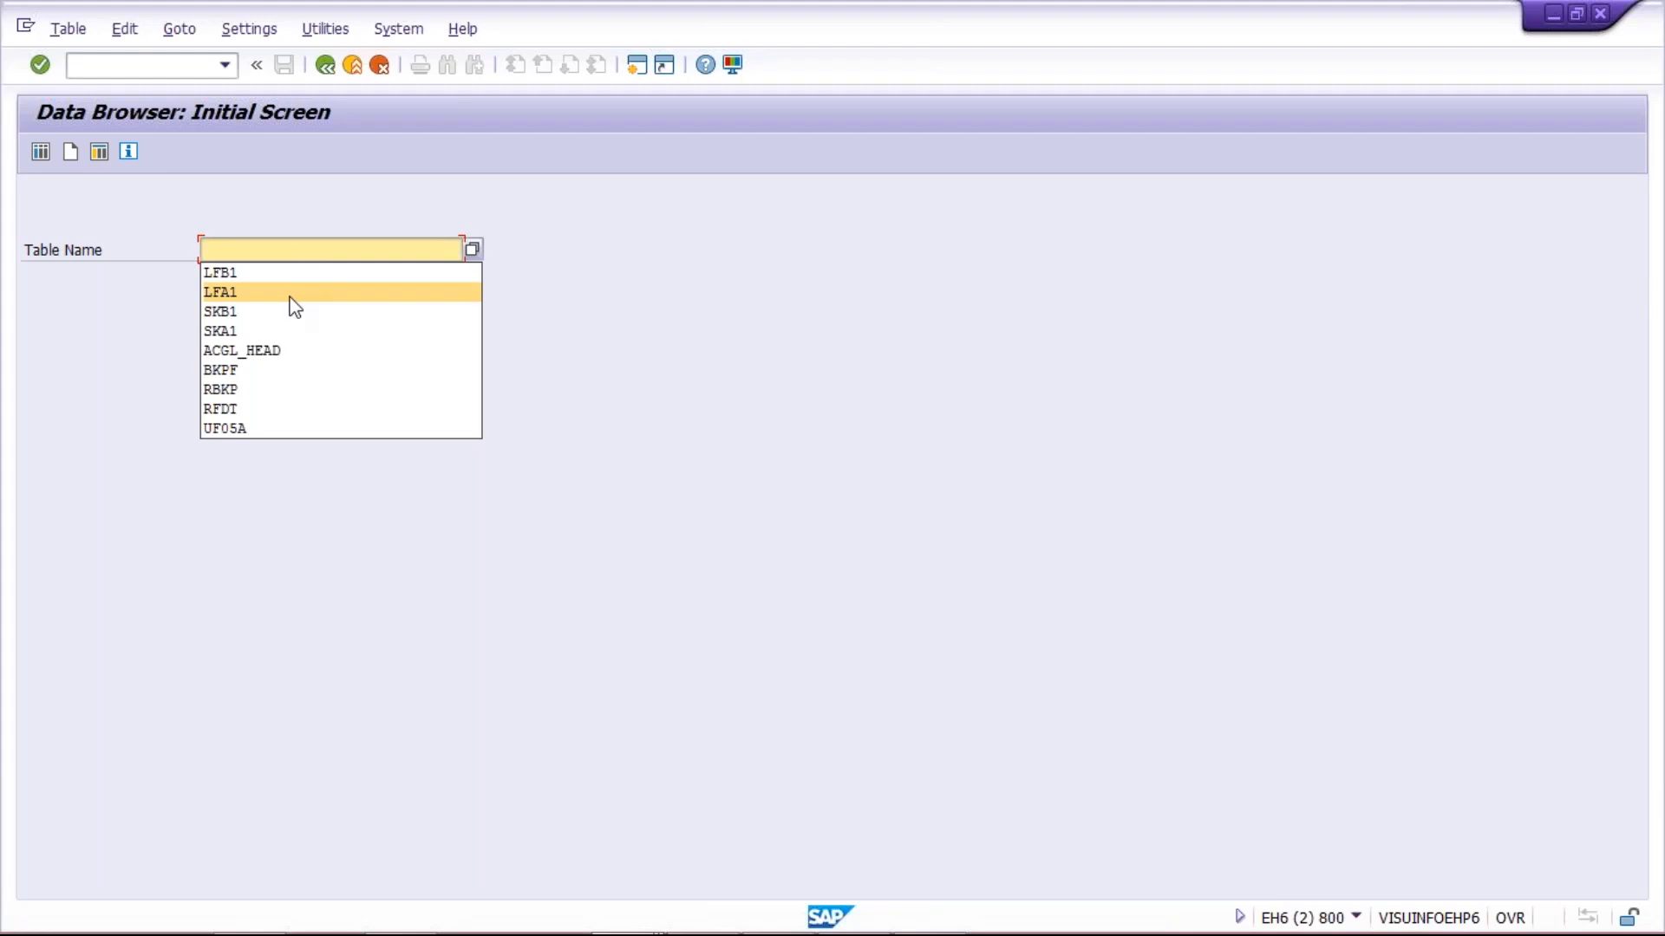
pyautogui.click(290, 271)
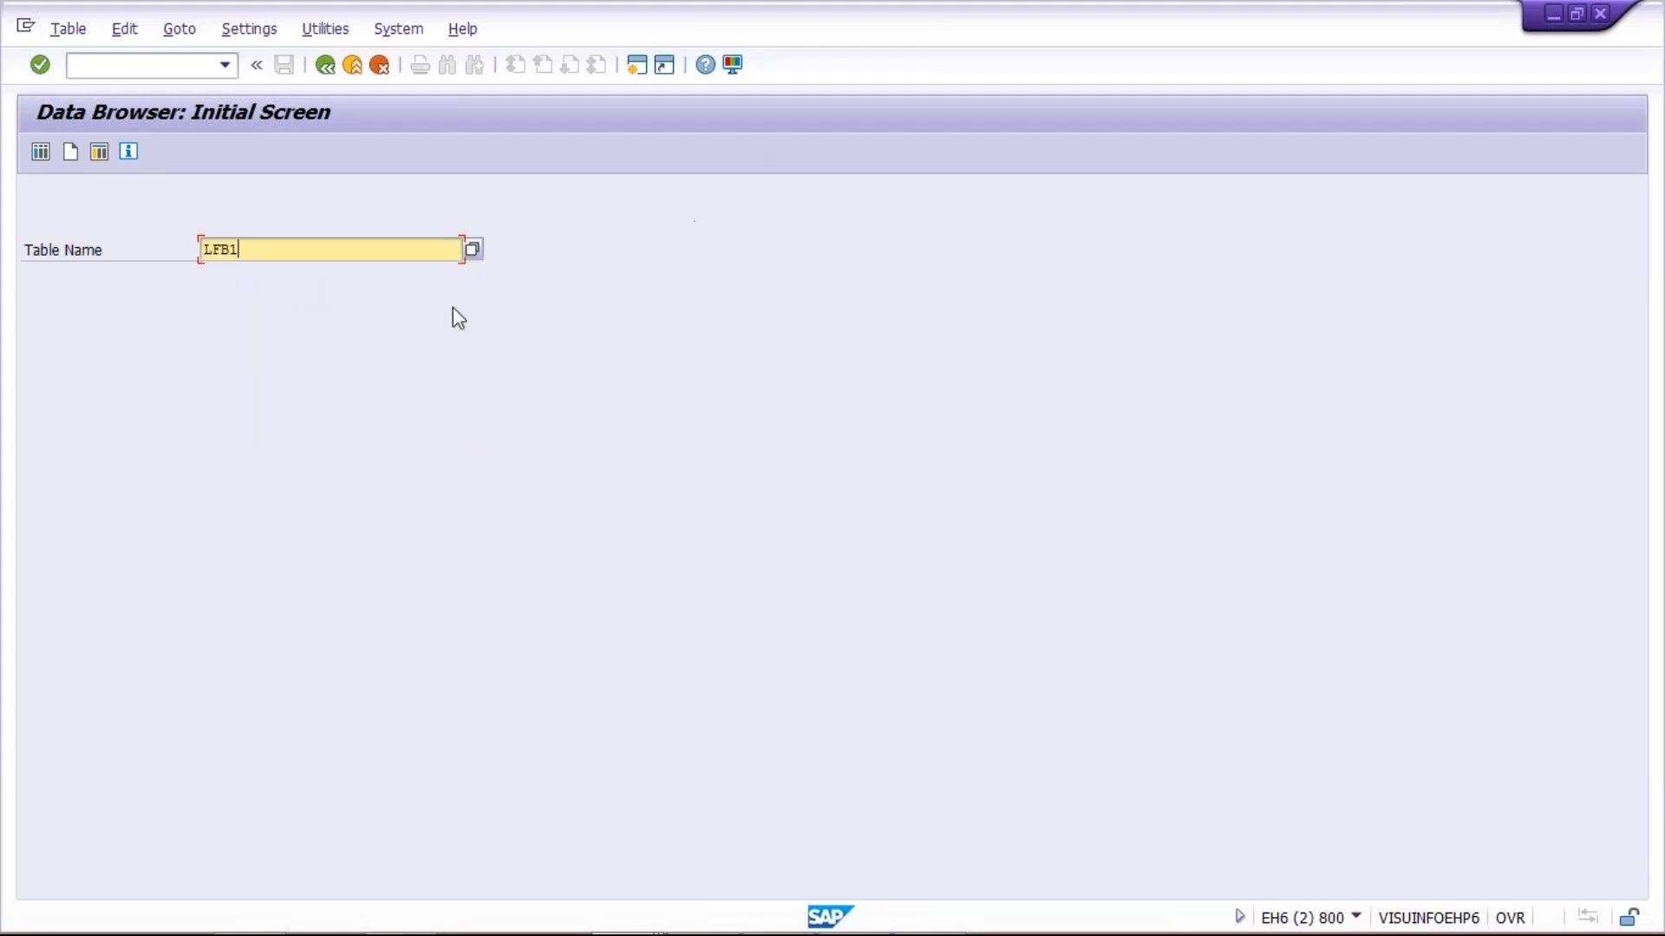
pyautogui.doubleClick(203, 248)
# Open another SAP session and start the Display Vendor transaction in it
pyautogui.click(632, 72)
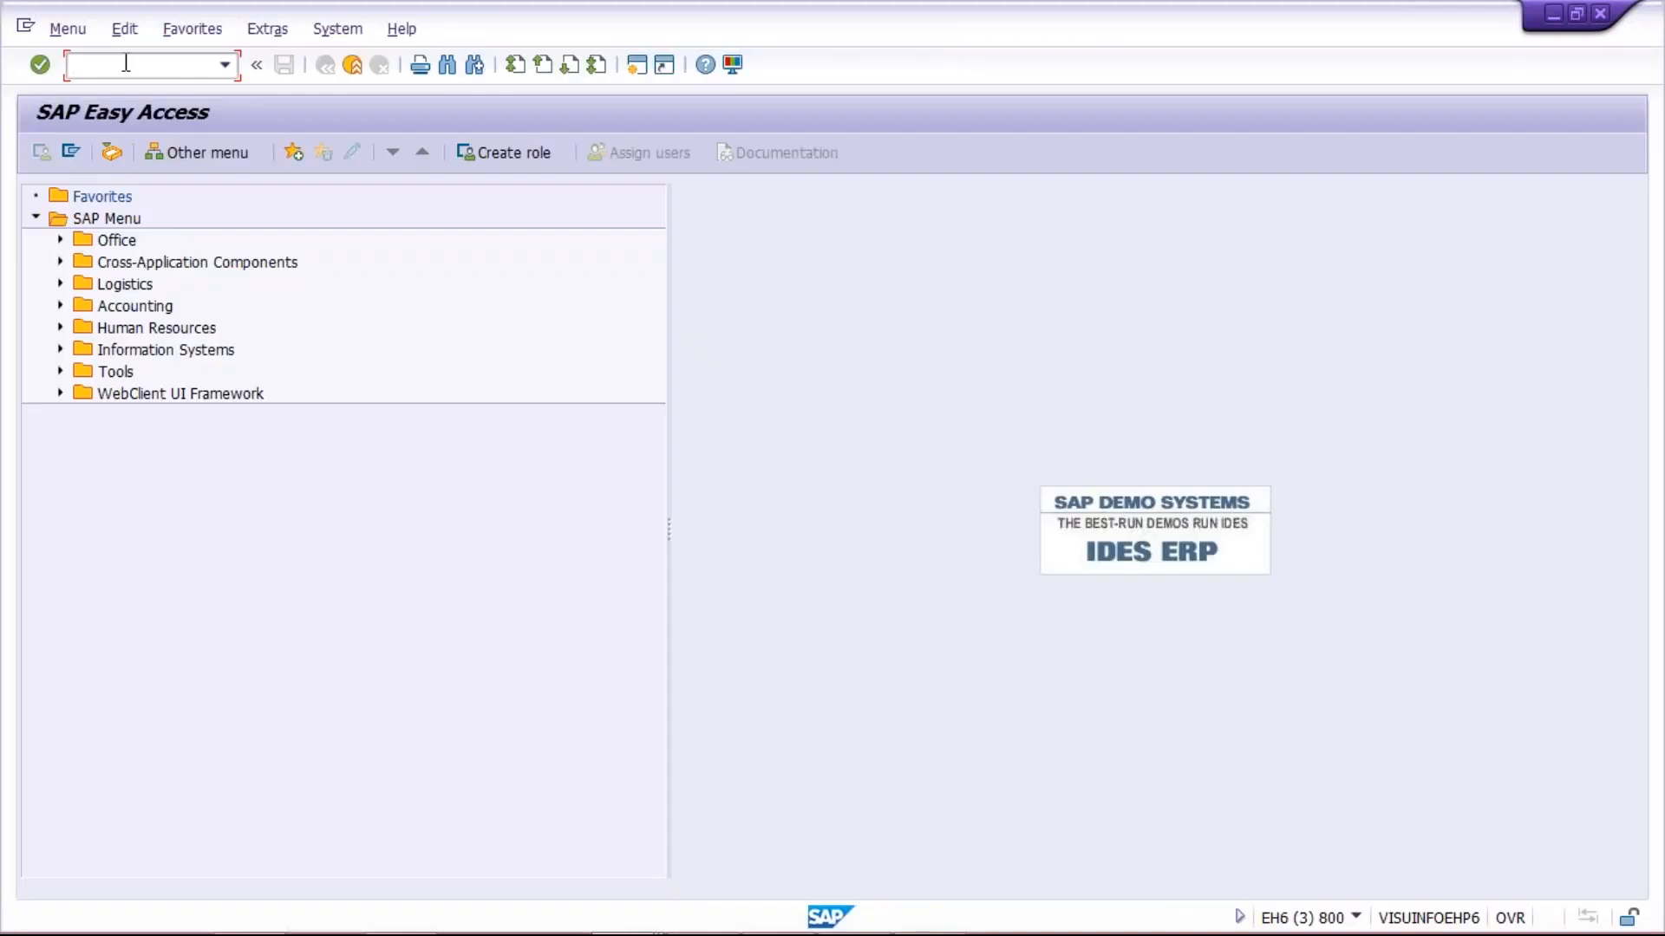
pyautogui.write('X')
pyautogui.write('D03')
pyautogui.press('Return')
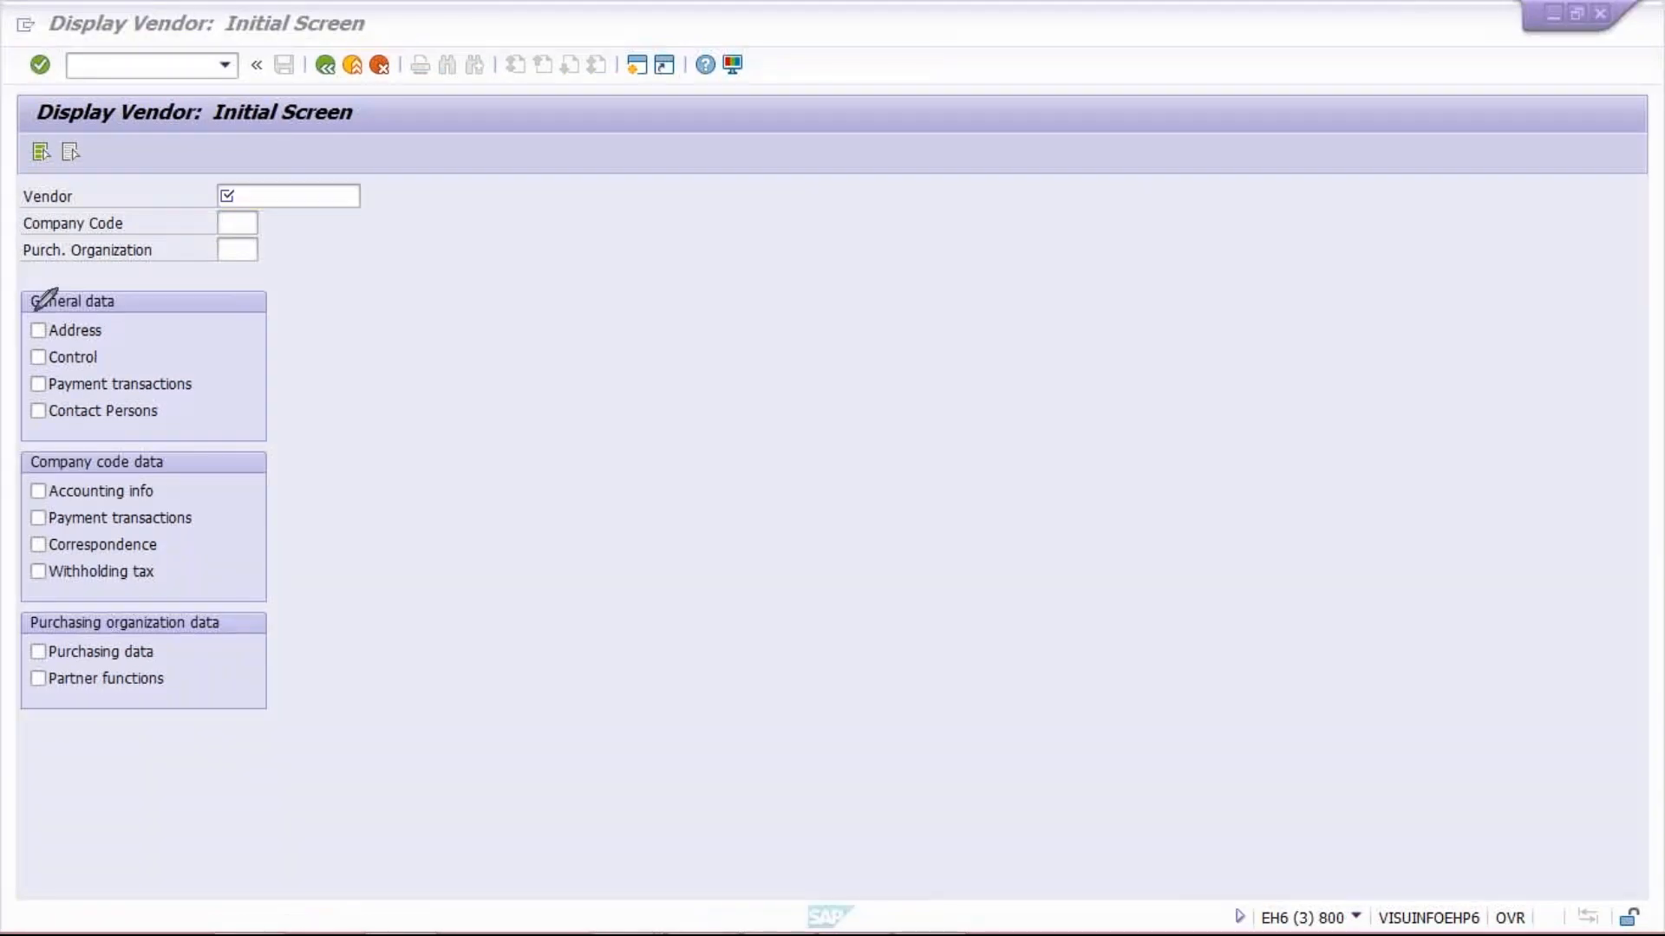
pyautogui.moveTo(33, 310); pyautogui.dragTo(43, 331)
pyautogui.moveTo(176, 431)
pyautogui.mouseDown()
pyautogui.moveTo(29, 429)
pyautogui.moveTo(9, 457)
pyautogui.moveTo(212, 434)
pyautogui.moveTo(172, 431)
pyautogui.mouseUp()
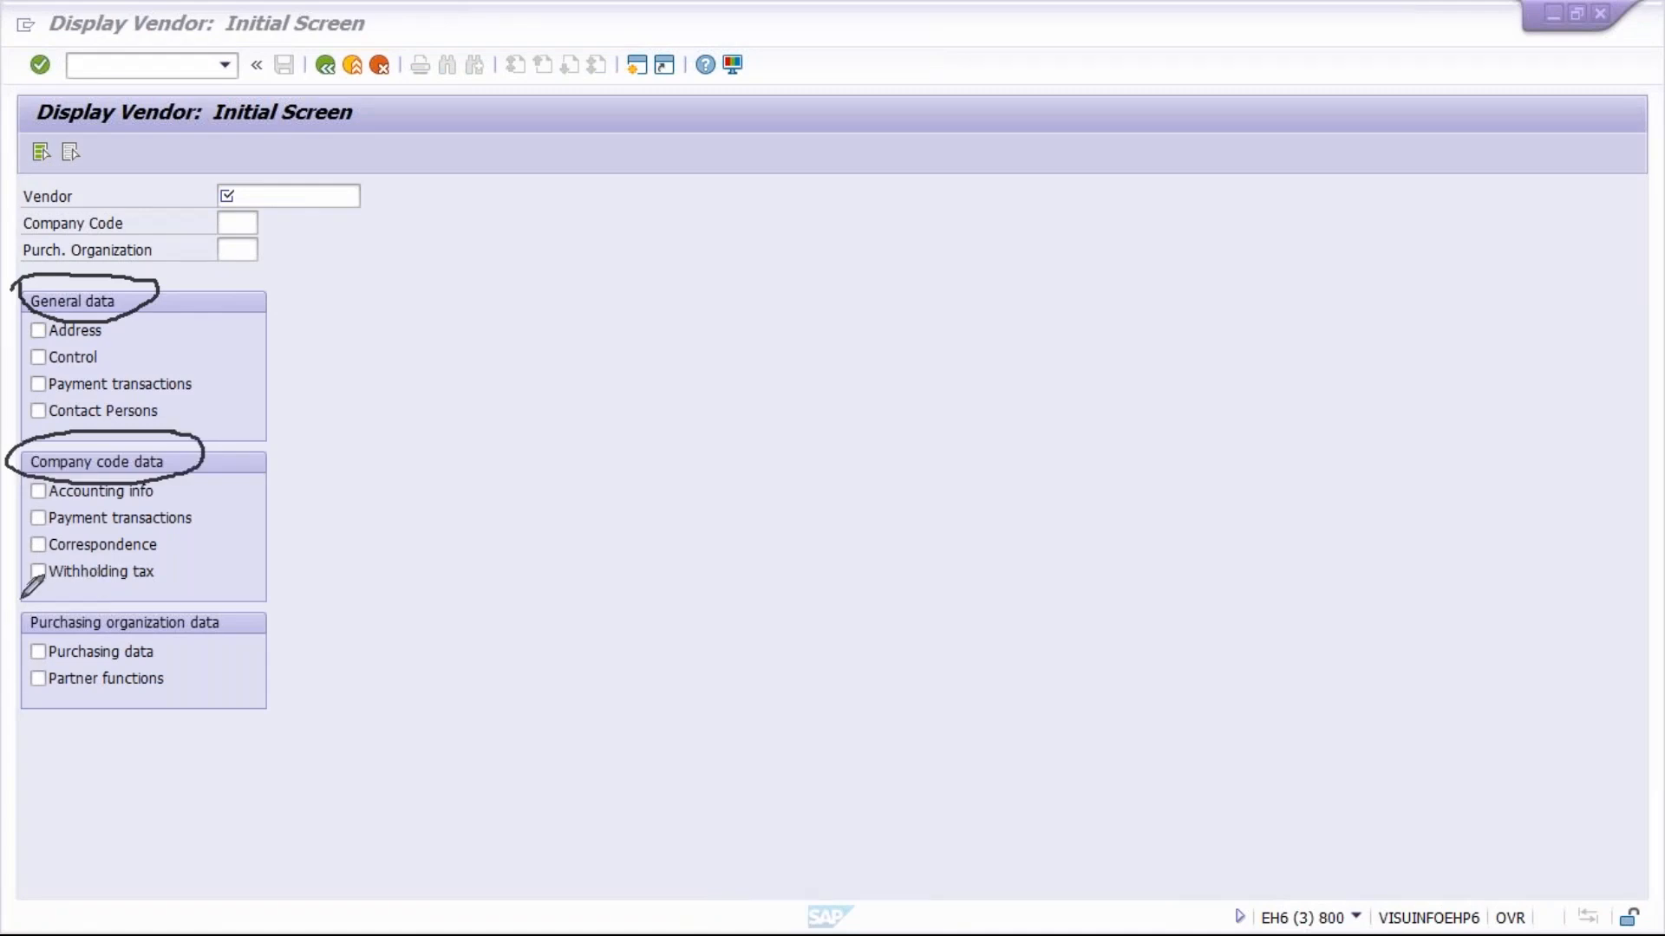
pyautogui.moveTo(23, 597)
pyautogui.mouseDown()
pyautogui.moveTo(26, 617)
pyautogui.moveTo(72, 626)
pyautogui.moveTo(130, 577)
pyautogui.moveTo(82, 589)
pyautogui.moveTo(114, 593)
pyautogui.mouseUp()
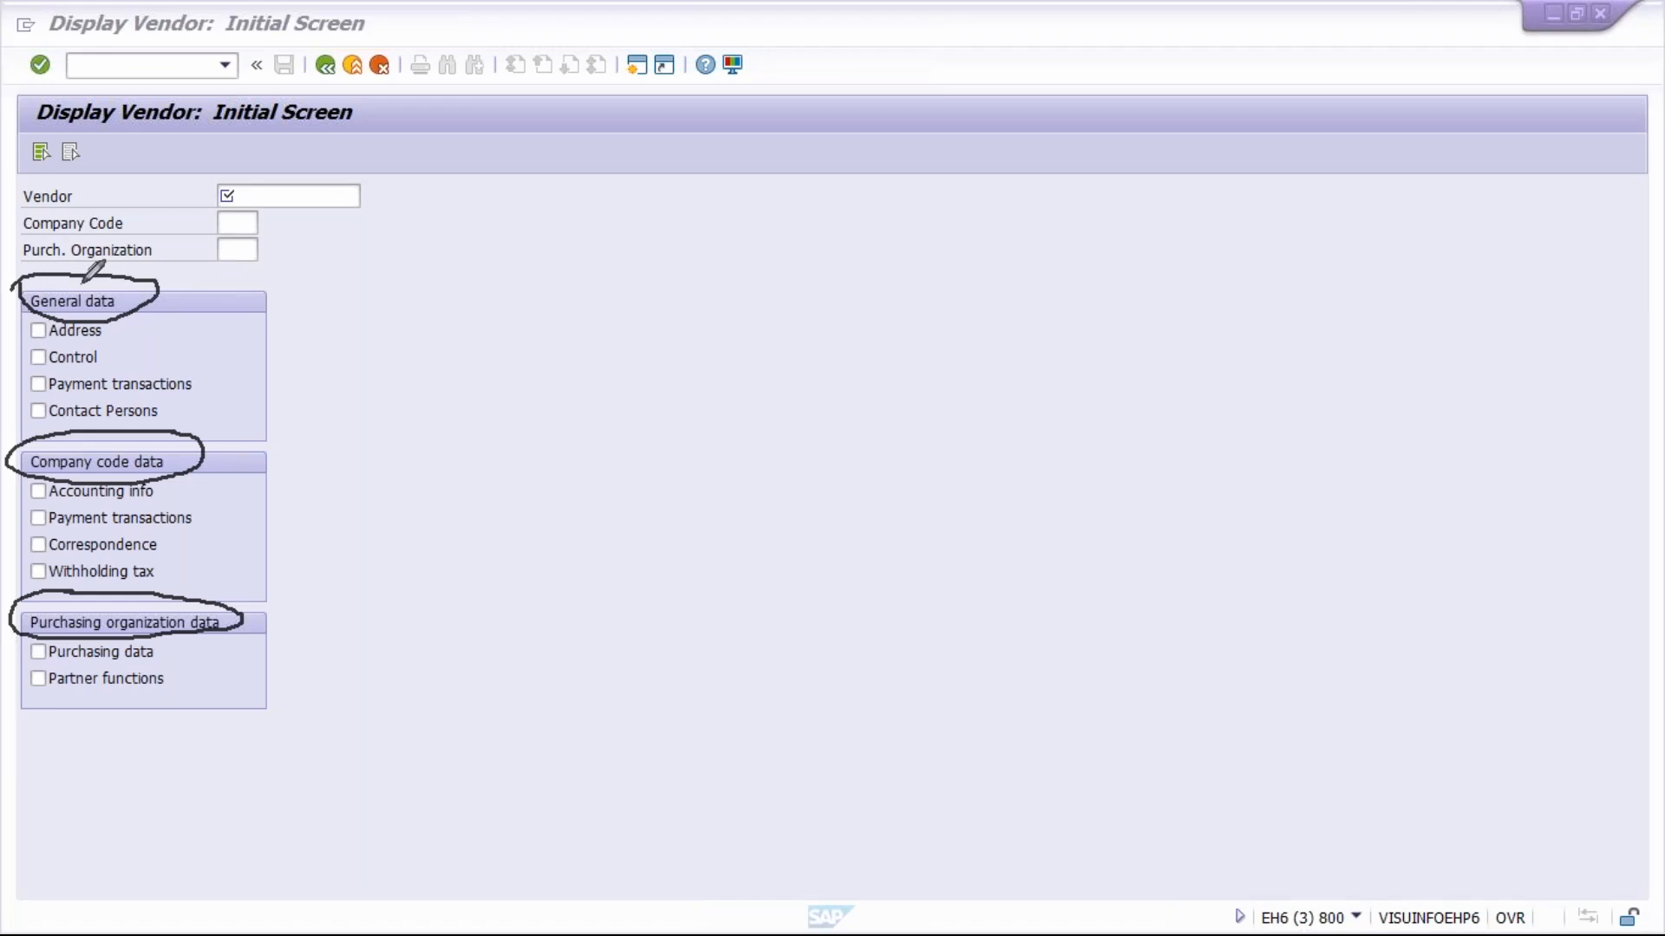
pyautogui.click(1606, 565)
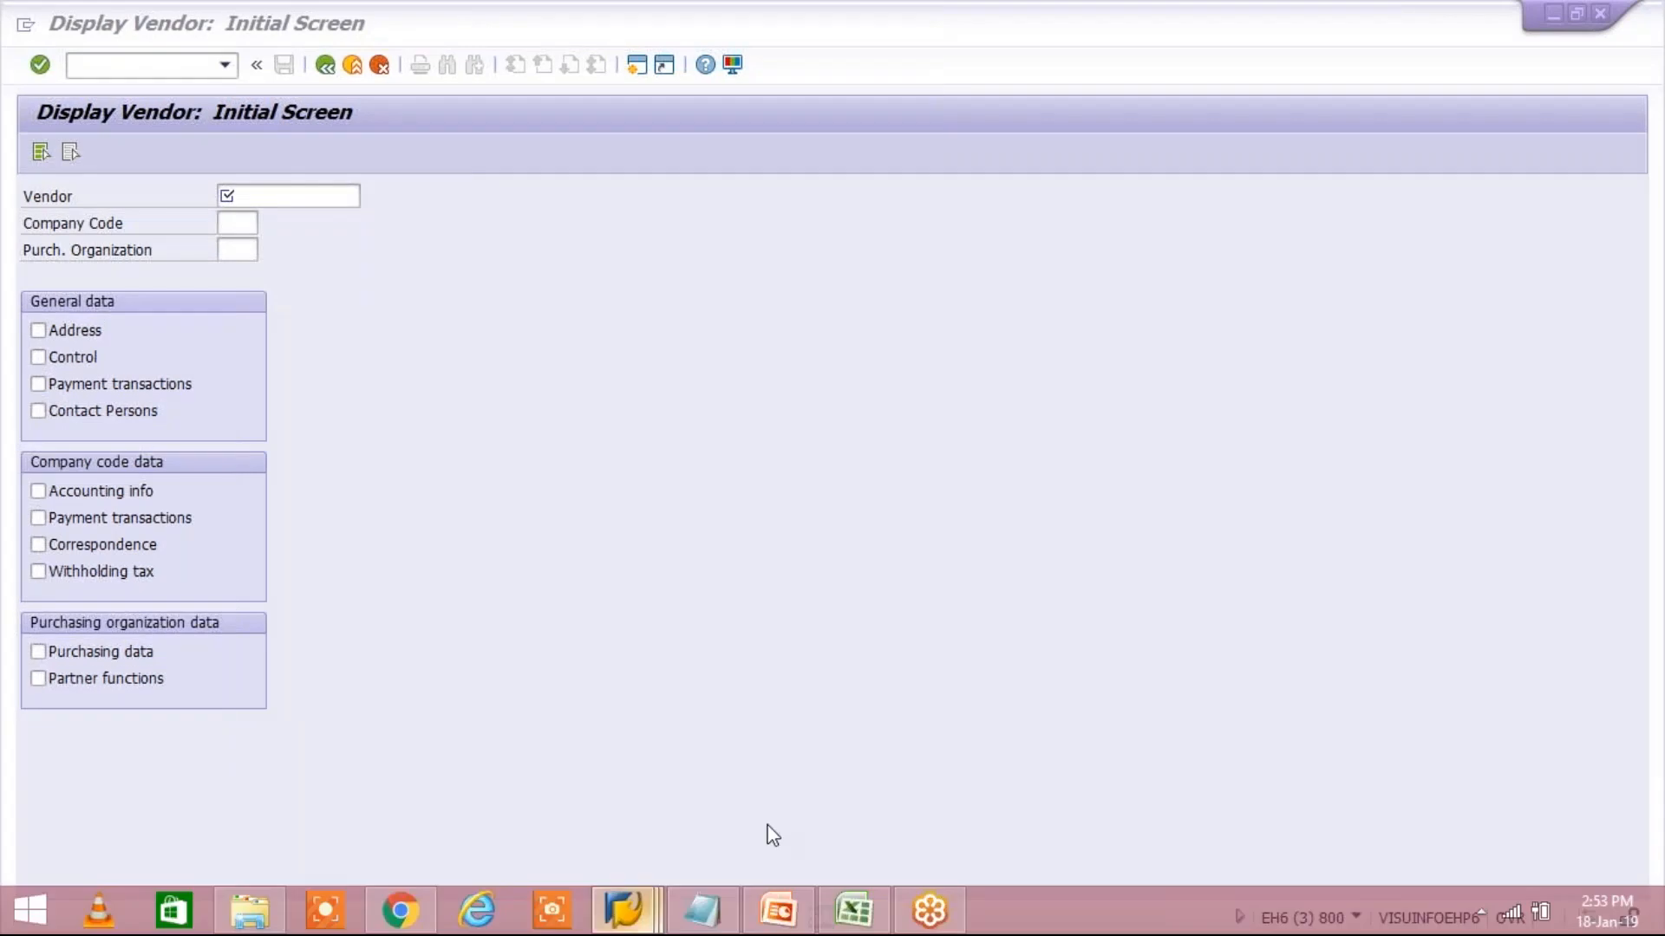
# Switch to the Data Browser session, clear the table name, and pick table LFB1 again
pyautogui.moveTo(622, 910)
pyautogui.click(736, 792)
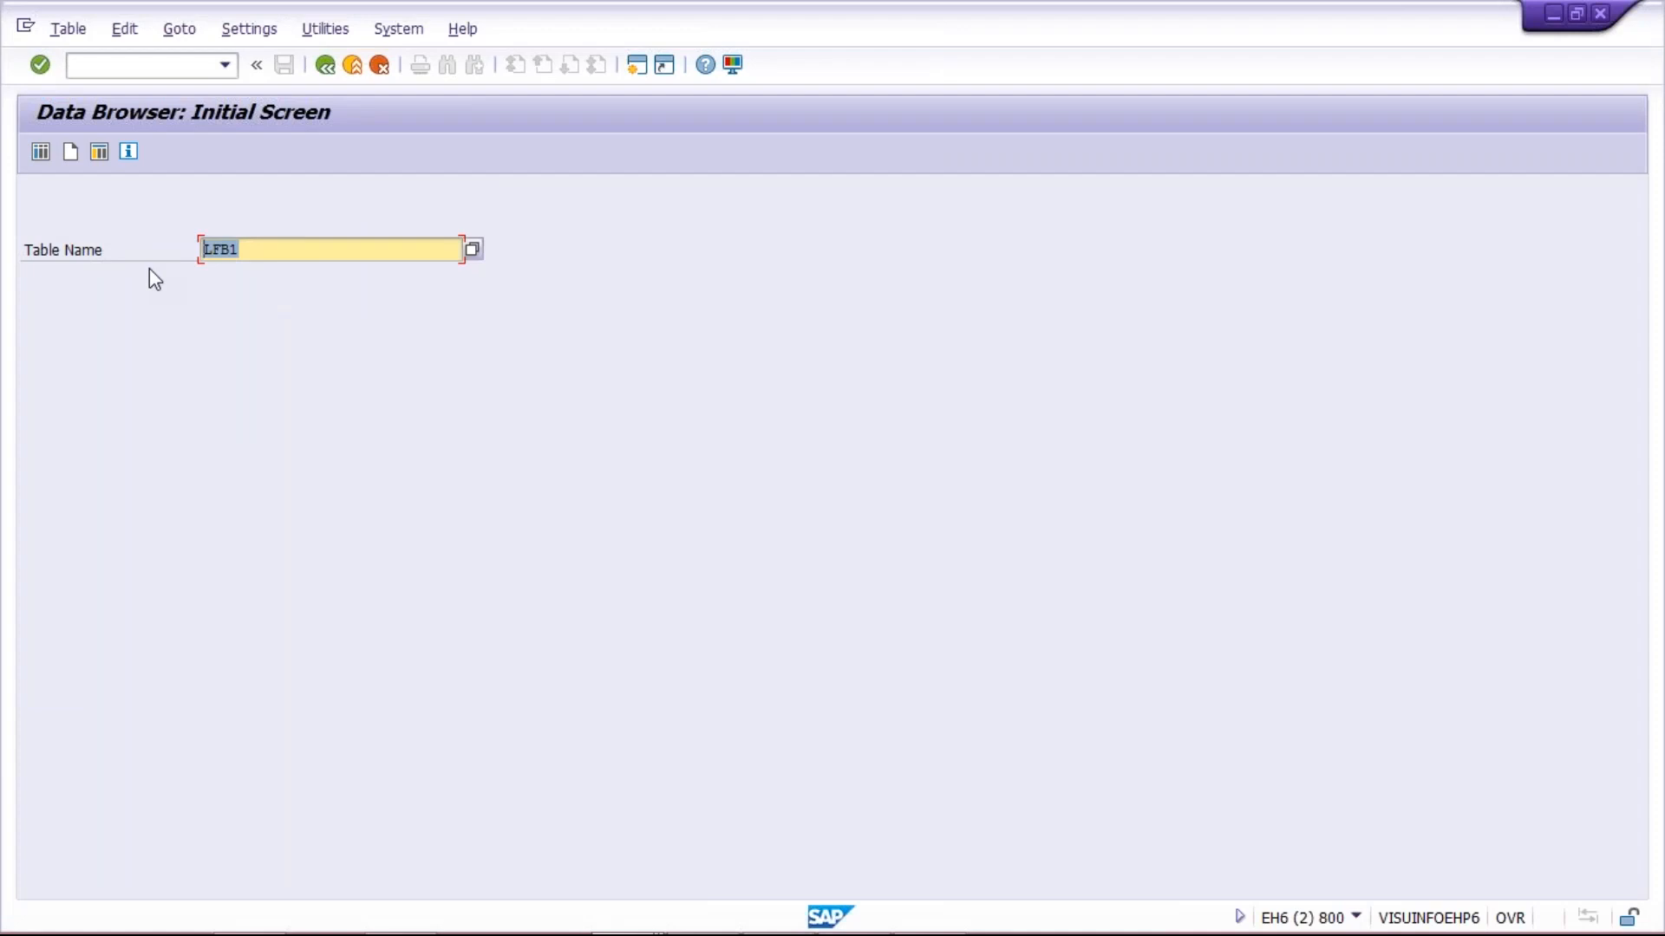
pyautogui.click(231, 289)
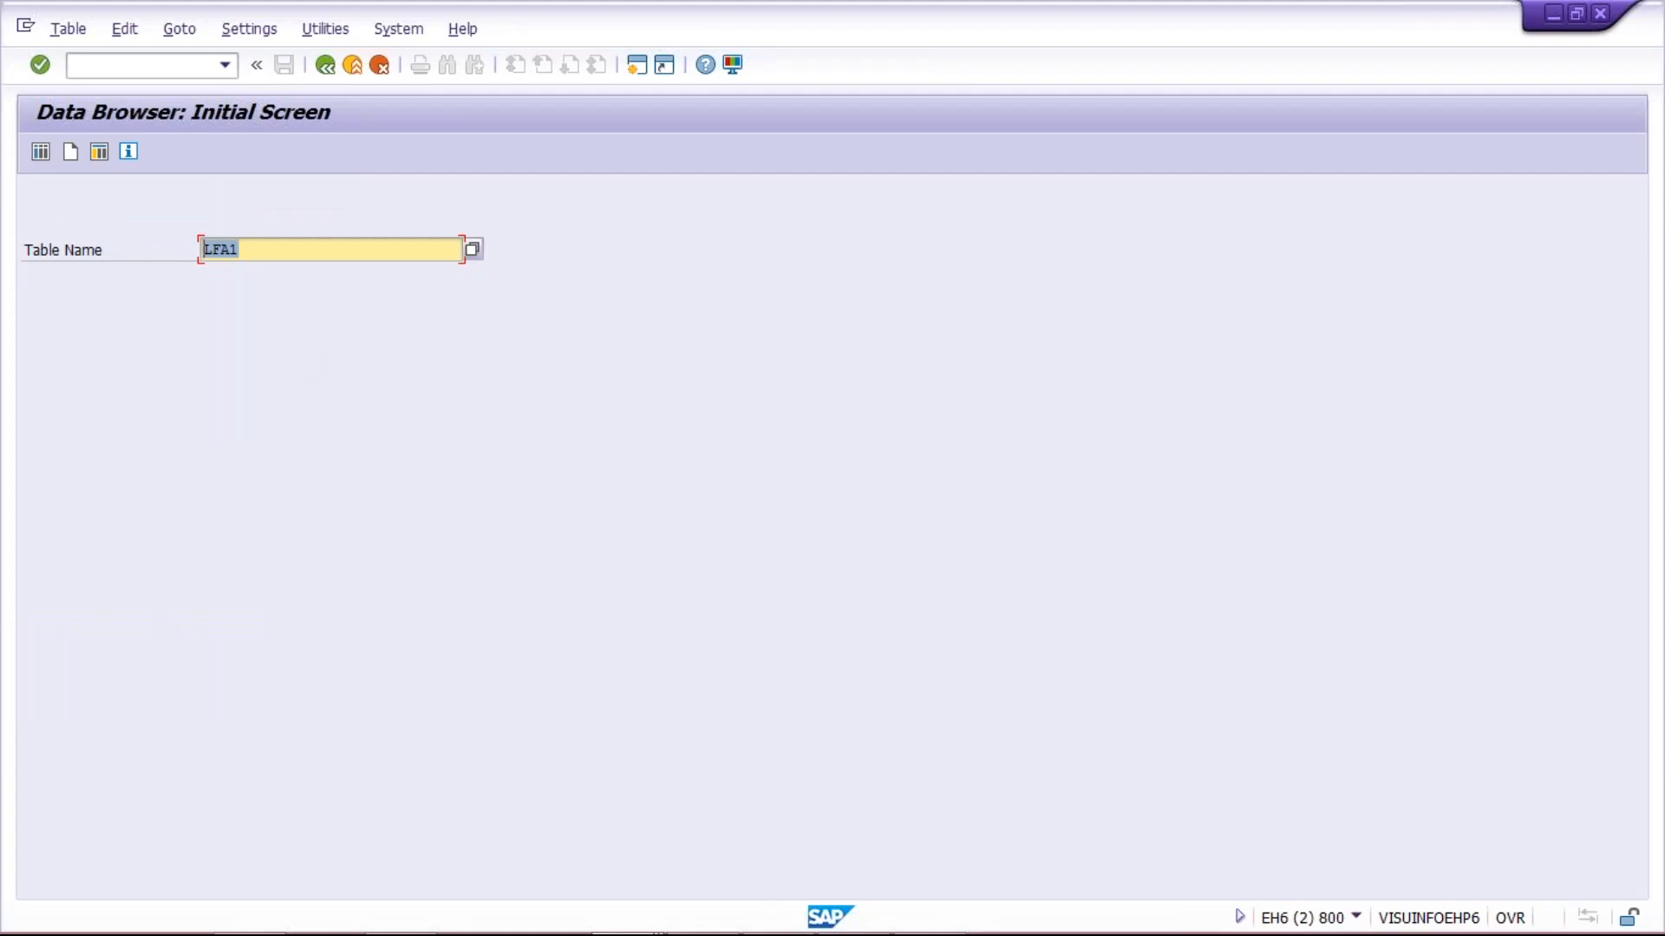
pyautogui.press('Delete')
pyautogui.press('Down')
pyautogui.press('Down')
pyautogui.press('Return')
pyautogui.moveTo(264, 245); pyautogui.dragTo(58, 270)
pyautogui.press('Delete')
pyautogui.click(252, 286)
pyautogui.press('Return')
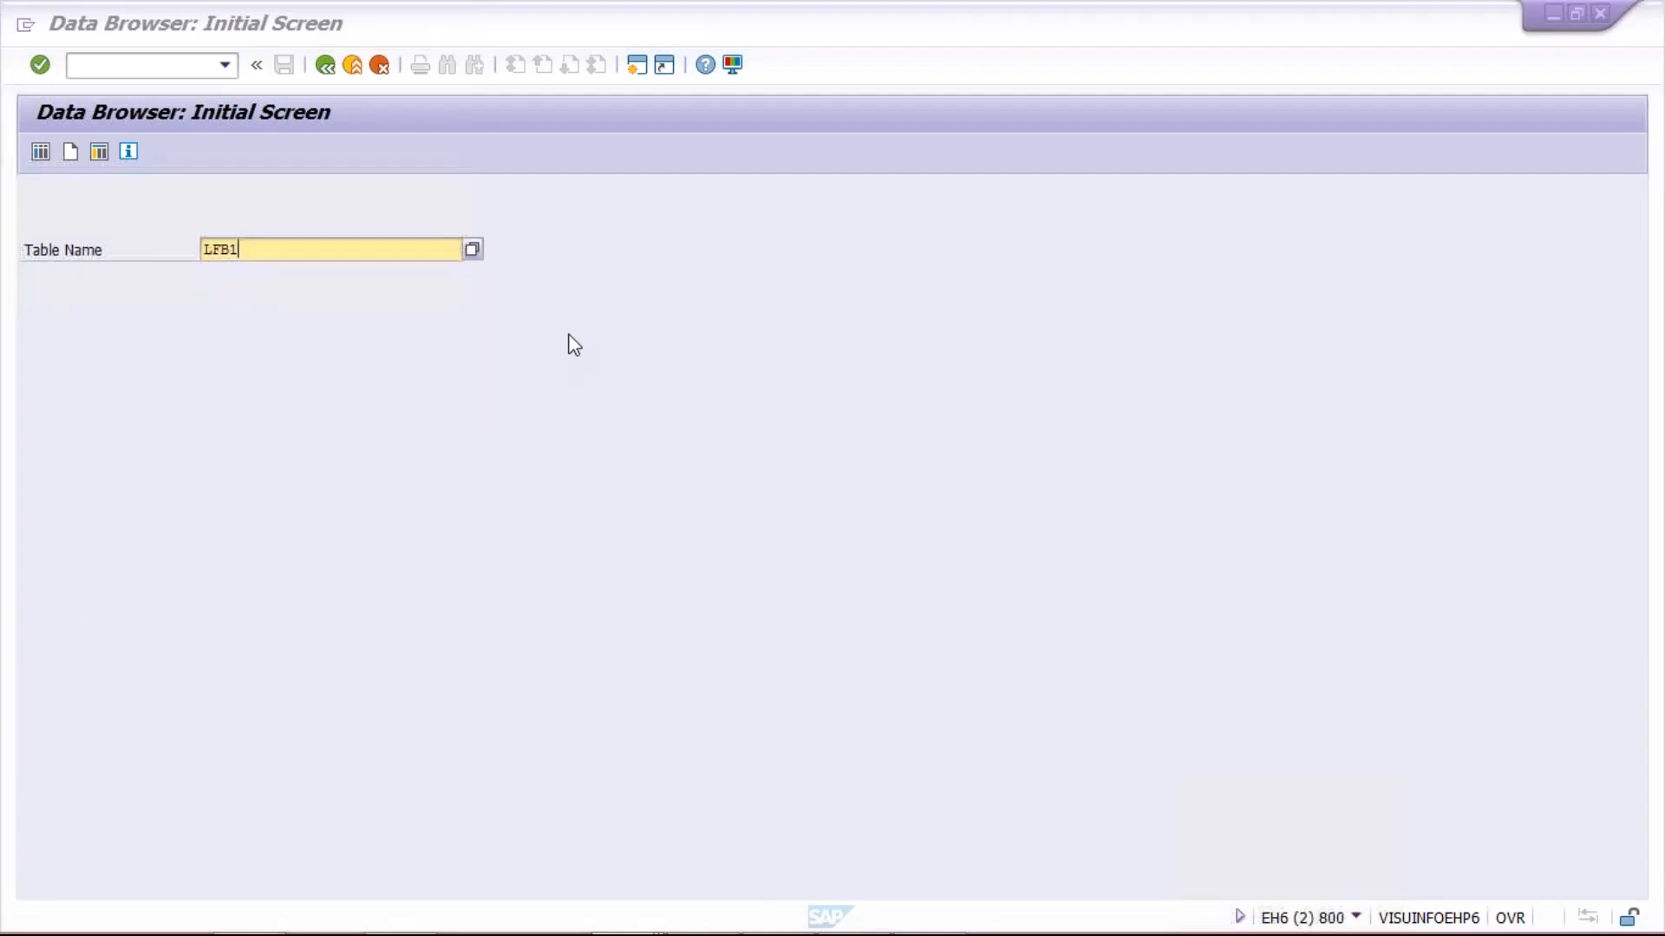
# Switch to Display Vendor, check the payment terms in a vendor's company code payment transactions for company code X100, and return to the initial screen
pyautogui.hotkey('alt', 'Tab')
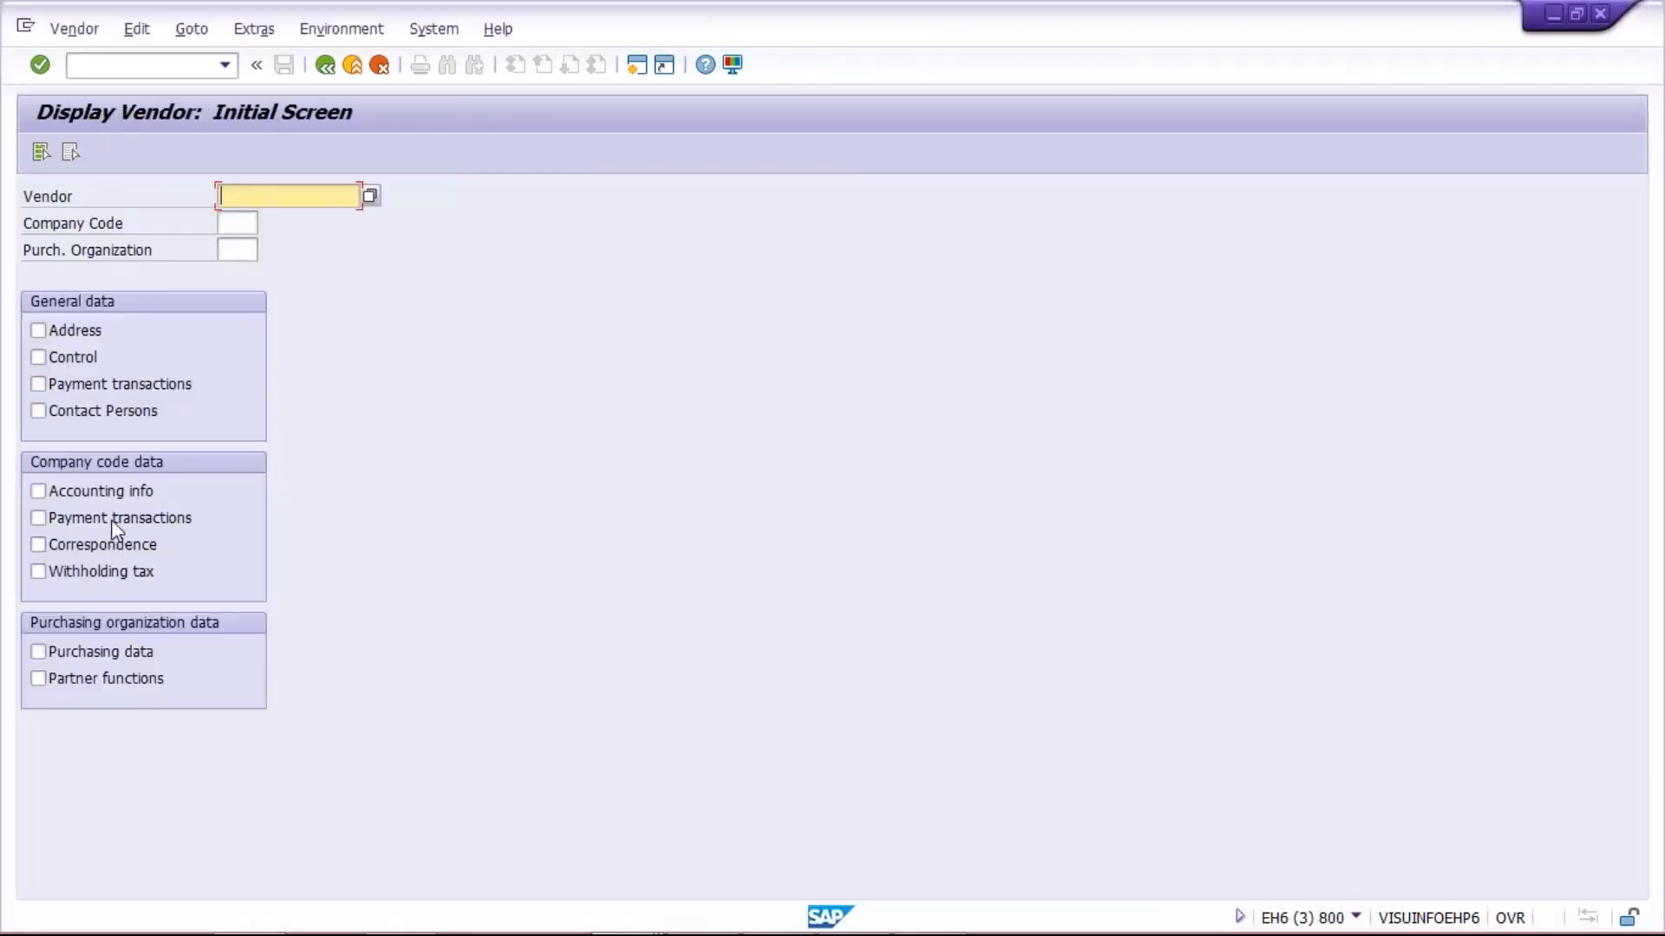
pyautogui.click(80, 518)
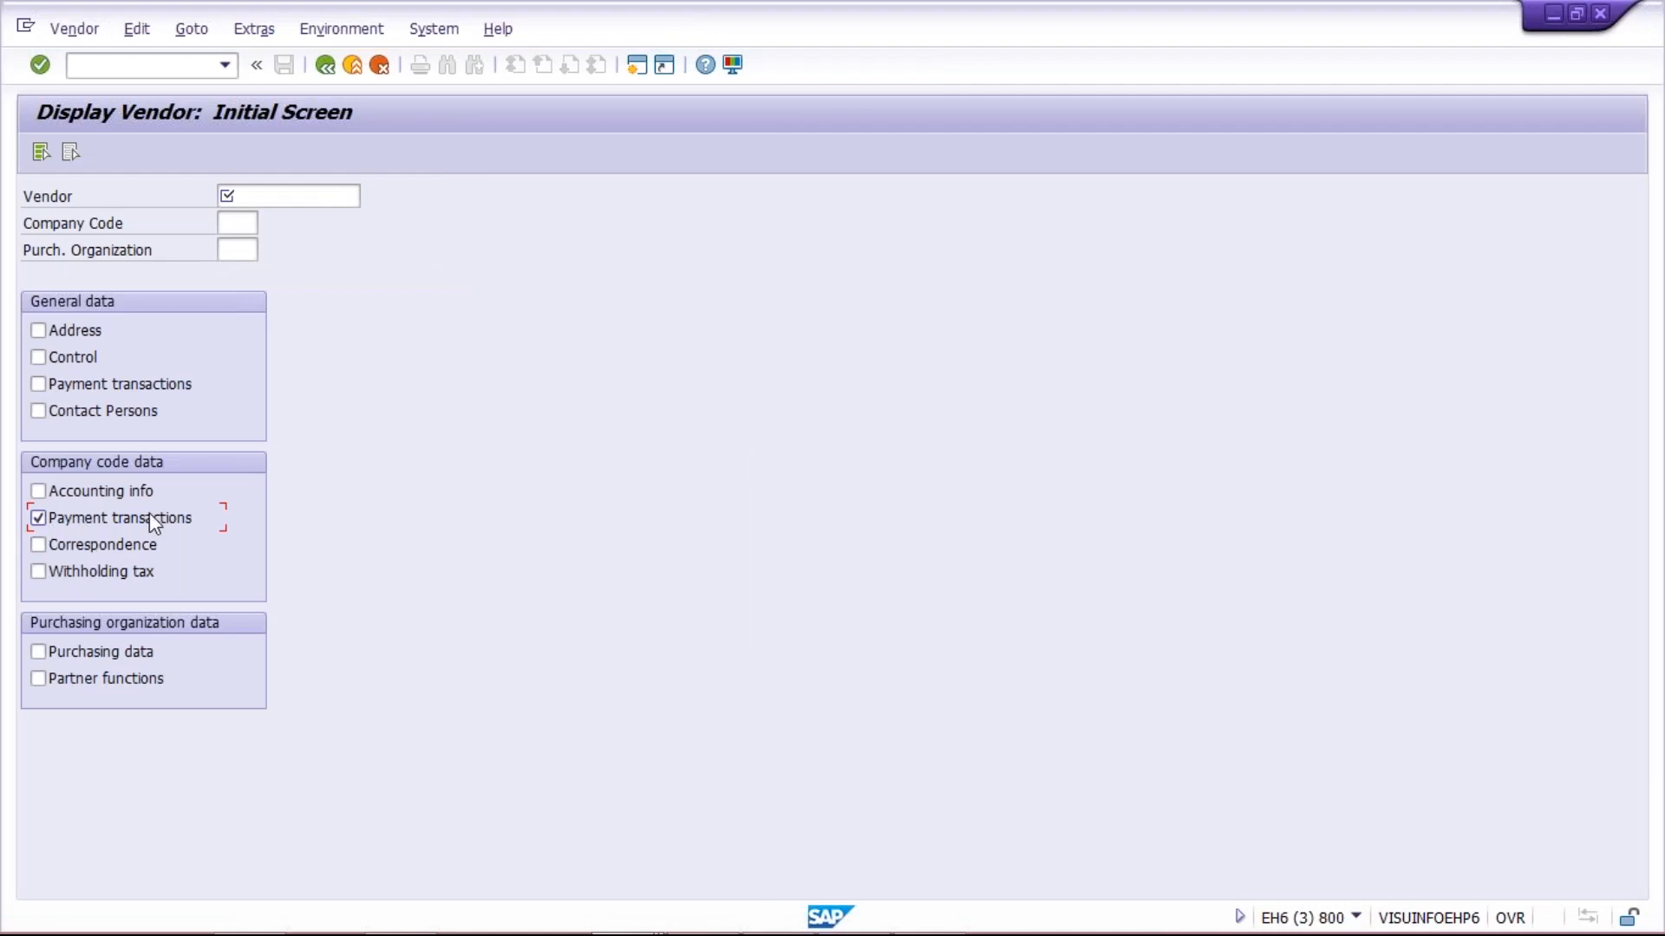
pyautogui.click(287, 201)
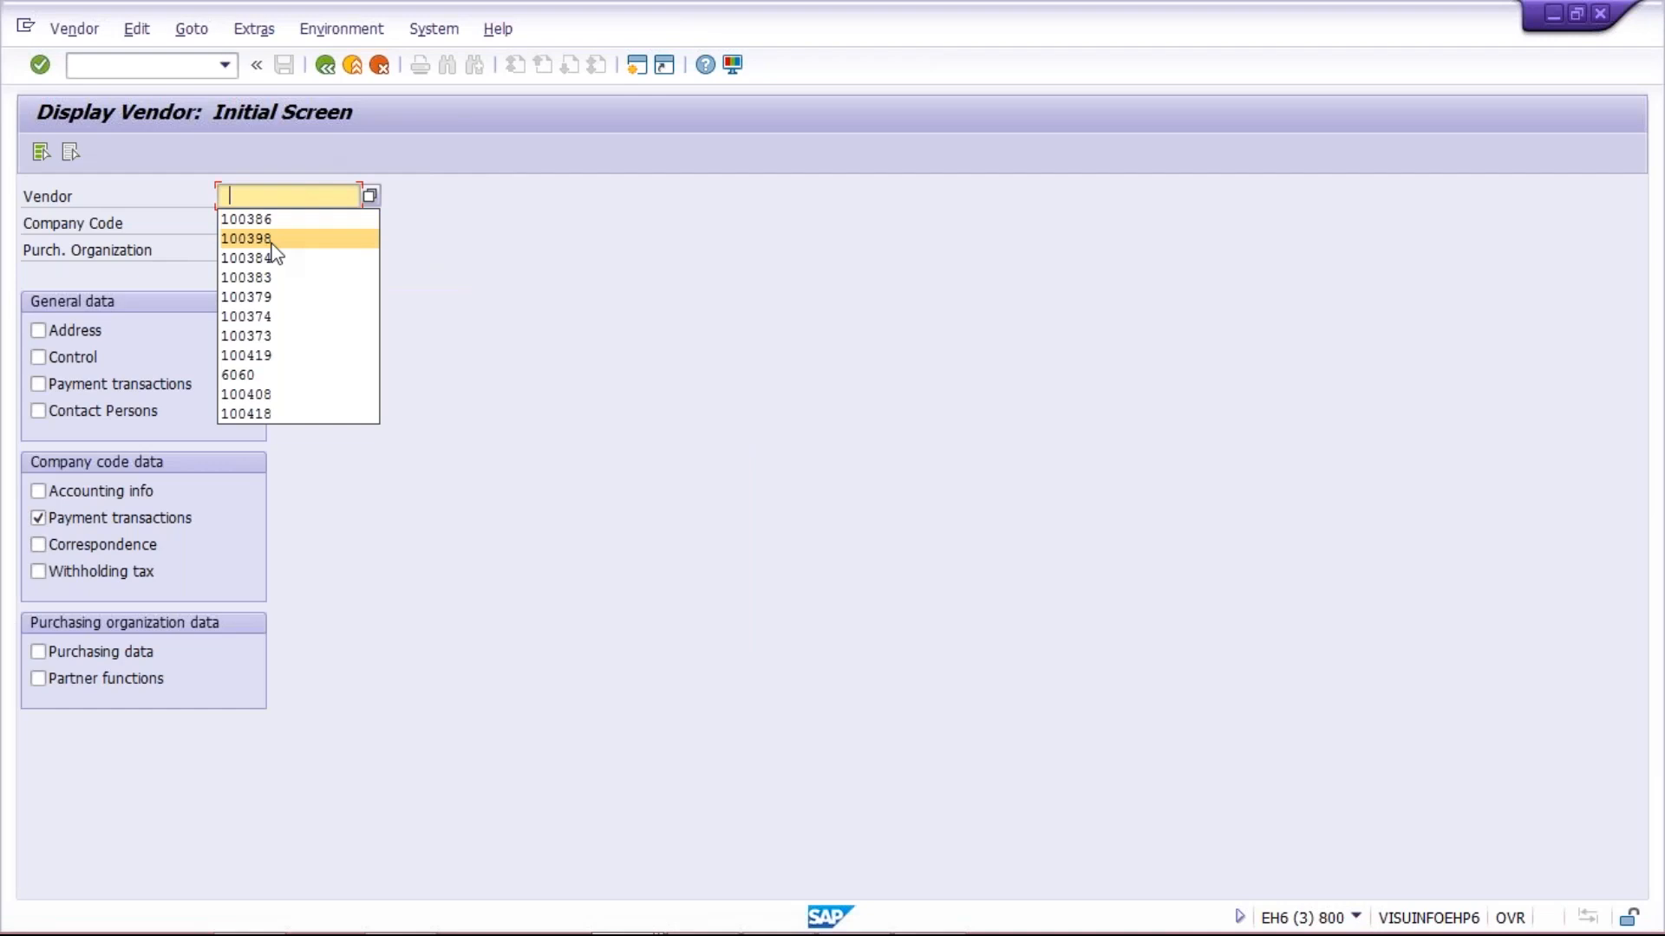
pyautogui.click(343, 236)
pyautogui.click(244, 222)
pyautogui.write('X100')
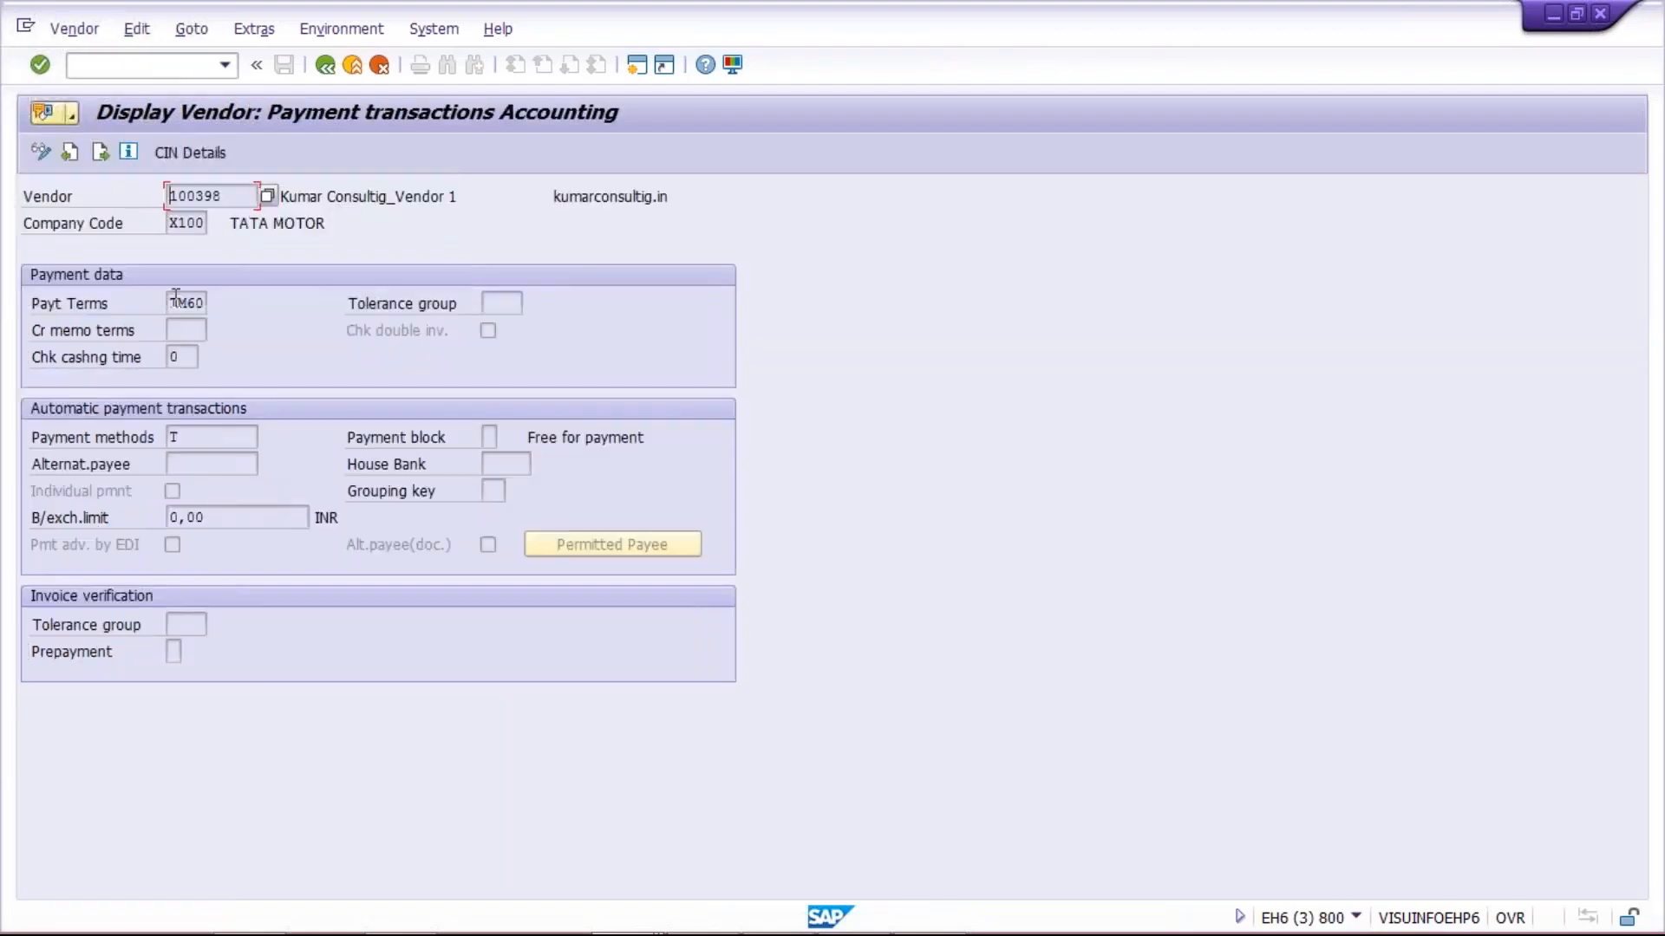
pyautogui.doubleClick(178, 302)
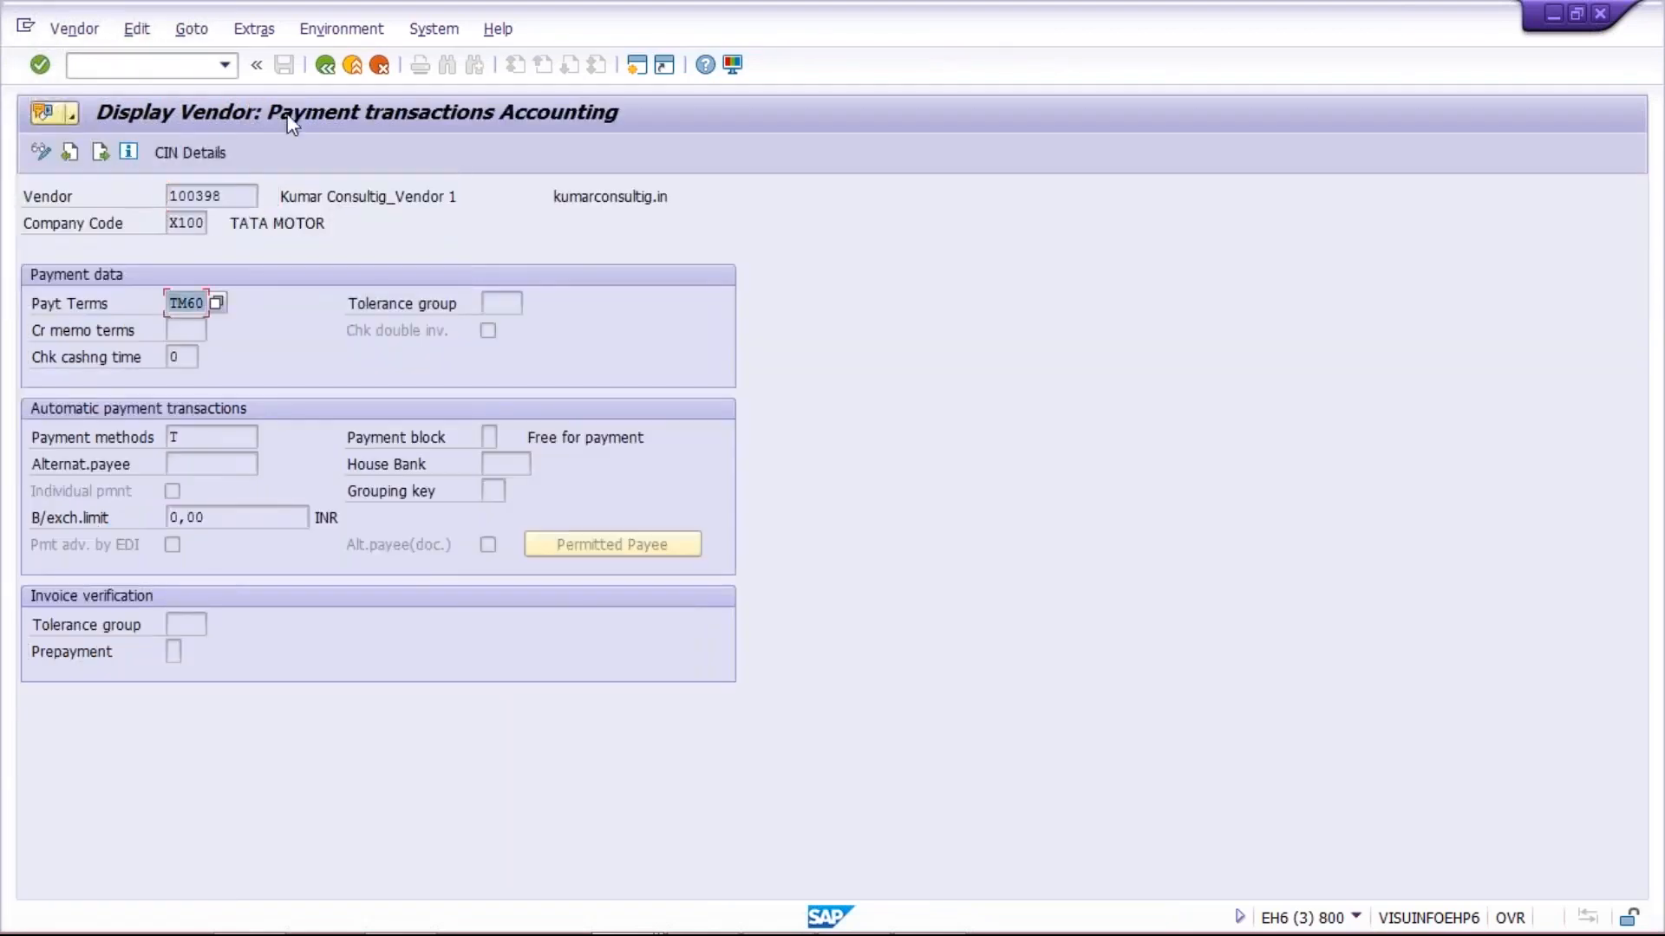
pyautogui.click(329, 69)
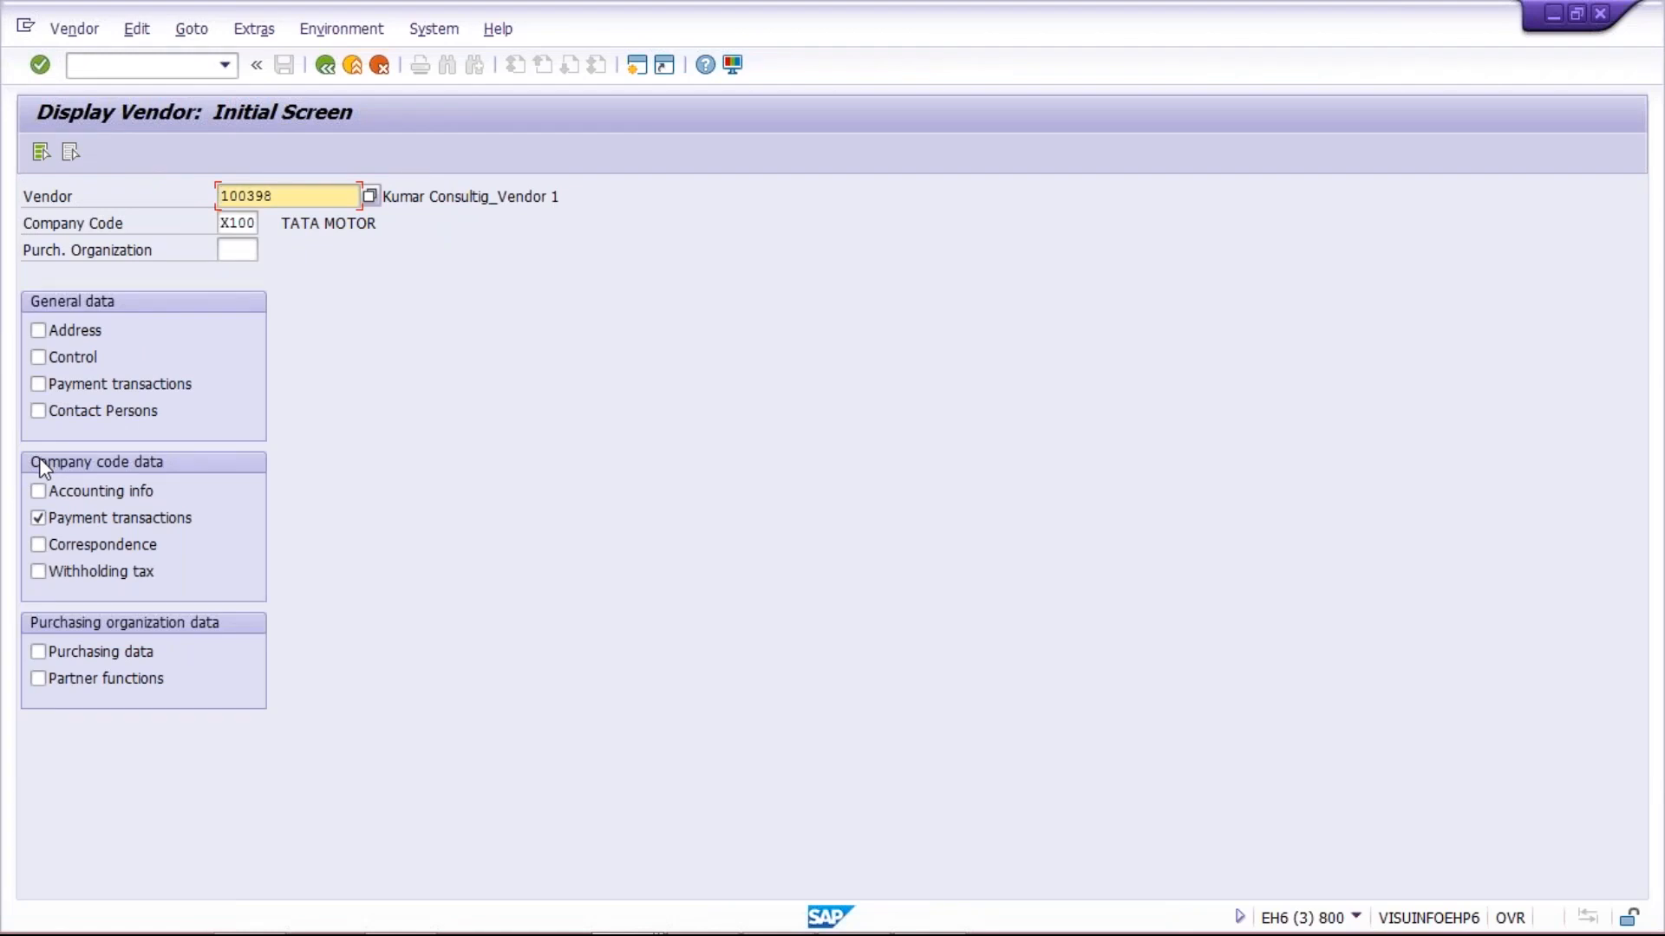
# Switch to the Data Browser session and list the LFB1 entries for company code X100 without a maximum number of hits
pyautogui.hotkey('alt', 'Tab')
pyautogui.hotkey('alt', 'Tab')
pyautogui.hotkey('alt', 'Tab')
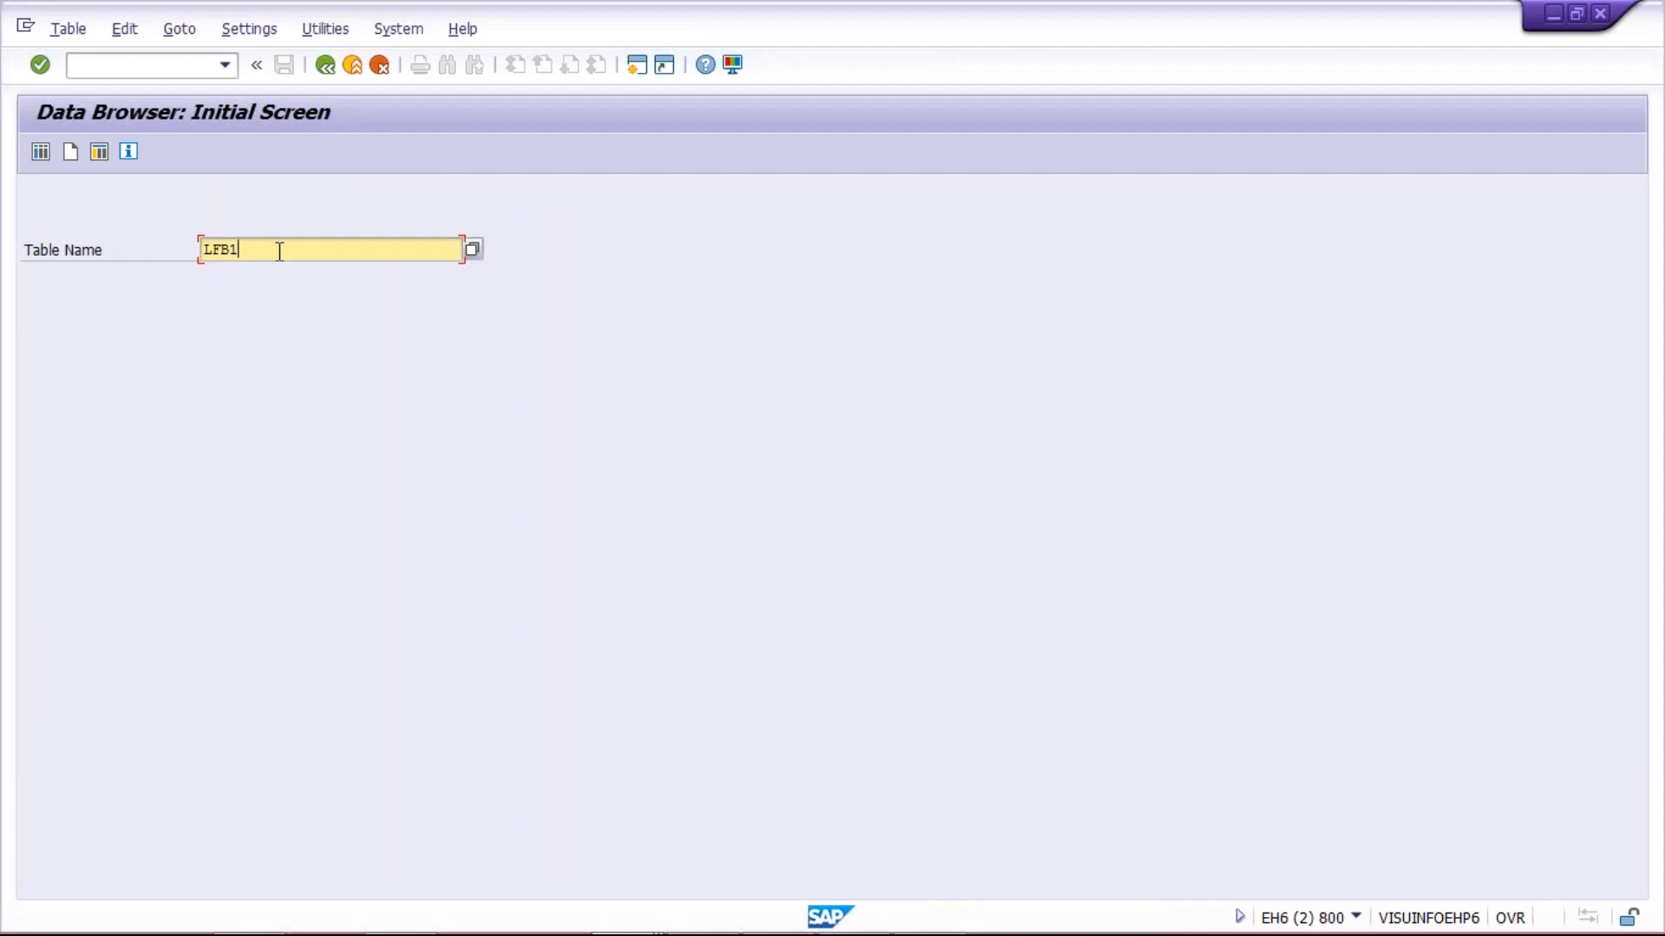
pyautogui.press('Return')
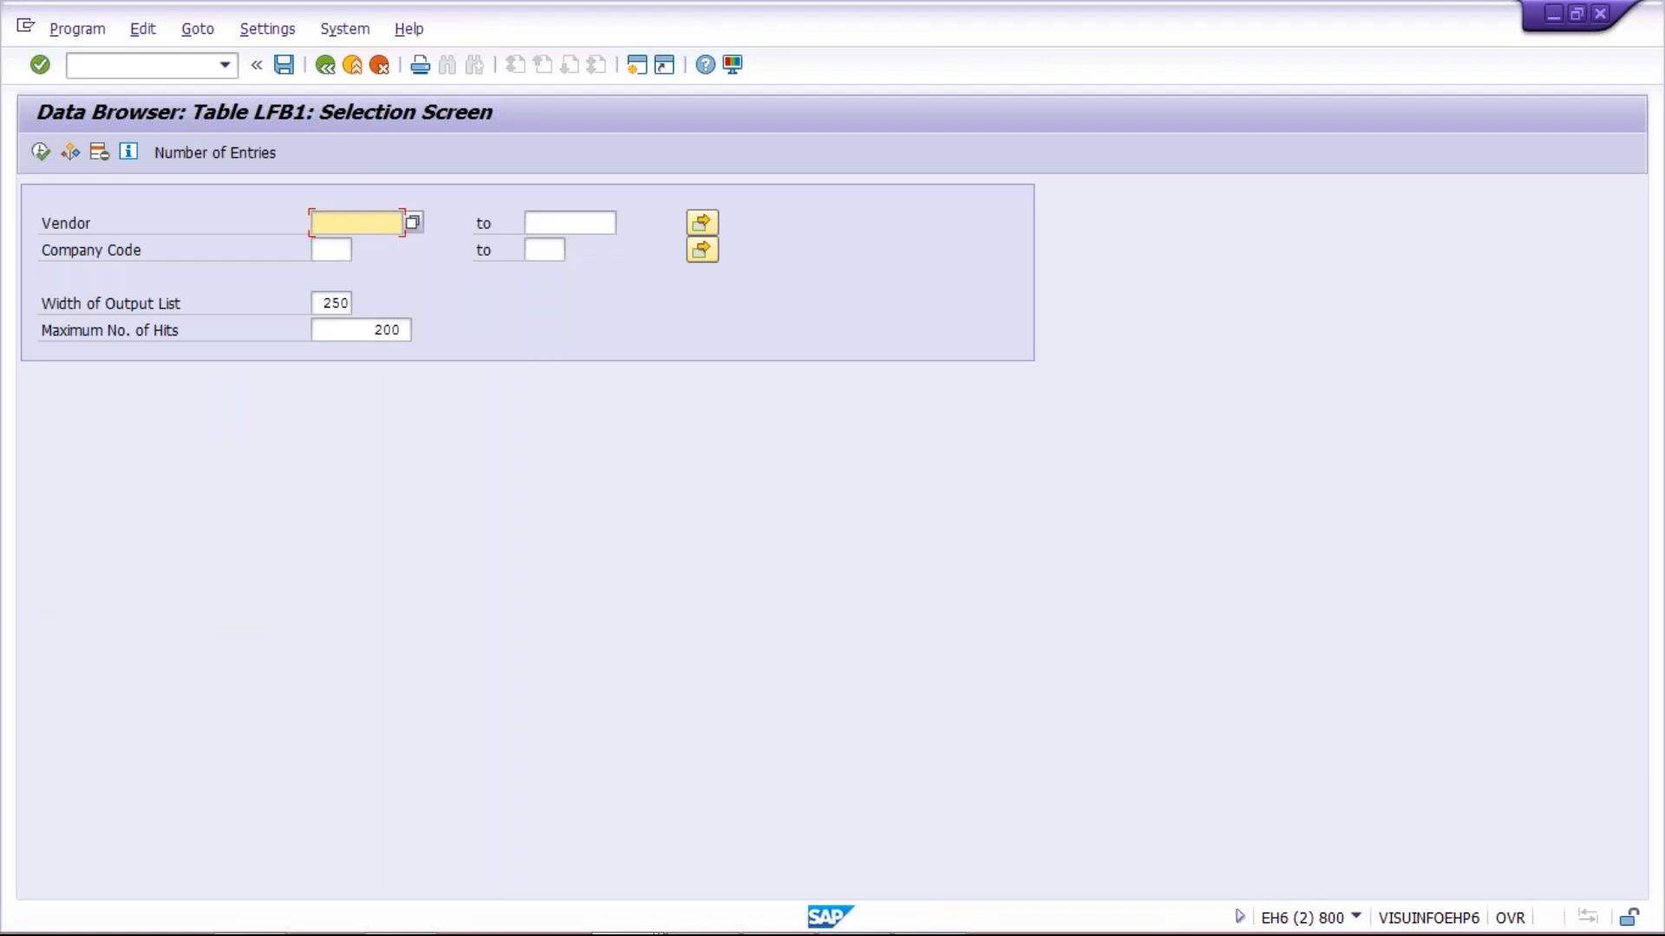
pyautogui.click(335, 251)
pyautogui.write('X100')
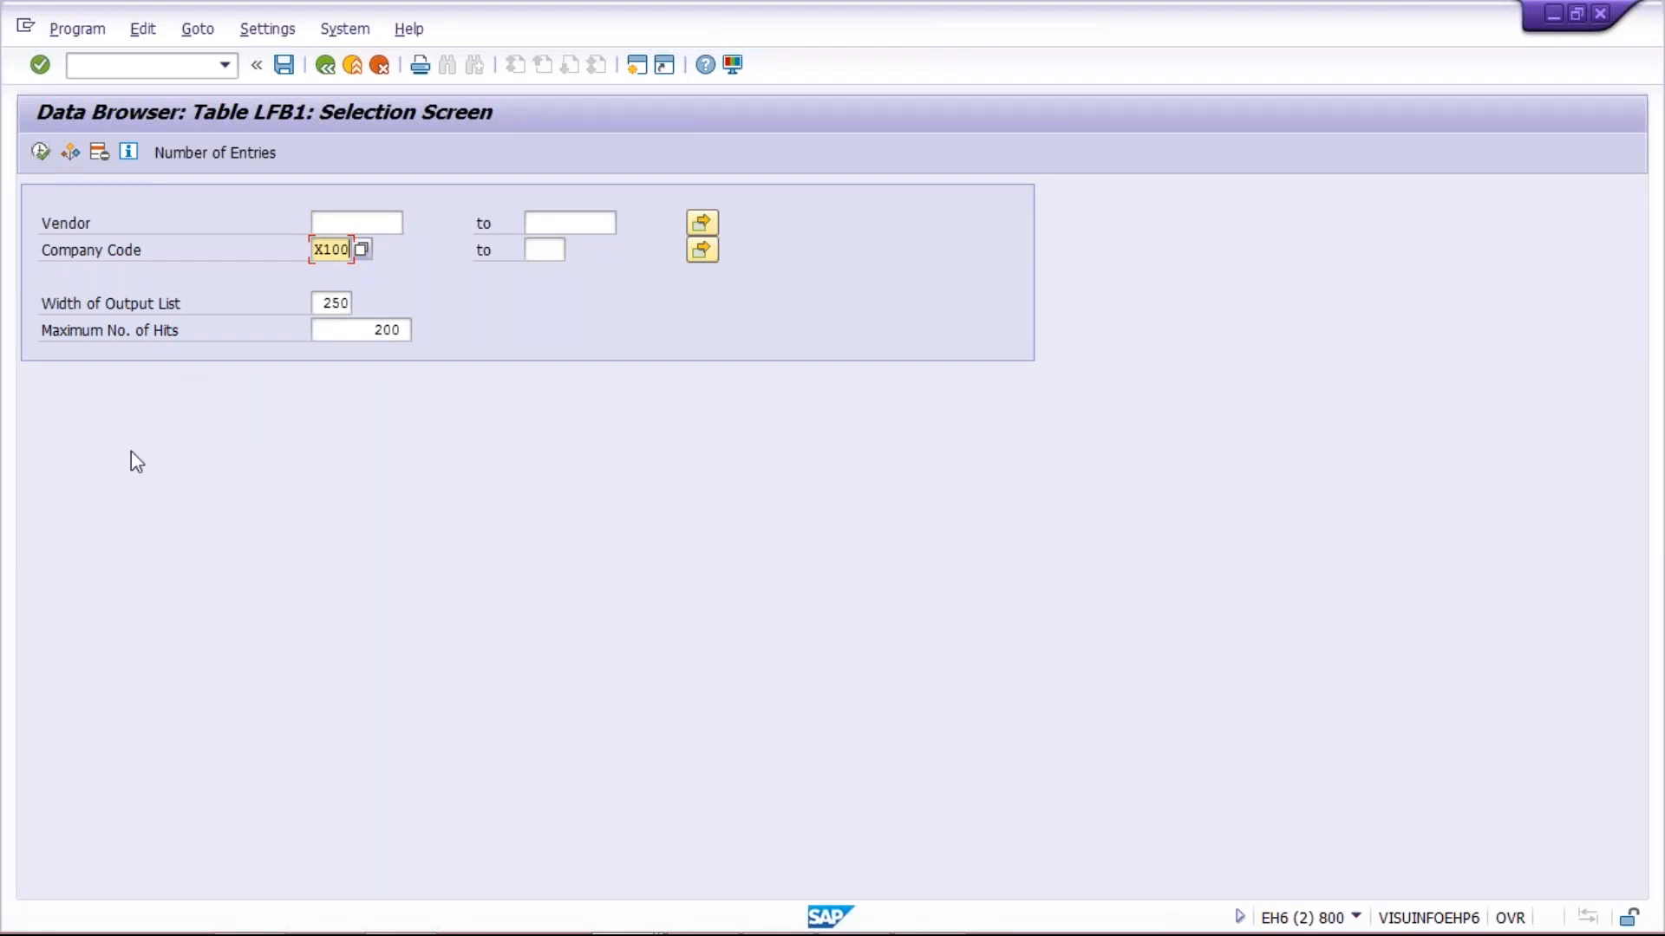
pyautogui.moveTo(333, 330); pyautogui.dragTo(786, 364)
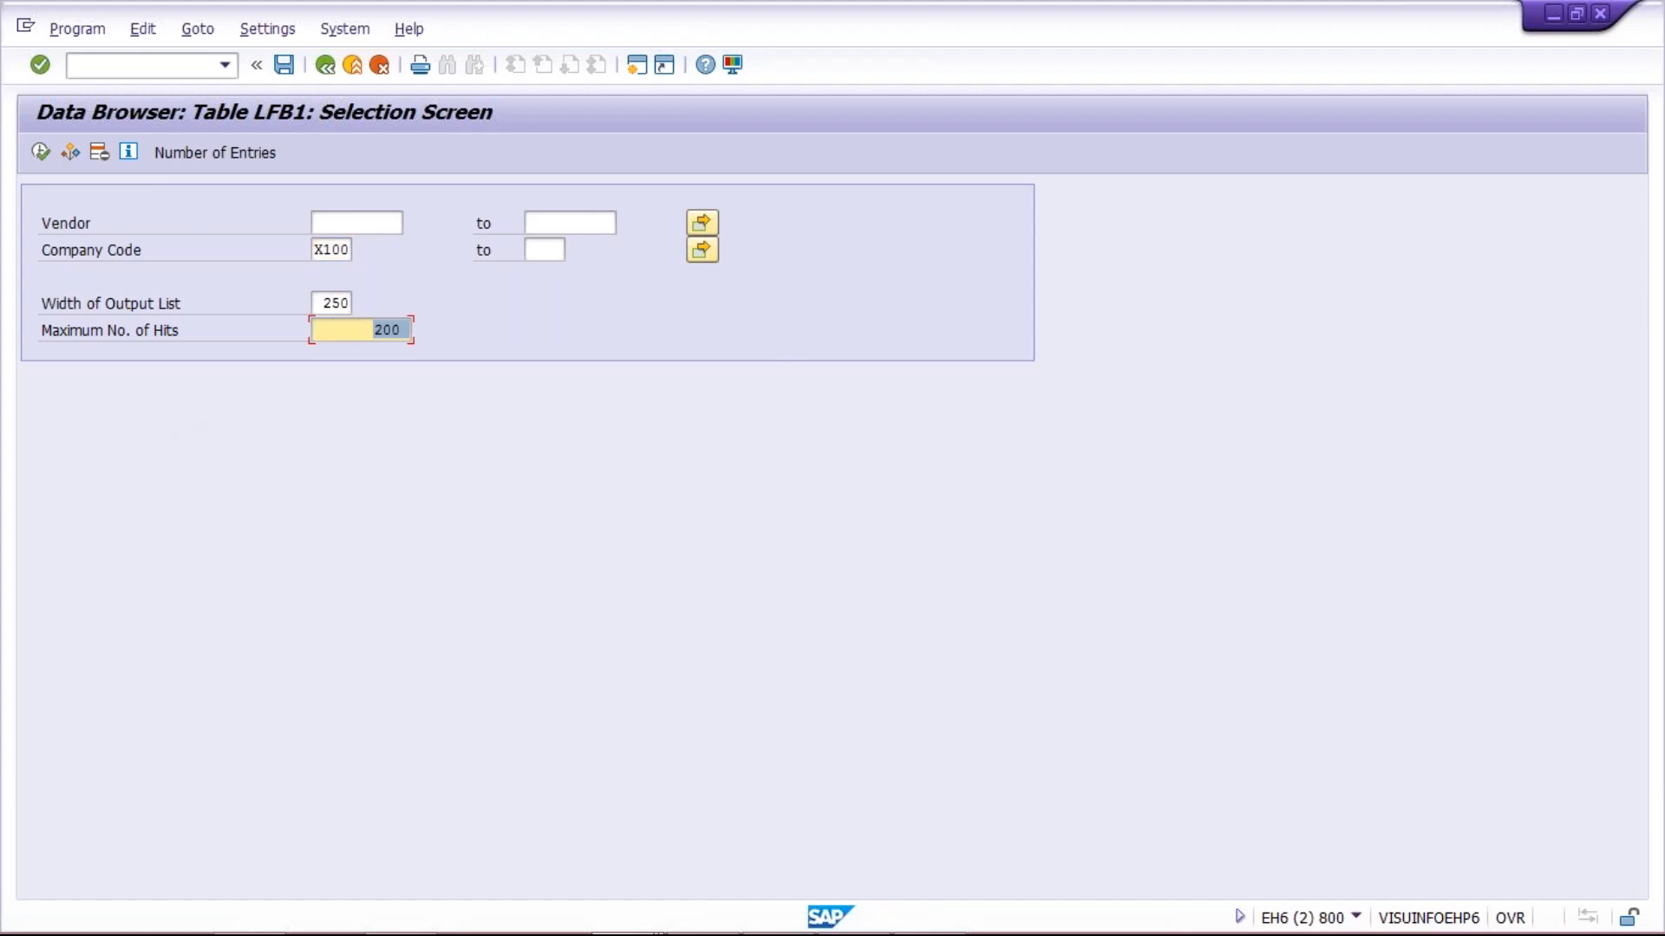
pyautogui.press('Delete')
pyautogui.click(38, 152)
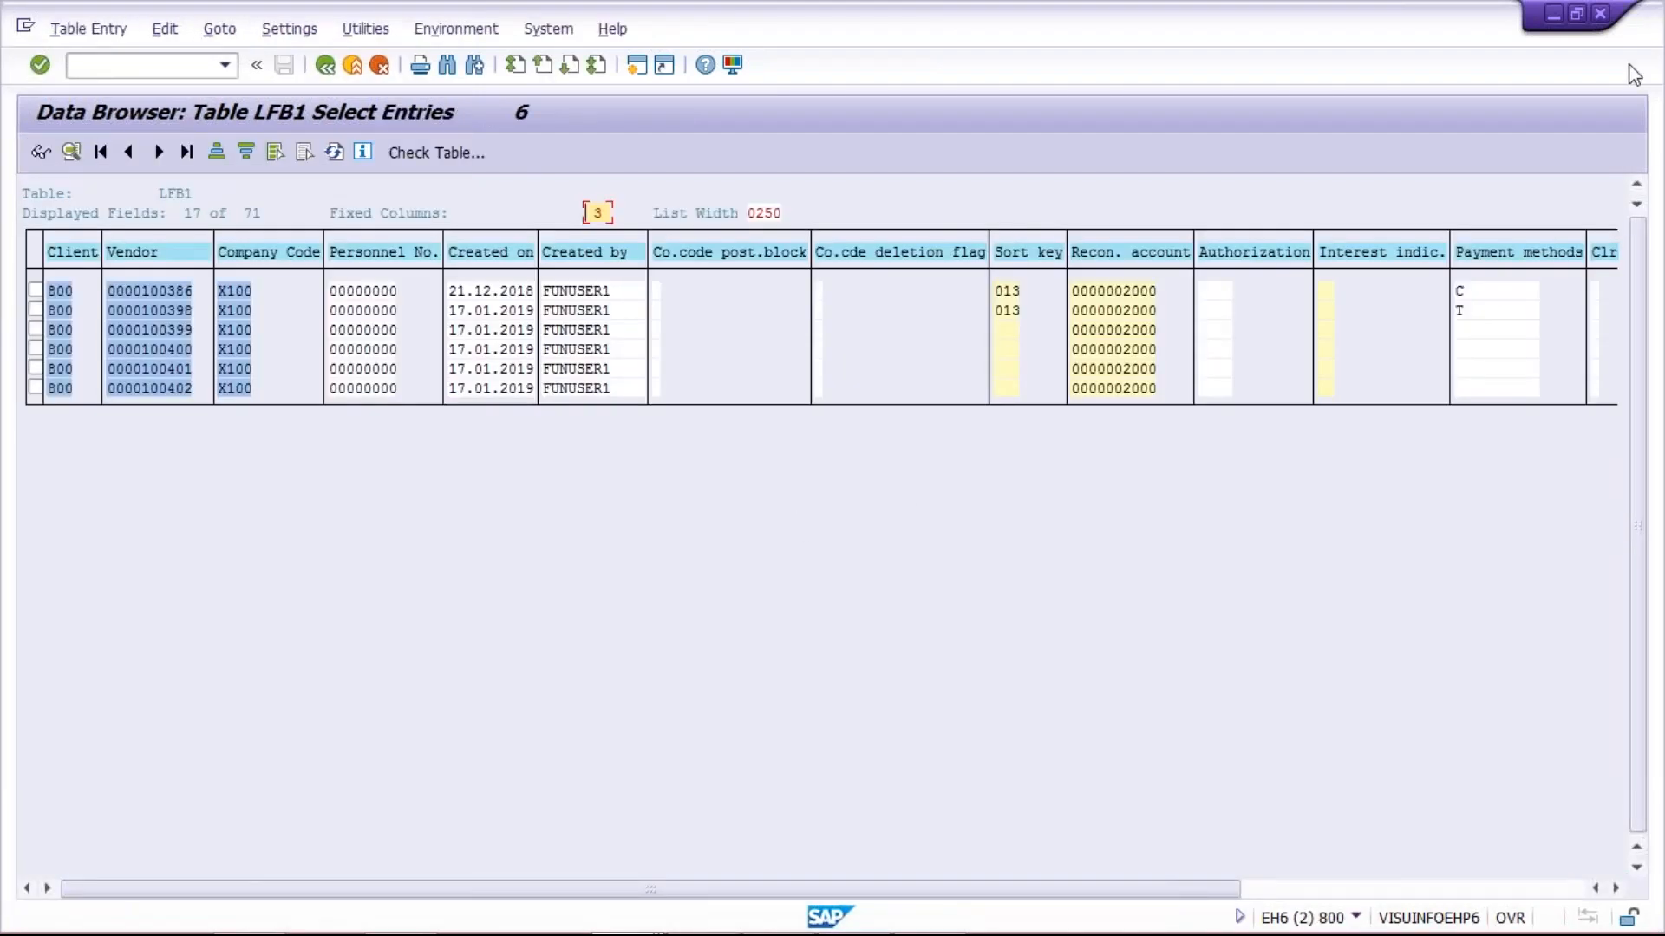
# Examine the payment terms assigned to each vendor in the LFB1 entries for company code X100
pyautogui.hotkey('alt', 'Tab')
pyautogui.click(742, 529)
pyautogui.click(1536, 890)
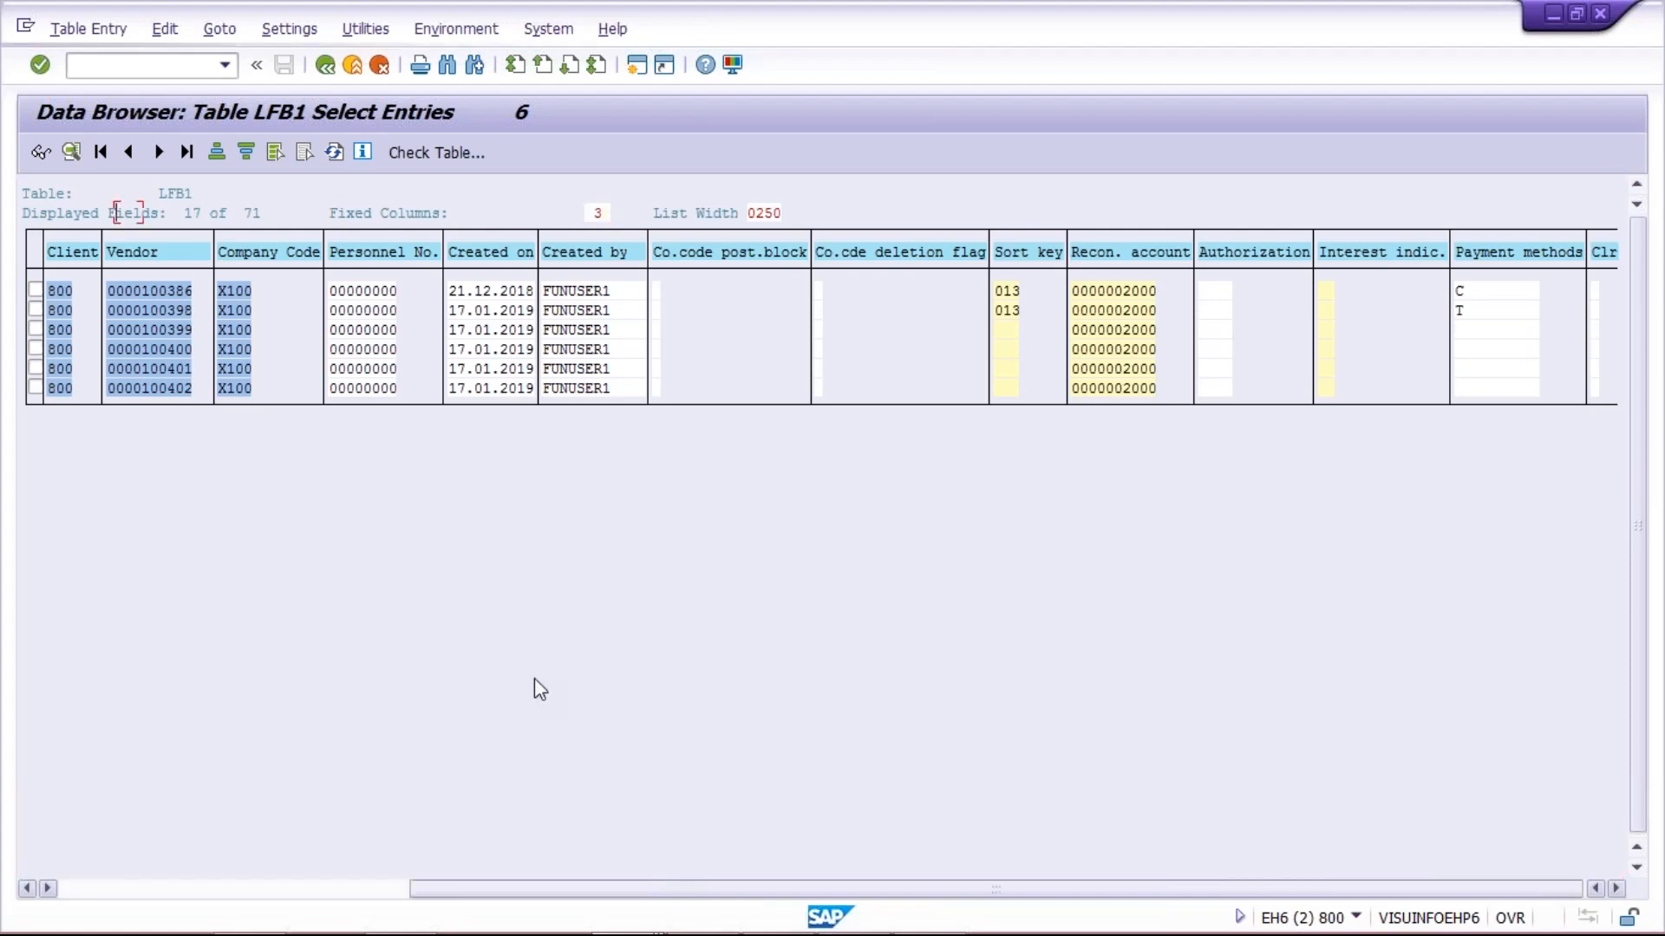
pyautogui.moveTo(738, 894); pyautogui.dragTo(33, 898)
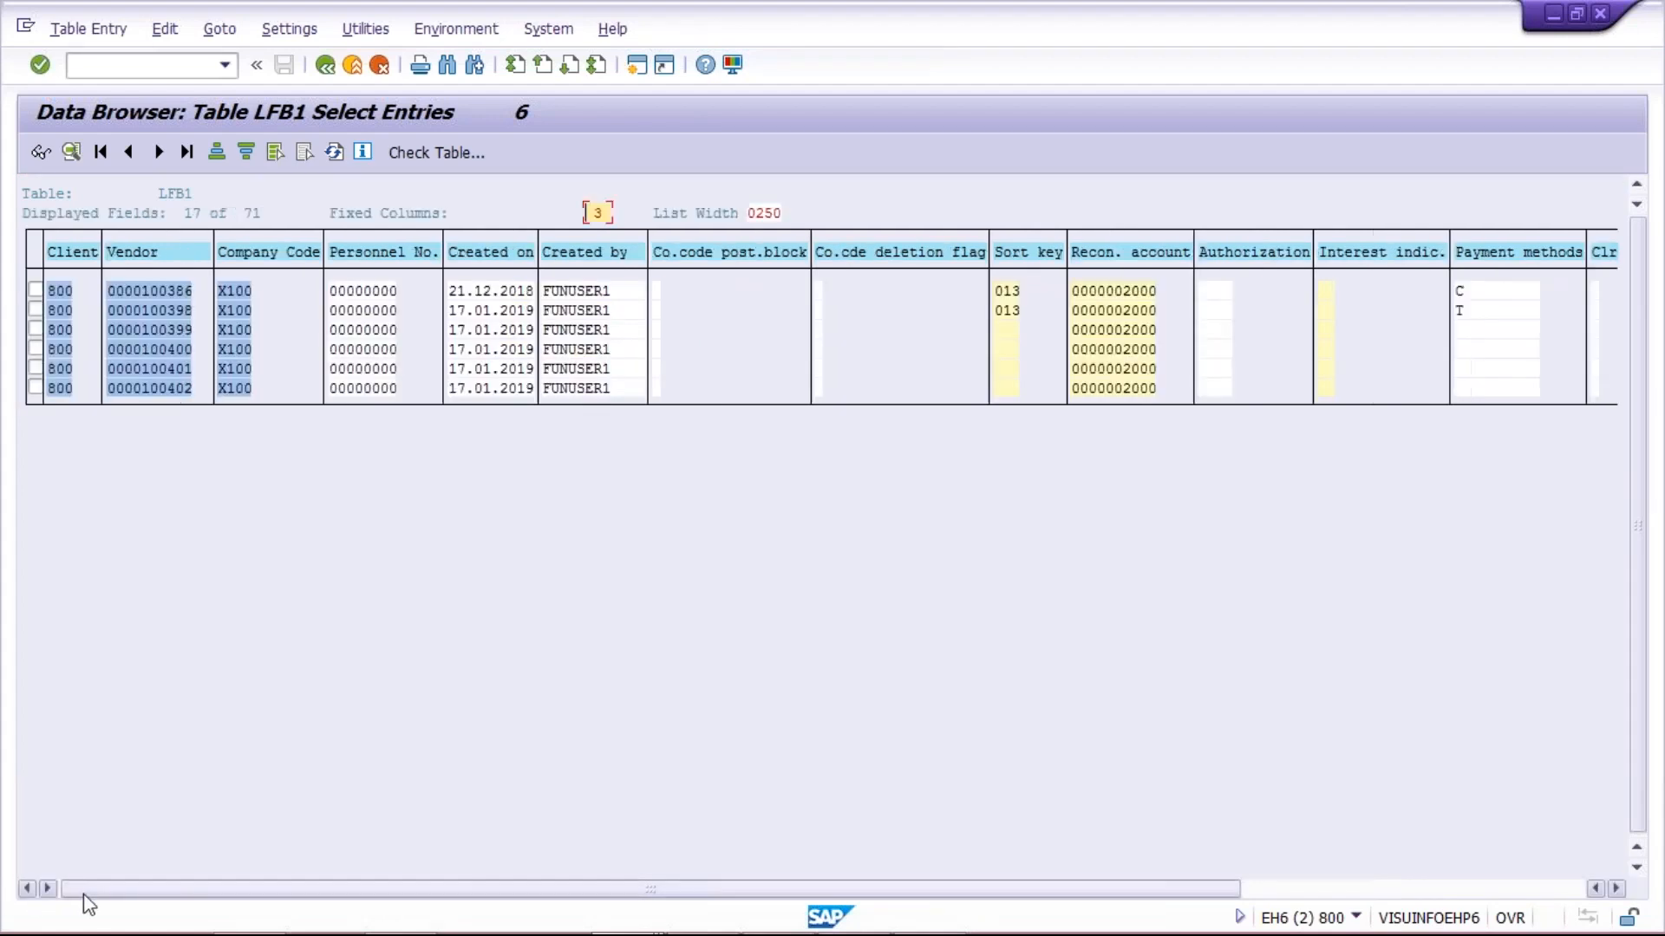
pyautogui.moveTo(149, 902); pyautogui.dragTo(550, 902)
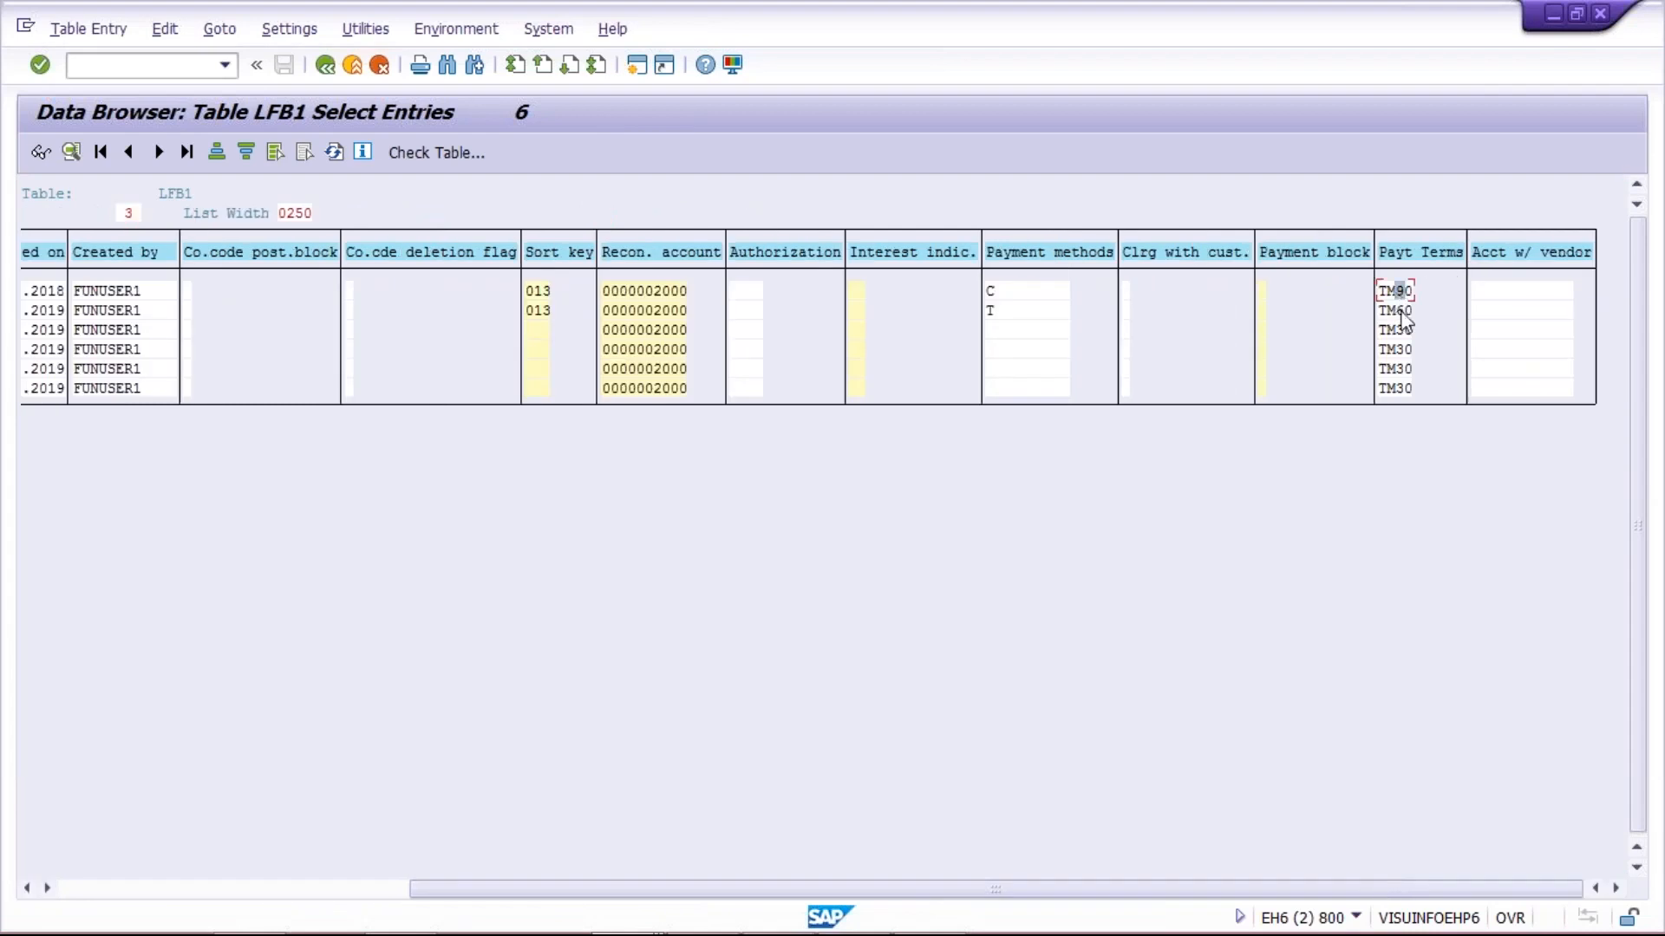
pyautogui.click(1393, 350)
pyautogui.click(1394, 388)
pyautogui.click(1404, 293)
pyautogui.click(1404, 349)
pyautogui.click(1402, 368)
pyautogui.click(1402, 388)
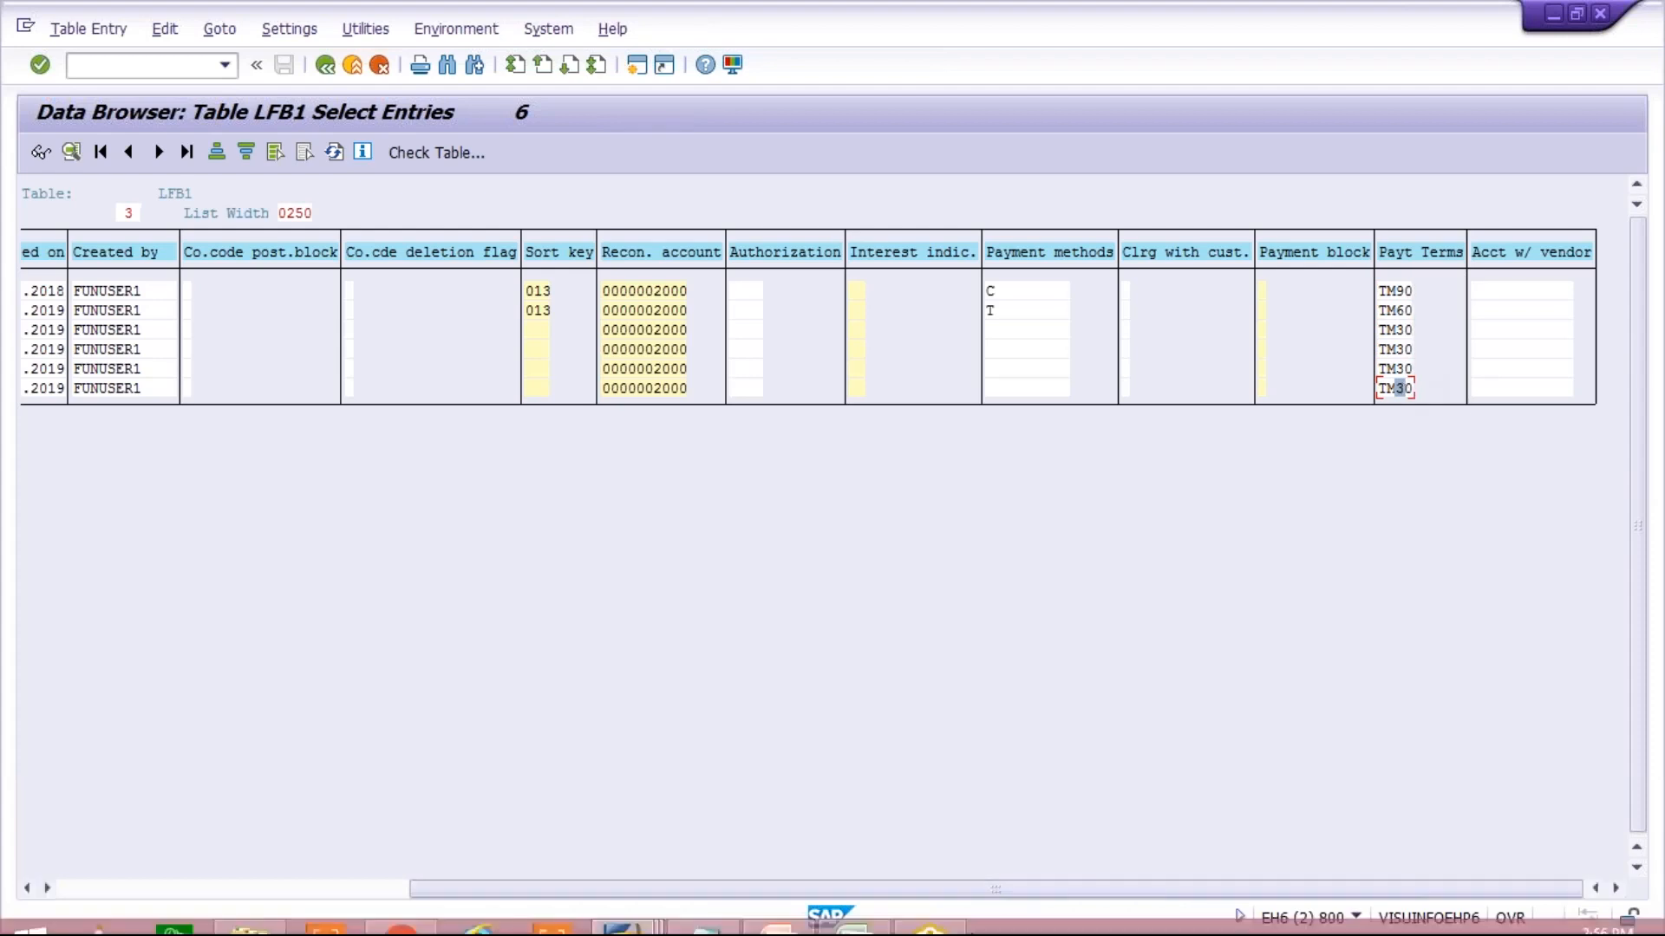
# Switch to the Excel sheet and review the codes in J3:J6 for rows A to D
pyautogui.moveTo(788, 926)
pyautogui.click(854, 914)
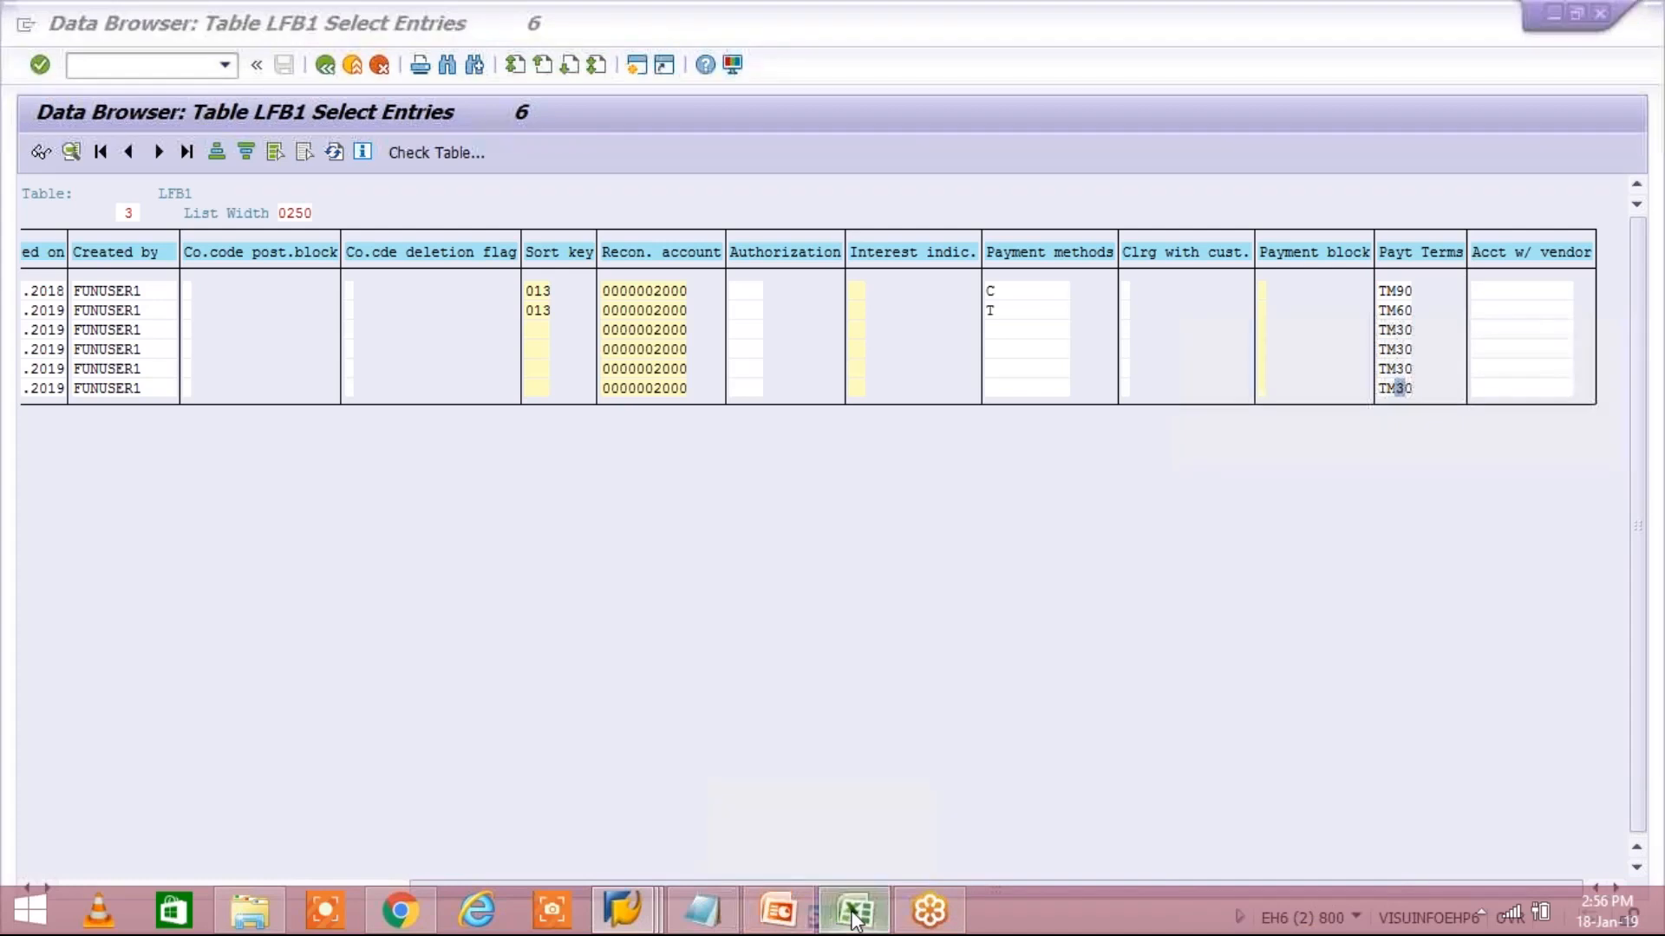
pyautogui.moveTo(775, 290); pyautogui.dragTo(782, 352)
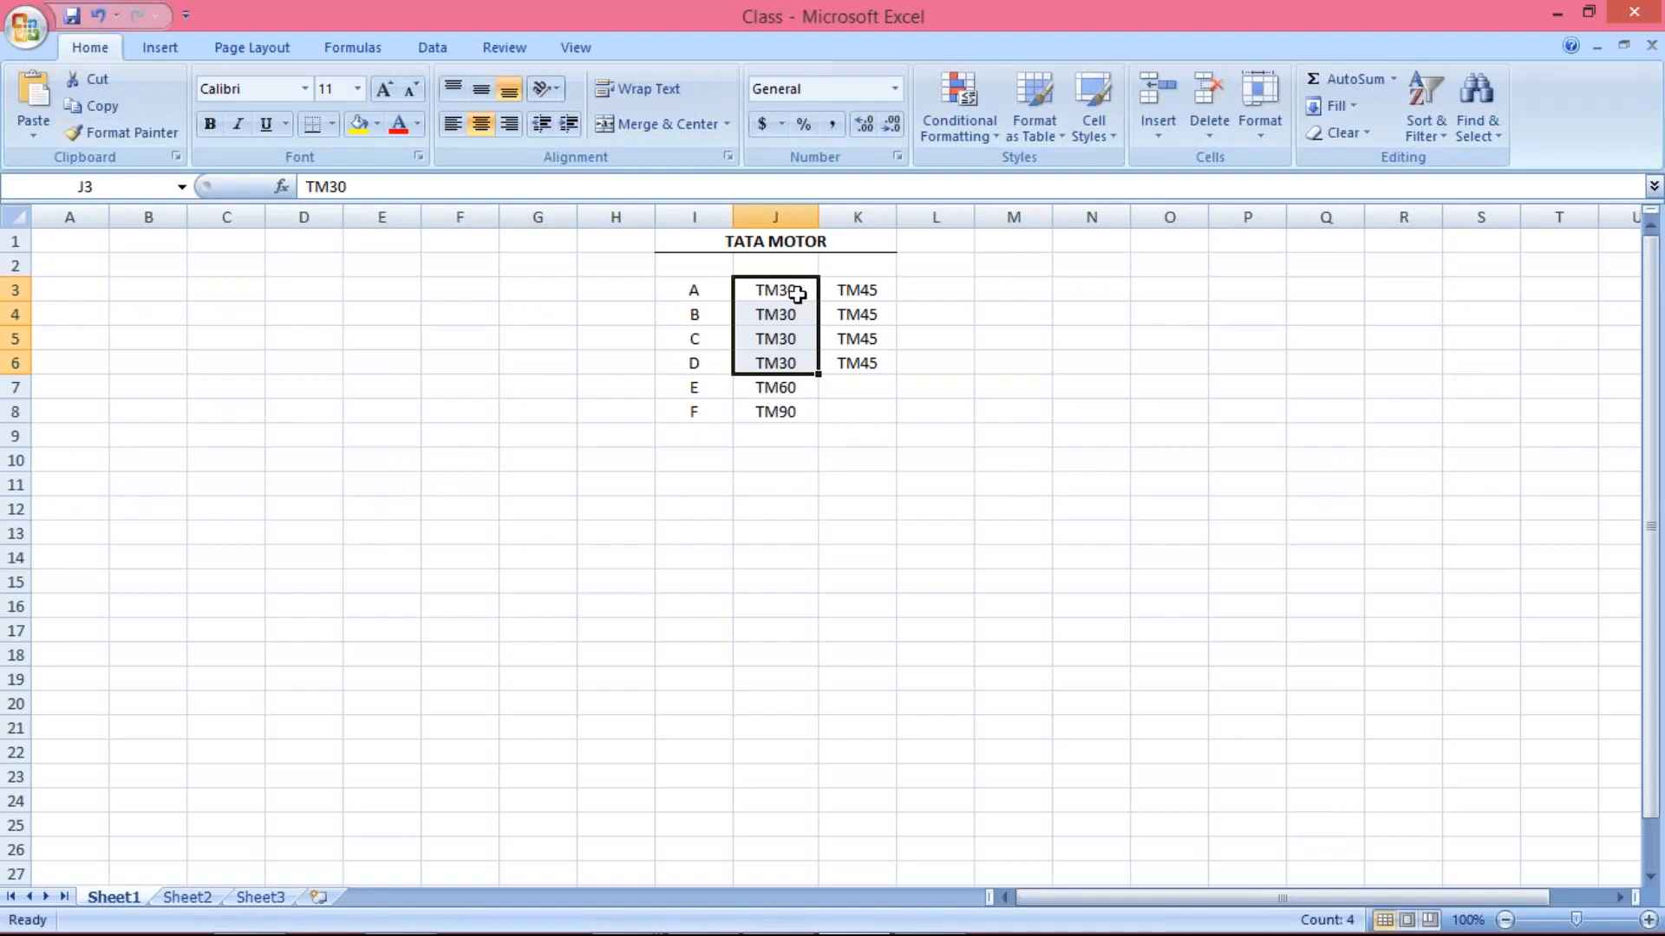
pyautogui.click(775, 292)
pyautogui.moveTo(775, 291); pyautogui.dragTo(786, 352)
pyautogui.click(779, 290)
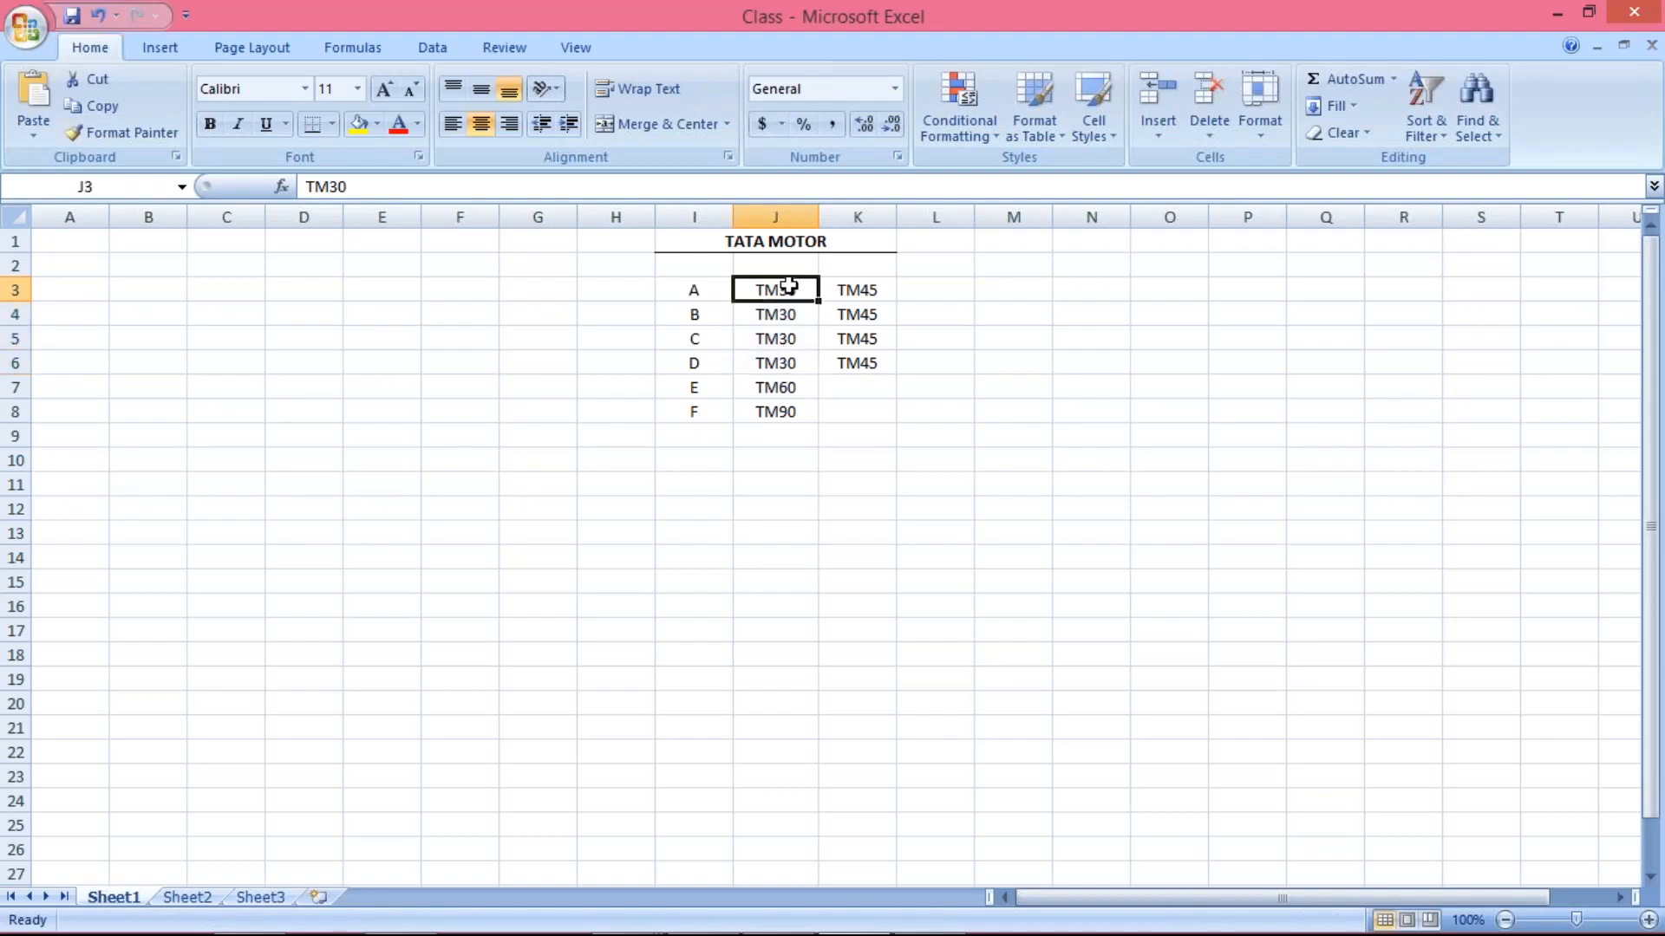
# Switch back to the SAP Data Browser and start downloading the LFB1 list in Spreadsheet format
pyautogui.click(860, 289)
pyautogui.moveTo(775, 284); pyautogui.dragTo(775, 365)
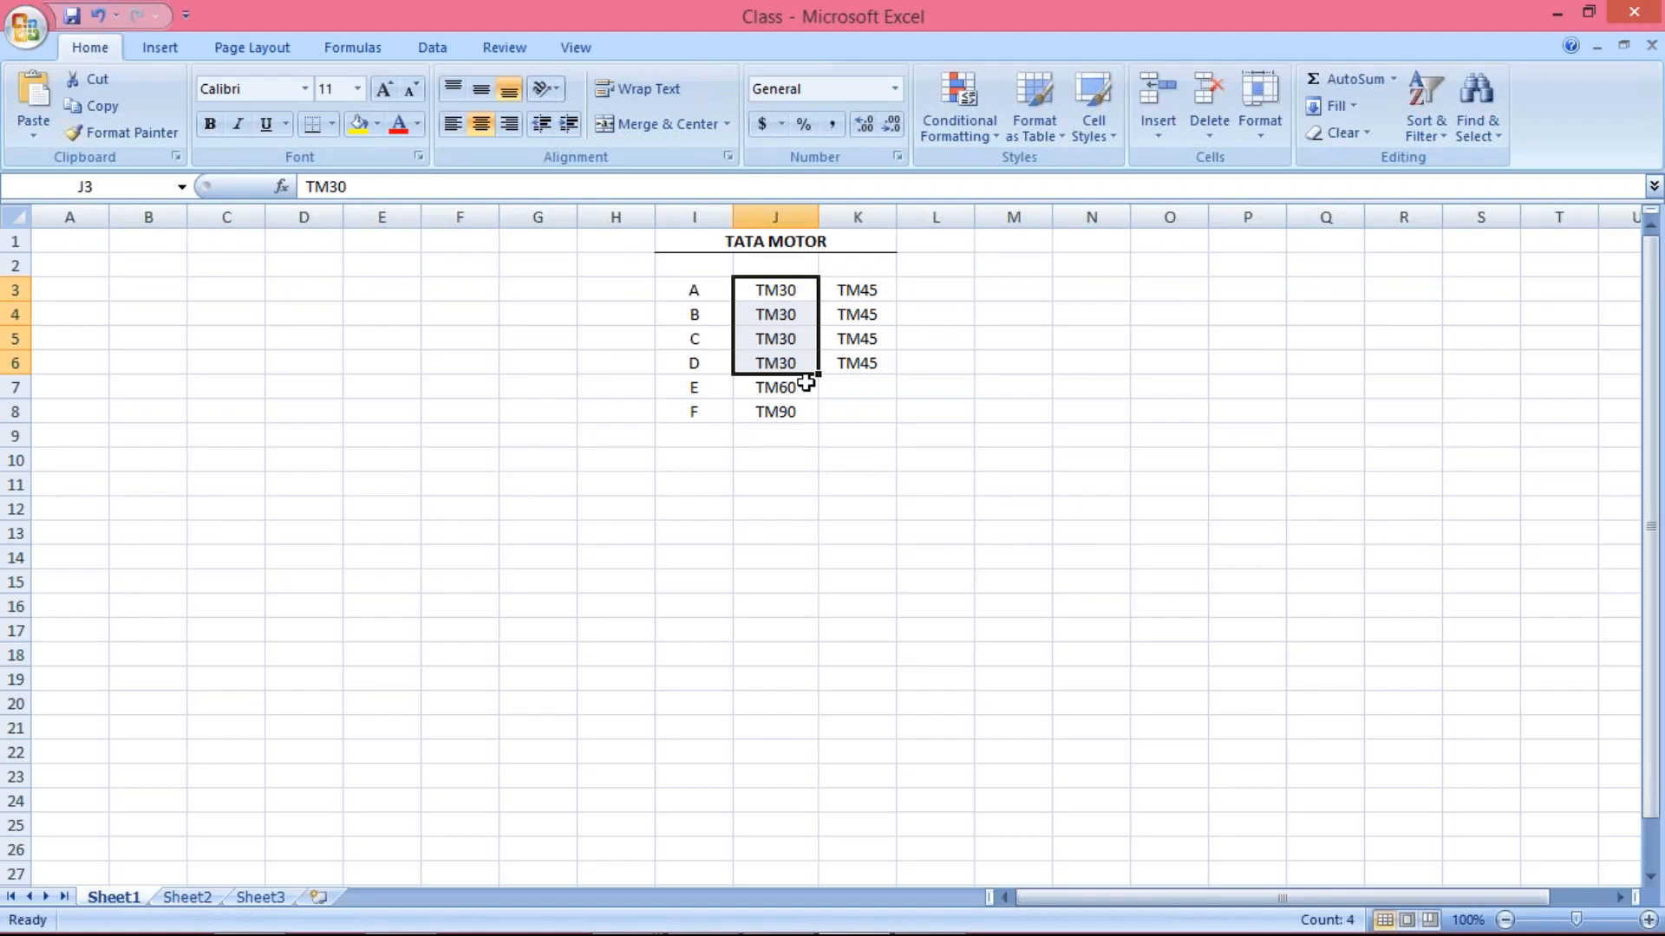
pyautogui.hotkey('alt', 'Tab')
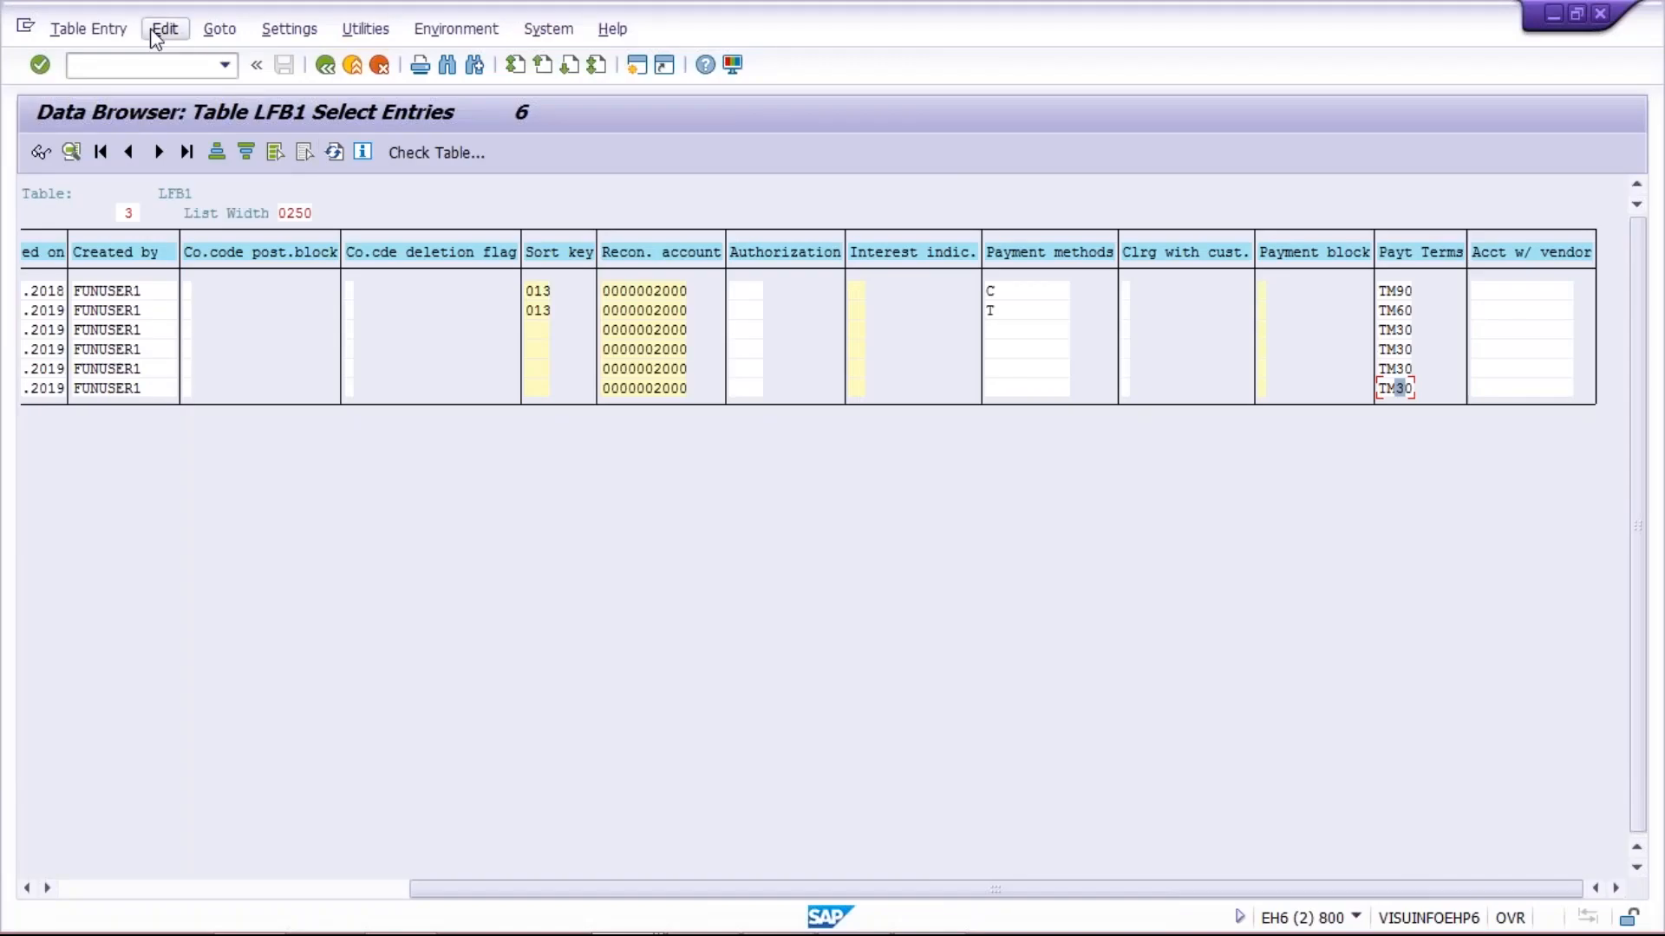
pyautogui.click(176, 32)
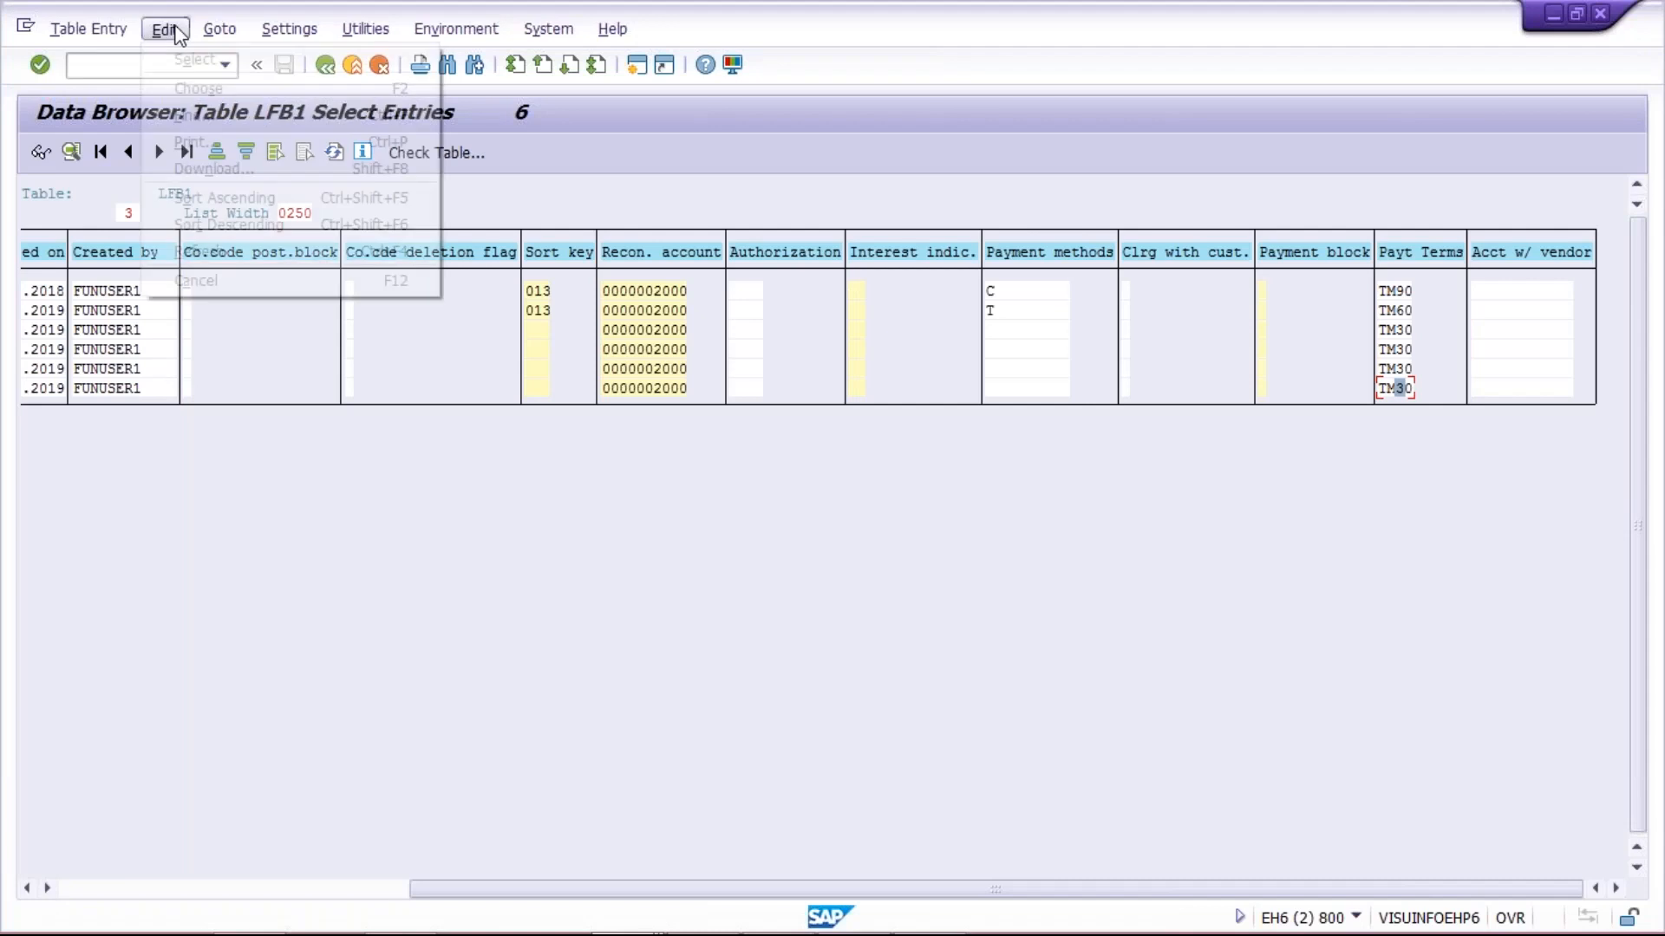
pyautogui.moveTo(420, 55)
pyautogui.click(472, 53)
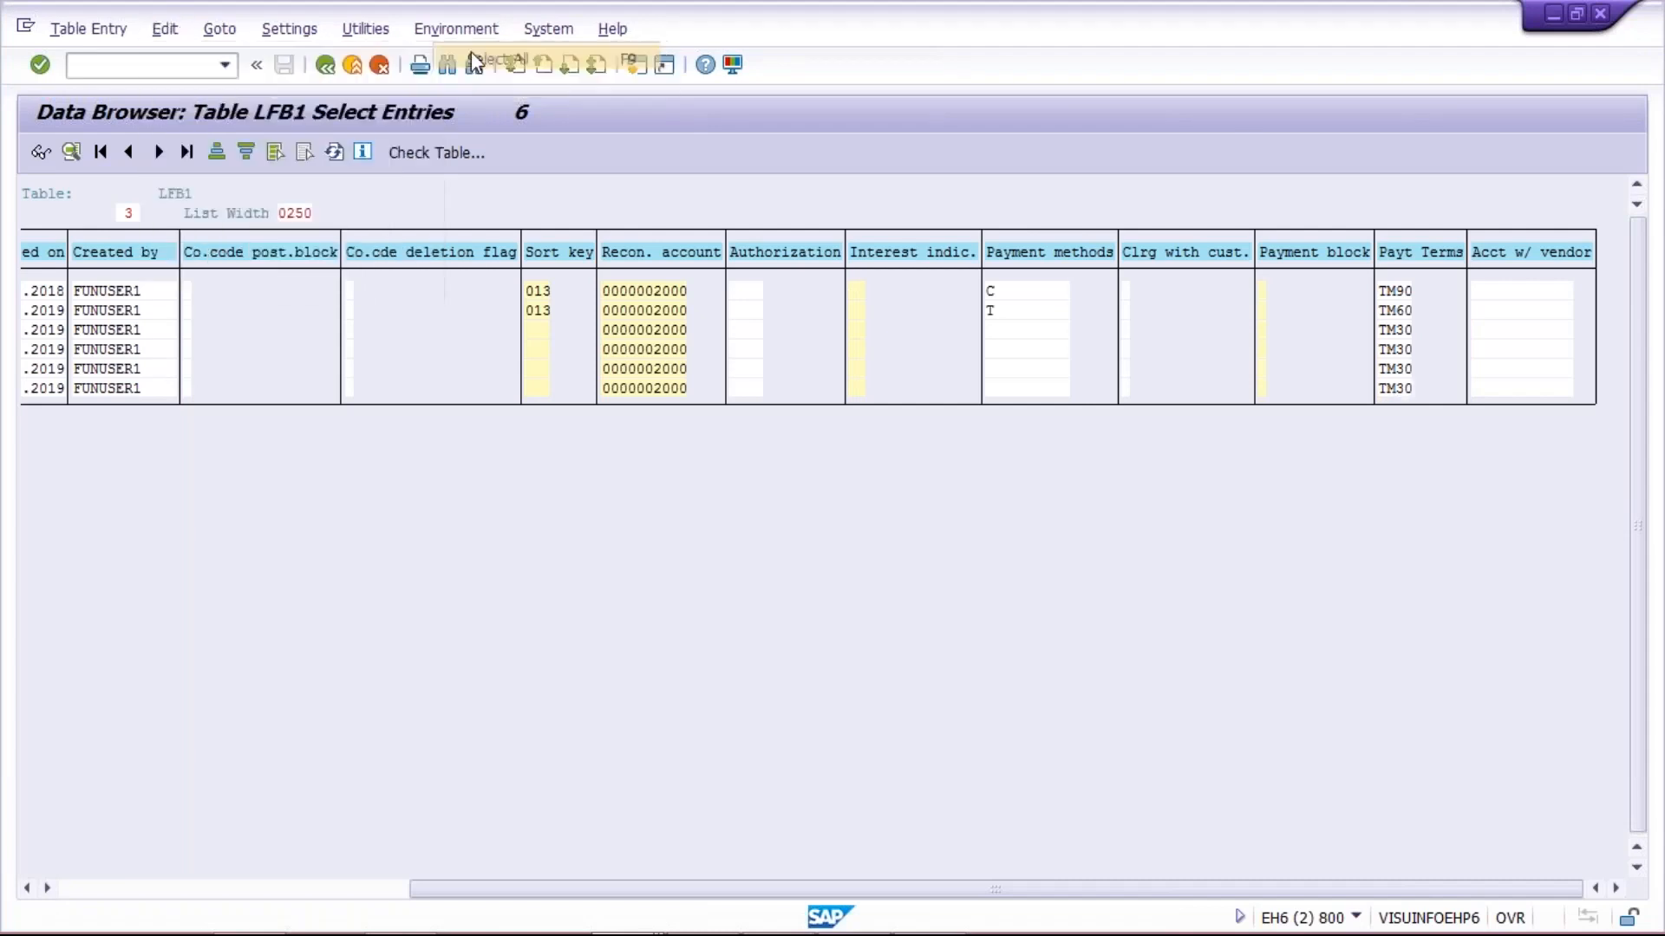
pyautogui.click(165, 31)
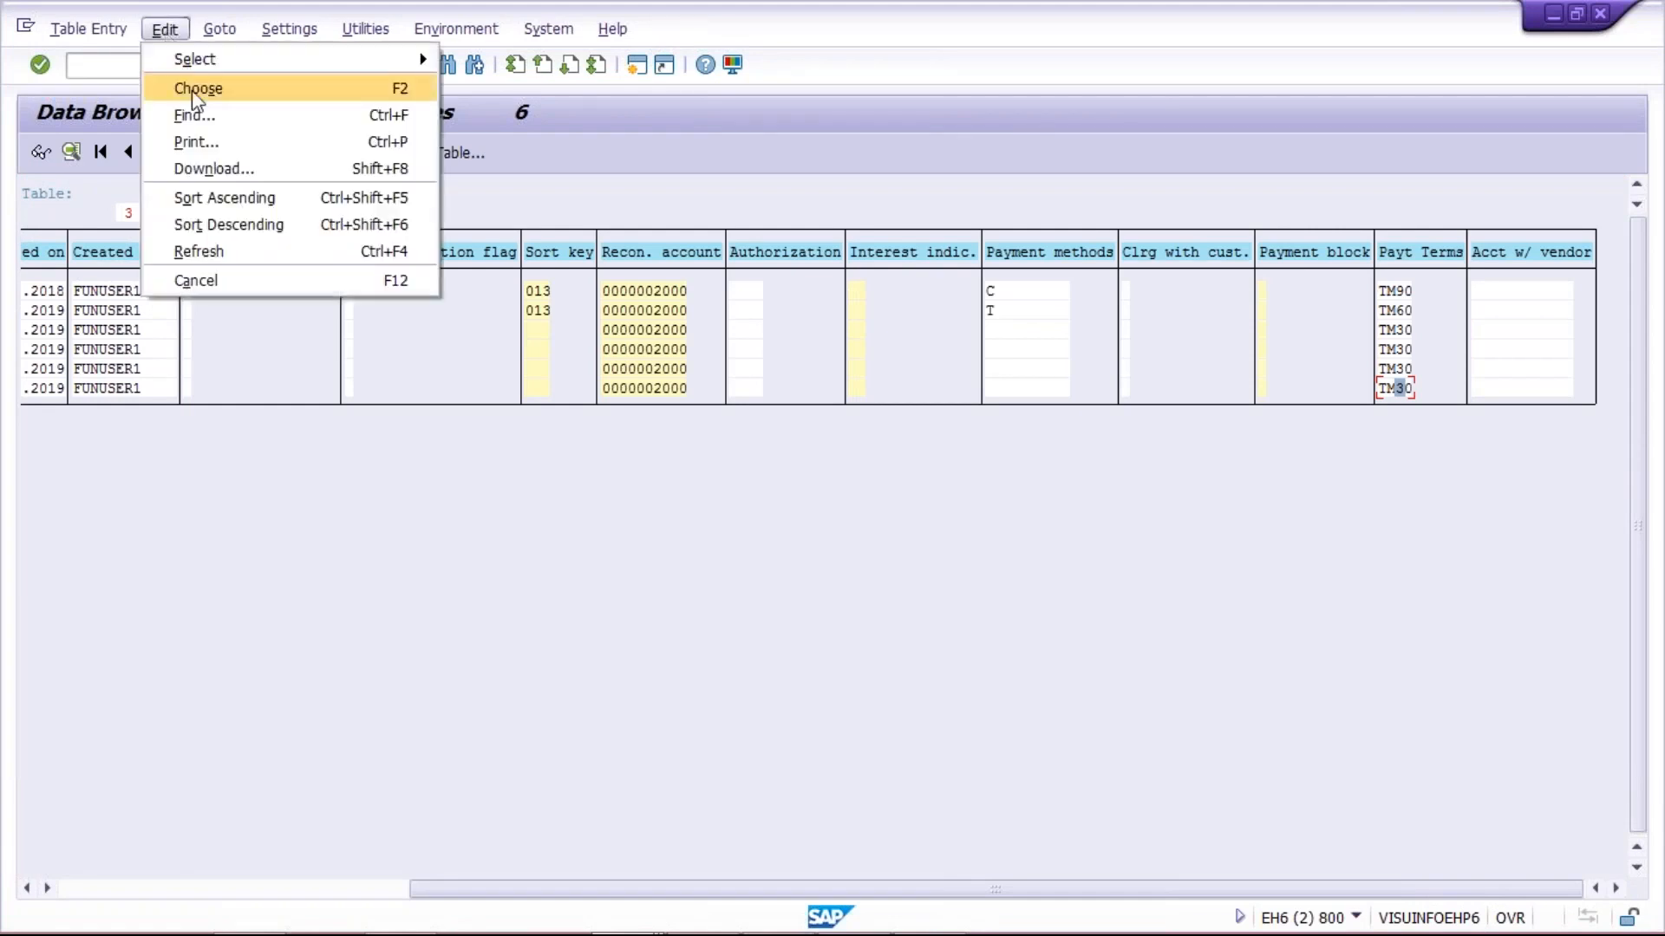
pyautogui.click(228, 166)
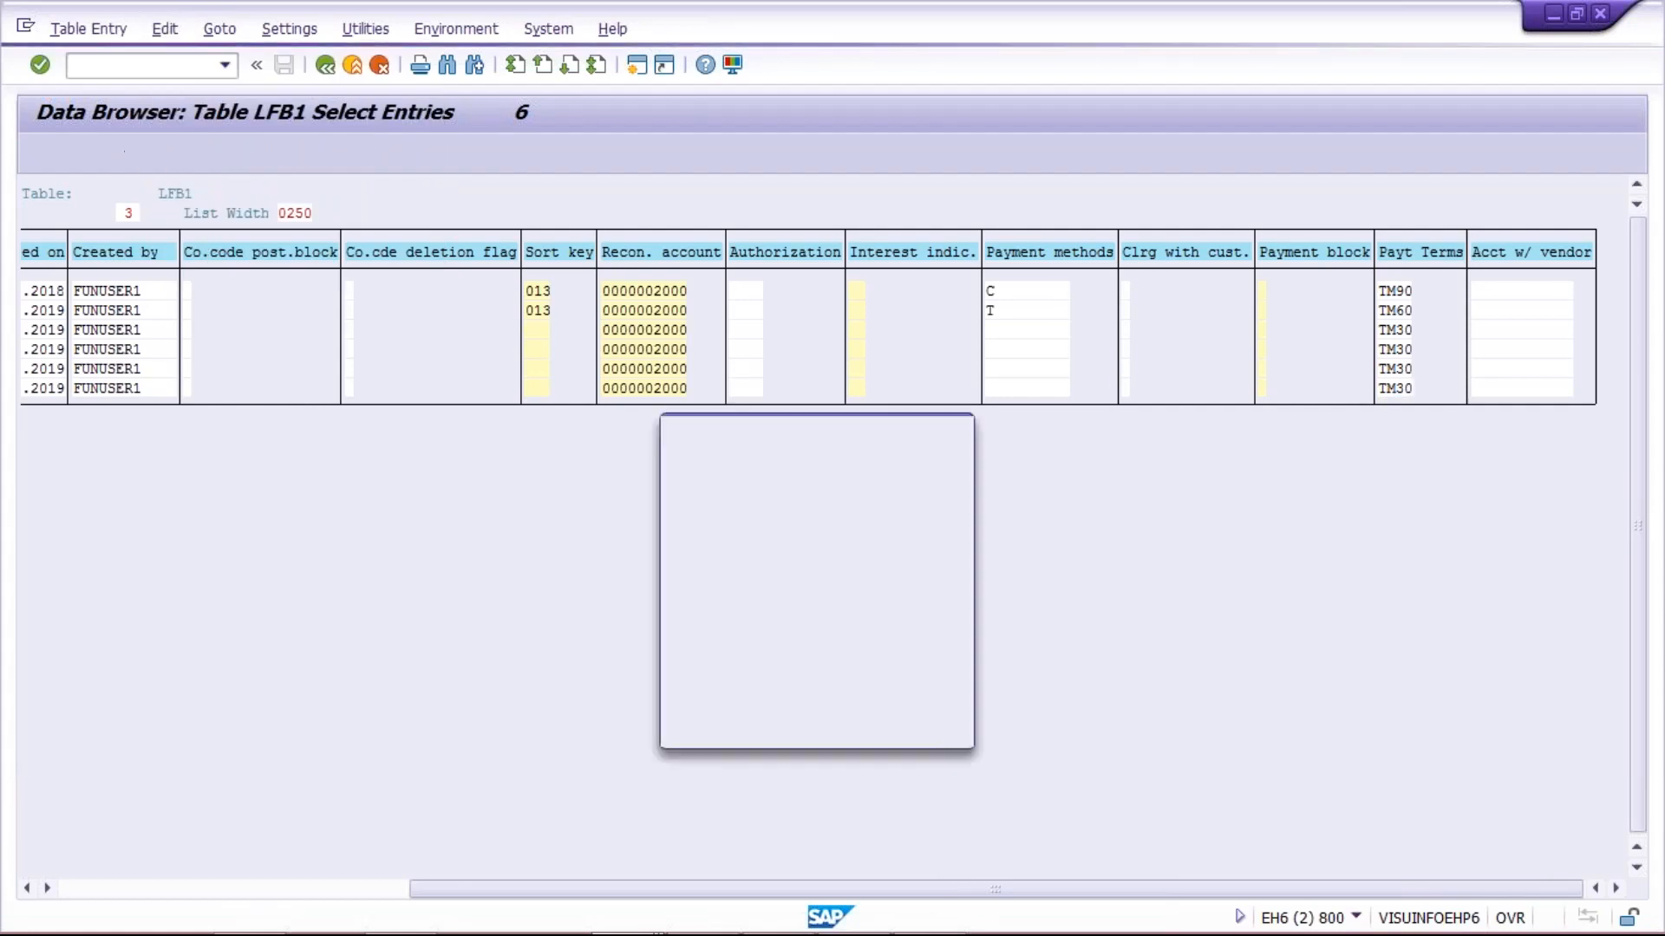
pyautogui.click(738, 603)
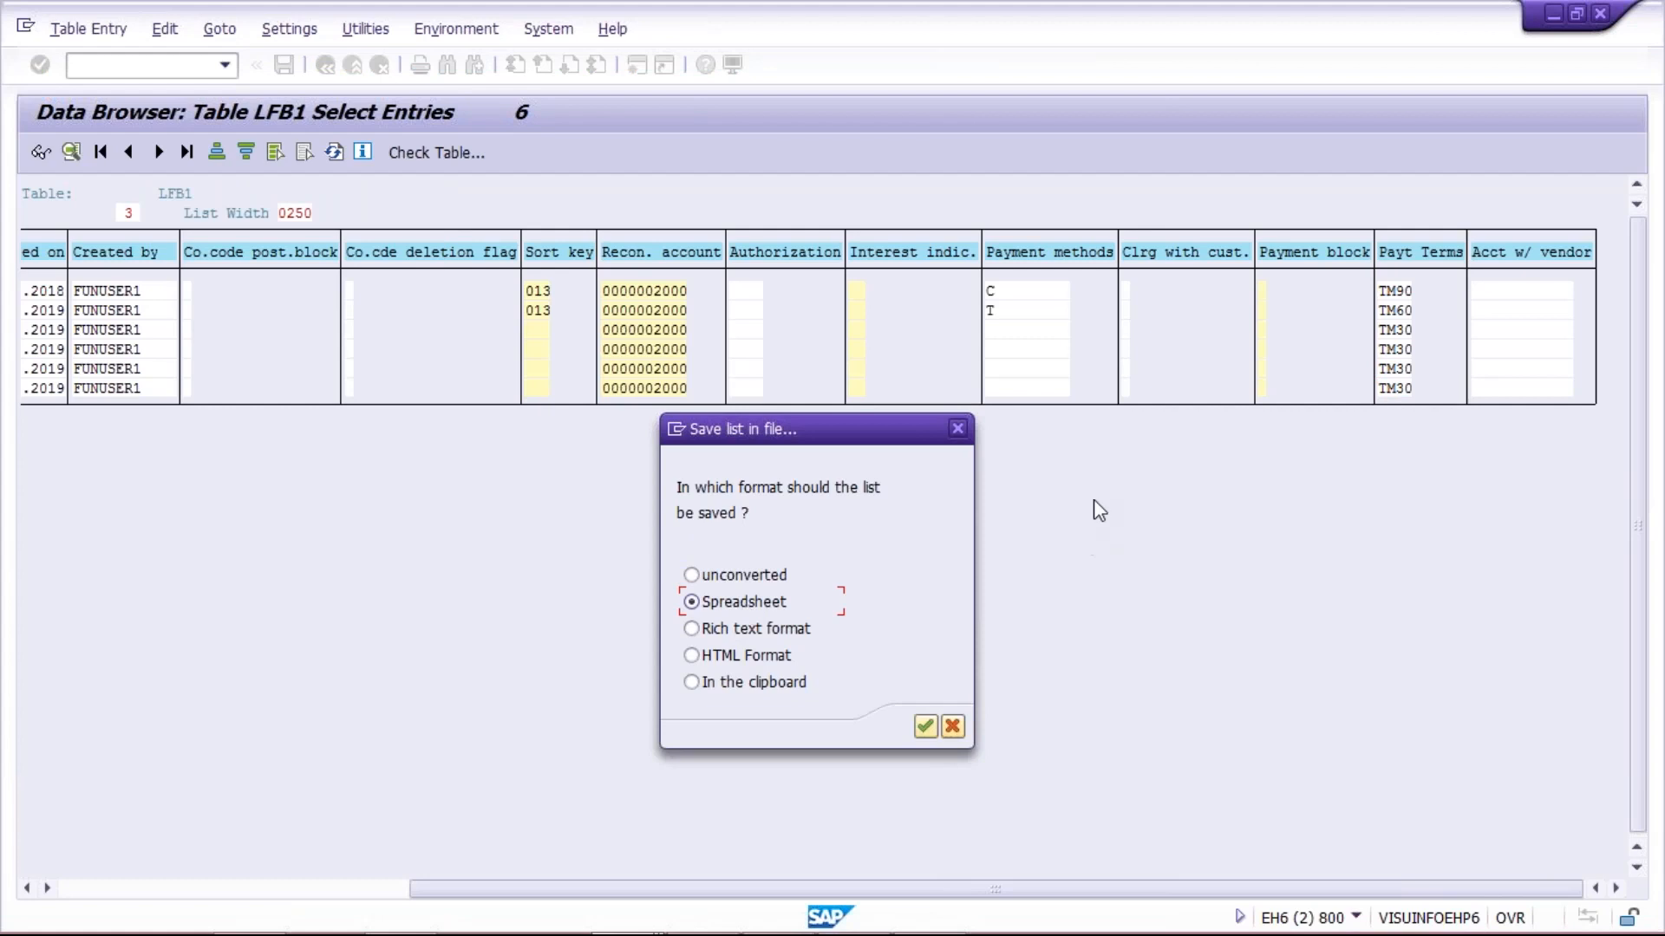
pyautogui.press('Return')
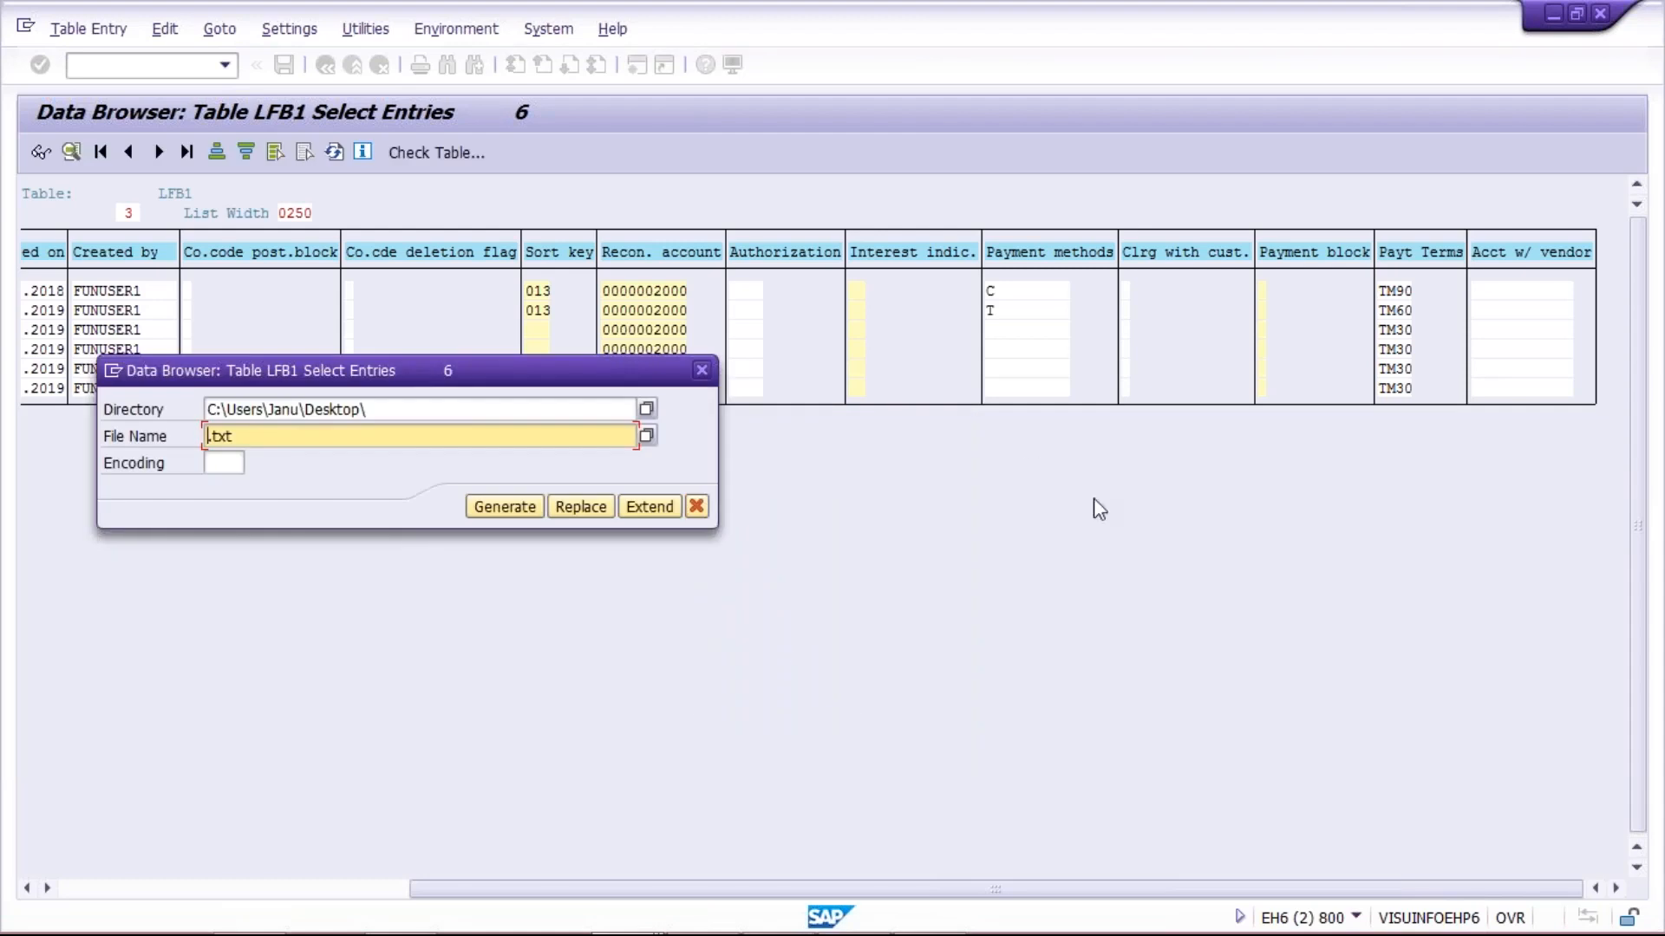
# Set the download directory to a TEST ABC folder on the Desktop, generate the .txt file and allow SAP GUI to create it
pyautogui.click(435, 408)
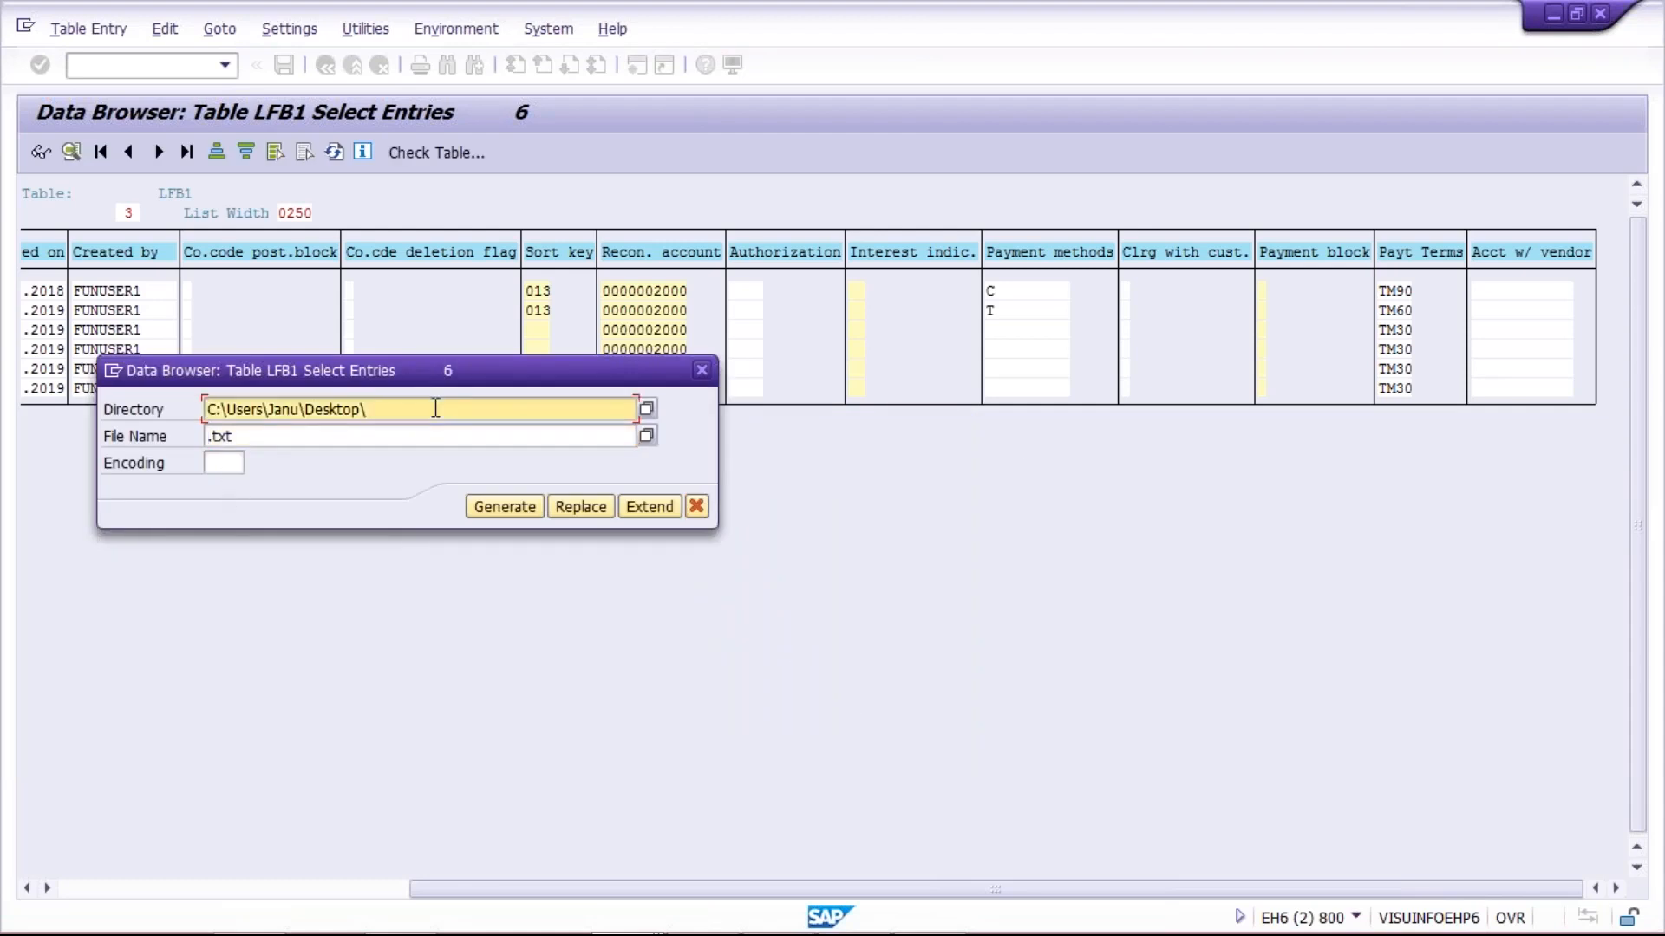
pyautogui.write('TEST')
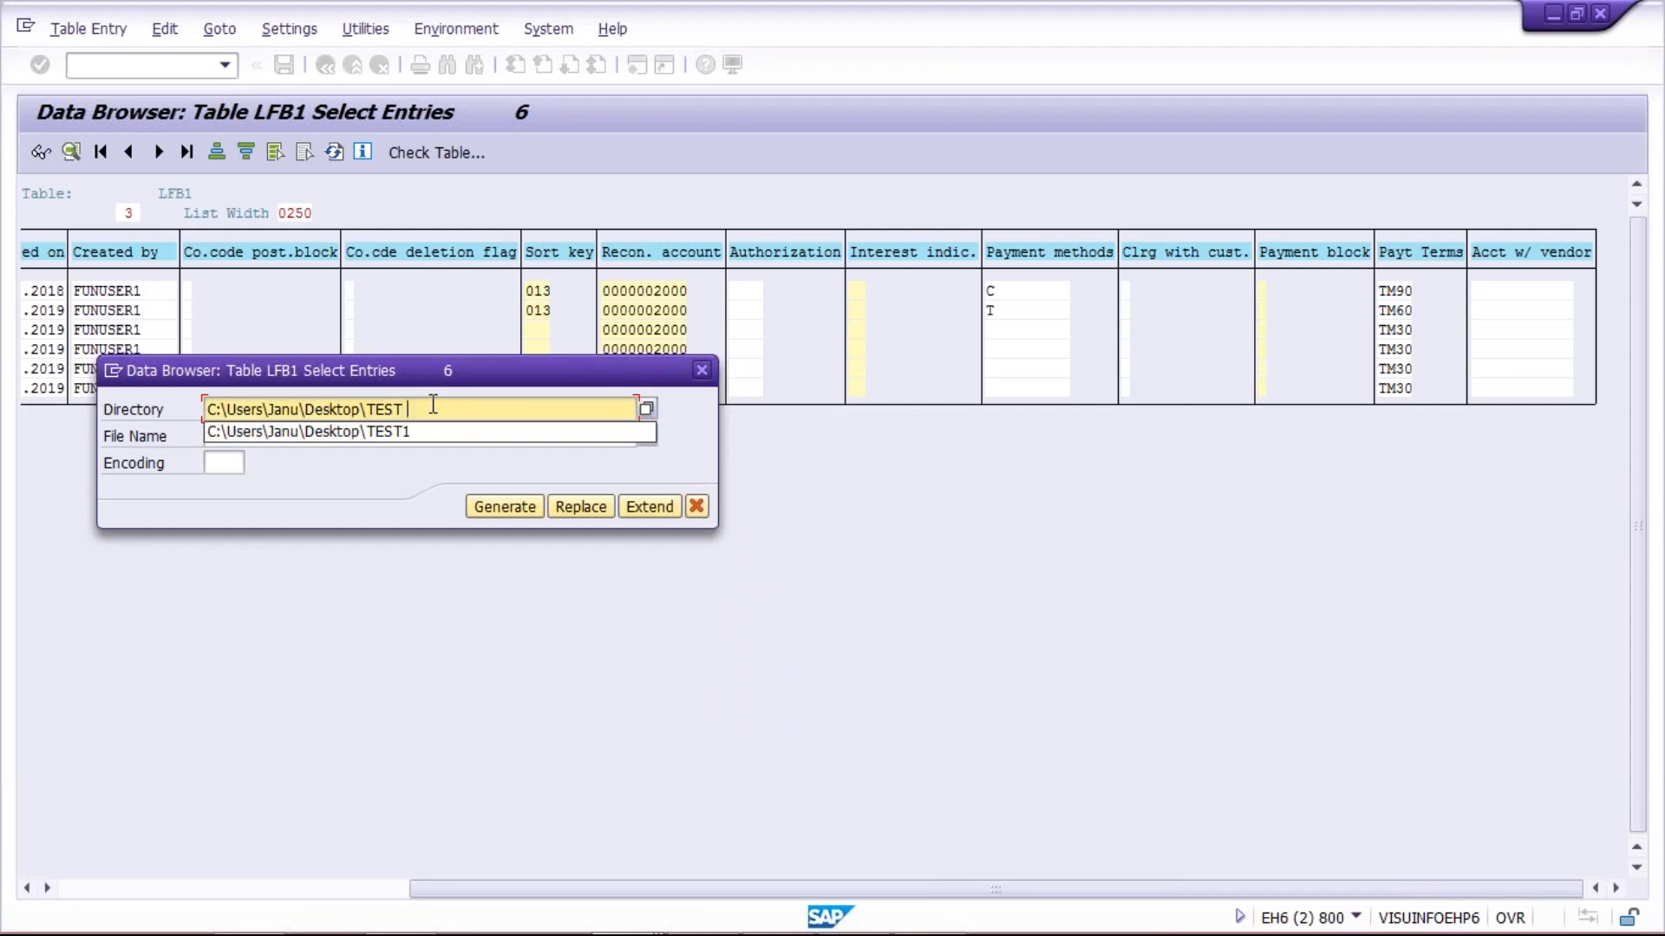
pyautogui.write(' ABC')
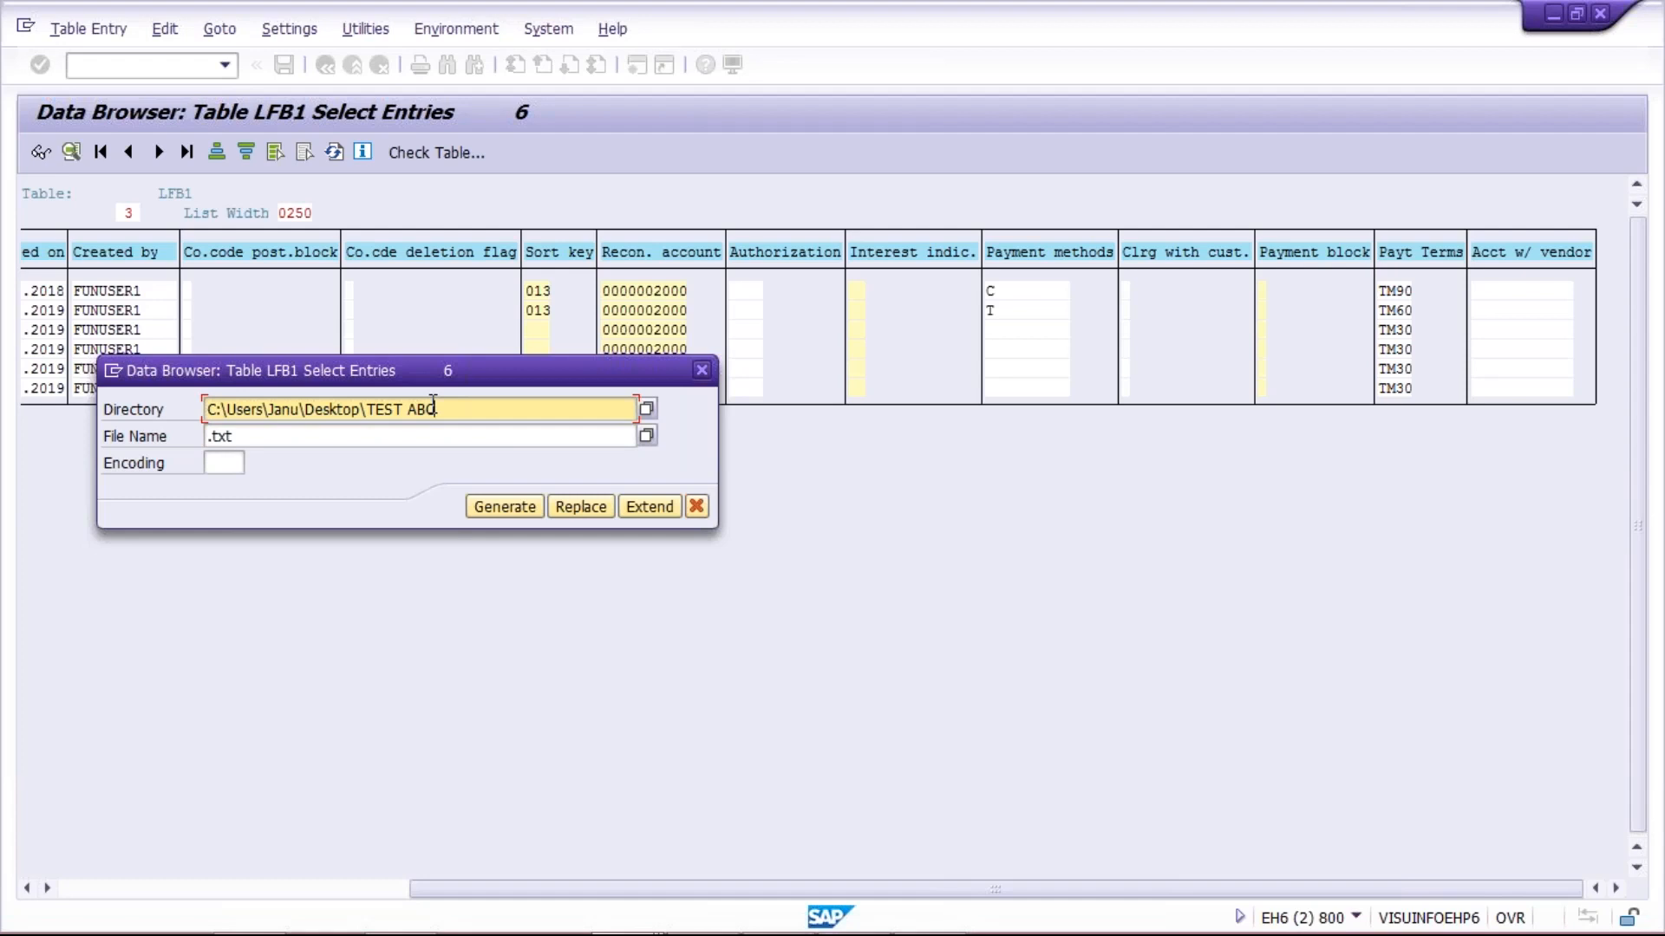
pyautogui.click(518, 508)
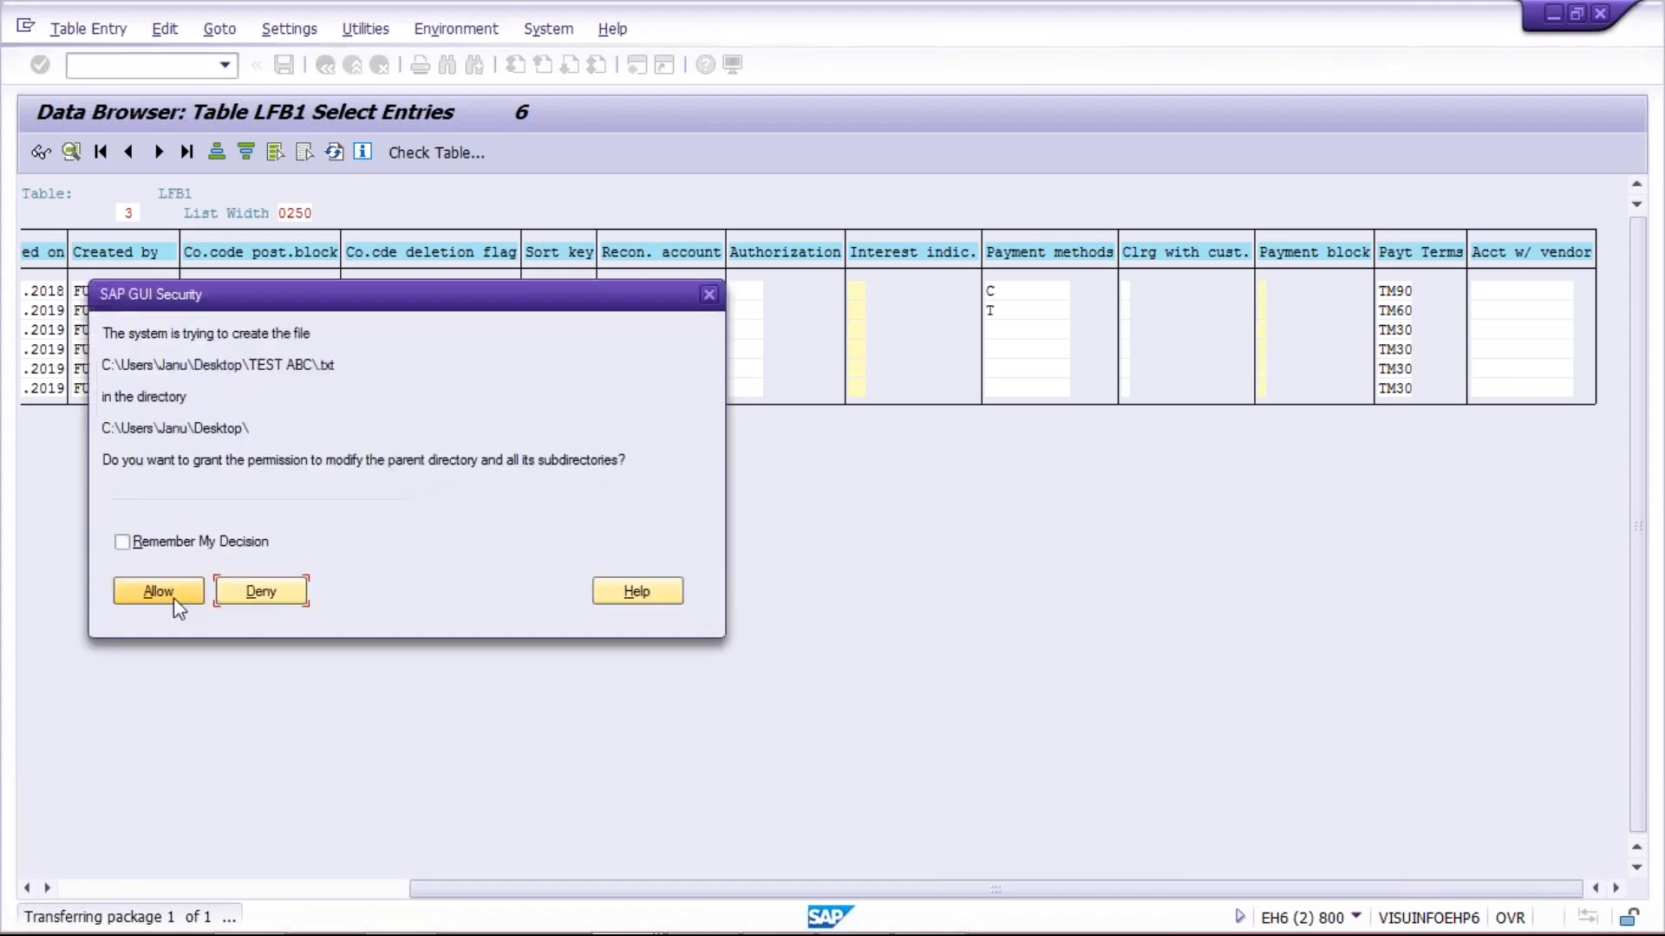
pyautogui.click(124, 601)
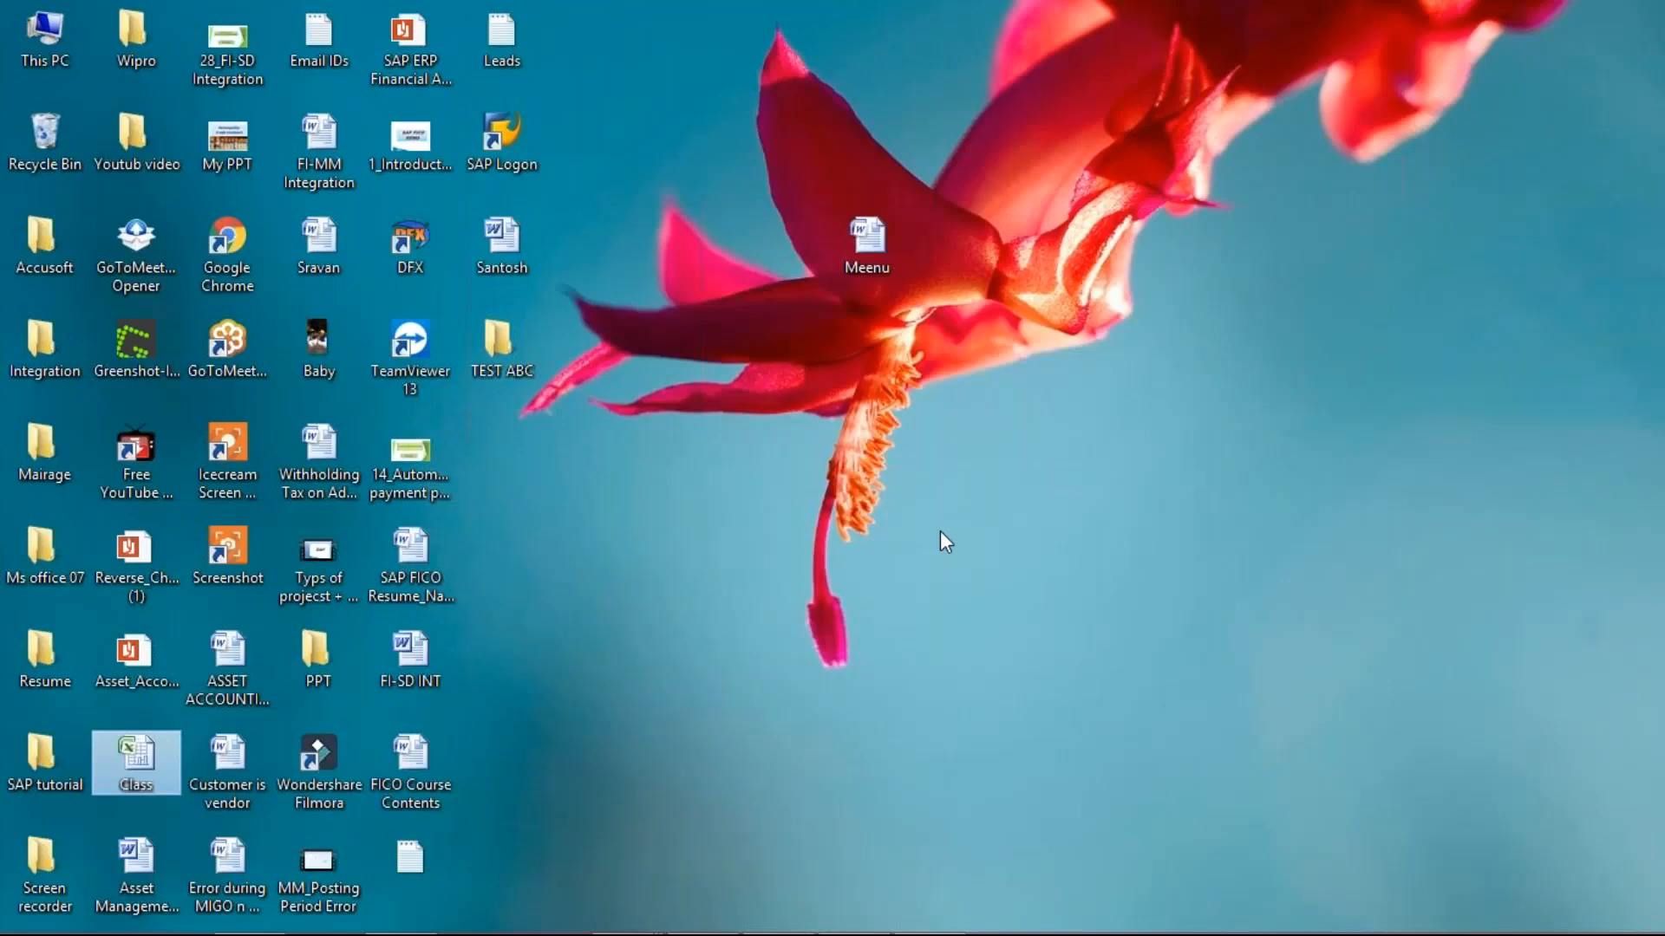
# Open the TEST ABC folder on the desktop and view its exported text file in a maximized Notepad window
pyautogui.click(504, 351)
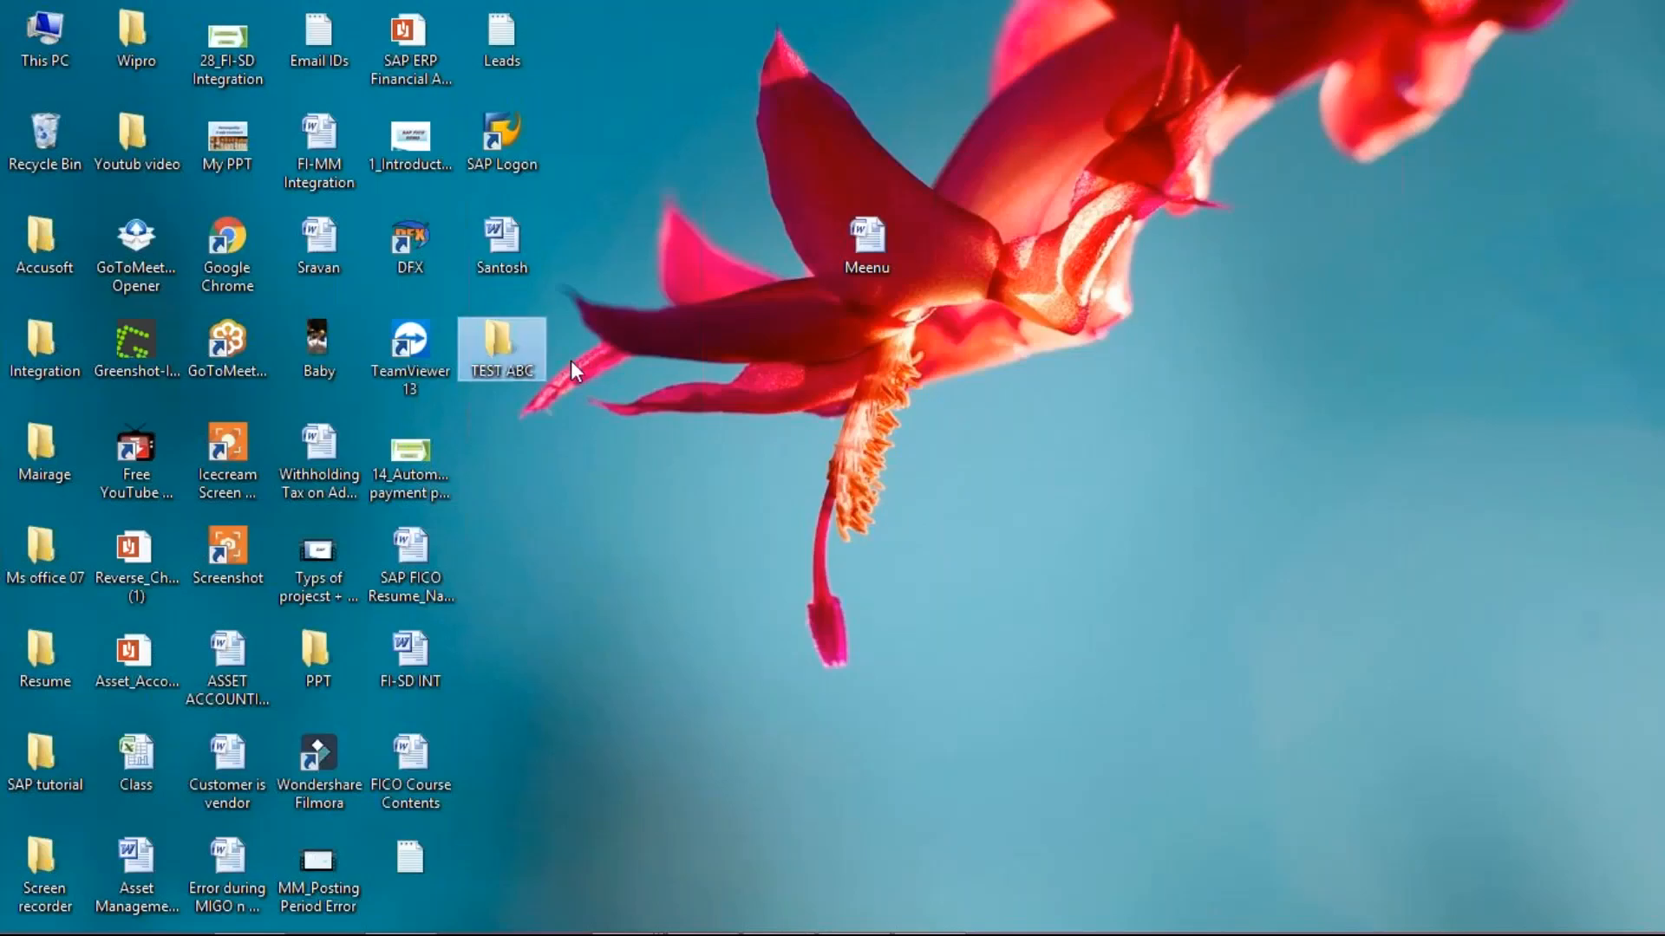
pyautogui.click(952, 416)
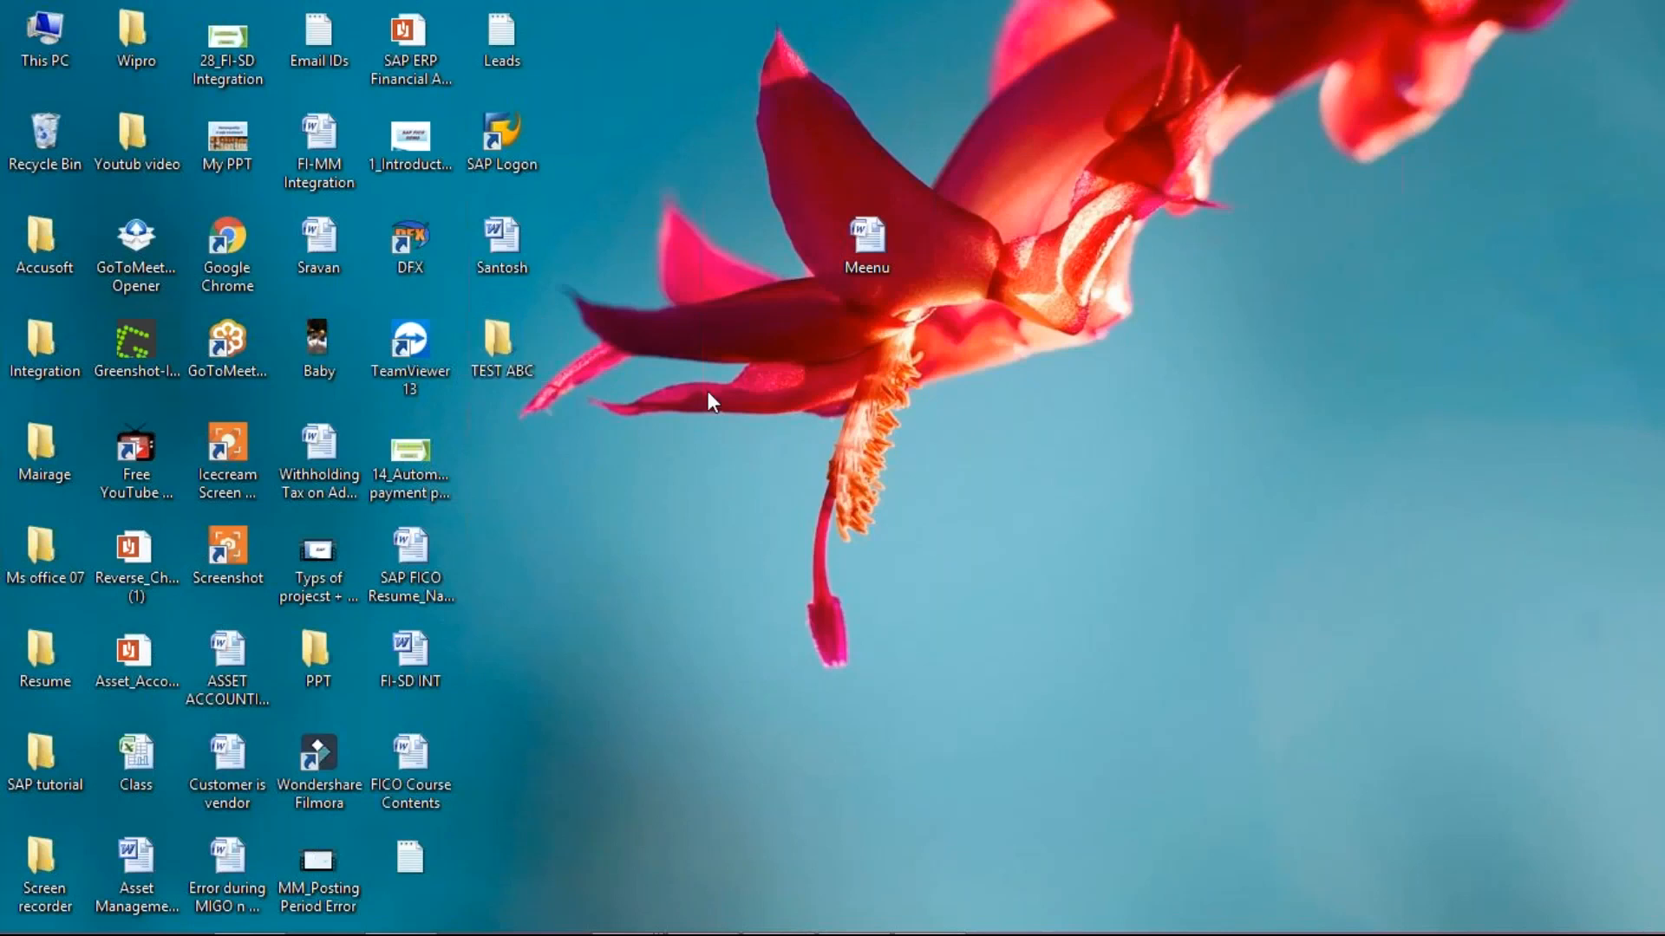
pyautogui.doubleClick(512, 352)
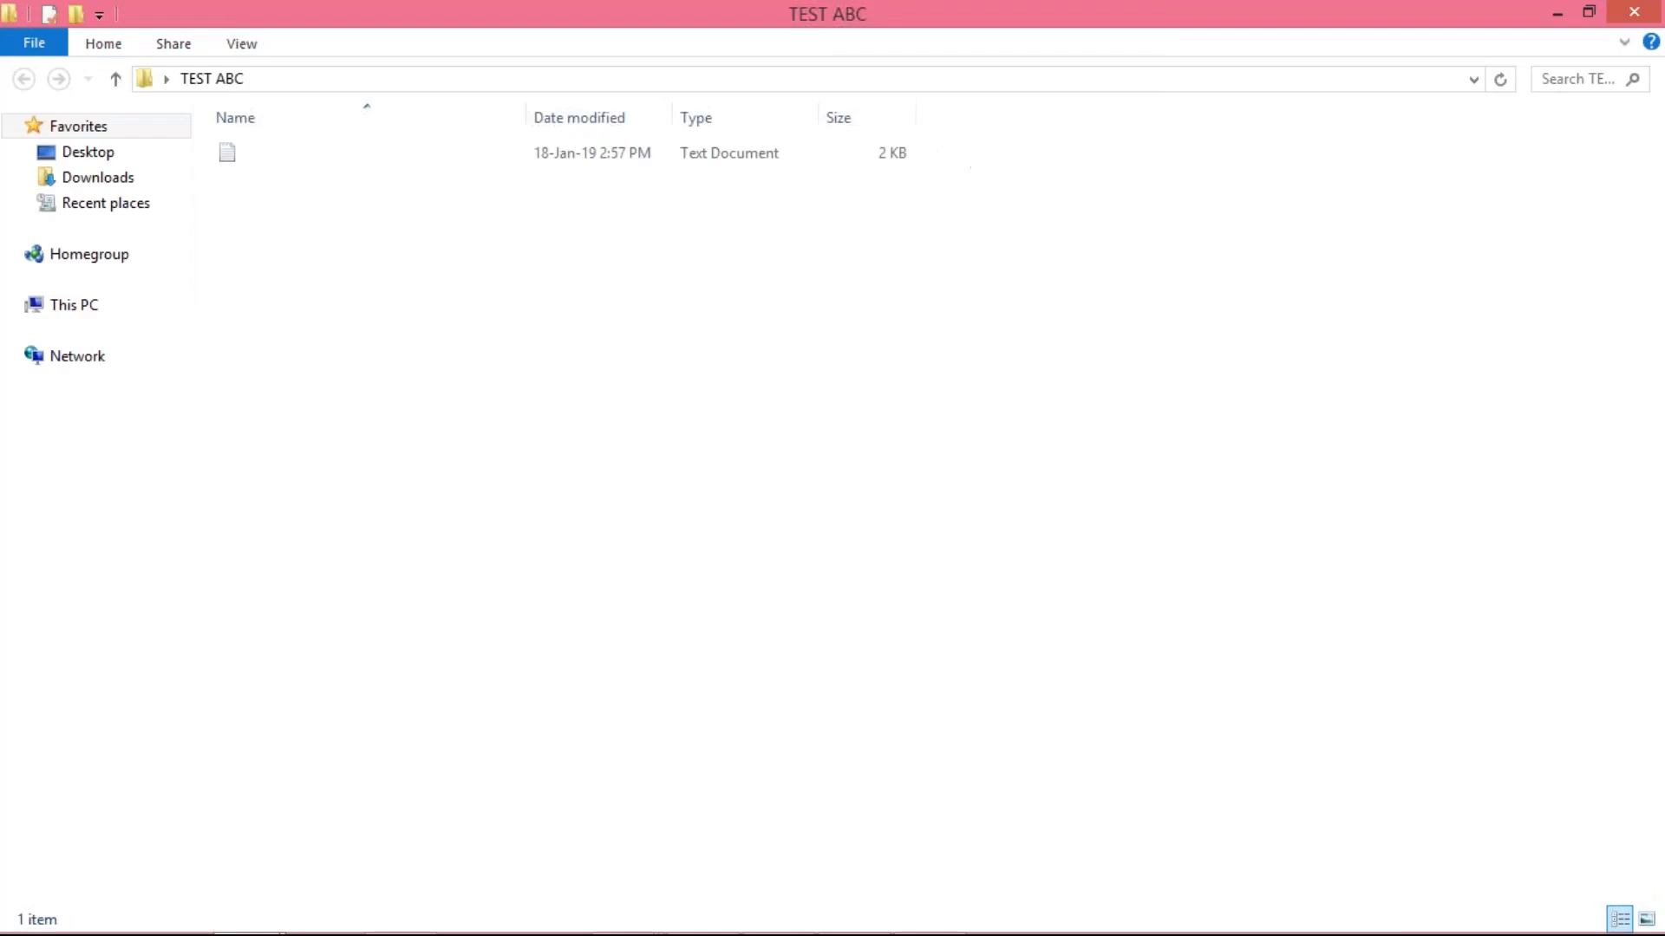
pyautogui.doubleClick(265, 159)
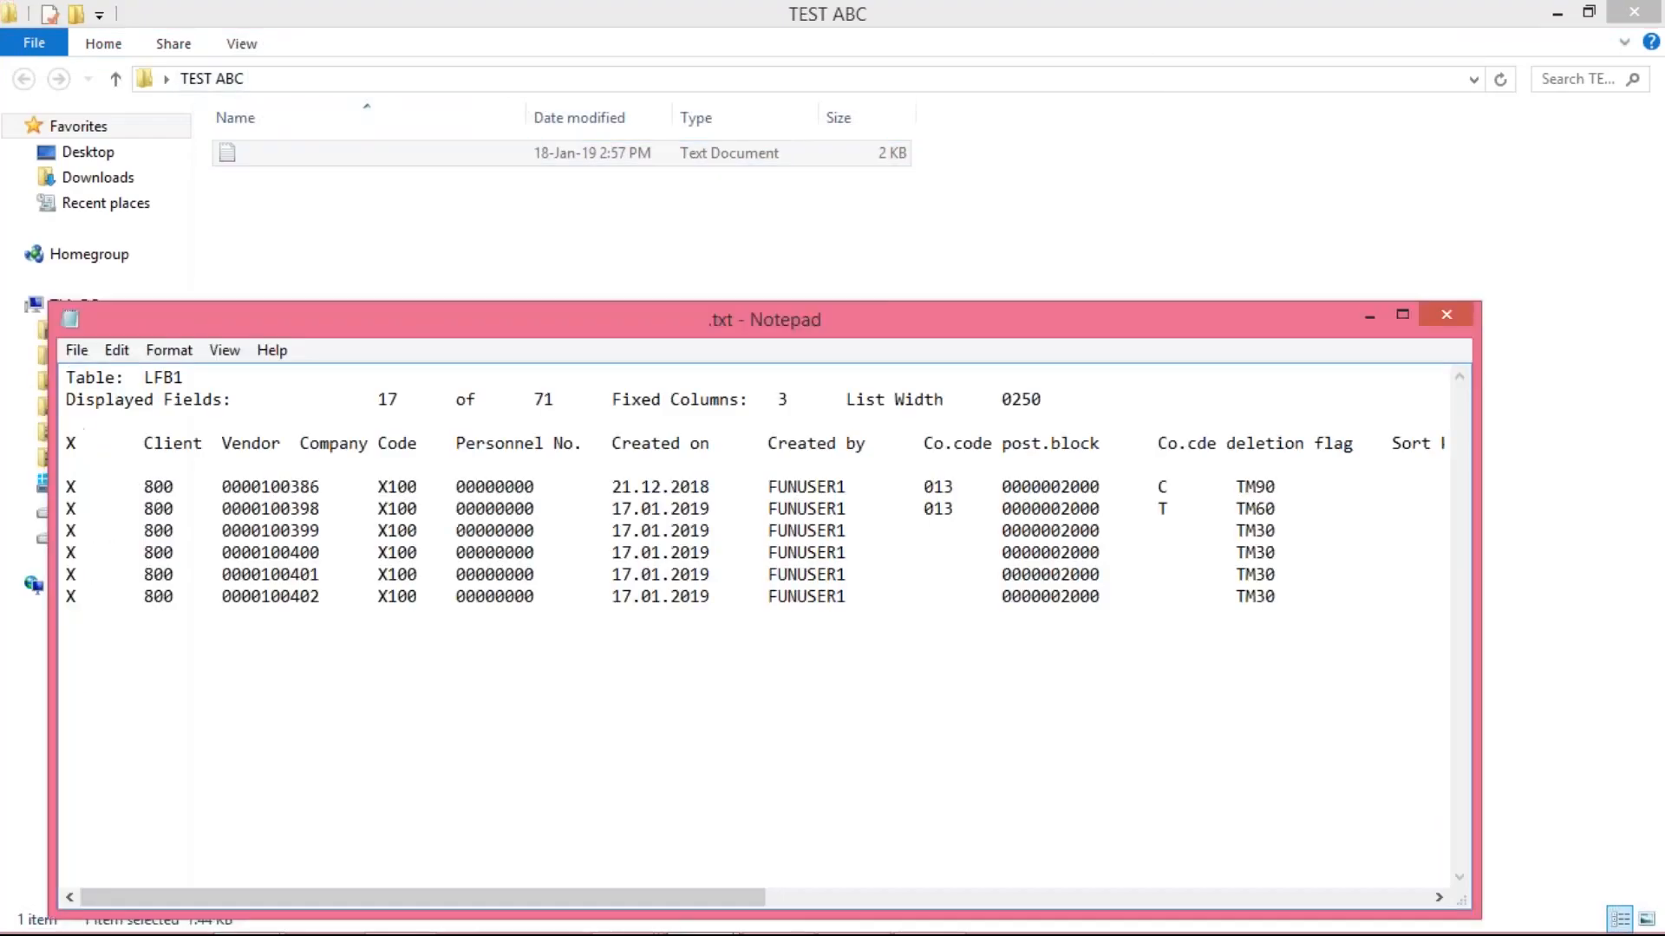
pyautogui.doubleClick(787, 328)
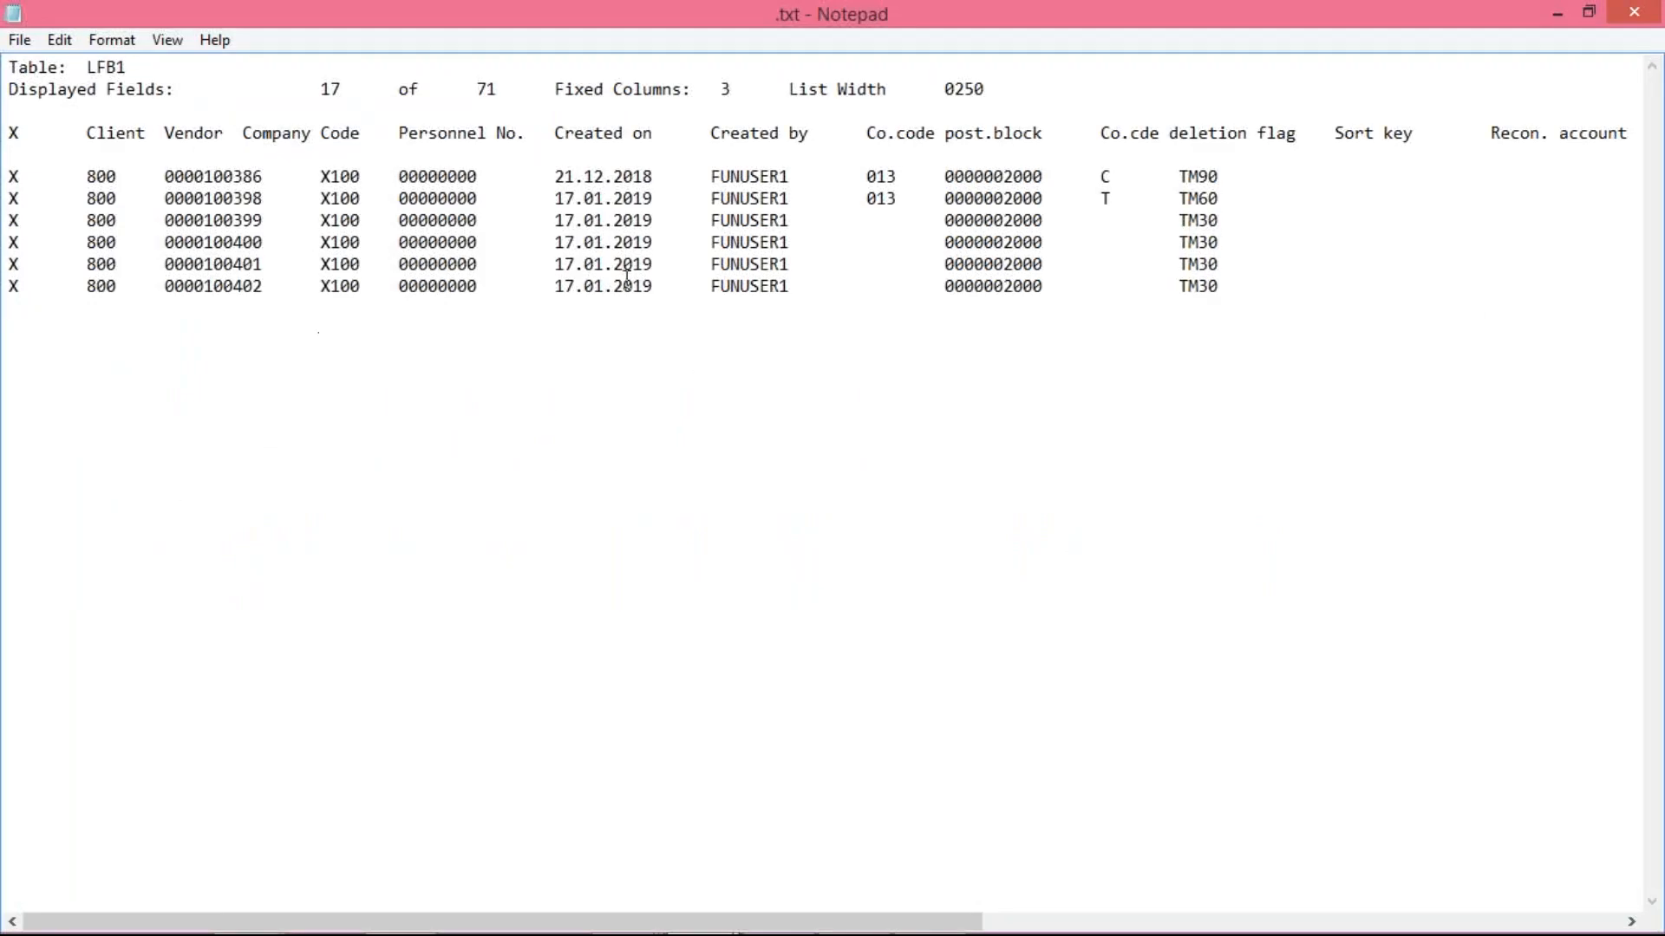
# Copy all the vendor rows without headers from the text file and paste them into a new sheet of the Class Excel workbook
pyautogui.click(1064, 535)
pyautogui.moveTo(1221, 289); pyautogui.dragTo(15, 170)
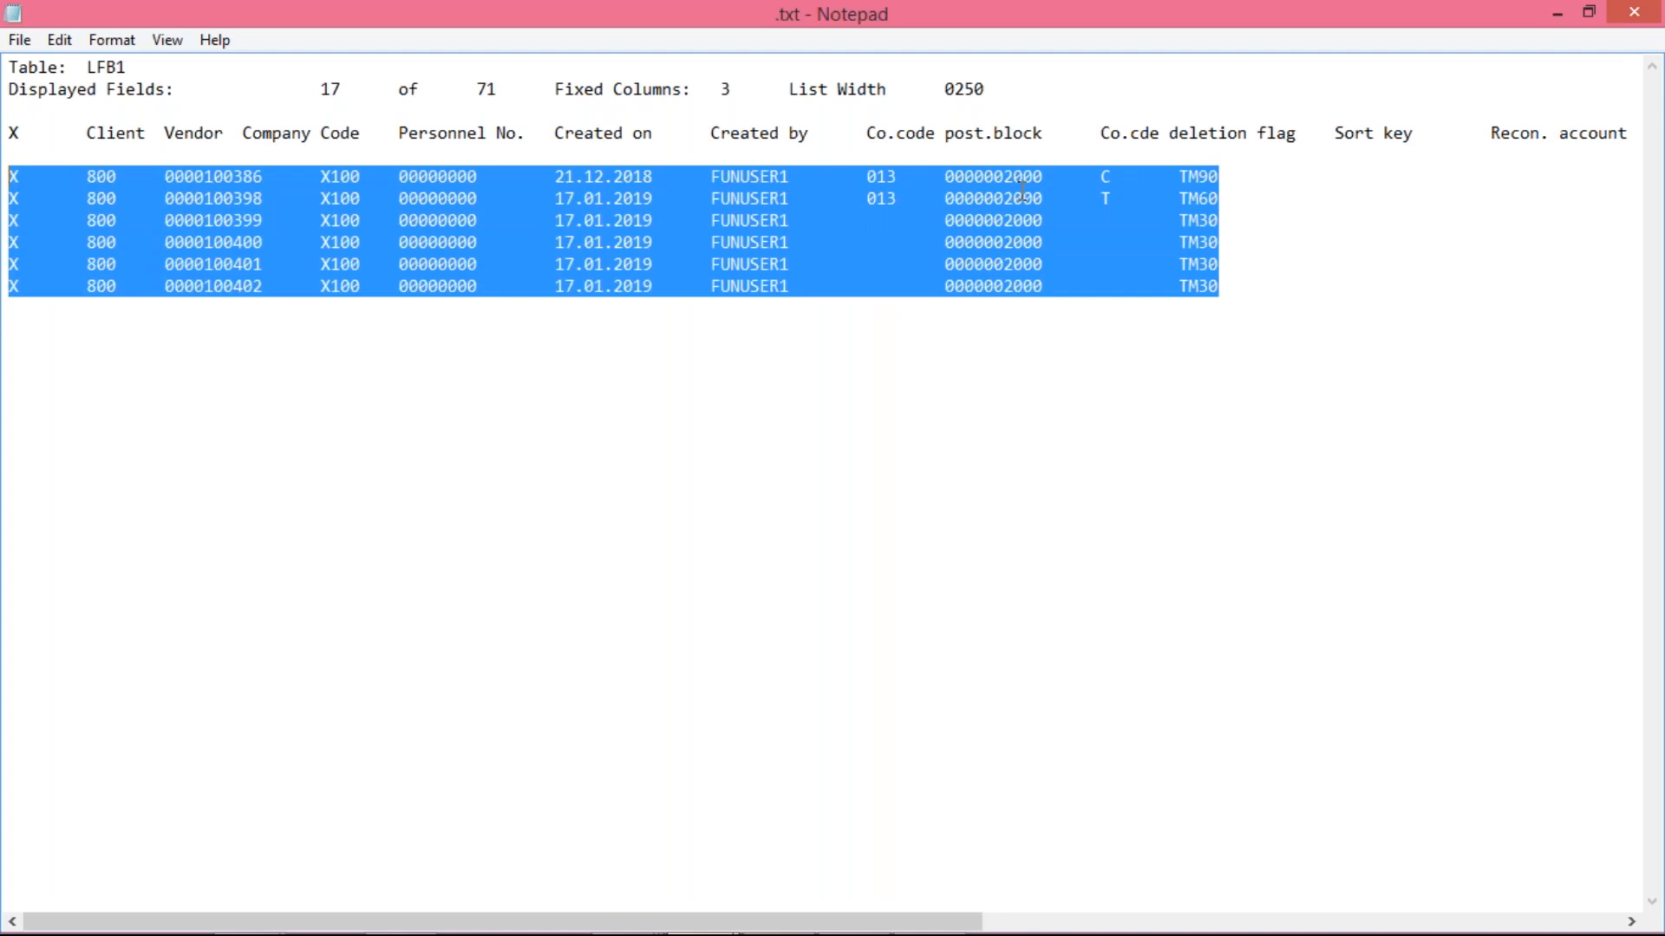
pyautogui.click(1323, 382)
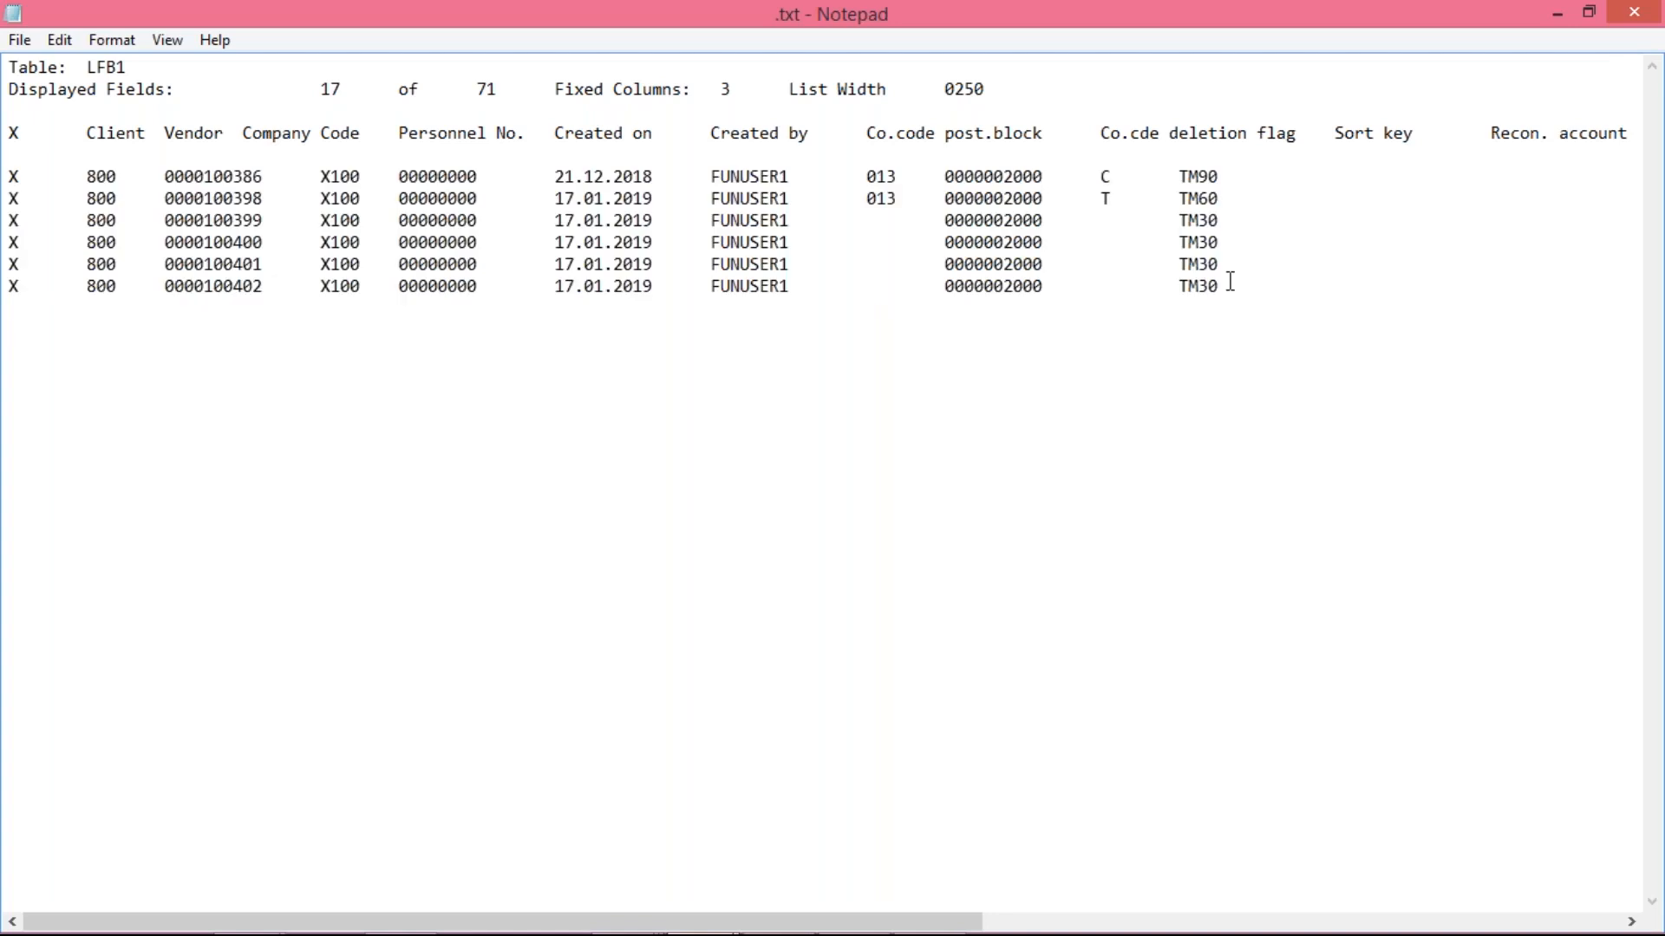
pyautogui.moveTo(1218, 289); pyautogui.dragTo(14, 174)
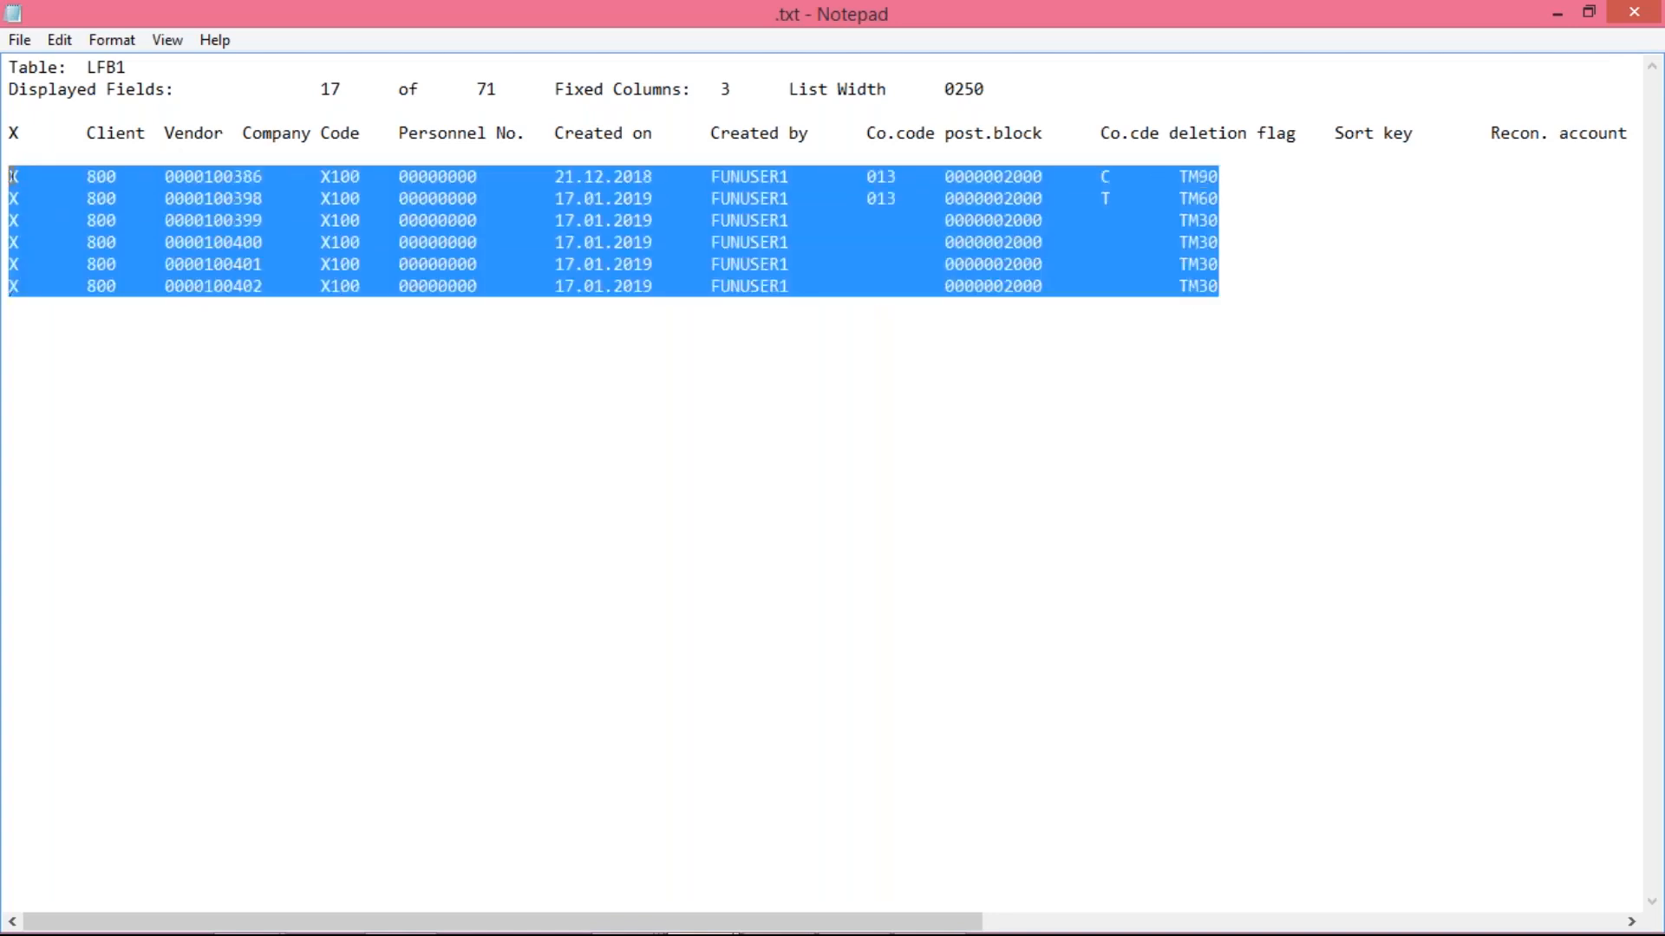
pyautogui.moveTo(715, 919)
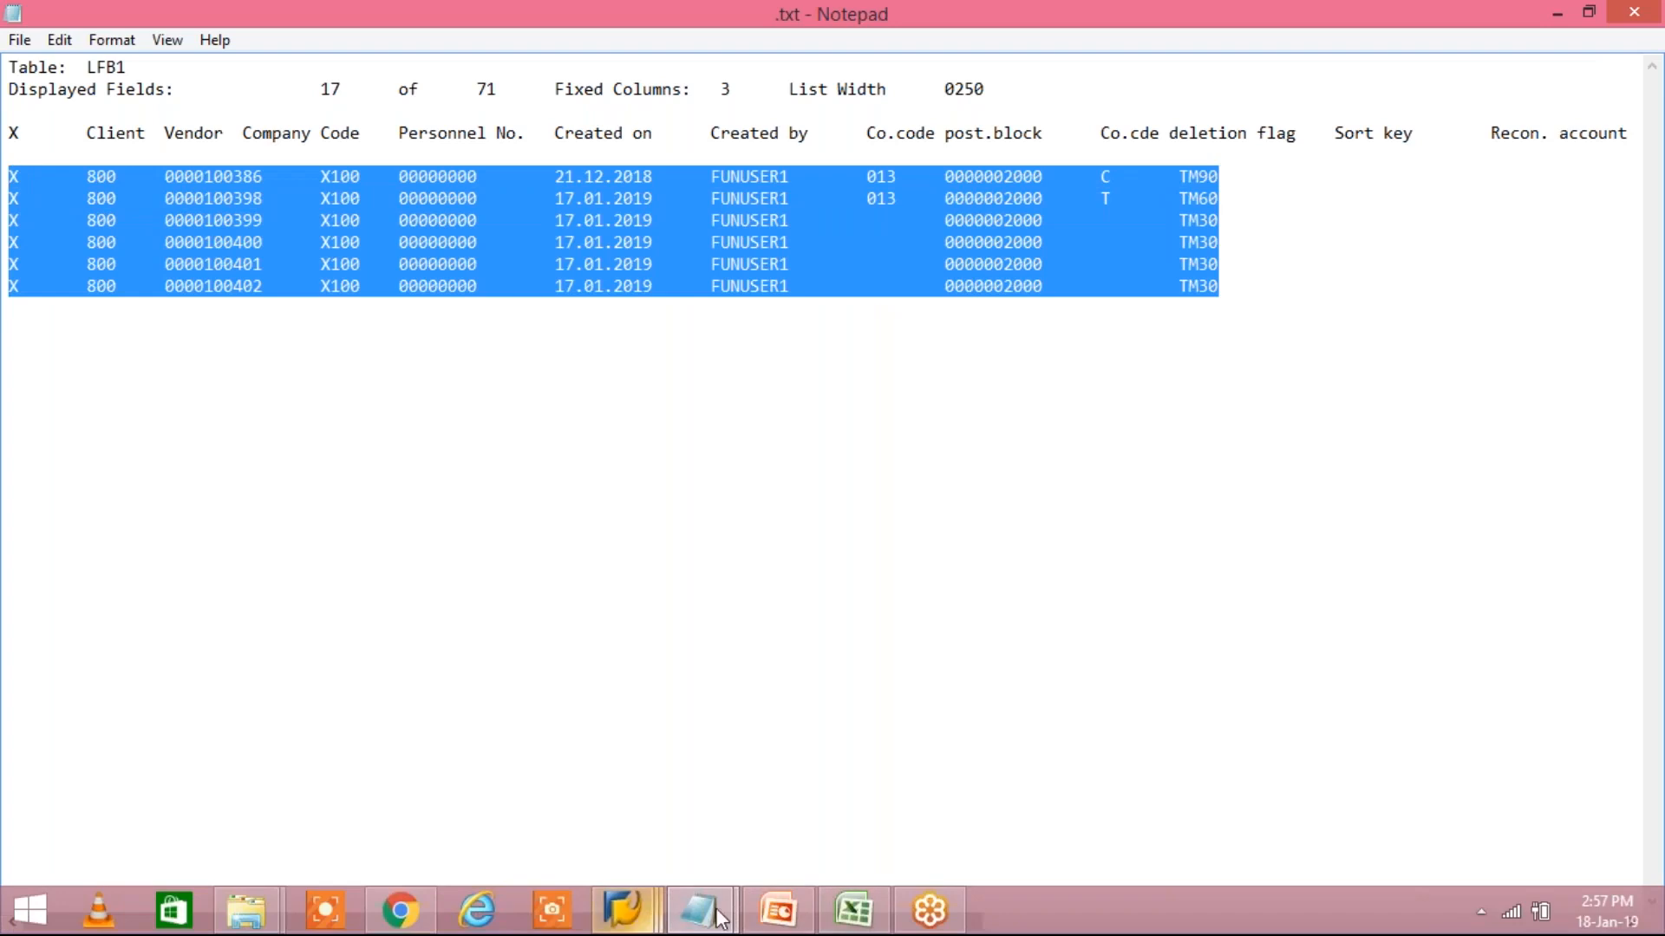
pyautogui.click(852, 912)
pyautogui.click(323, 896)
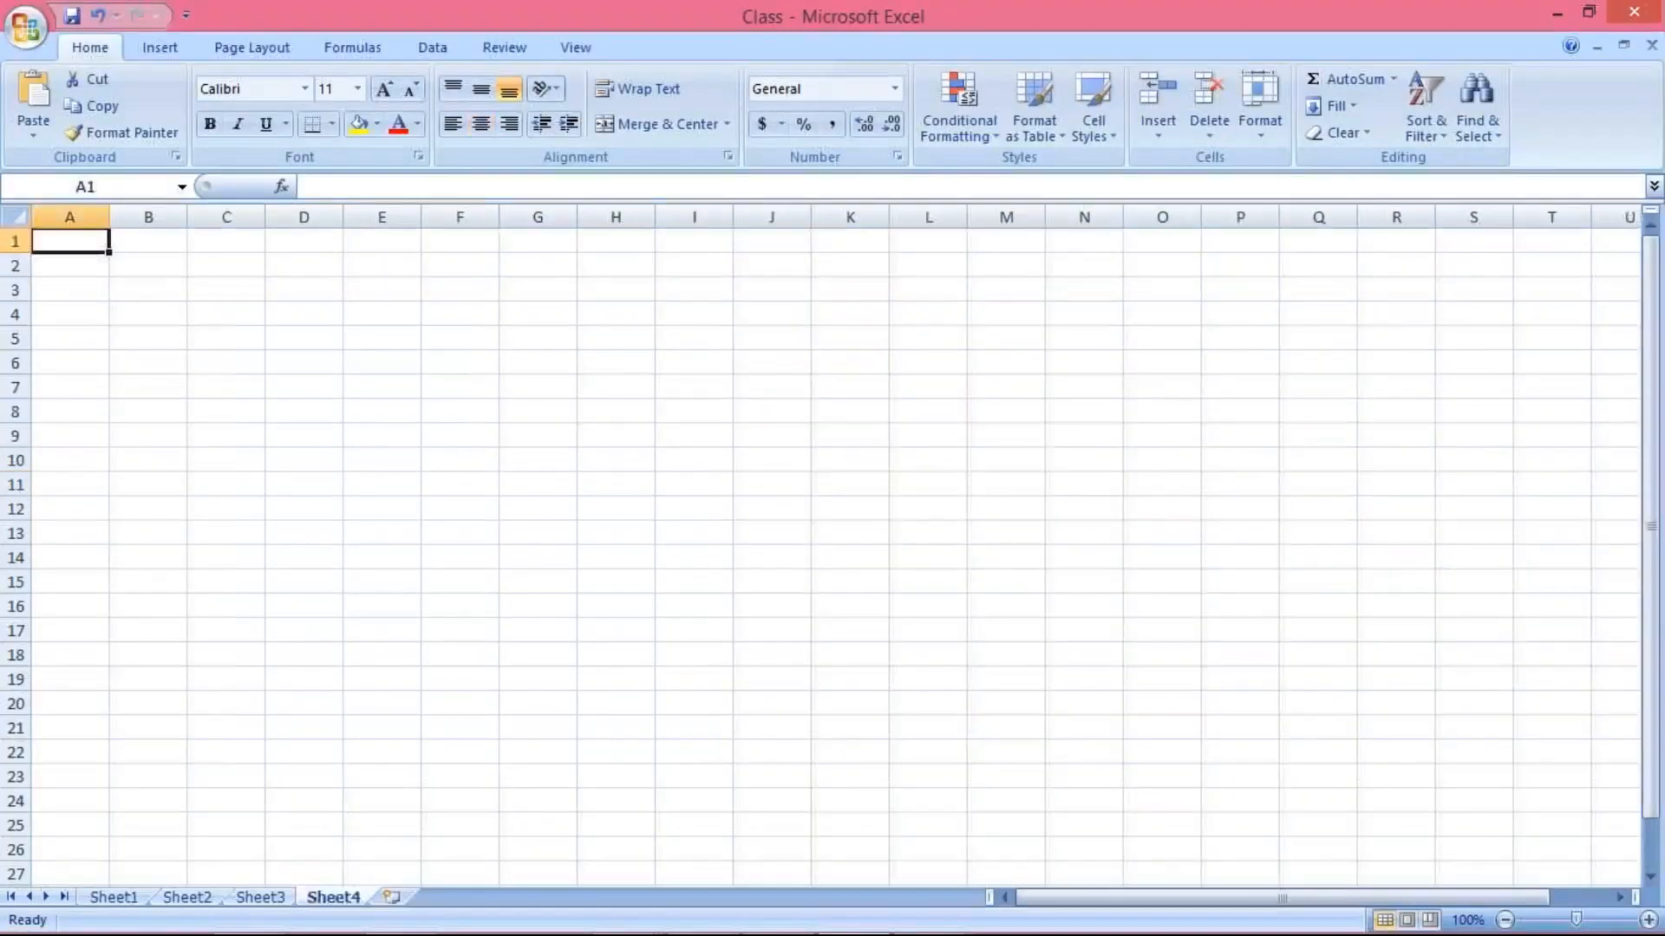
pyautogui.write('X\t800\t100386\tX100\t0\t21.12.2018\tFUNUSER1\t13\t2000\tC\tTM90 X\t800\t100398\tX100\t0\t17.01.2019\tFUNUSER1\t13\t2000\tT\tTM60 X\t800\t100399\tX100\t0\t17.01.2019\tFUNUSER1\t\t2000\t\tTM30 X\t800\t100400\tX100\t0\t17.01.2019\tFUNUSER1\t\t2000\t\tTM30 X\t800\t100401\tX100\t0\t17.01.2019\tFUNUSER1\t\t2000\t\tTM30 X\t800\t100402\tX100\t0\t17.01.2019\tFUNUSER1\t\t2000\t\tTM30')
pyautogui.click(242, 409)
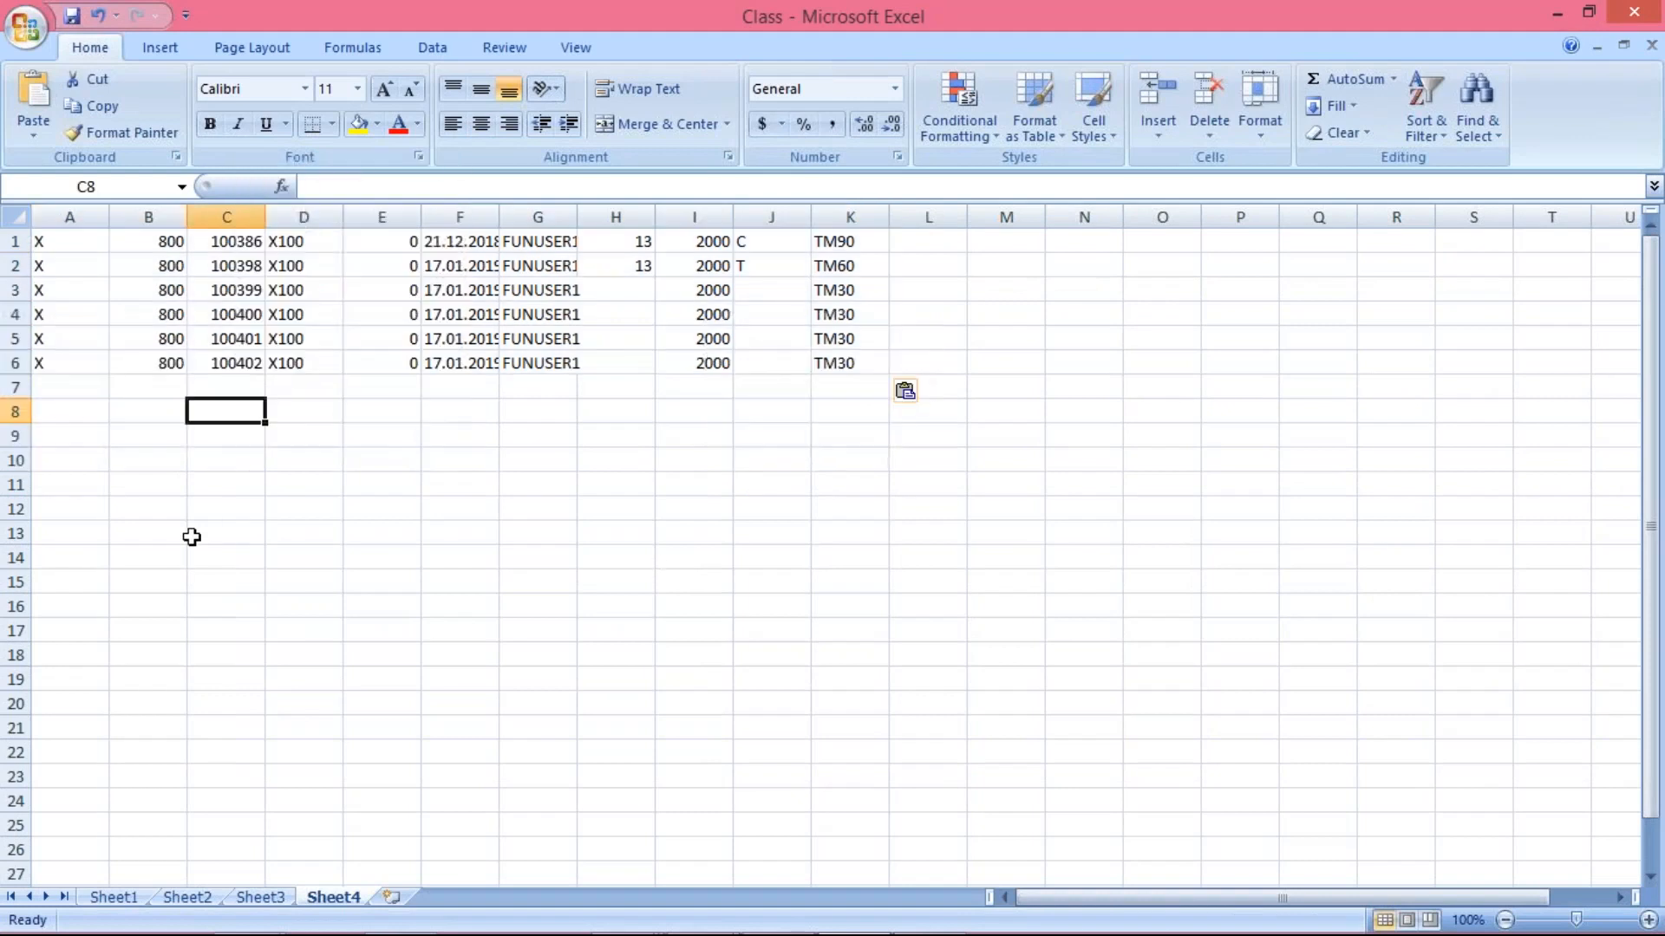
# Delete every pasted column in the new sheet except the vendor numbers and the payment terms
pyautogui.moveTo(59, 208); pyautogui.dragTo(172, 208)
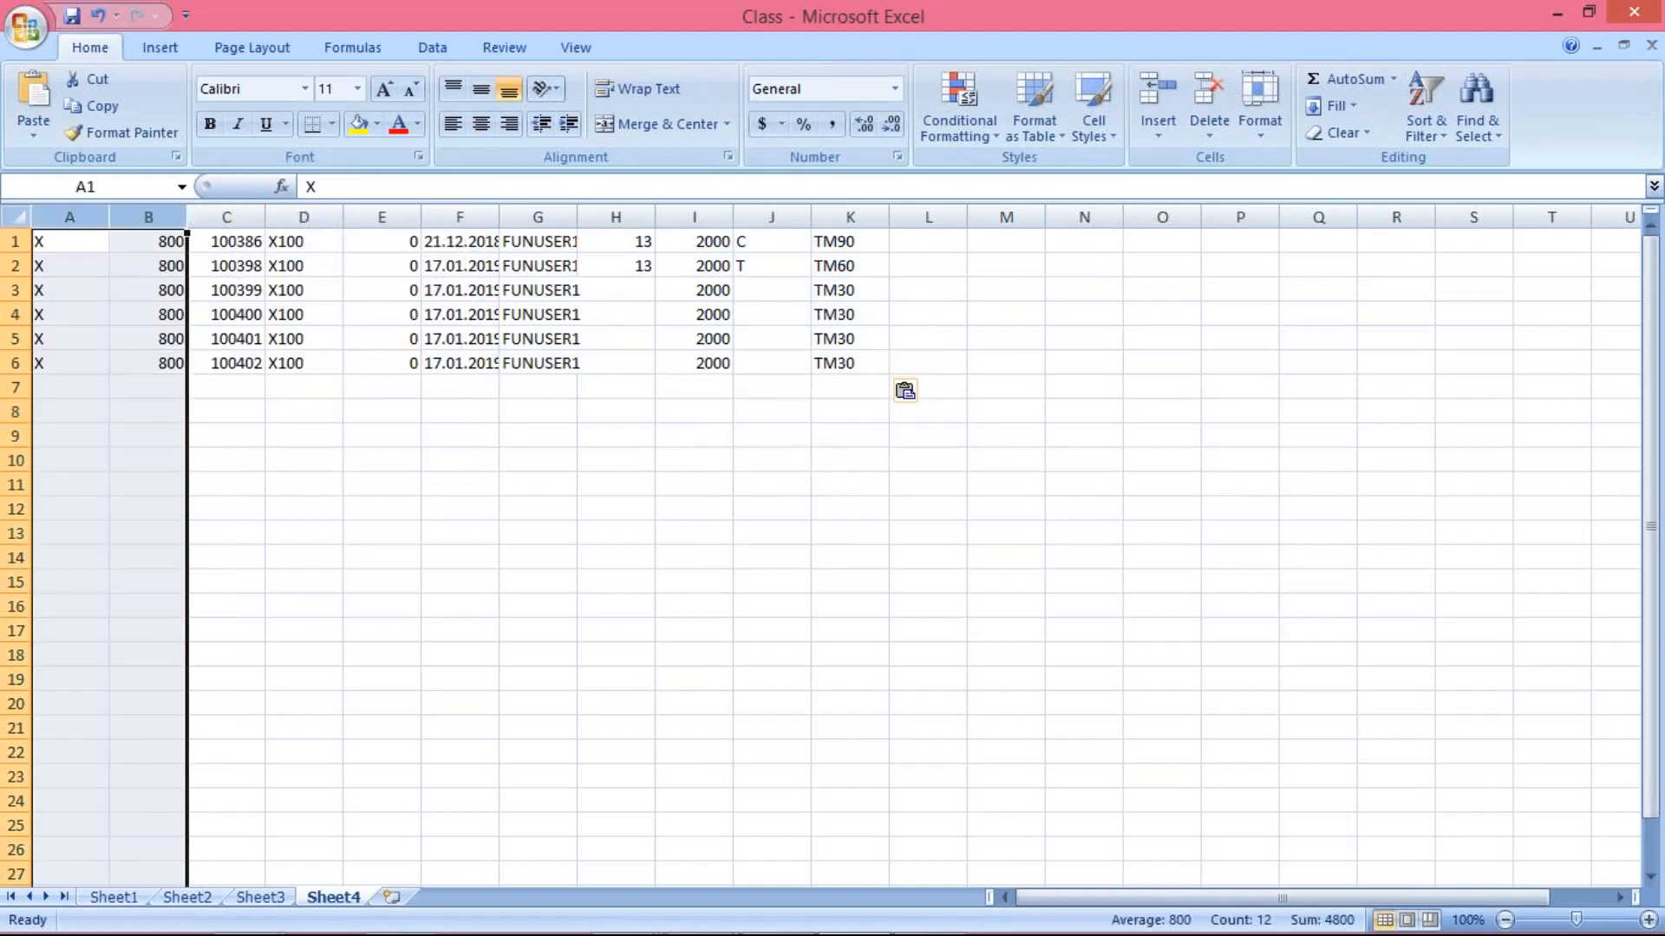
pyautogui.rightClick(172, 210)
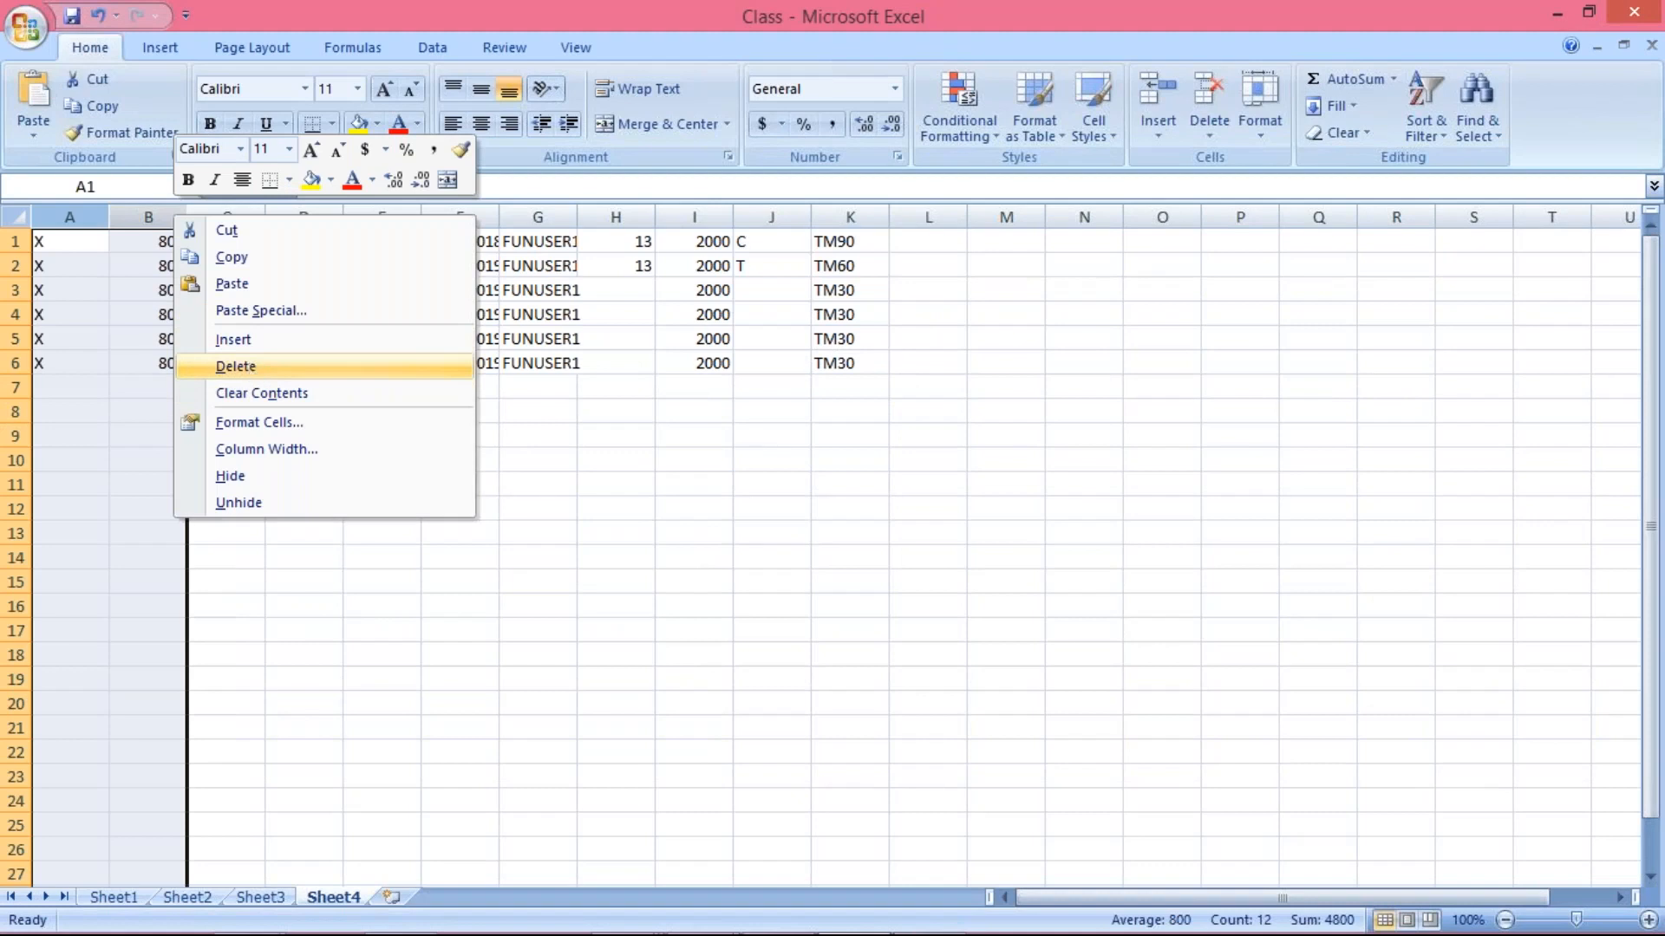
pyautogui.click(236, 366)
pyautogui.click(148, 208)
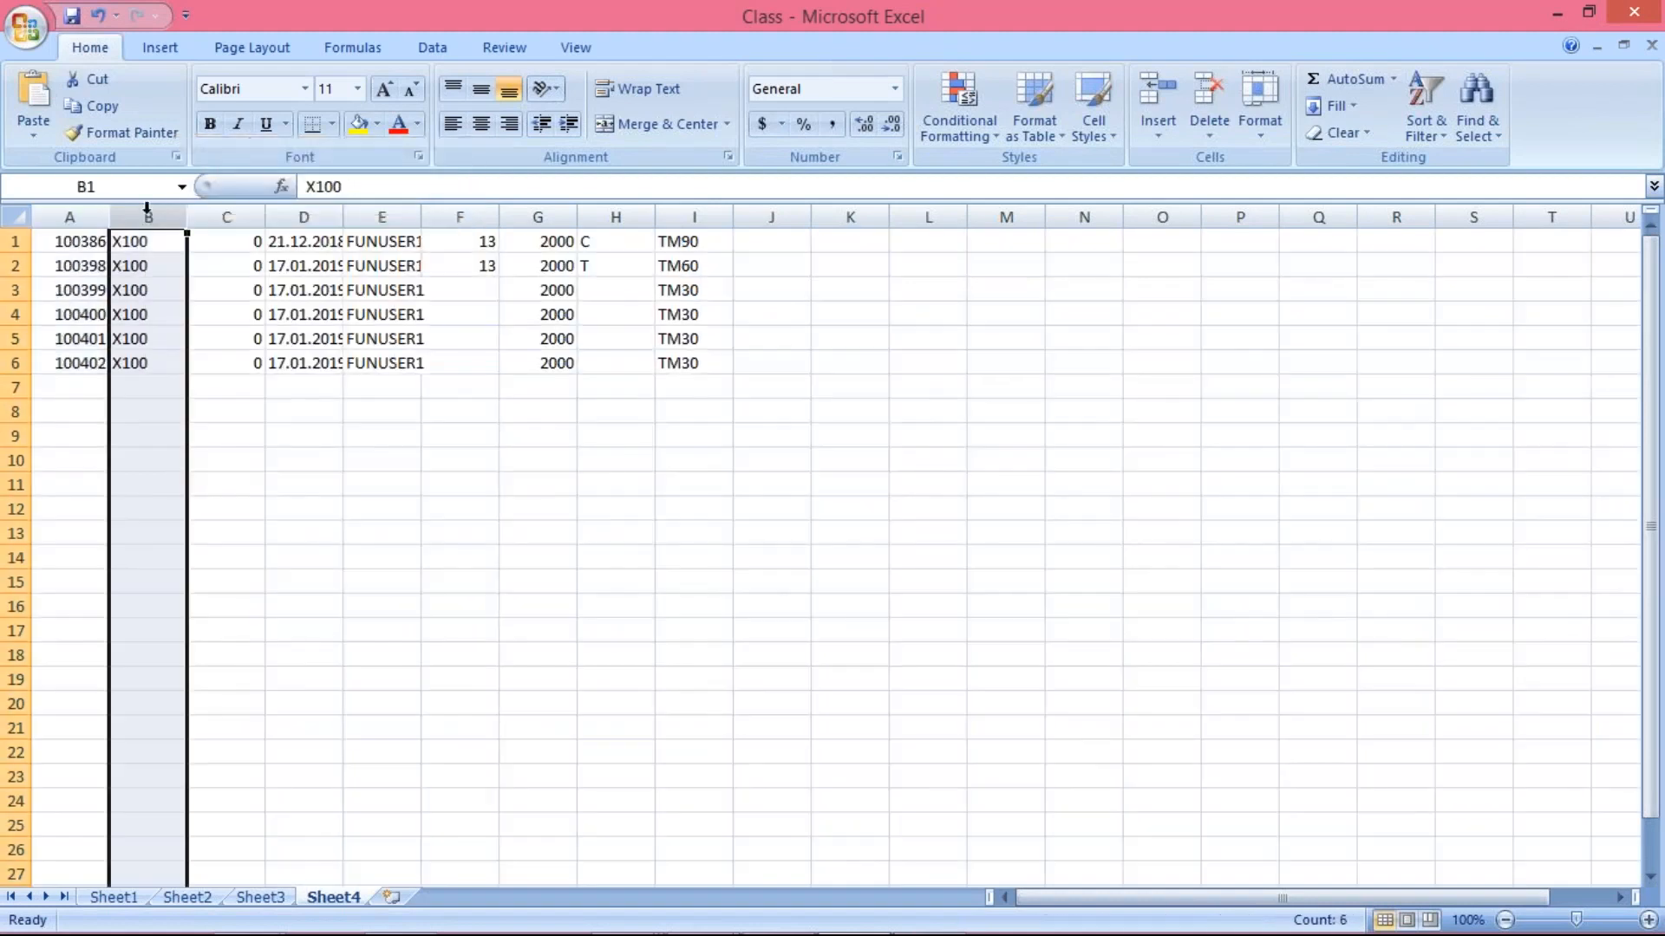
pyautogui.moveTo(227, 214); pyautogui.dragTo(617, 219)
pyautogui.rightClick(622, 215)
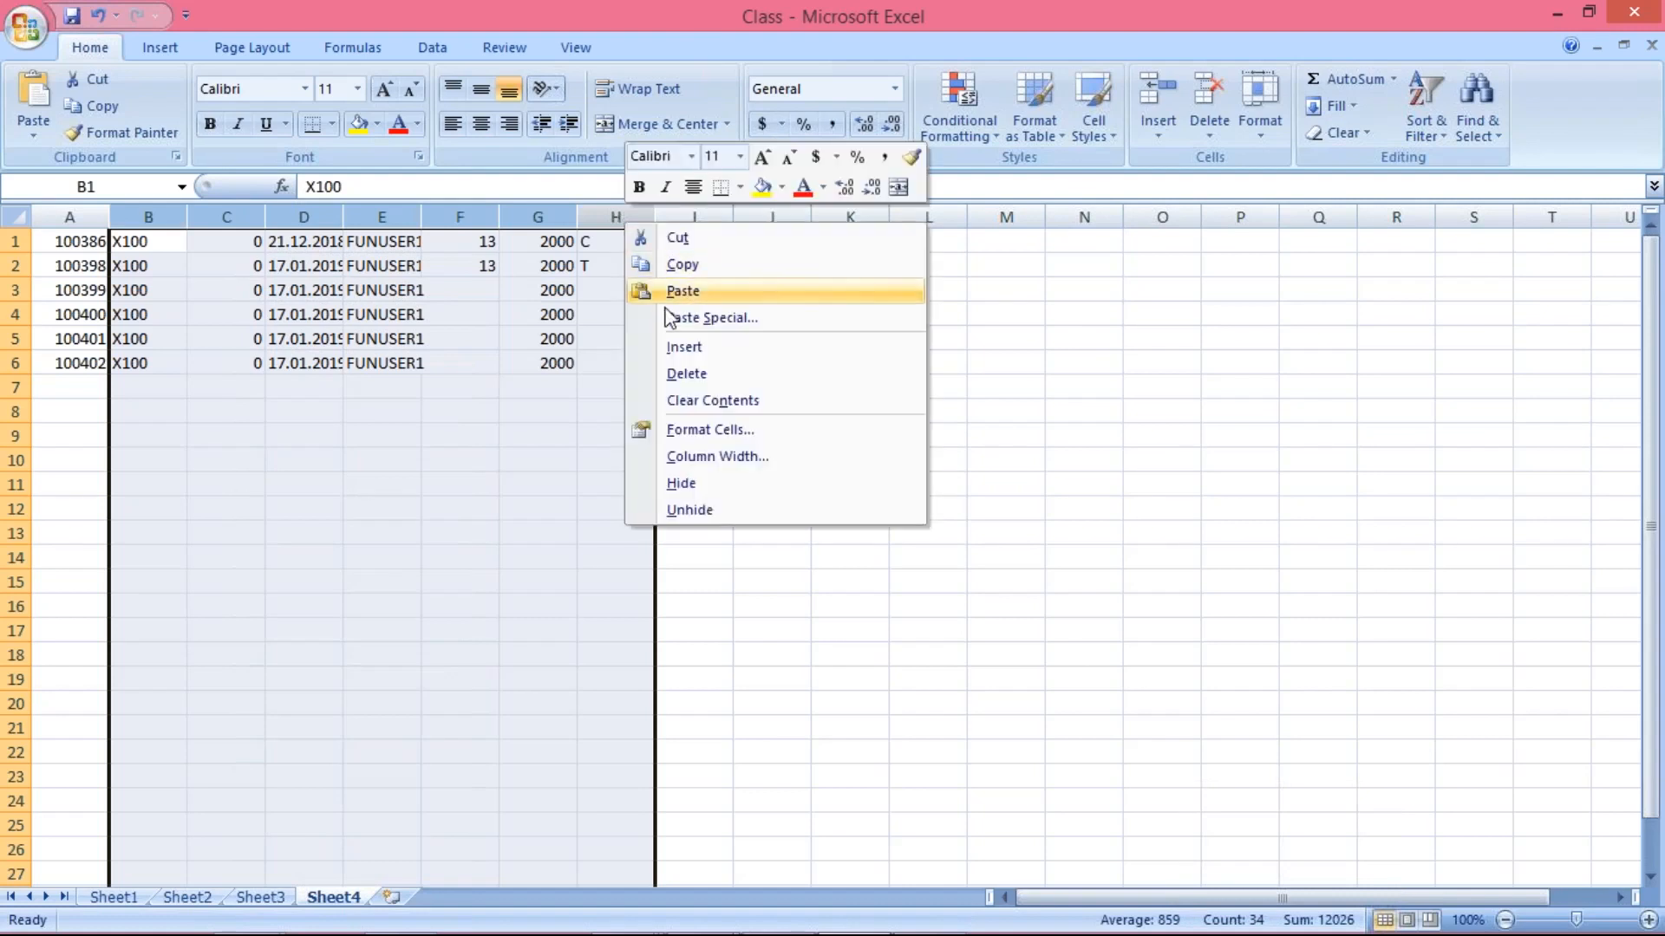
pyautogui.click(693, 375)
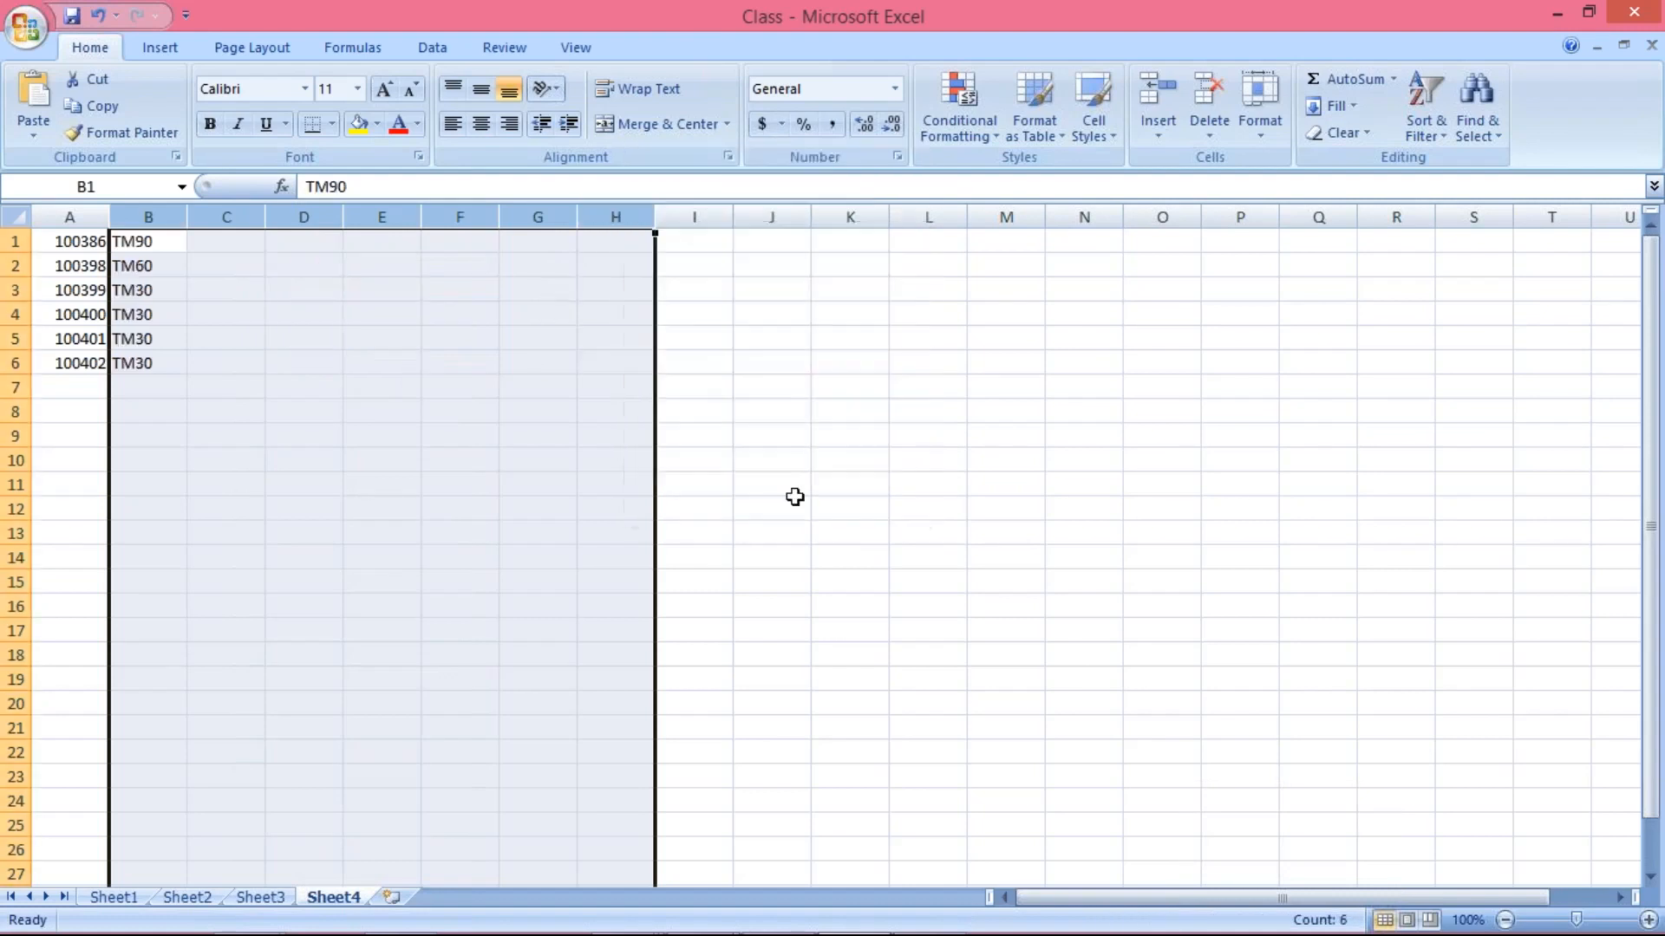
pyautogui.click(848, 509)
# Turn on filtering for the list of vendor numbers and payment terms
pyautogui.click(150, 245)
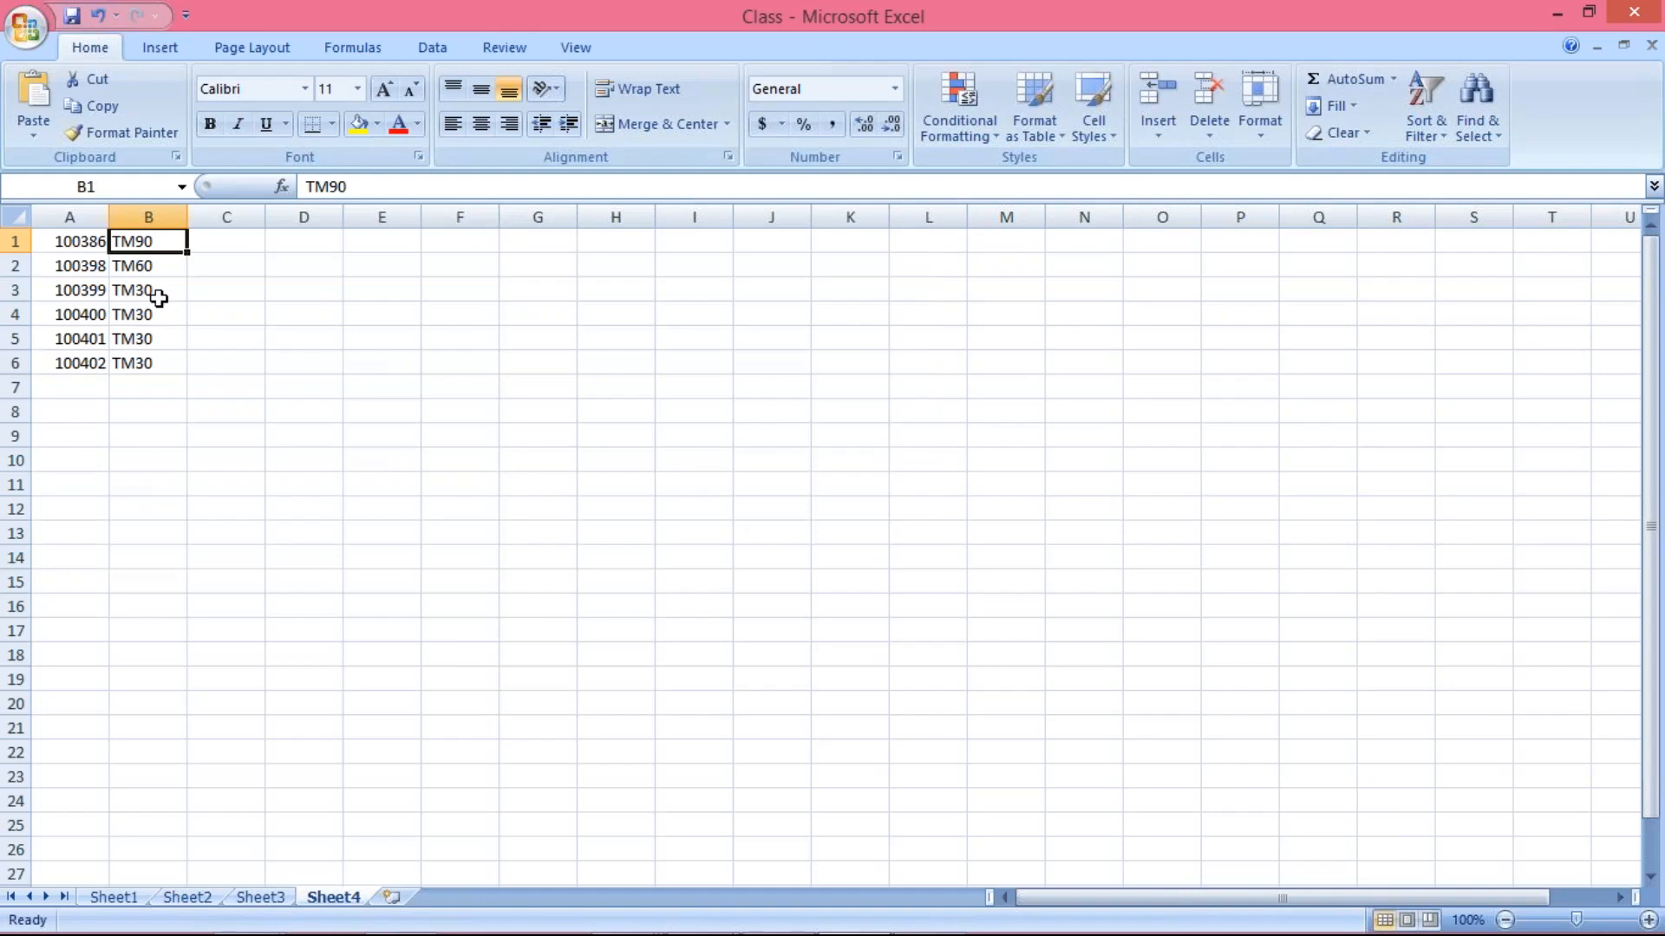
pyautogui.click(130, 413)
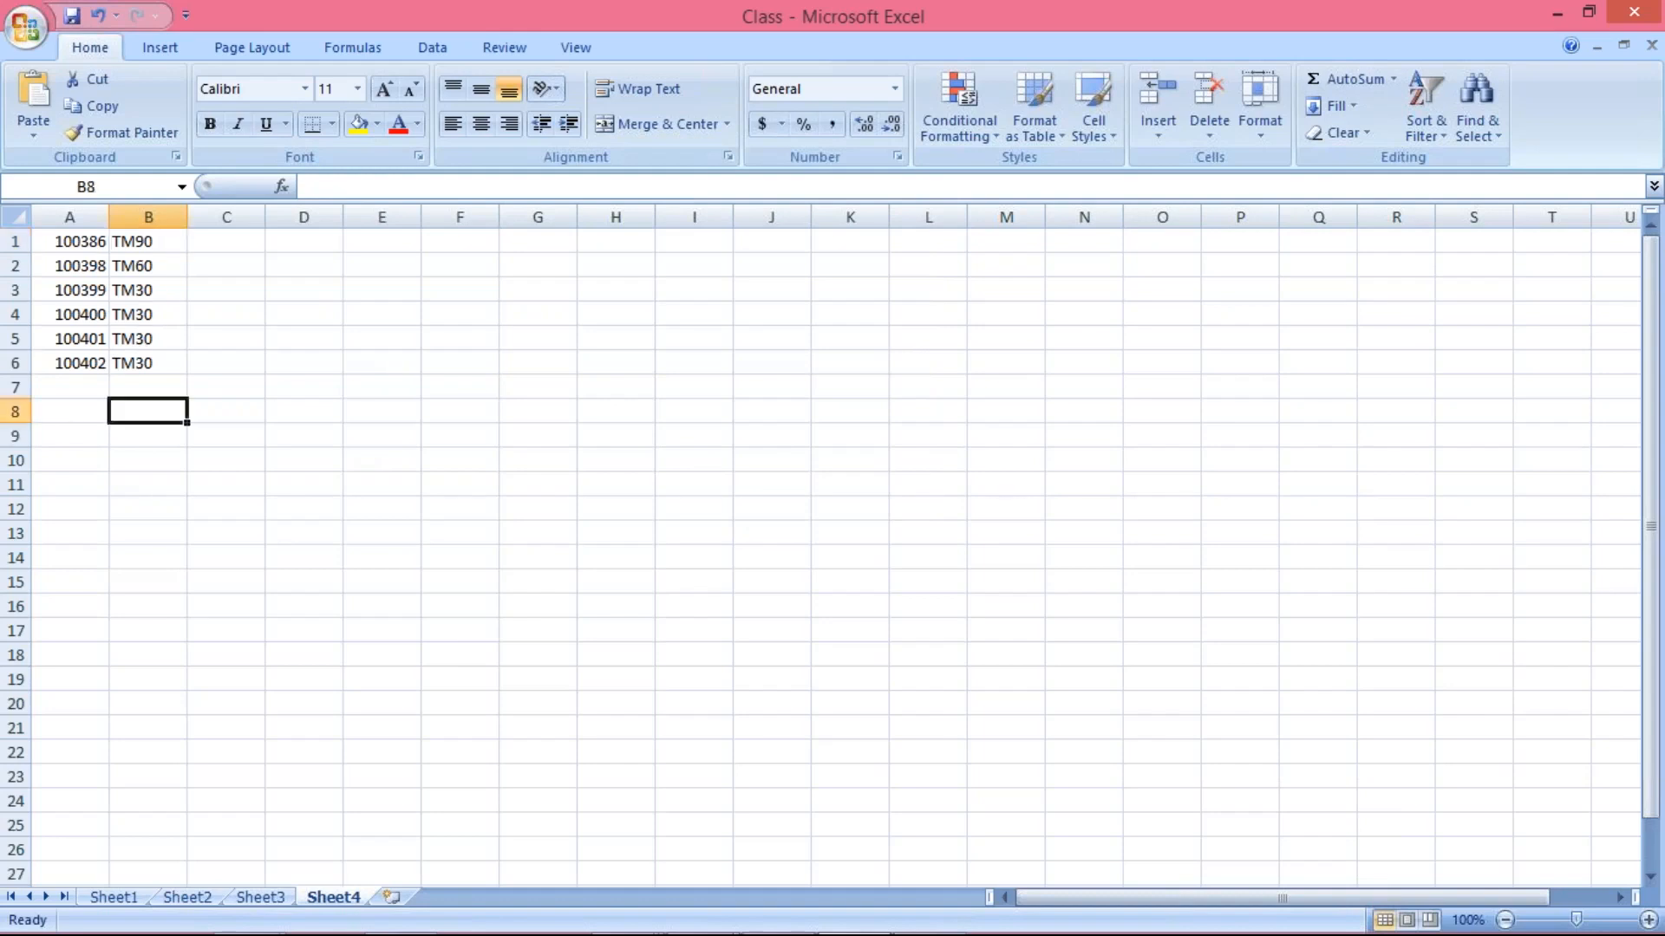
pyautogui.click(84, 238)
pyautogui.moveTo(83, 238); pyautogui.dragTo(81, 369)
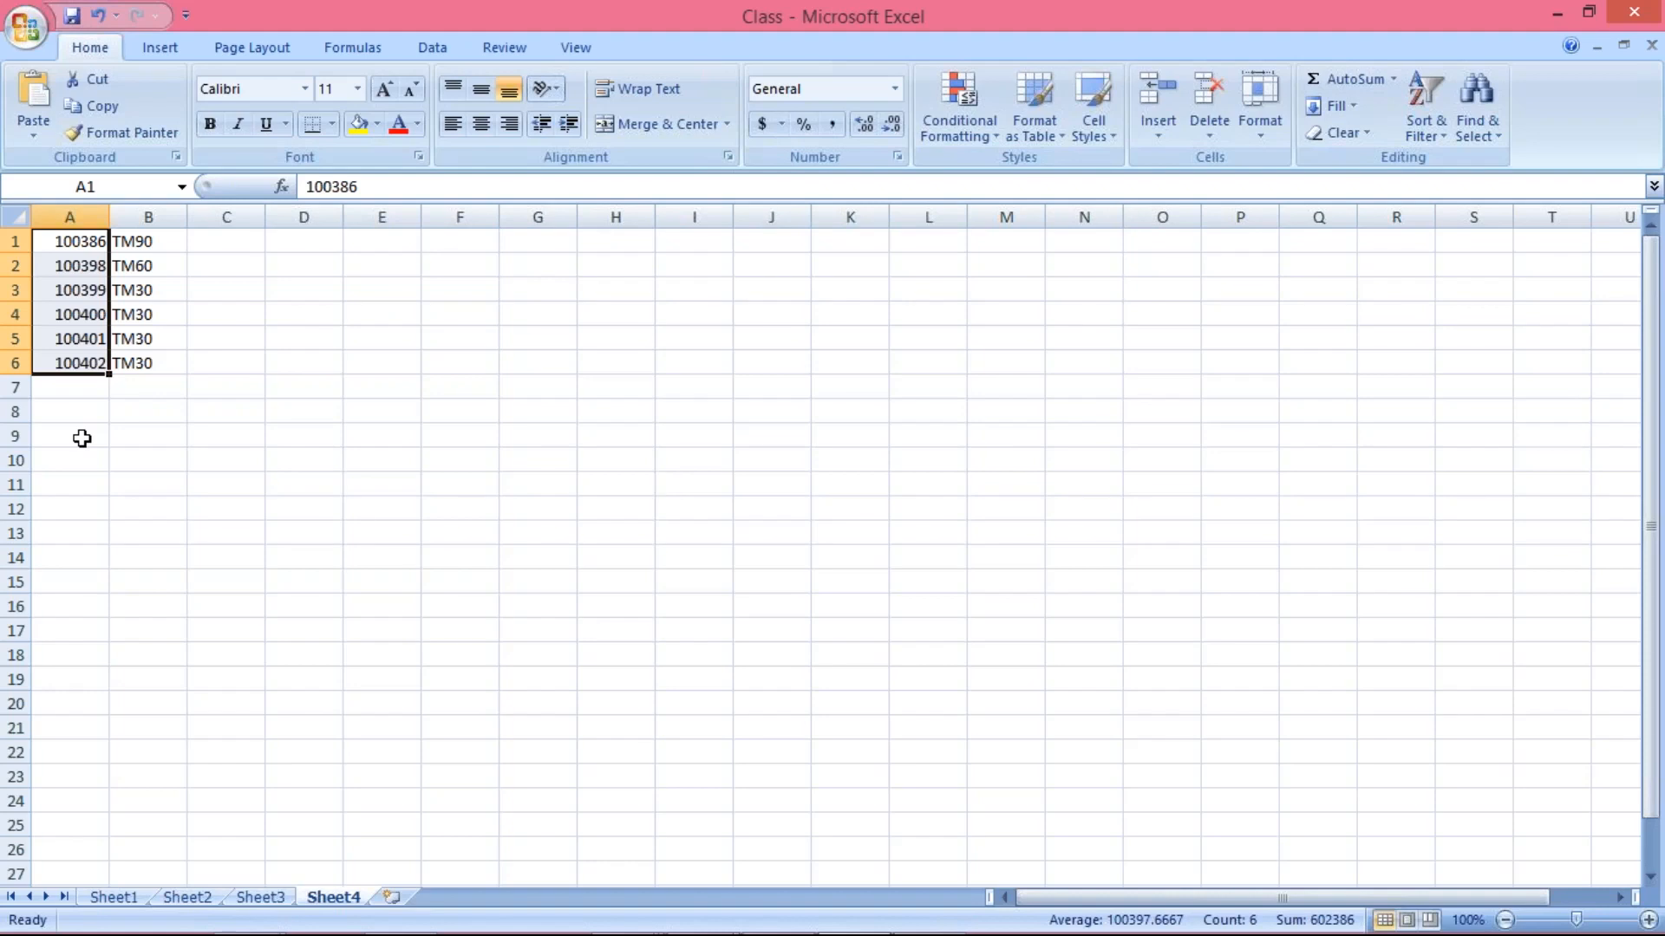
pyautogui.click(149, 241)
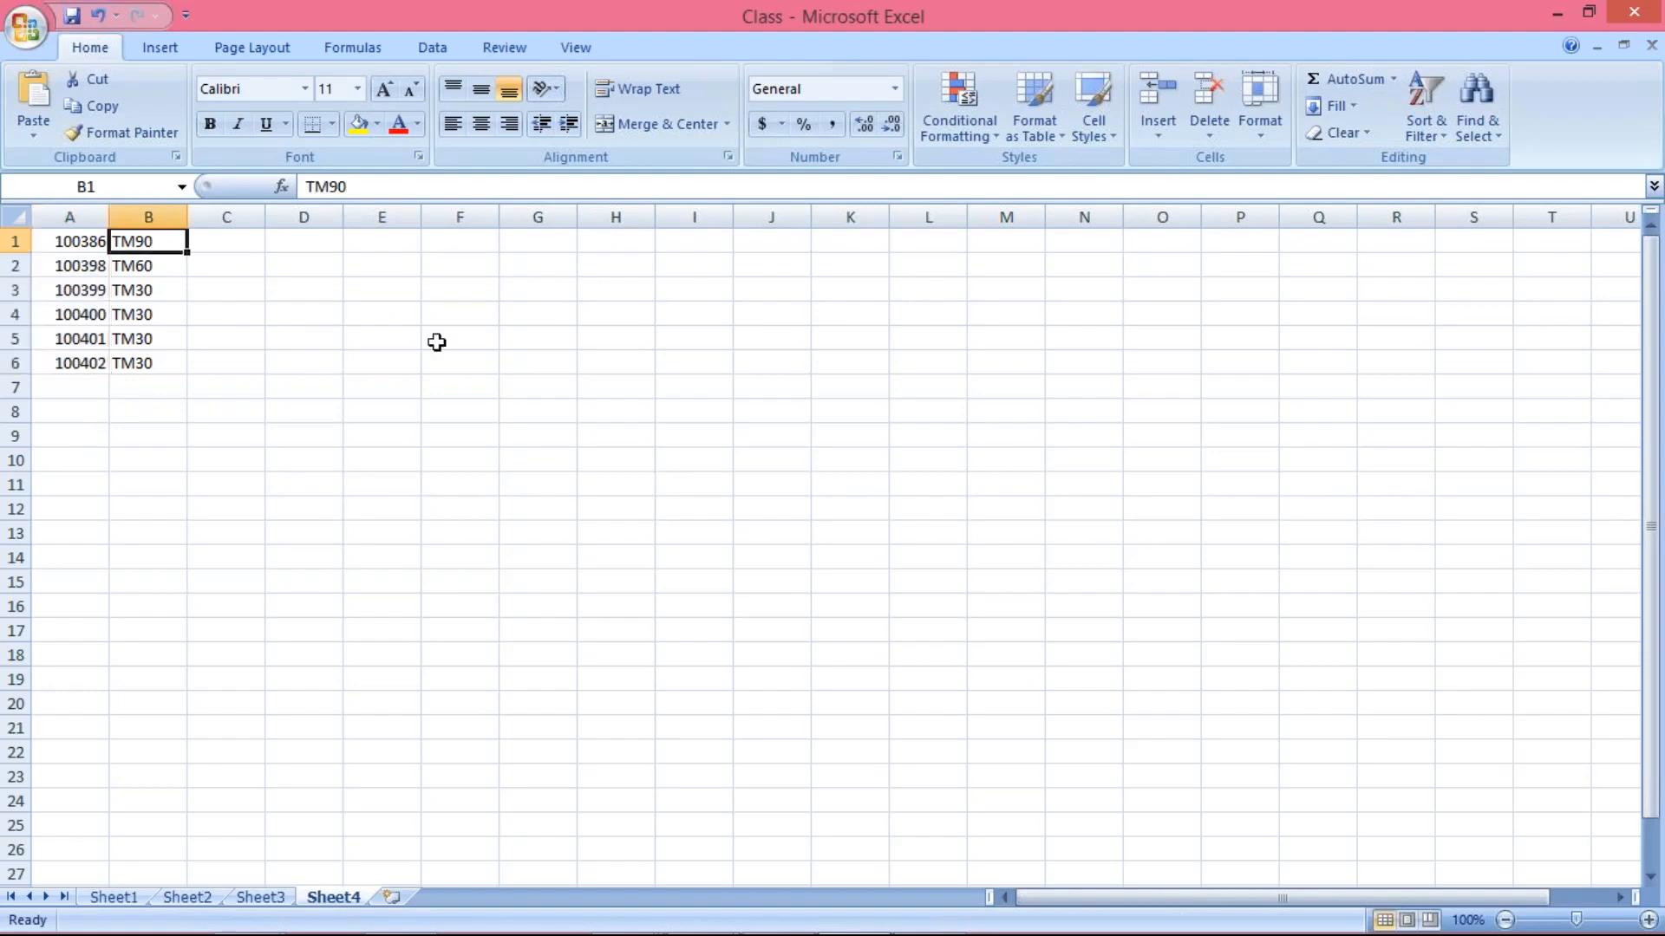
pyautogui.click(1424, 130)
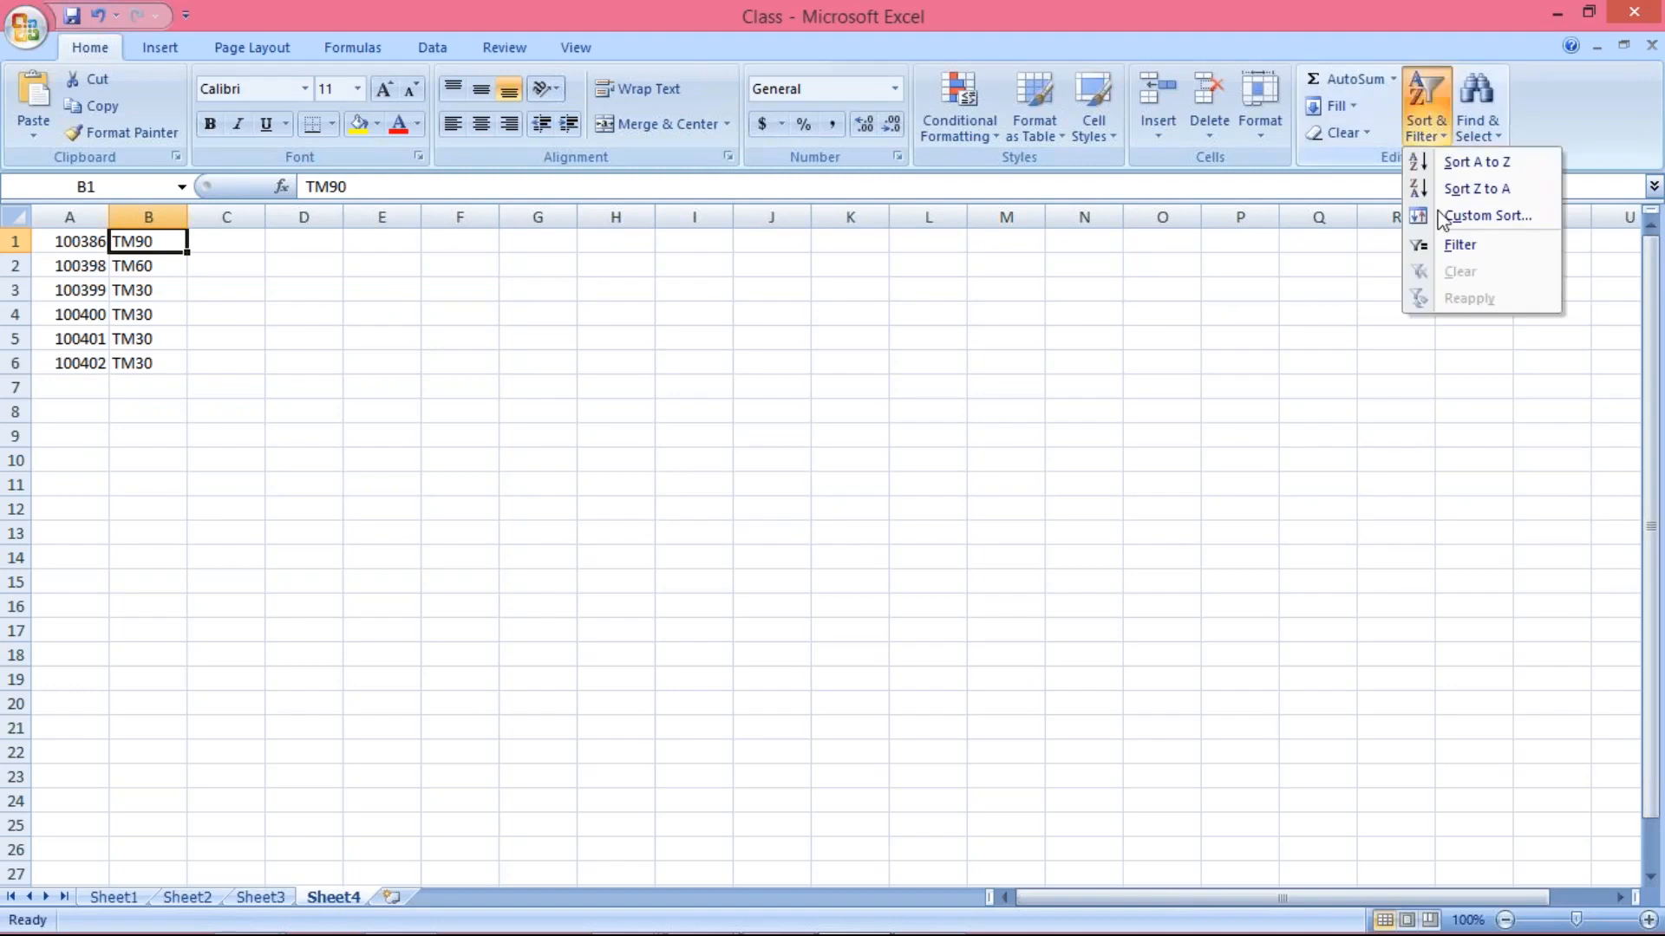
pyautogui.click(1446, 253)
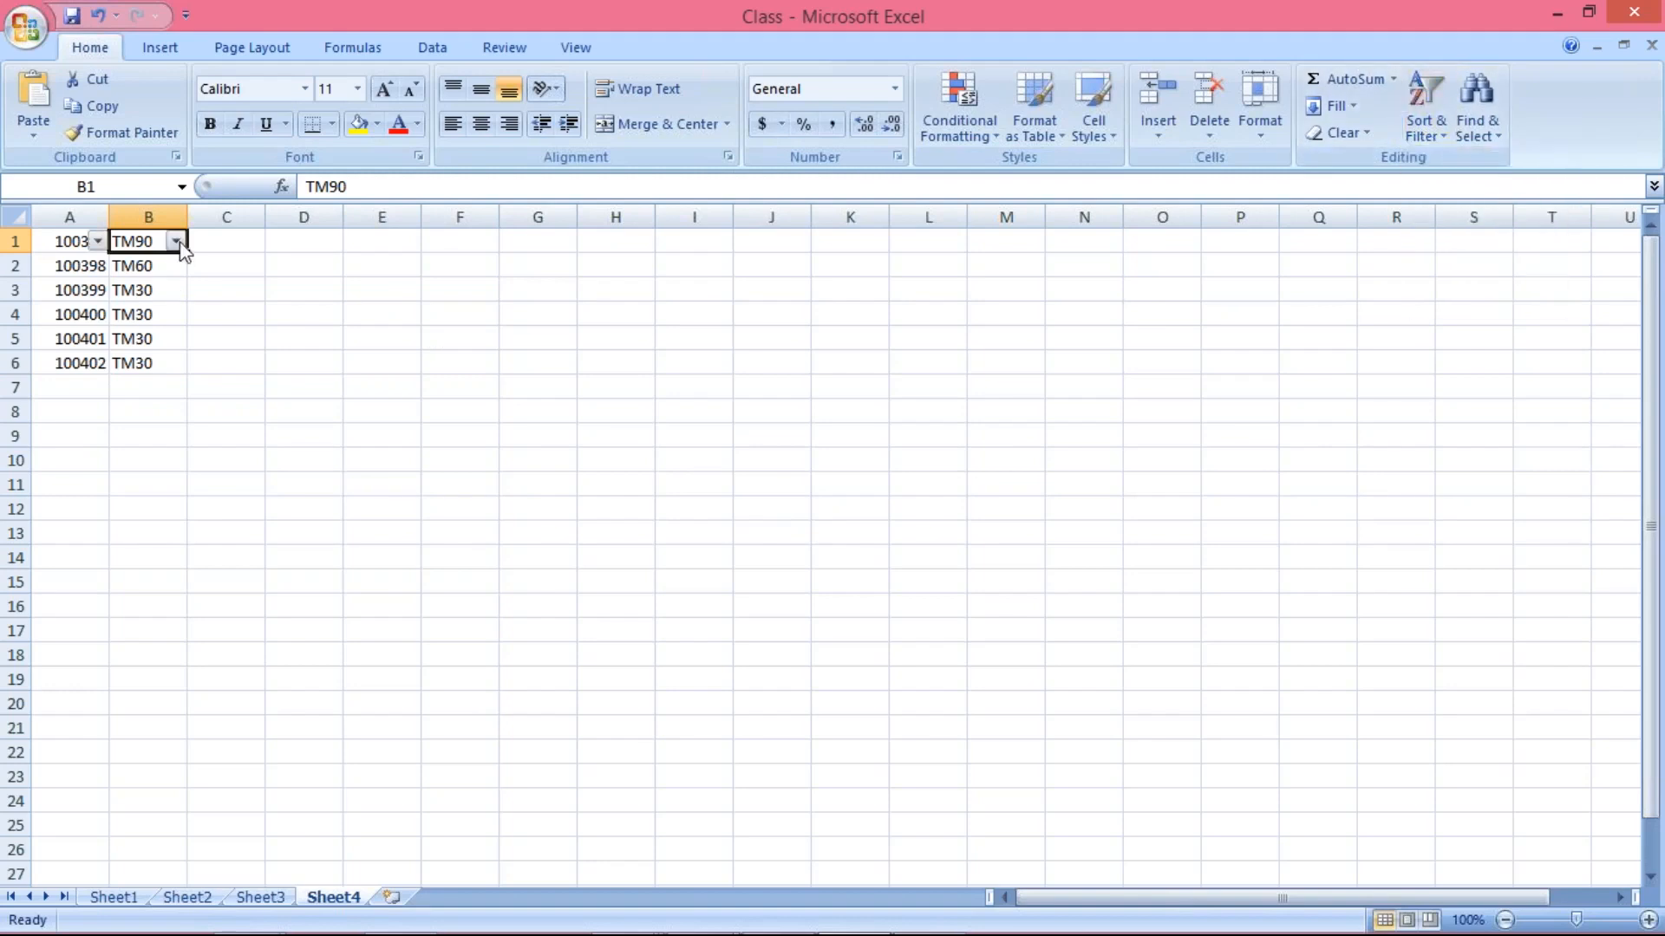
# Filter the payment terms column so that only the TM30 vendors are listed
pyautogui.click(175, 241)
pyautogui.click(104, 433)
pyautogui.click(101, 453)
pyautogui.click(123, 652)
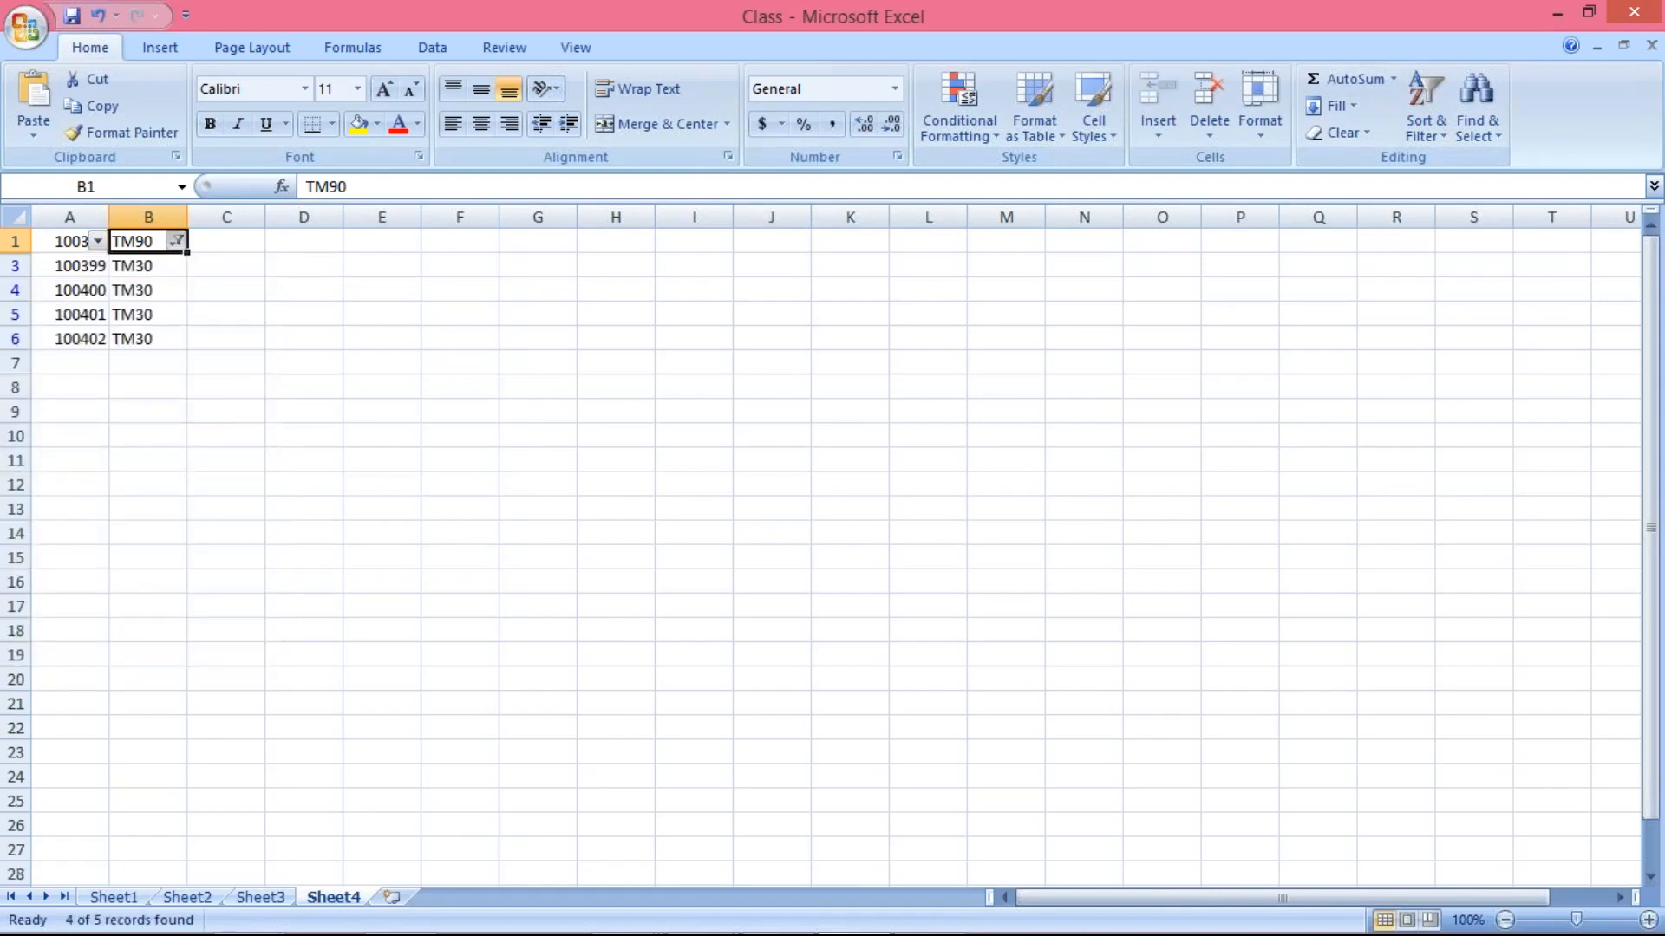
pyautogui.click(177, 242)
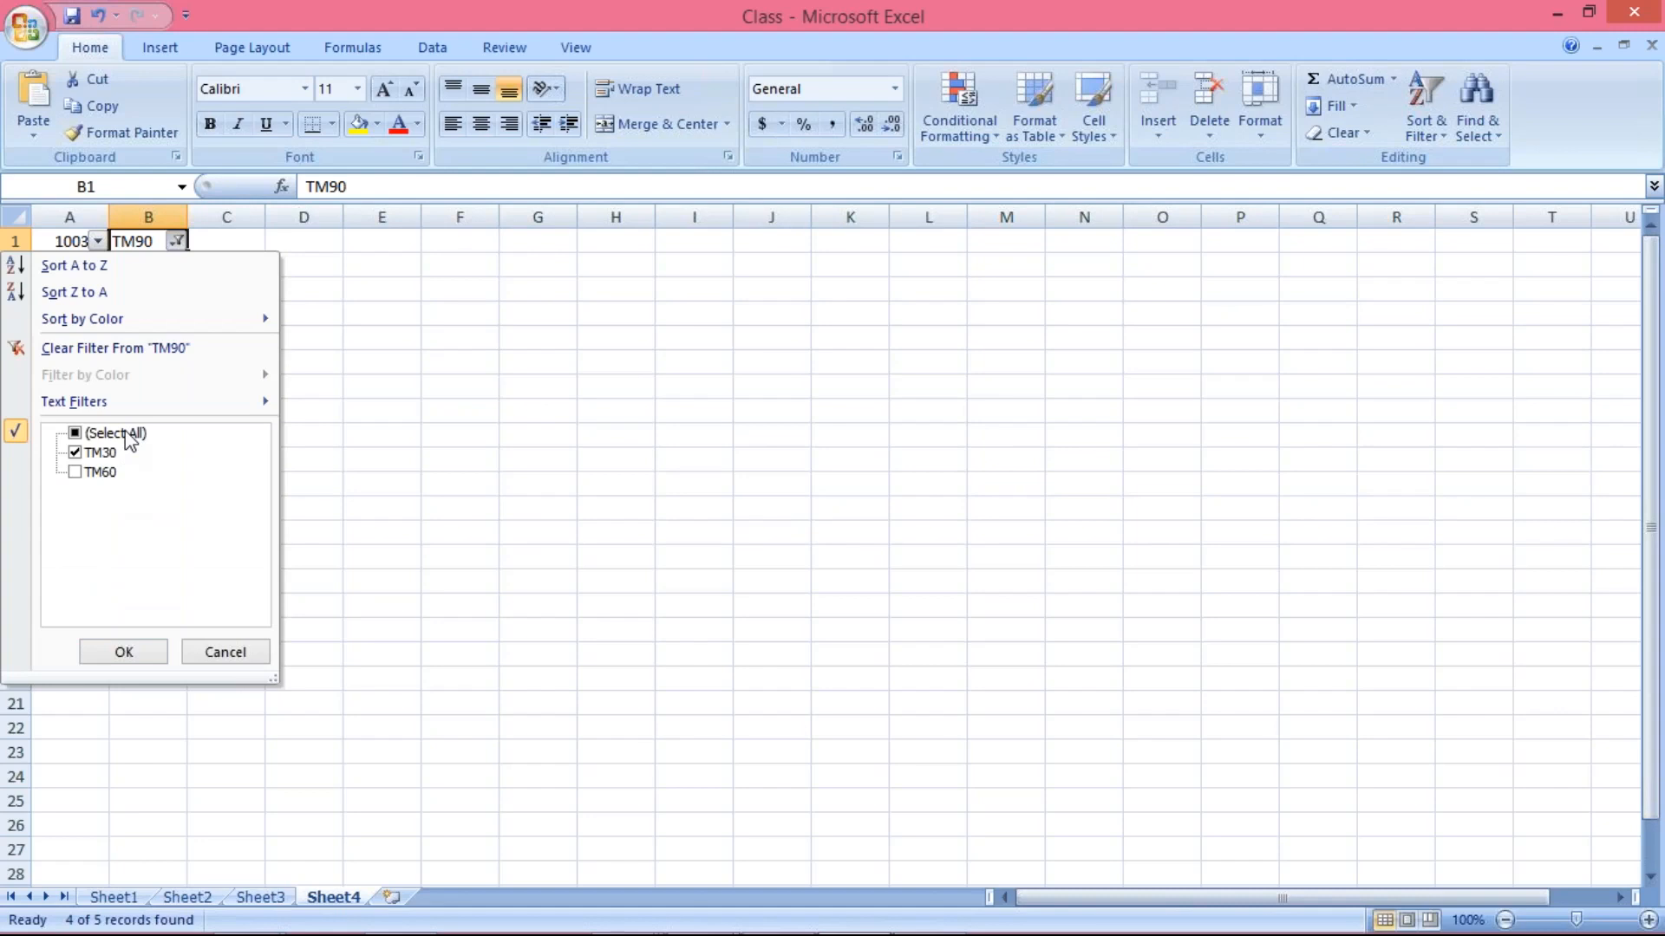
pyautogui.click(530, 477)
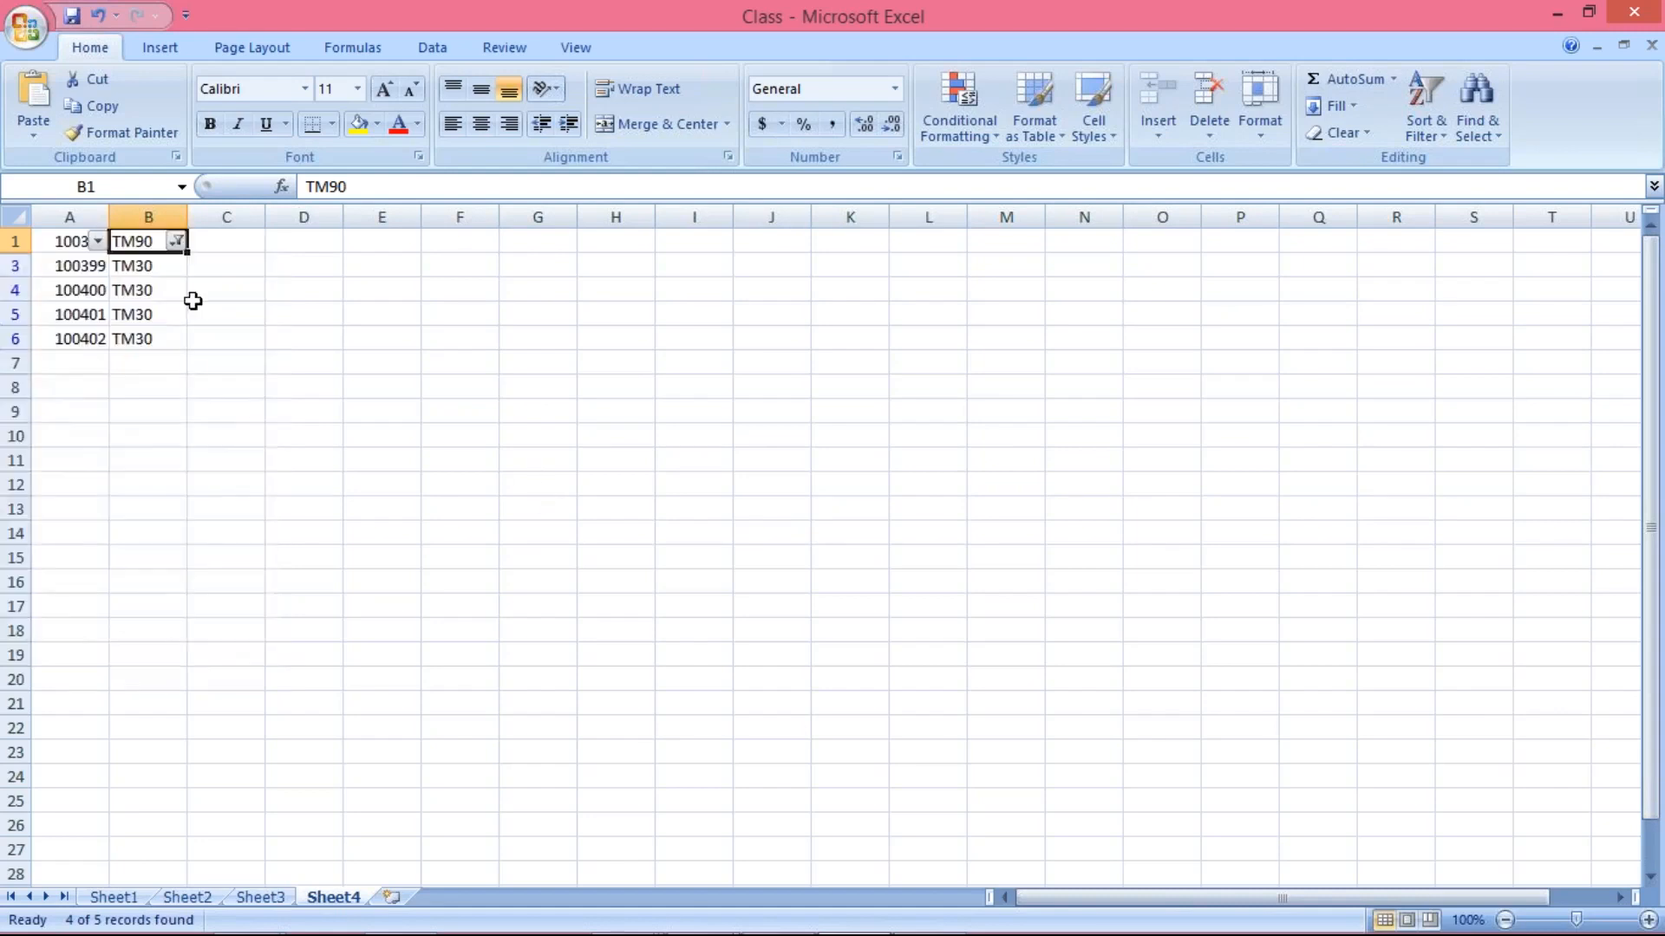
pyautogui.click(287, 335)
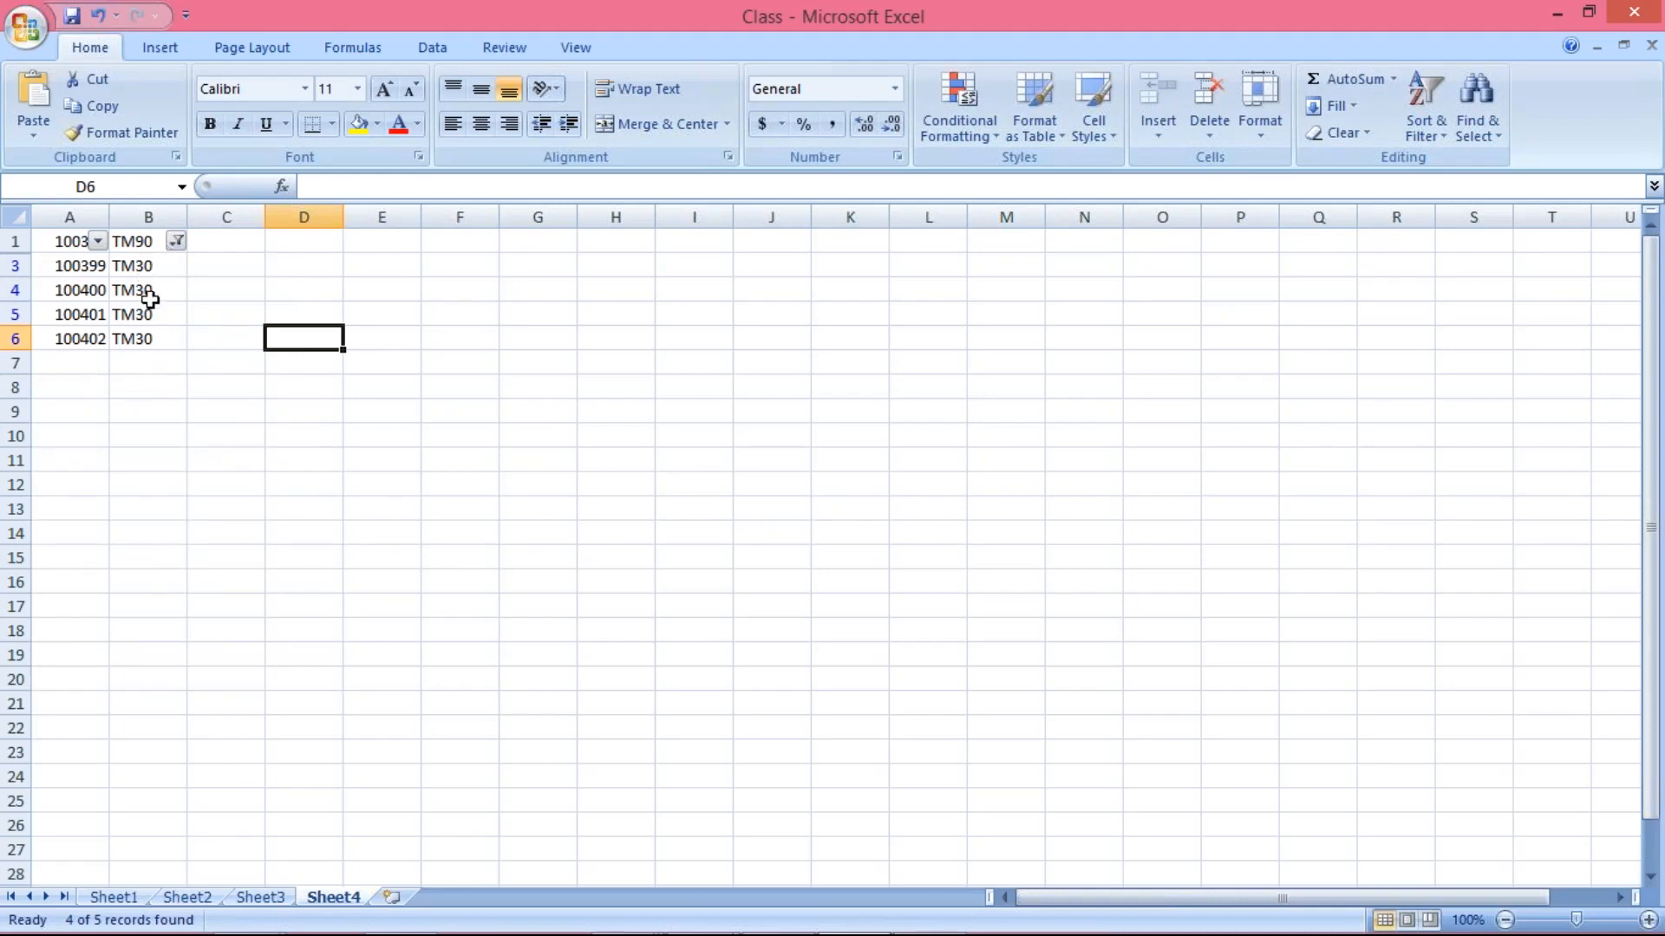
pyautogui.click(71, 266)
pyautogui.moveTo(71, 267); pyautogui.dragTo(143, 340)
pyautogui.click(299, 365)
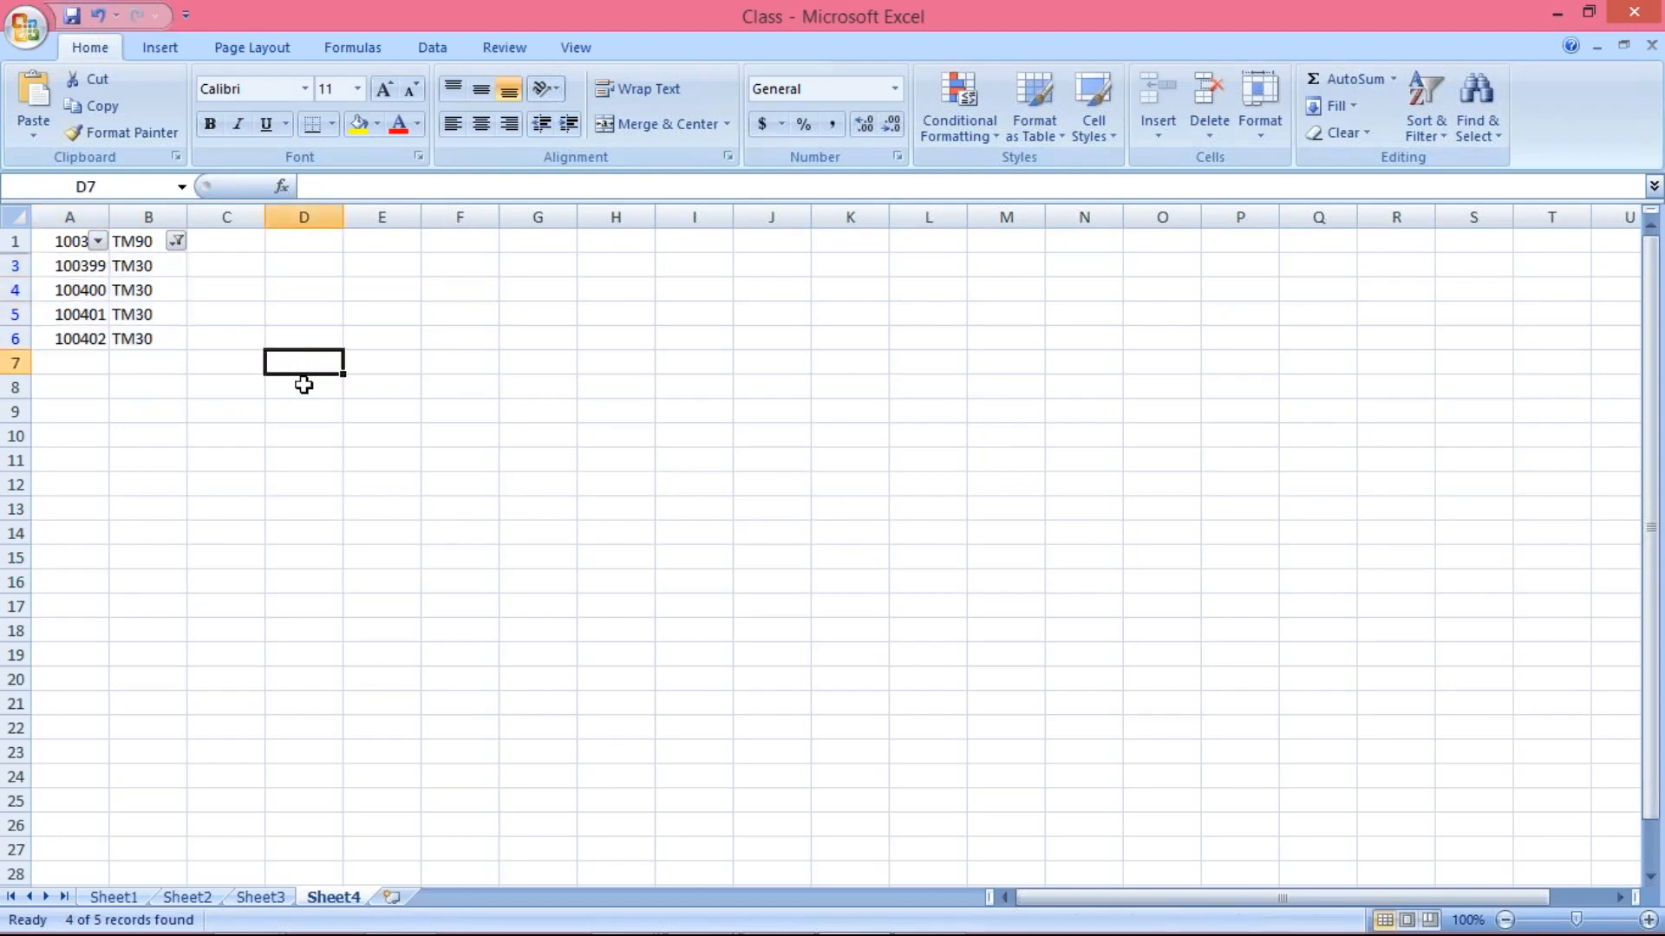
# Switch to SAP, return to the LFB1 selection screen and add Terms of Payment (ZTERM) as a selection field
pyautogui.moveTo(525, 910)
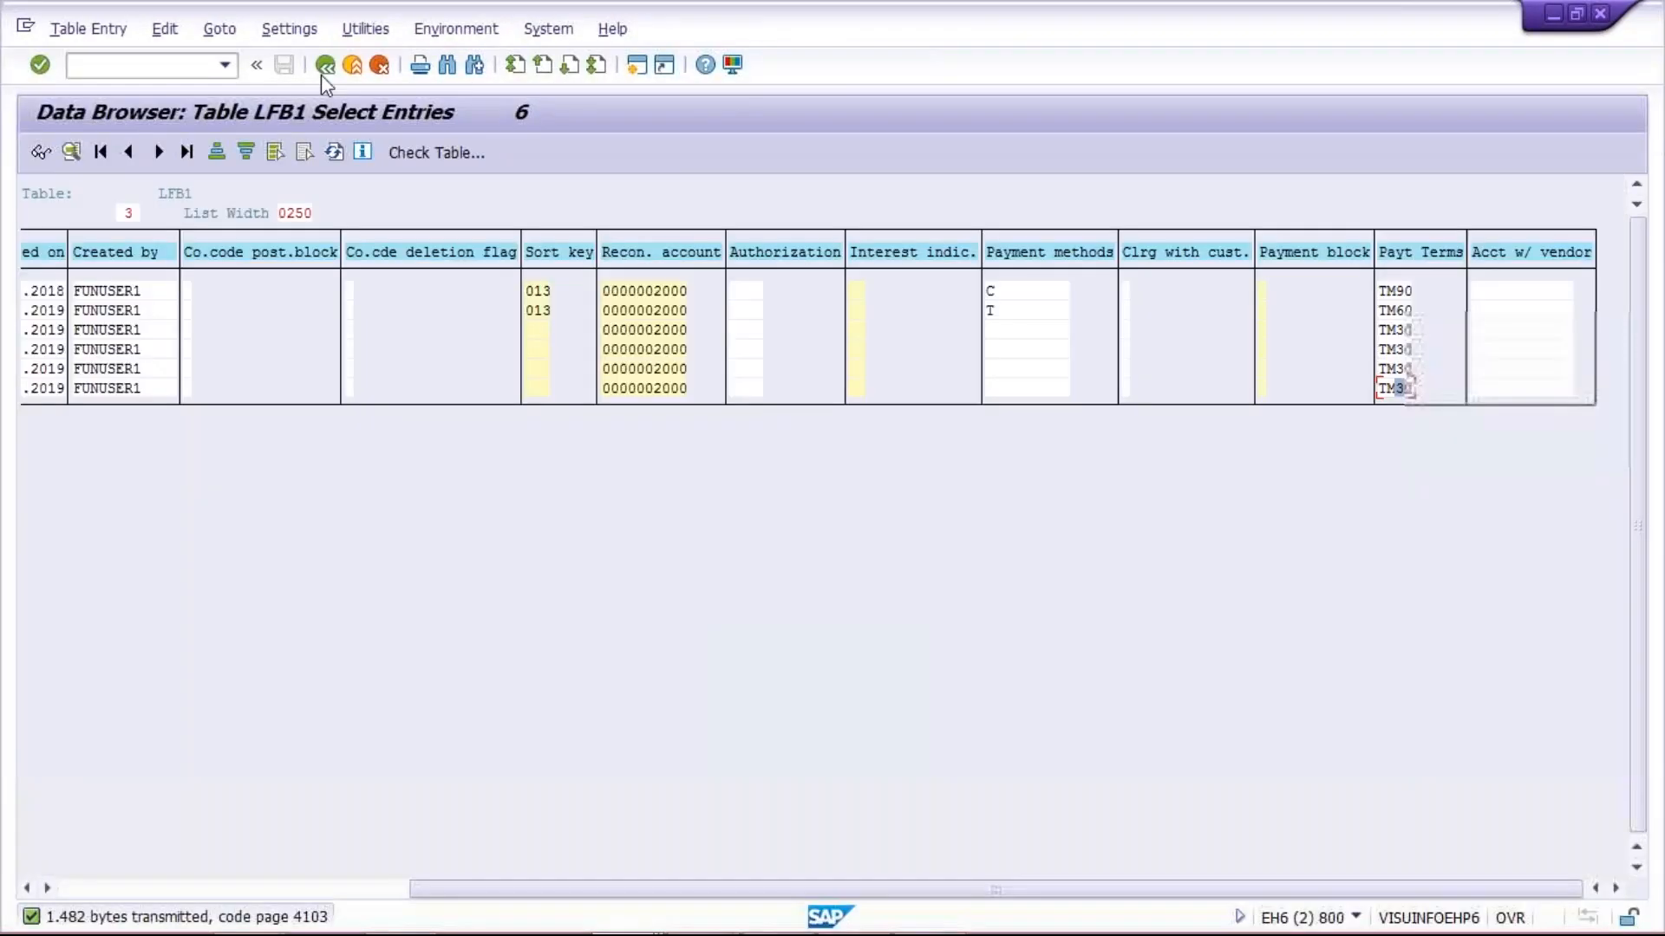
pyautogui.click(324, 69)
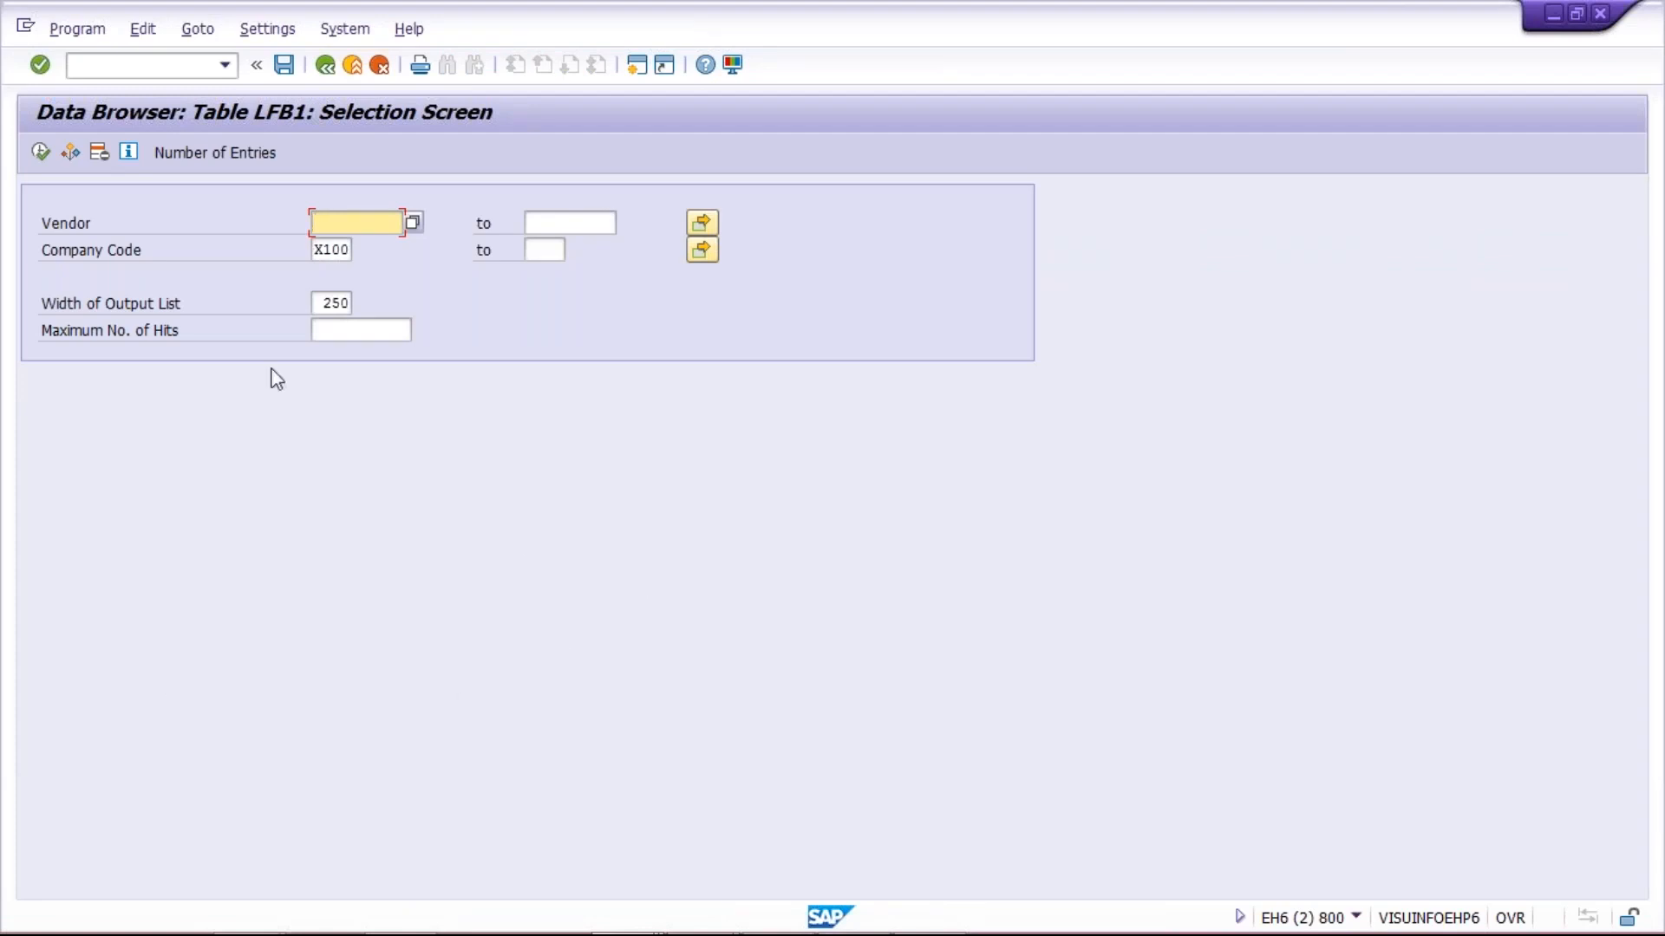
pyautogui.click(258, 30)
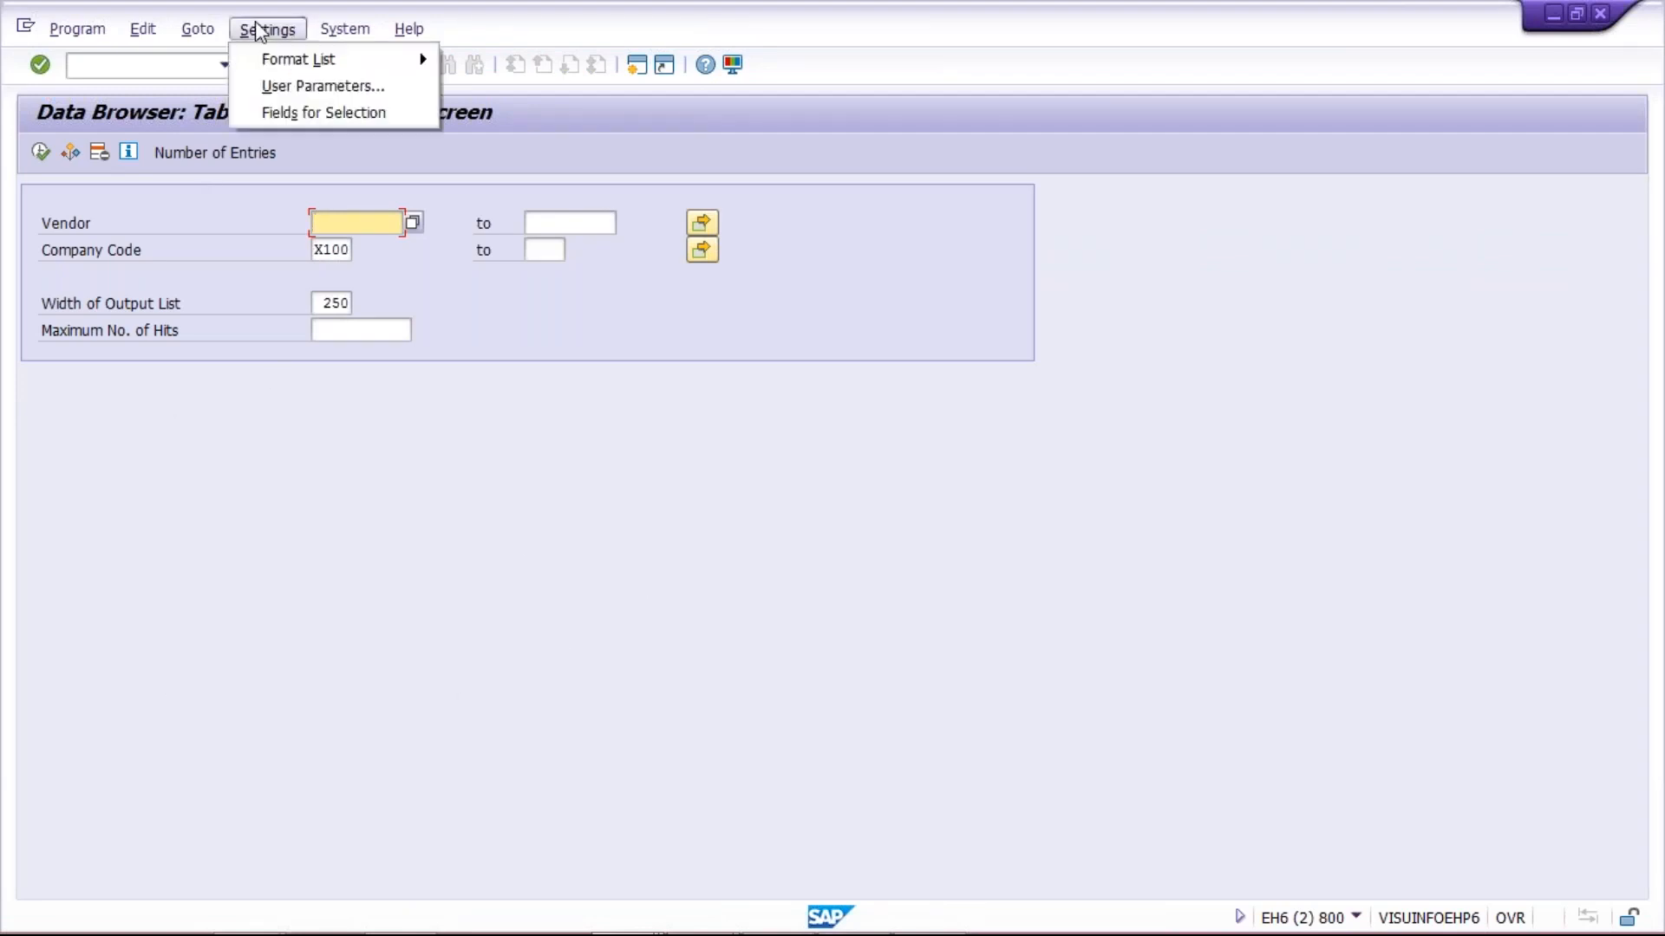
pyautogui.click(306, 113)
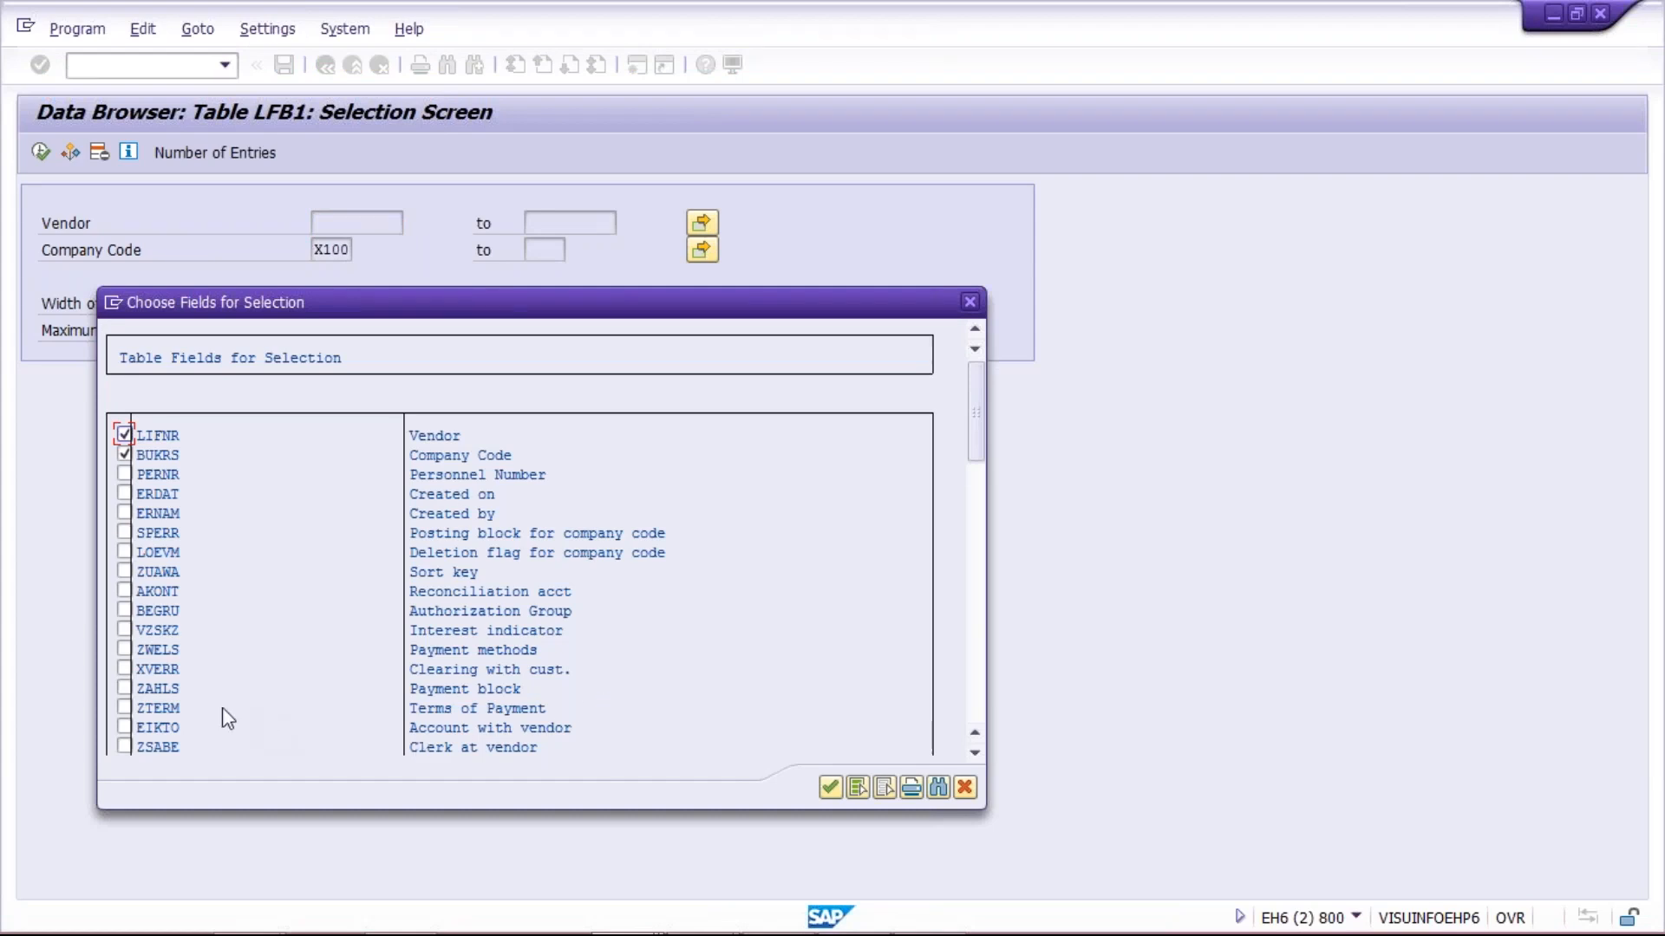
pyautogui.click(124, 707)
pyautogui.click(829, 787)
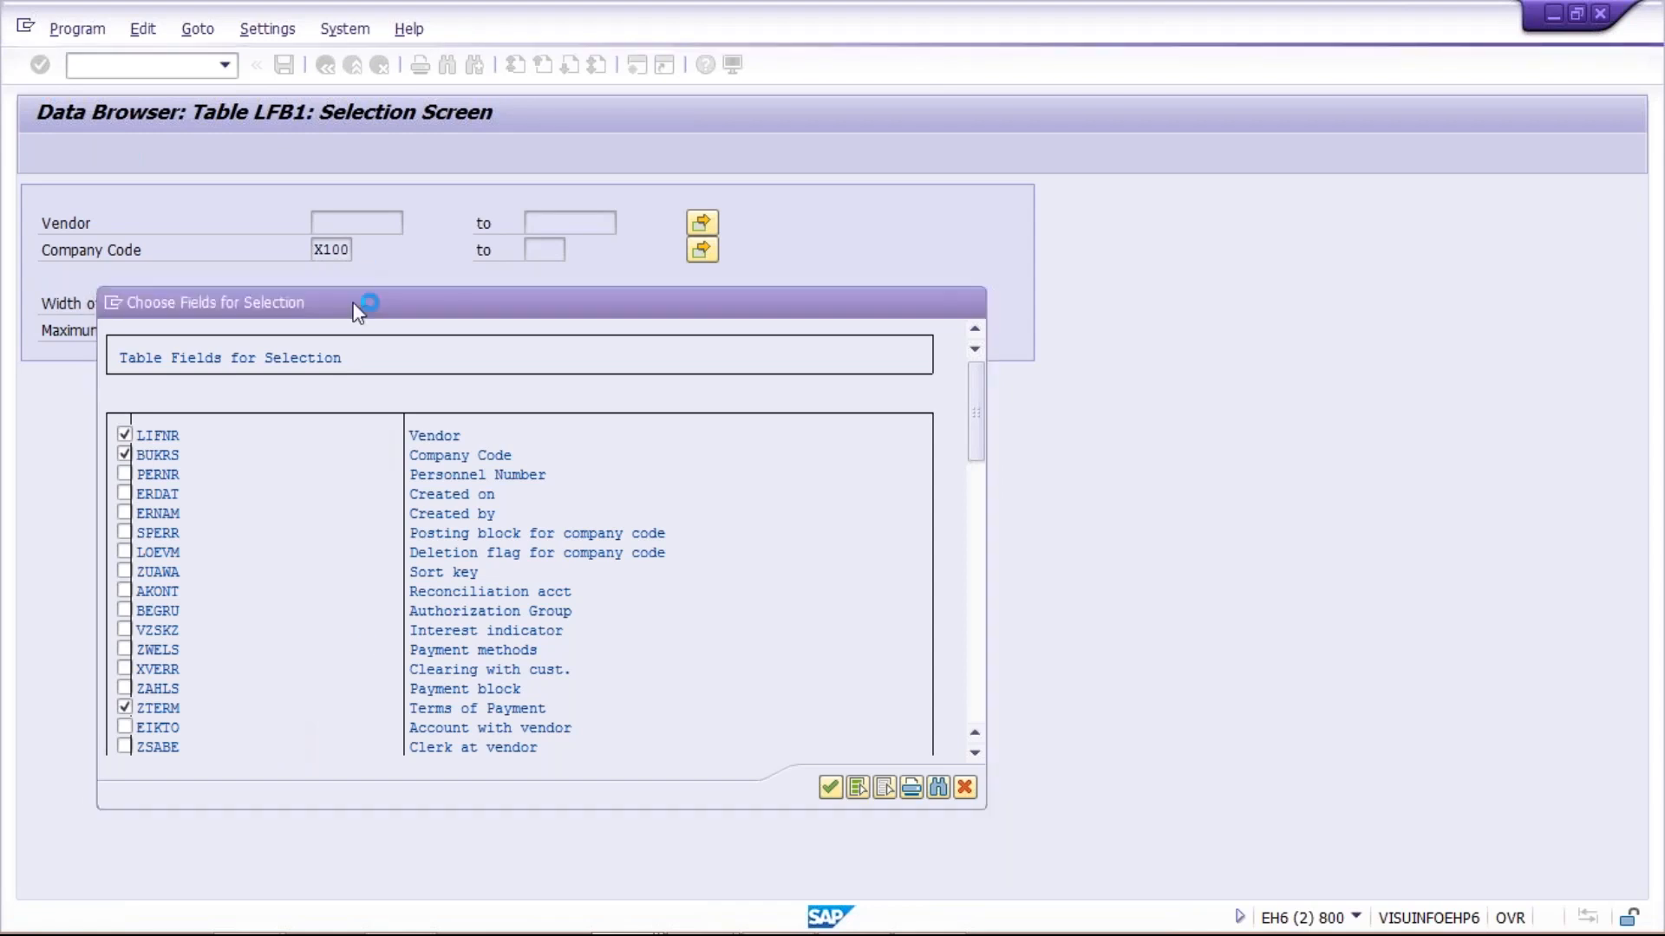
# Enter X100 as the company code on the LFB1 selection screen
pyautogui.click(345, 251)
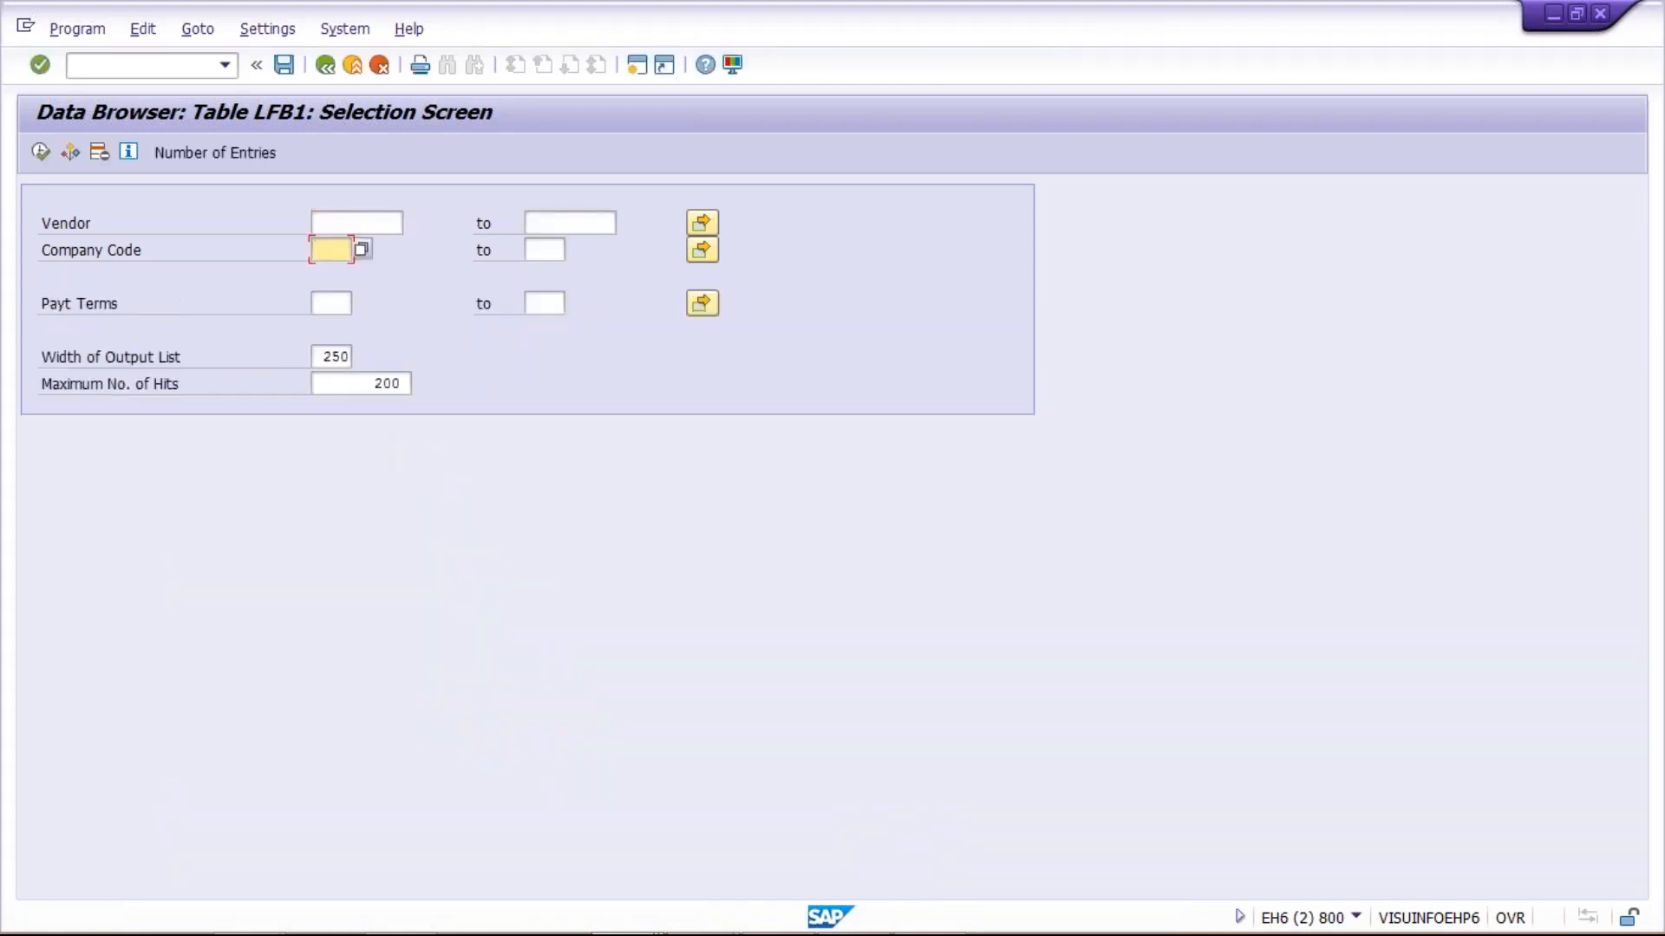
pyautogui.click(335, 270)
pyautogui.click(319, 222)
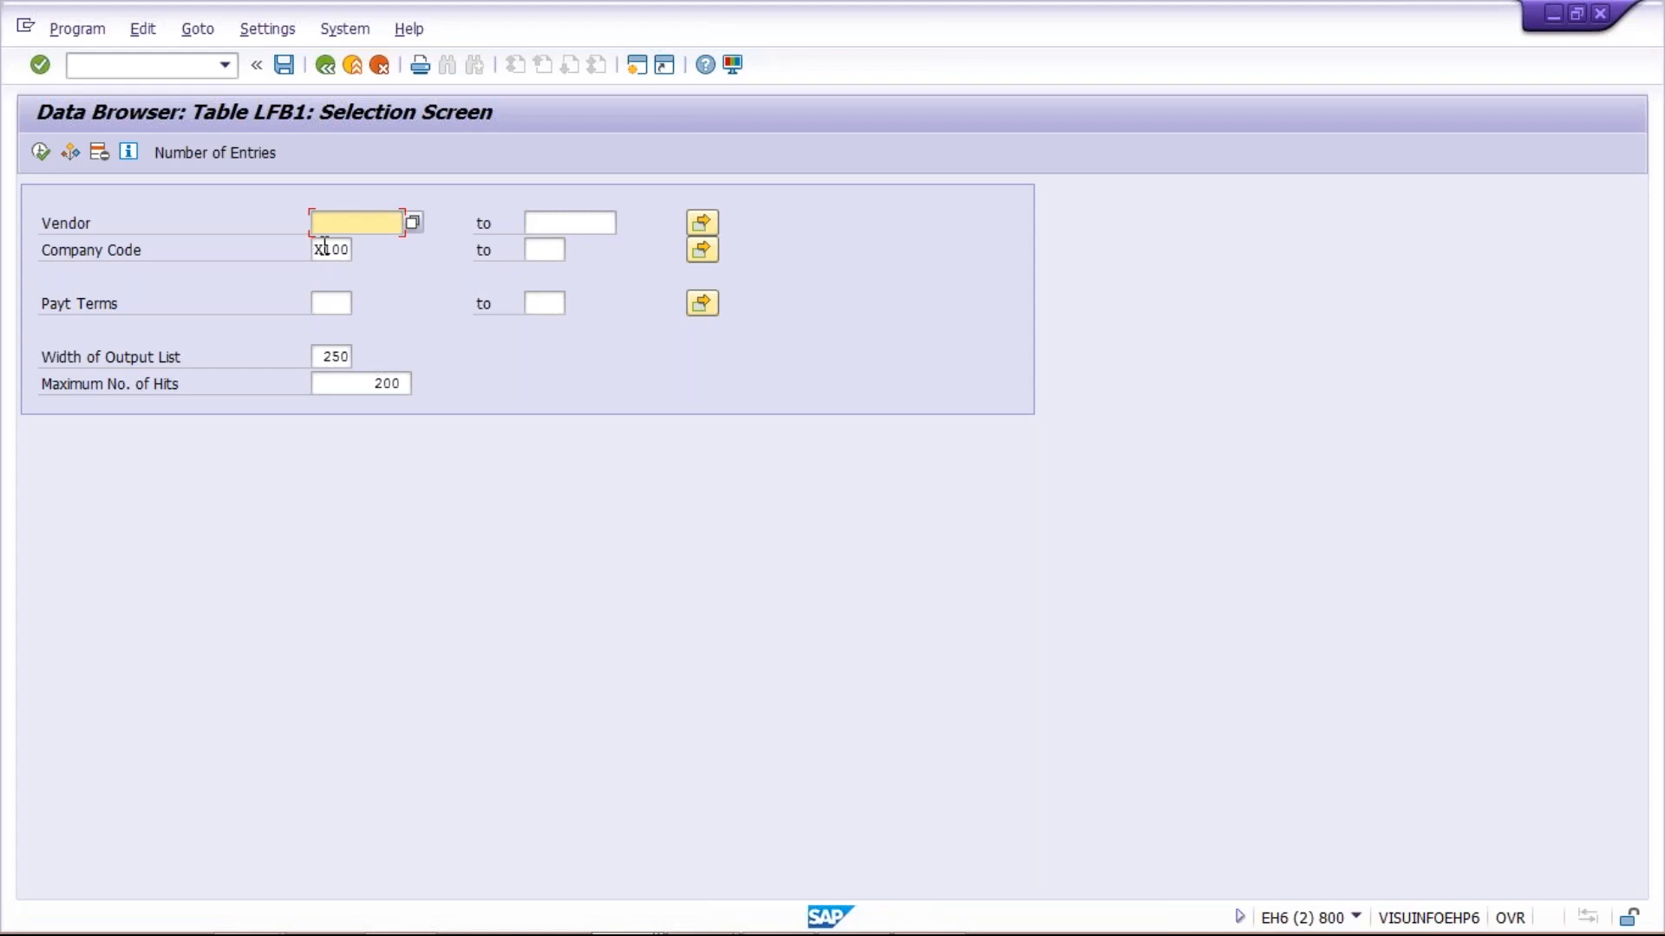
pyautogui.click(318, 249)
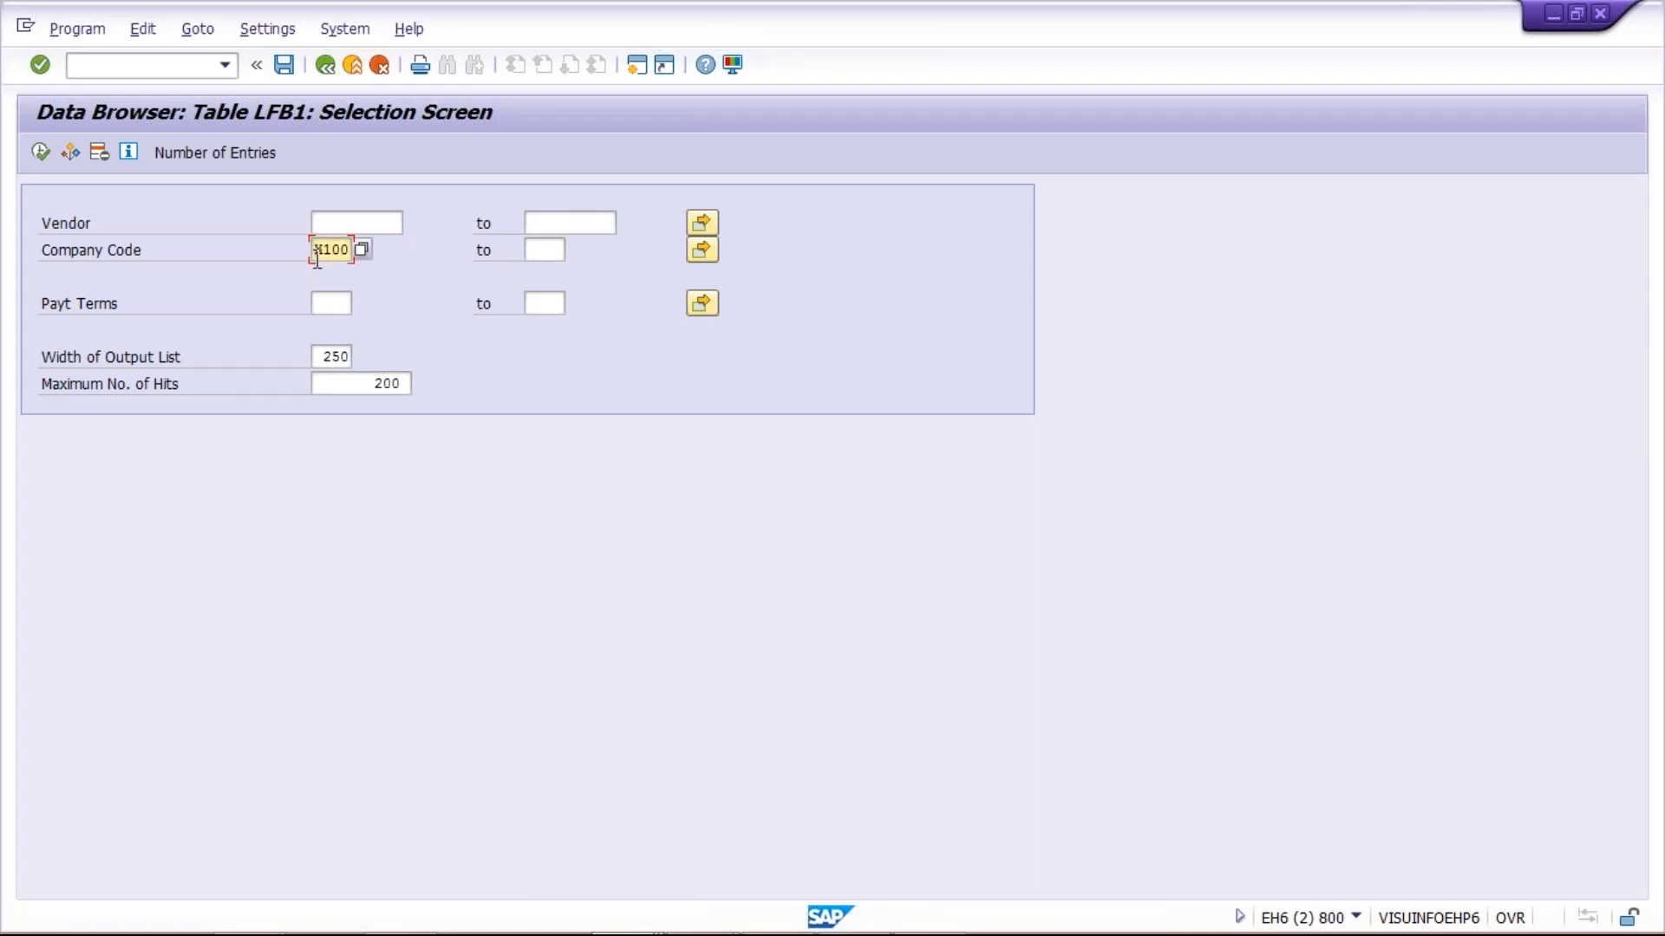
# Restrict the LFB1 selection to payment terms TM30 and run it
pyautogui.click(324, 305)
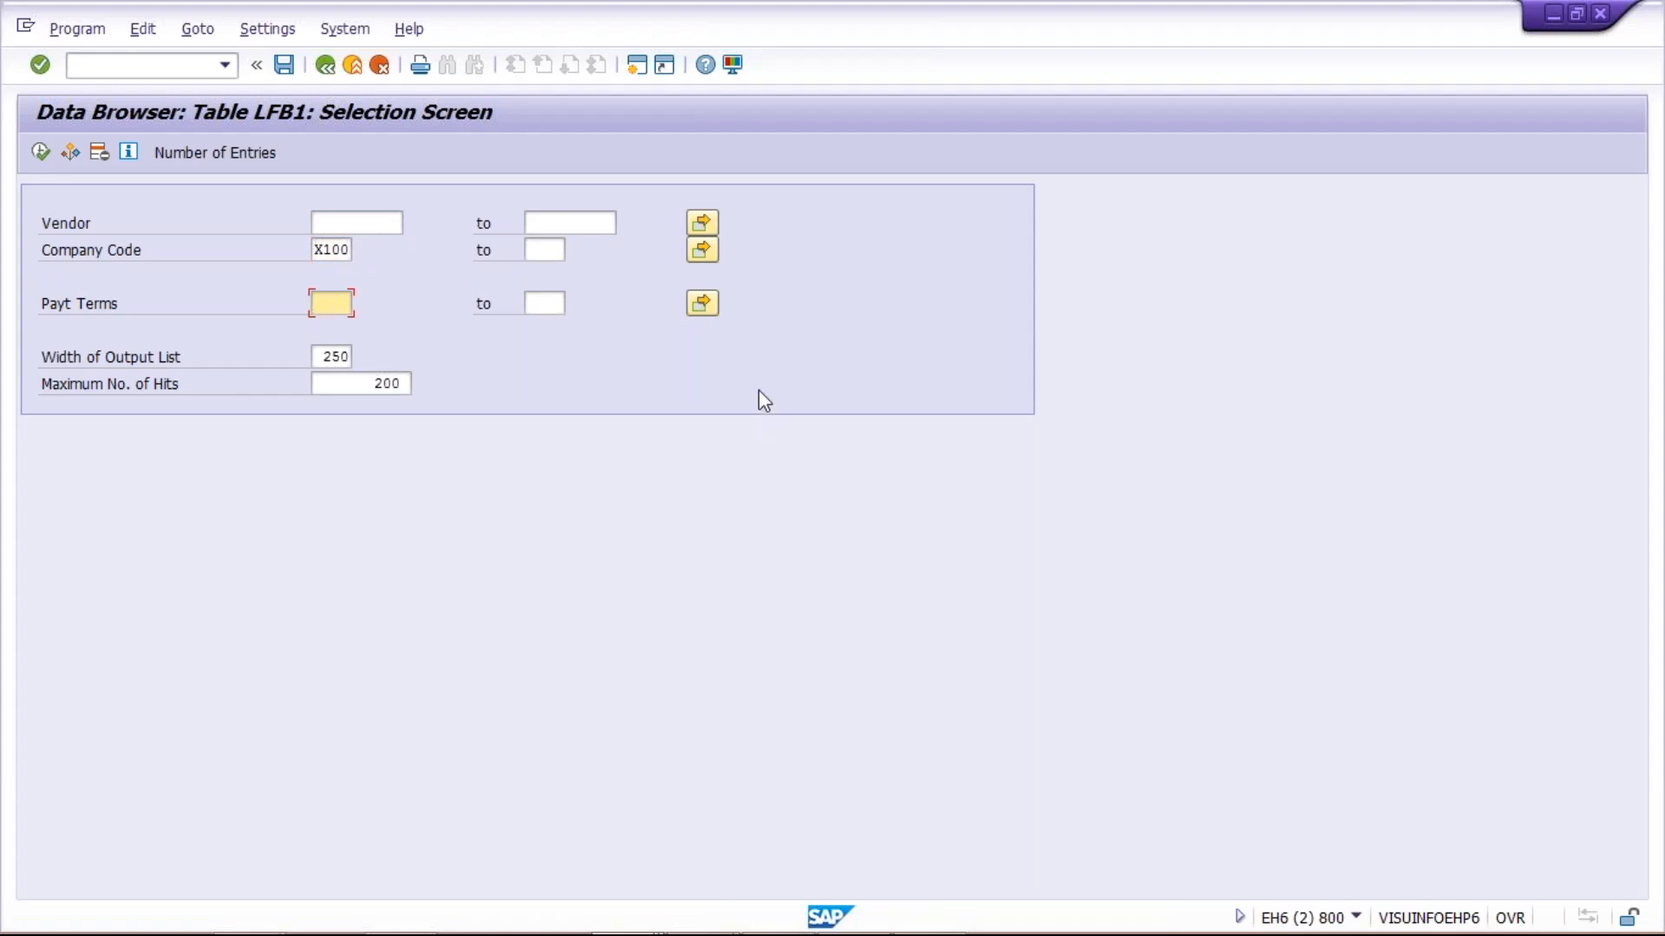
pyautogui.write('TM')
pyautogui.press('Down')
pyautogui.press('Down')
pyautogui.press('Return')
pyautogui.click(322, 250)
pyautogui.click(333, 221)
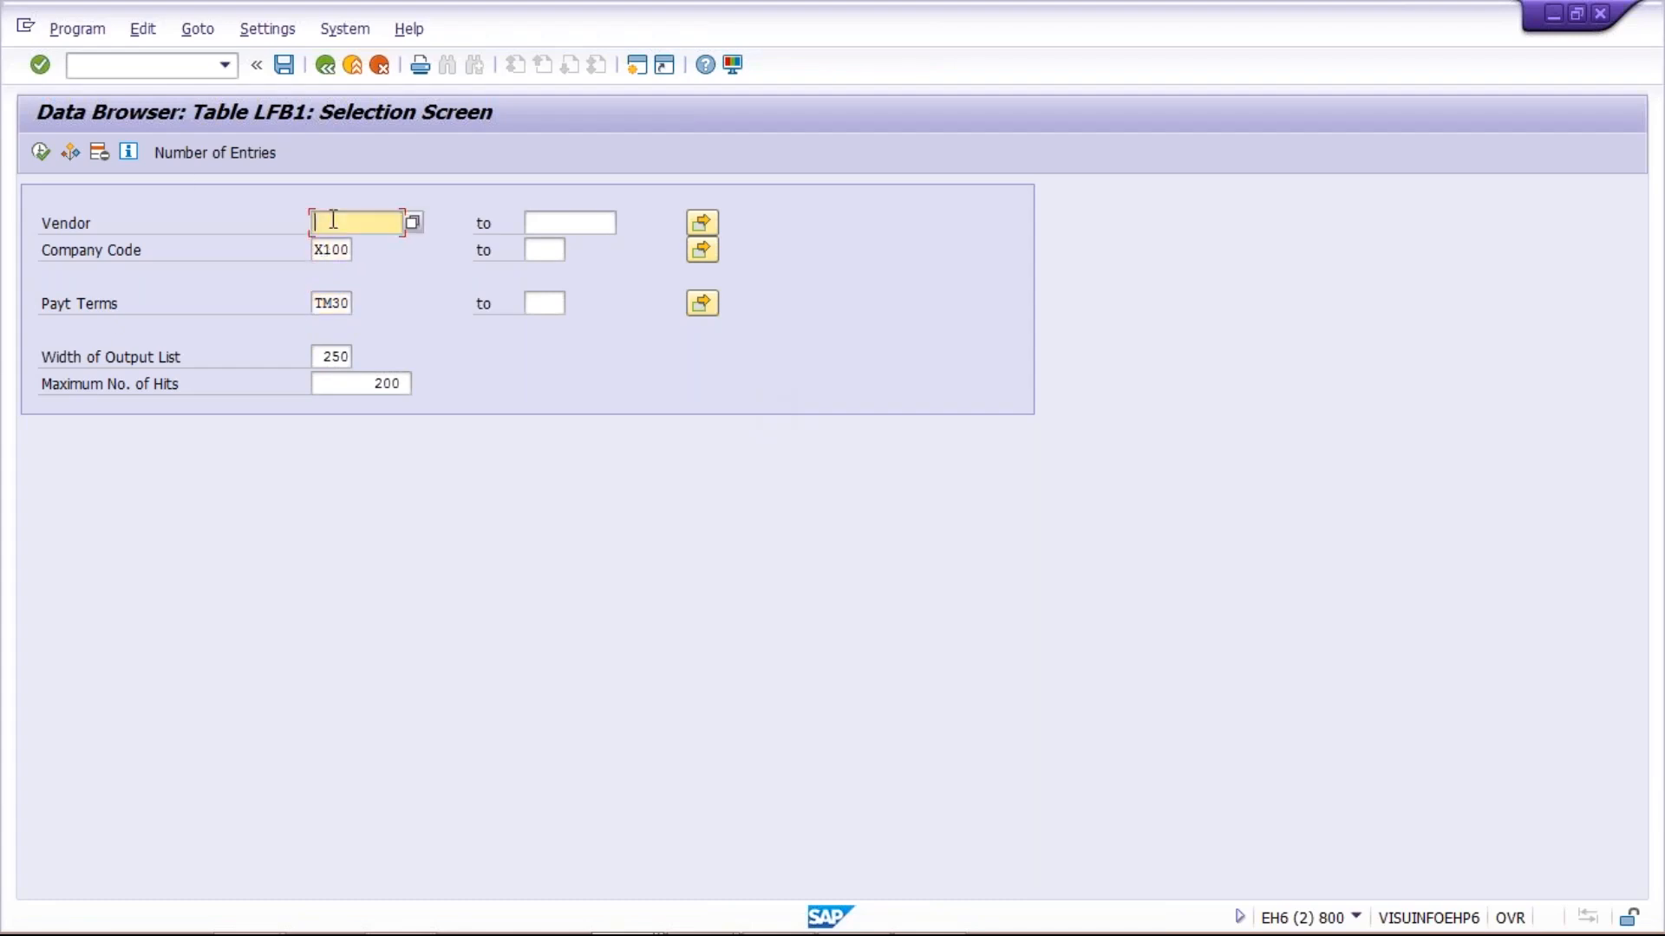
pyautogui.click(319, 250)
pyautogui.click(319, 303)
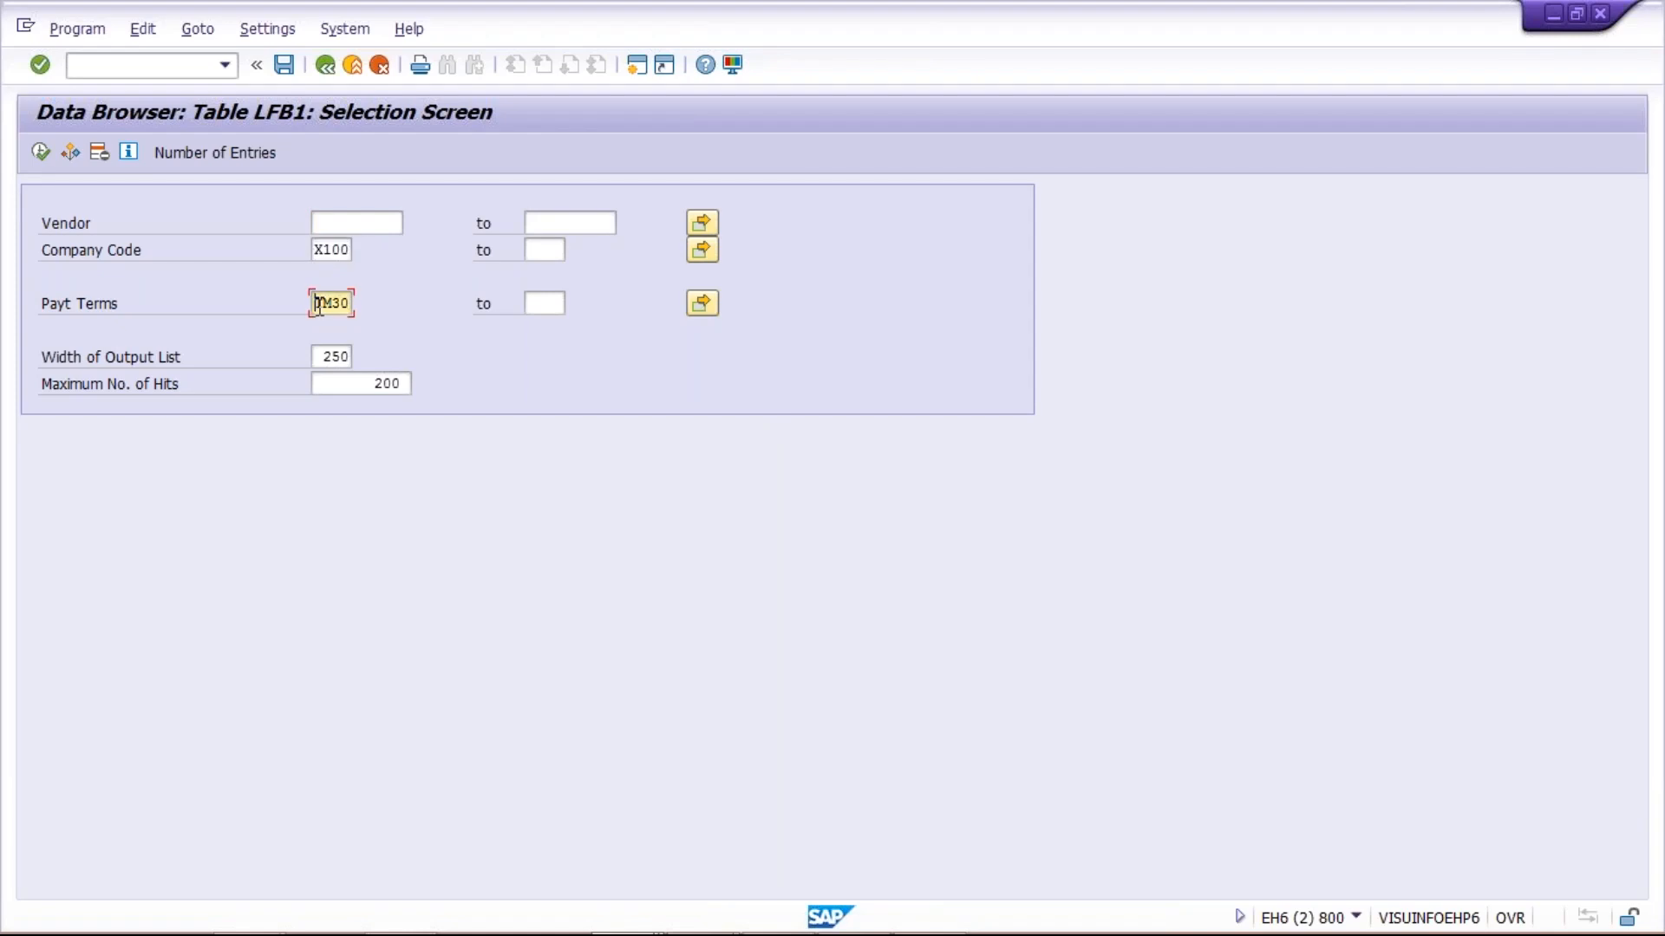
pyautogui.moveTo(314, 303); pyautogui.dragTo(376, 304)
pyautogui.click(46, 150)
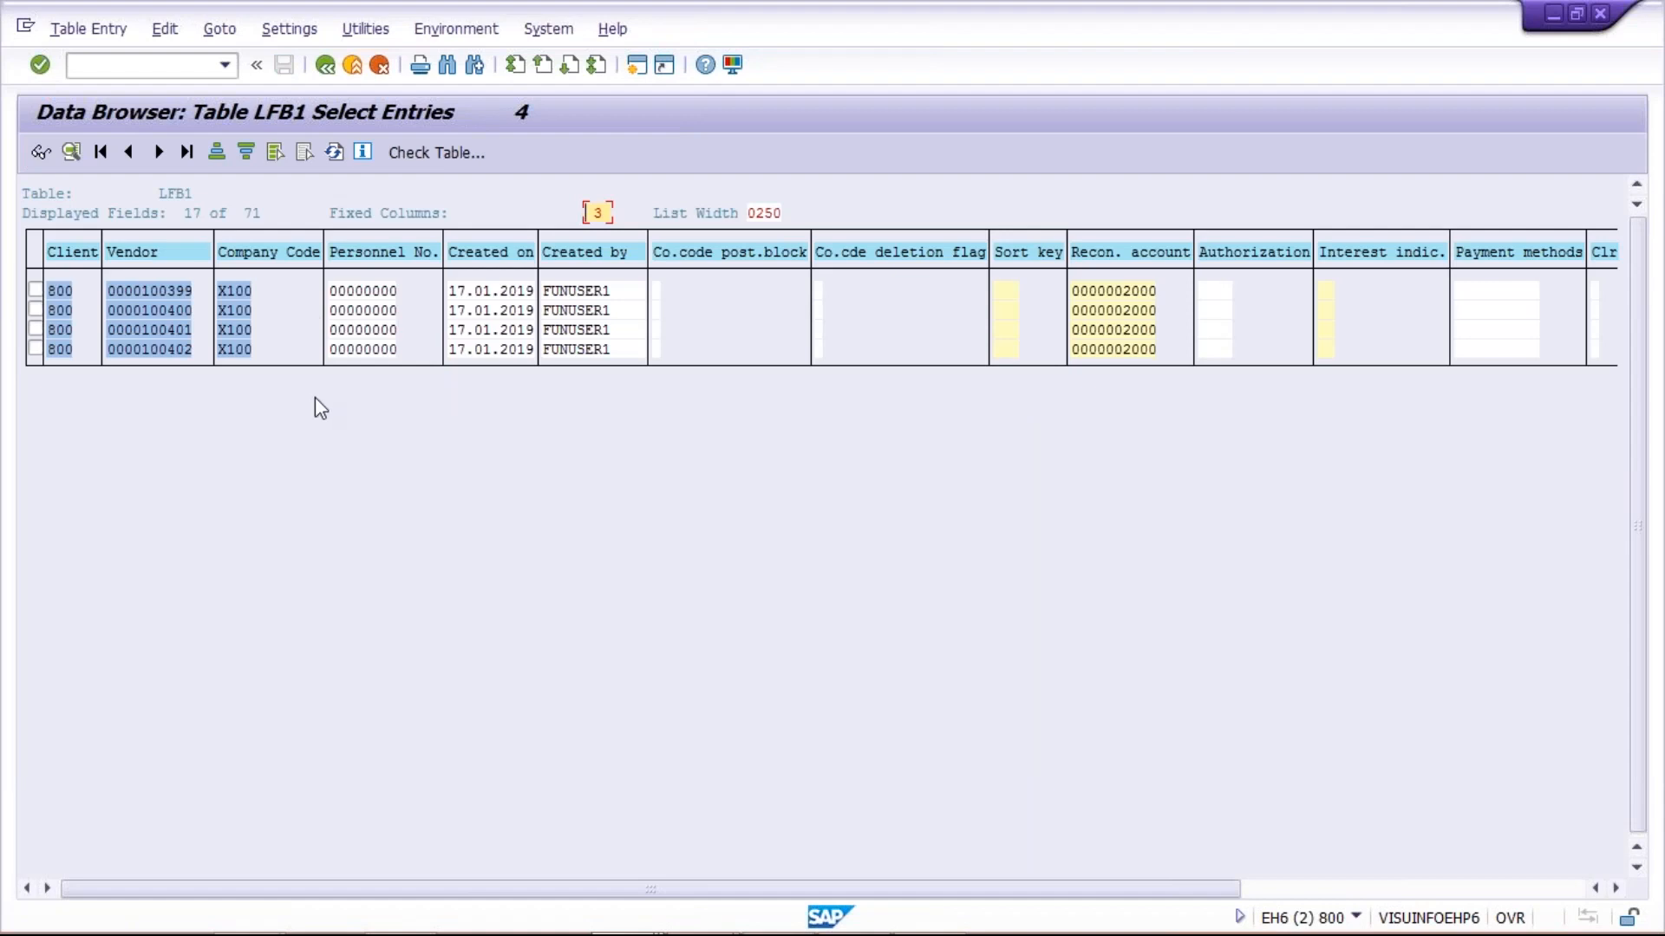
# Examine the payment terms and vendor numbers of the selected LFB1 entries
pyautogui.click(1469, 890)
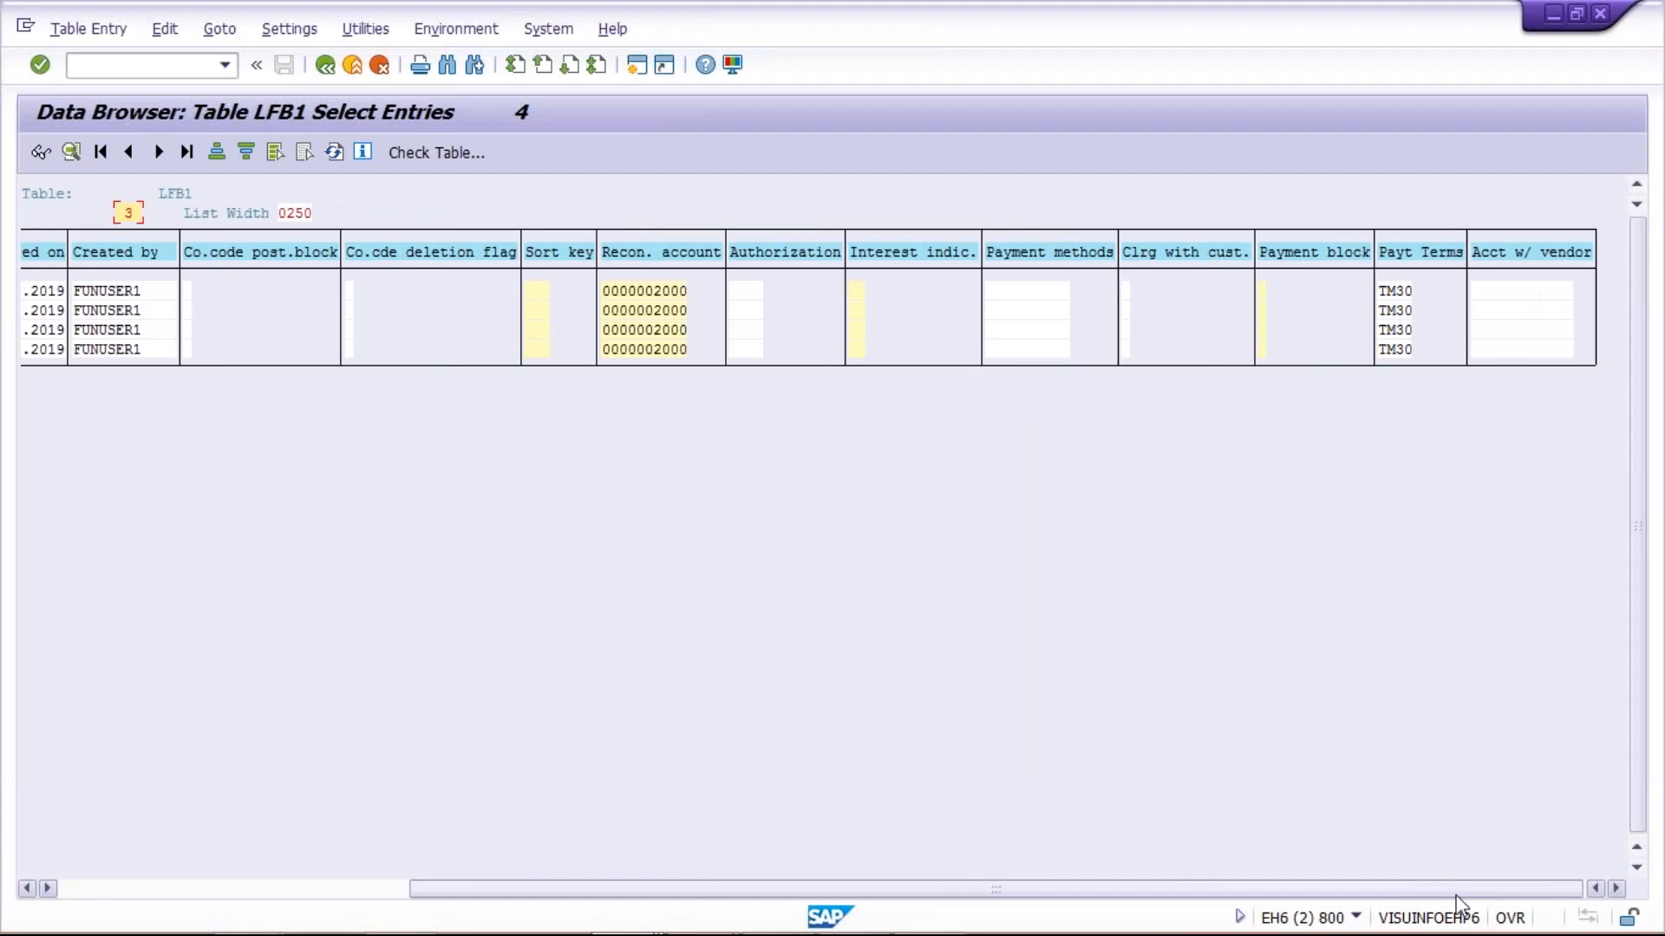
pyautogui.click(1406, 292)
pyautogui.click(1400, 311)
pyautogui.click(1401, 331)
pyautogui.click(1399, 349)
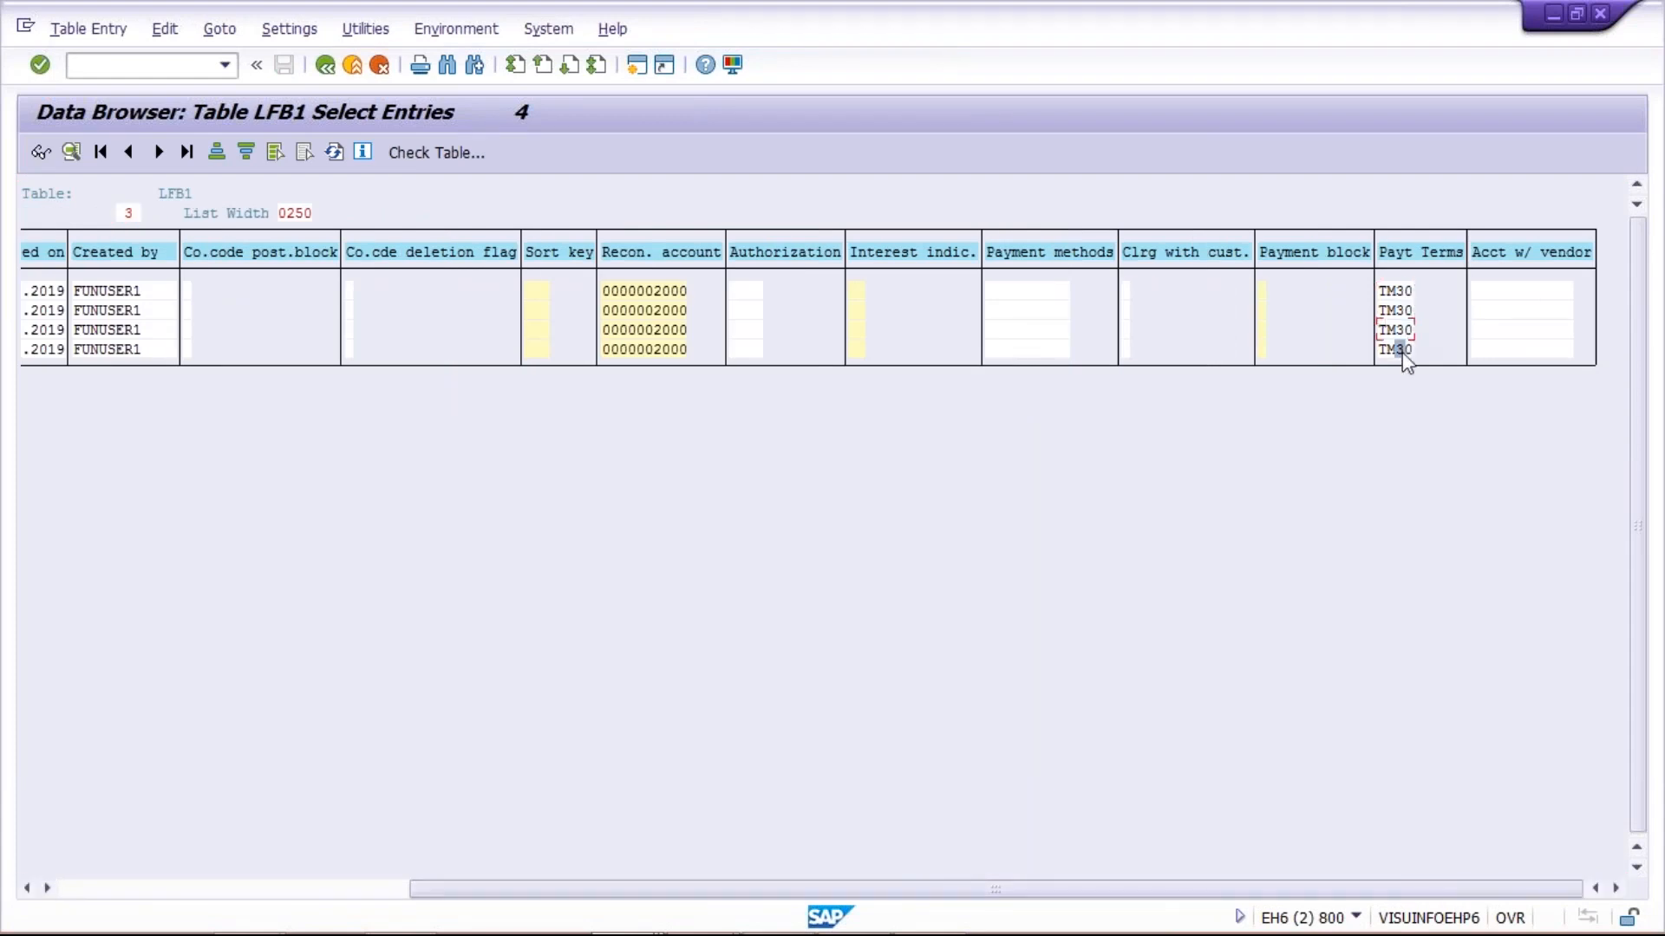
pyautogui.moveTo(1272, 895); pyautogui.dragTo(112, 807)
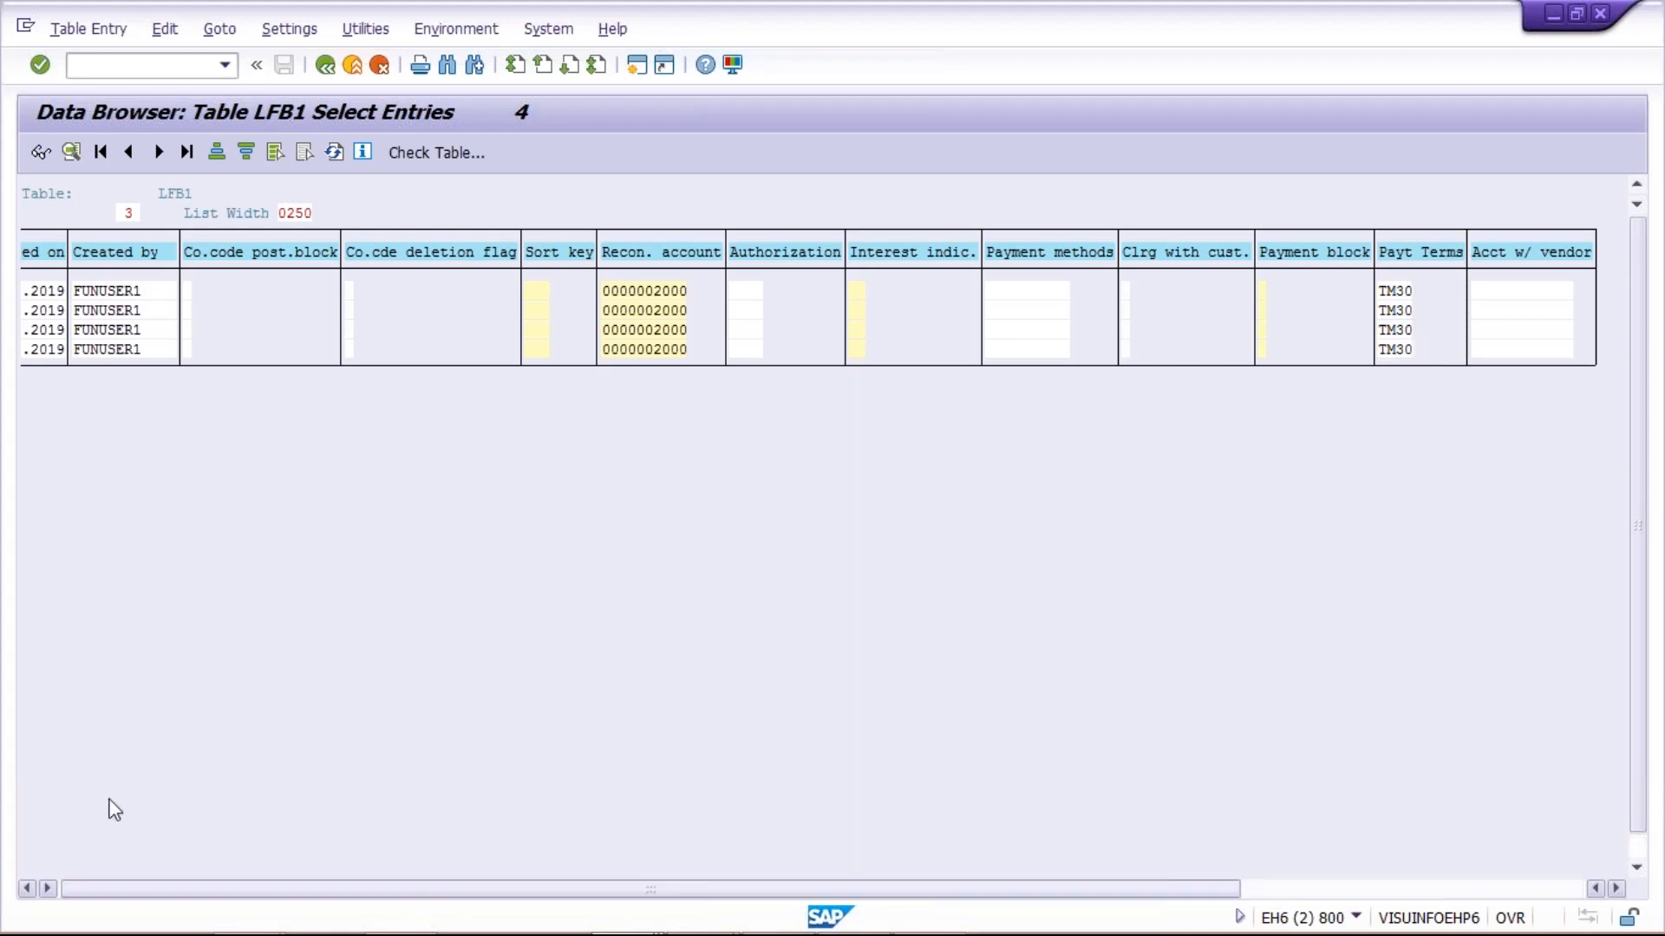
pyautogui.click(170, 308)
pyautogui.click(173, 349)
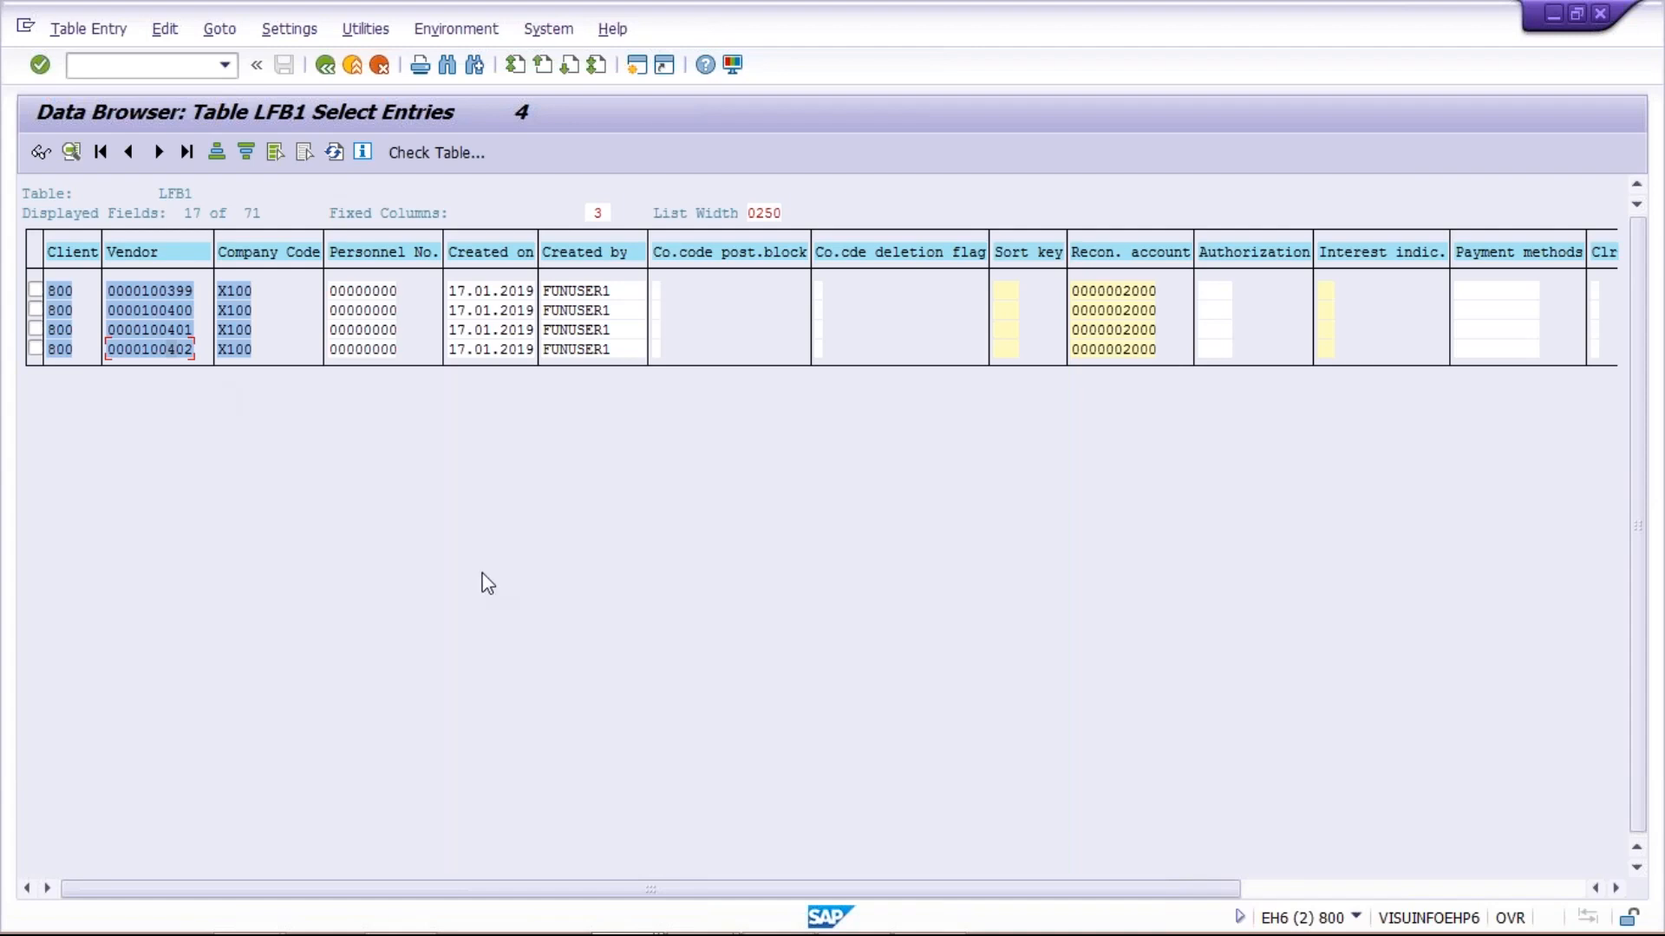
# Copy the block of vendor numbers from the LFB1 entries and paste it into Excel Sheet4 from cell F3
pyautogui.hotkey('ctrl', 'y')
pyautogui.moveTo(143, 291); pyautogui.dragTo(200, 356)
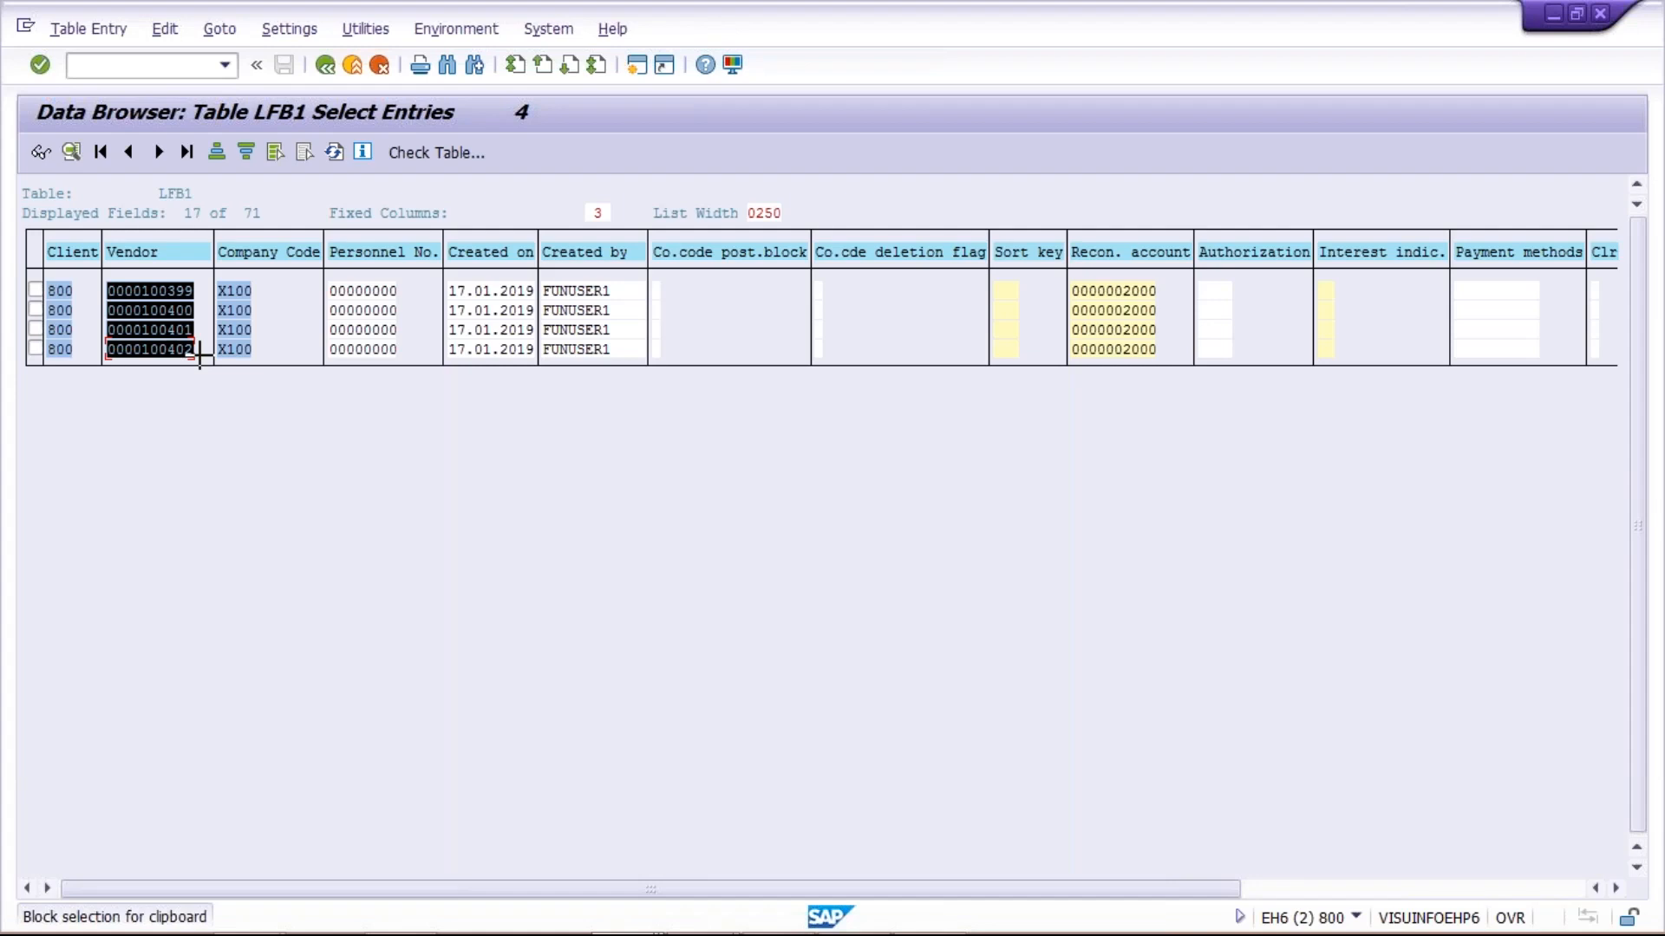
pyautogui.moveTo(199, 355); pyautogui.dragTo(202, 401)
pyautogui.hotkey('ctrl', 'c')
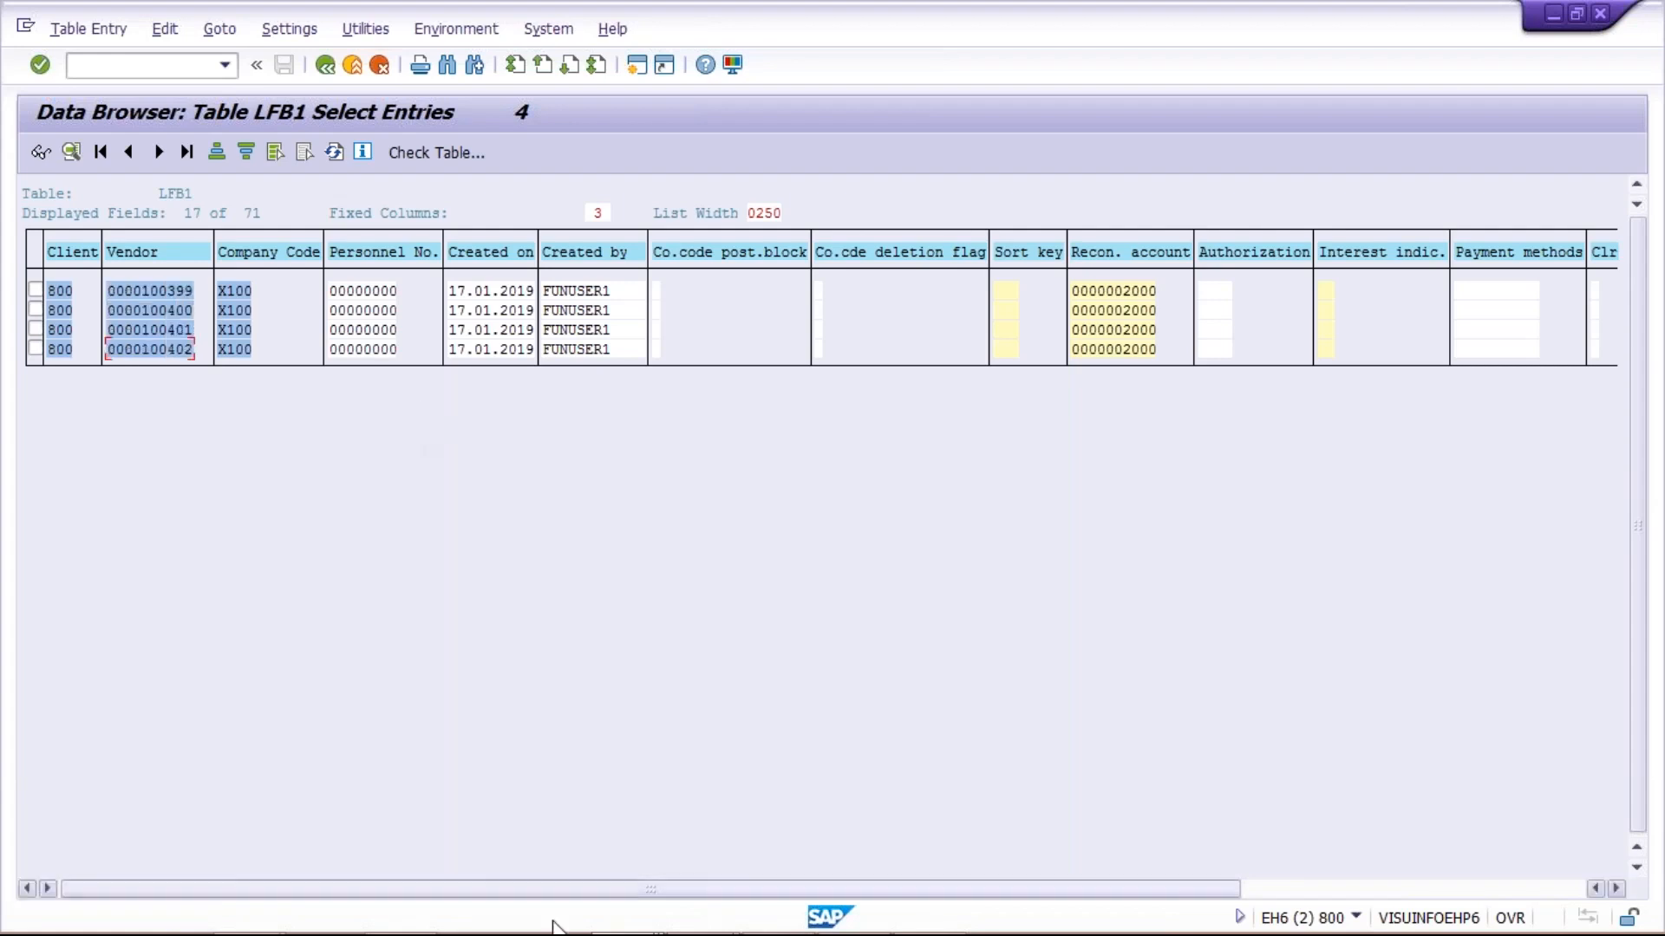
pyautogui.moveTo(716, 924)
pyautogui.click(854, 910)
pyautogui.click(460, 266)
pyautogui.hotkey('ctrl', 'v')
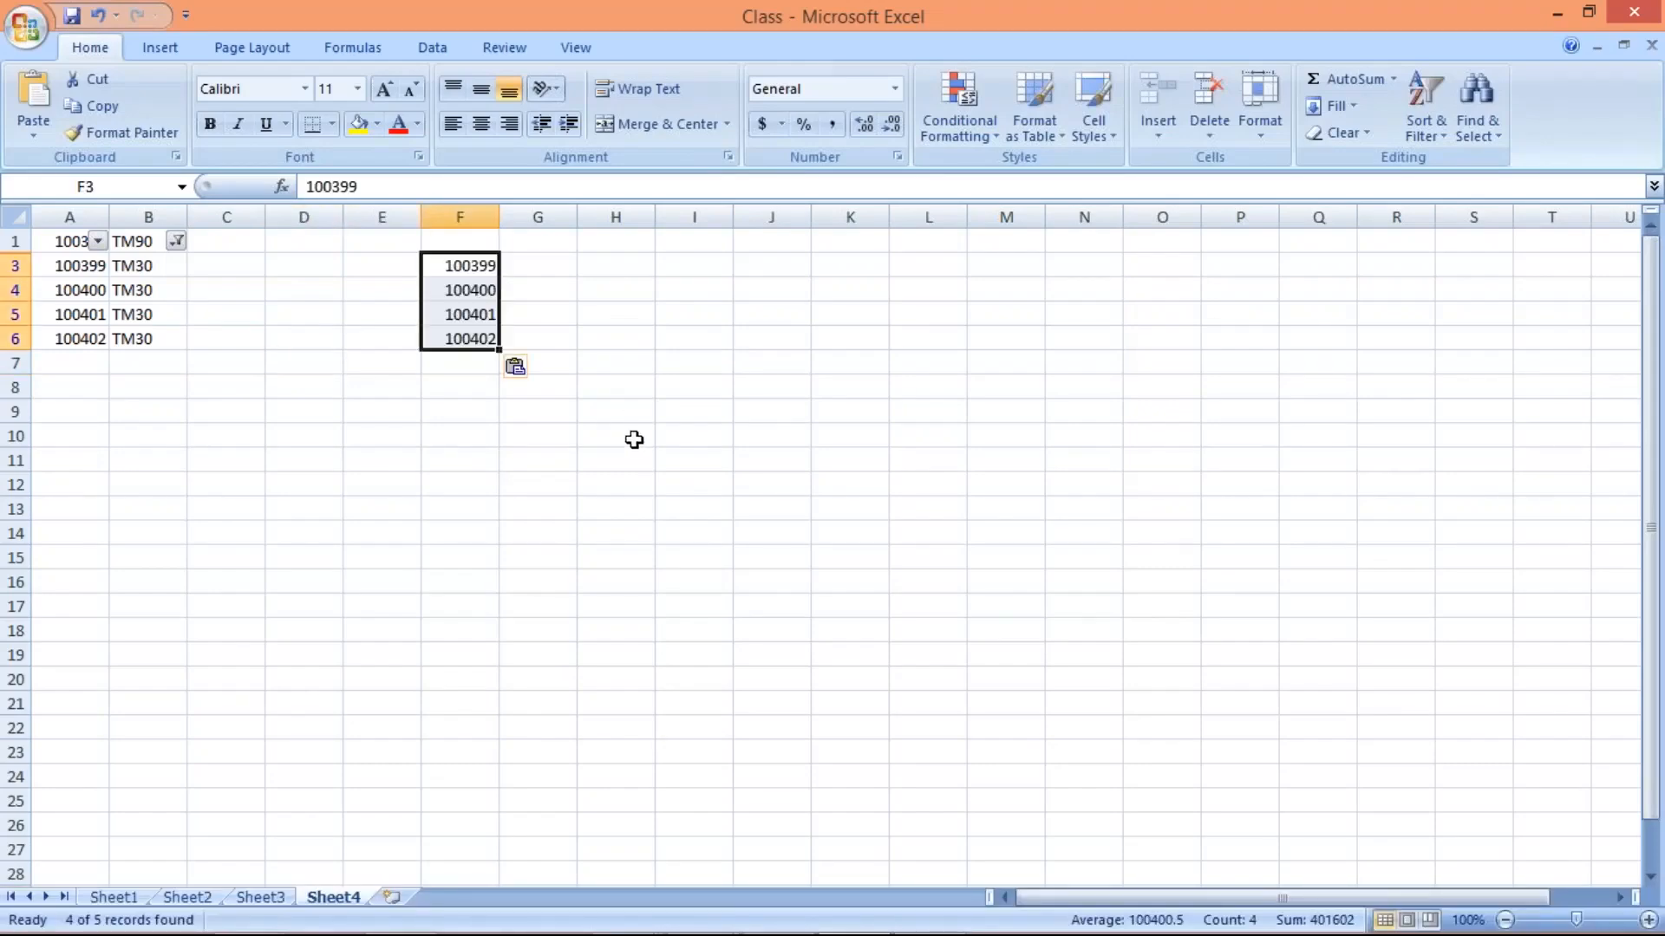
pyautogui.click(633, 440)
pyautogui.moveTo(468, 266); pyautogui.dragTo(470, 338)
pyautogui.click(459, 217)
pyautogui.click(472, 264)
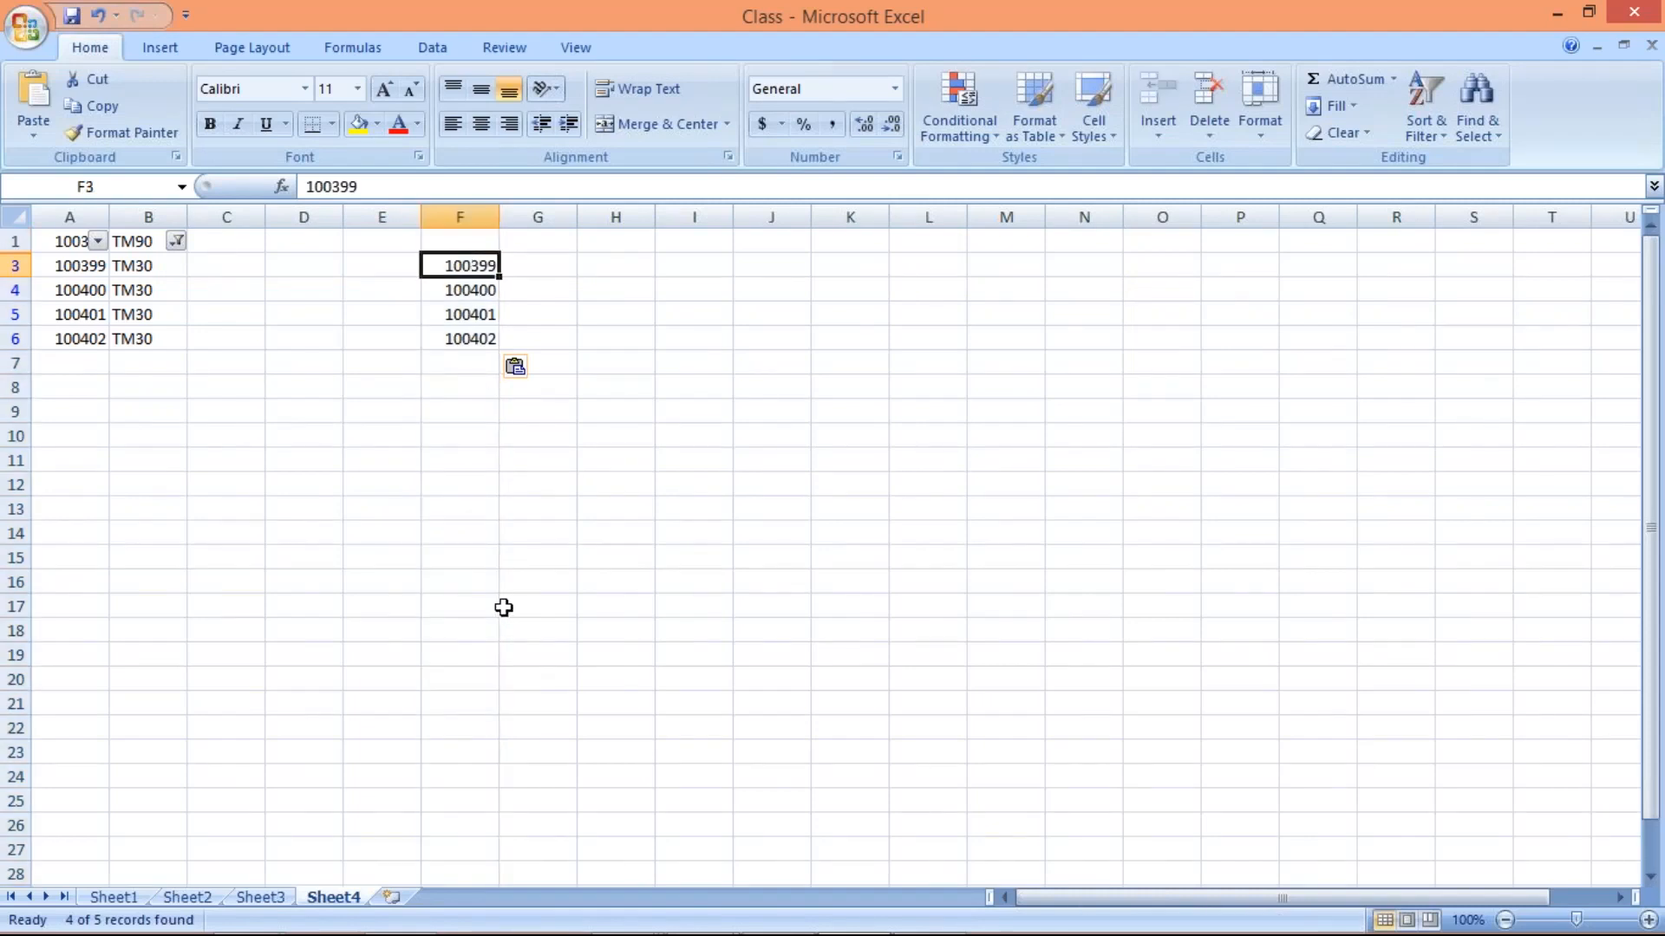
pyautogui.moveTo(791, 933)
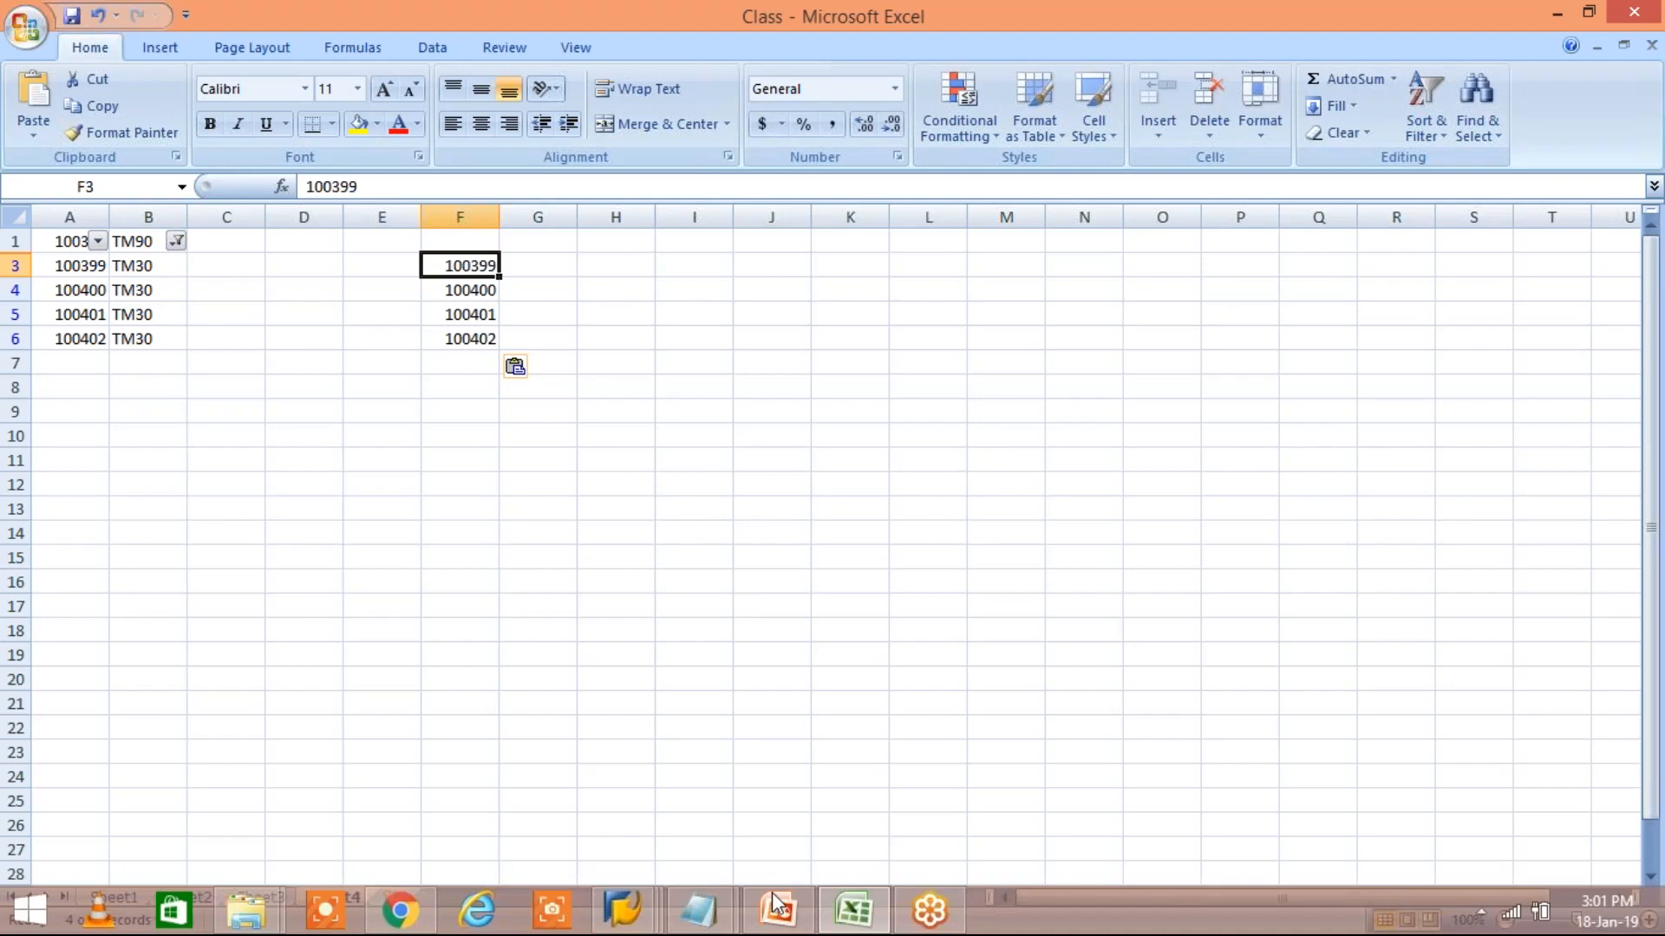
pyautogui.click(615, 907)
pyautogui.click(725, 806)
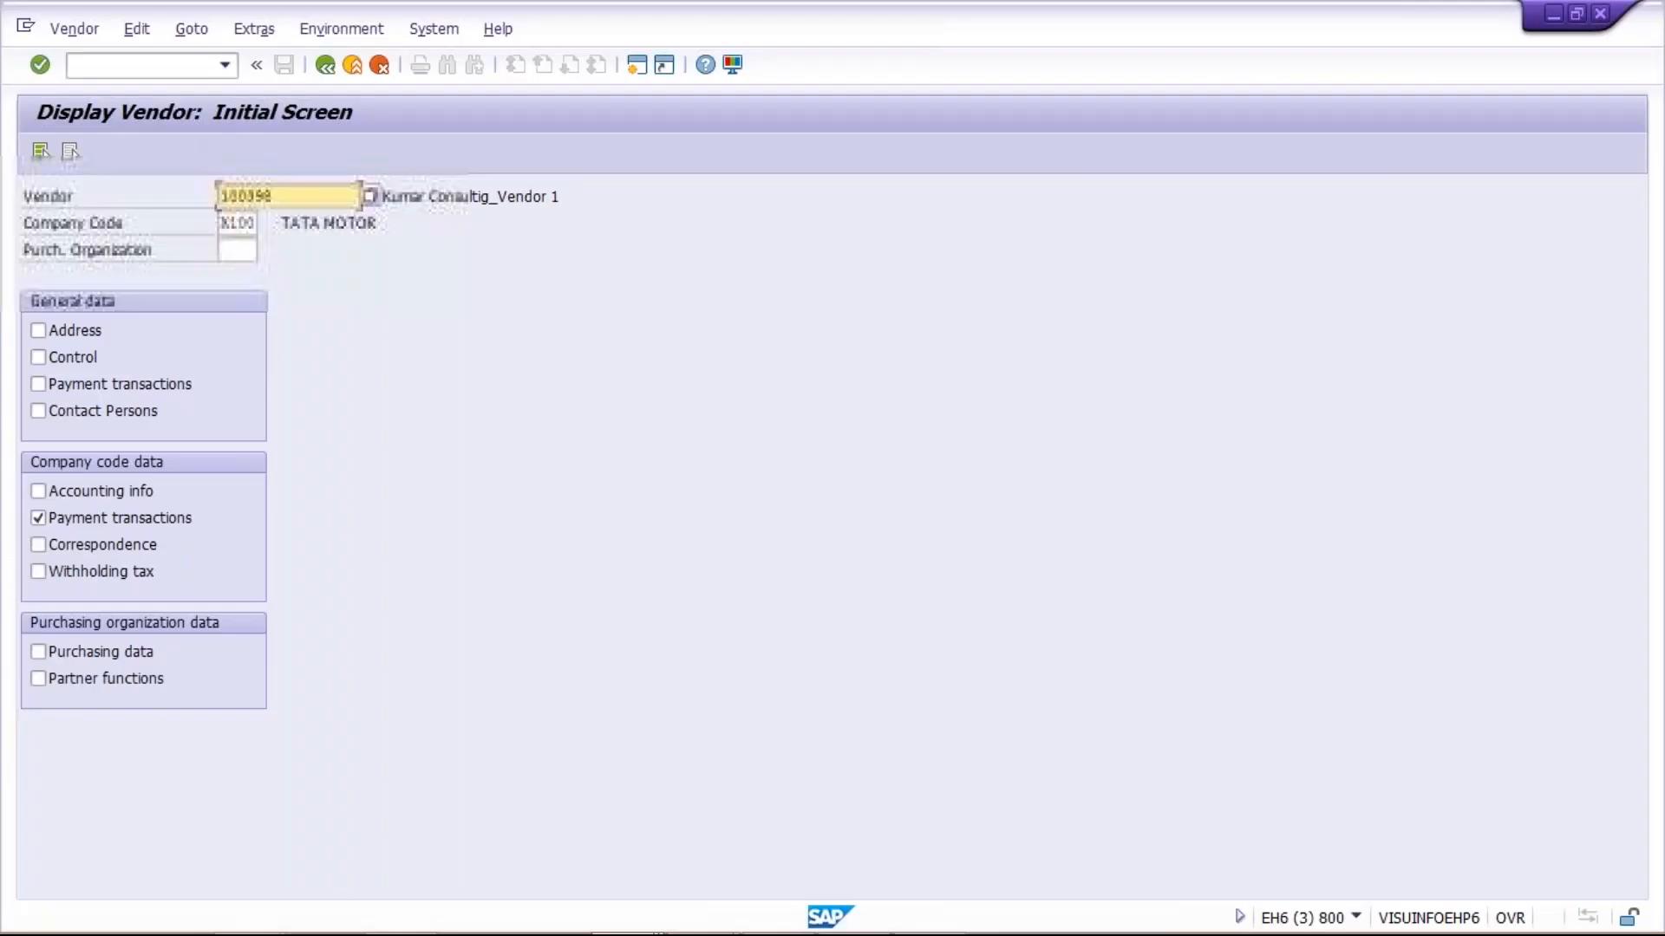
pyautogui.click(134, 67)
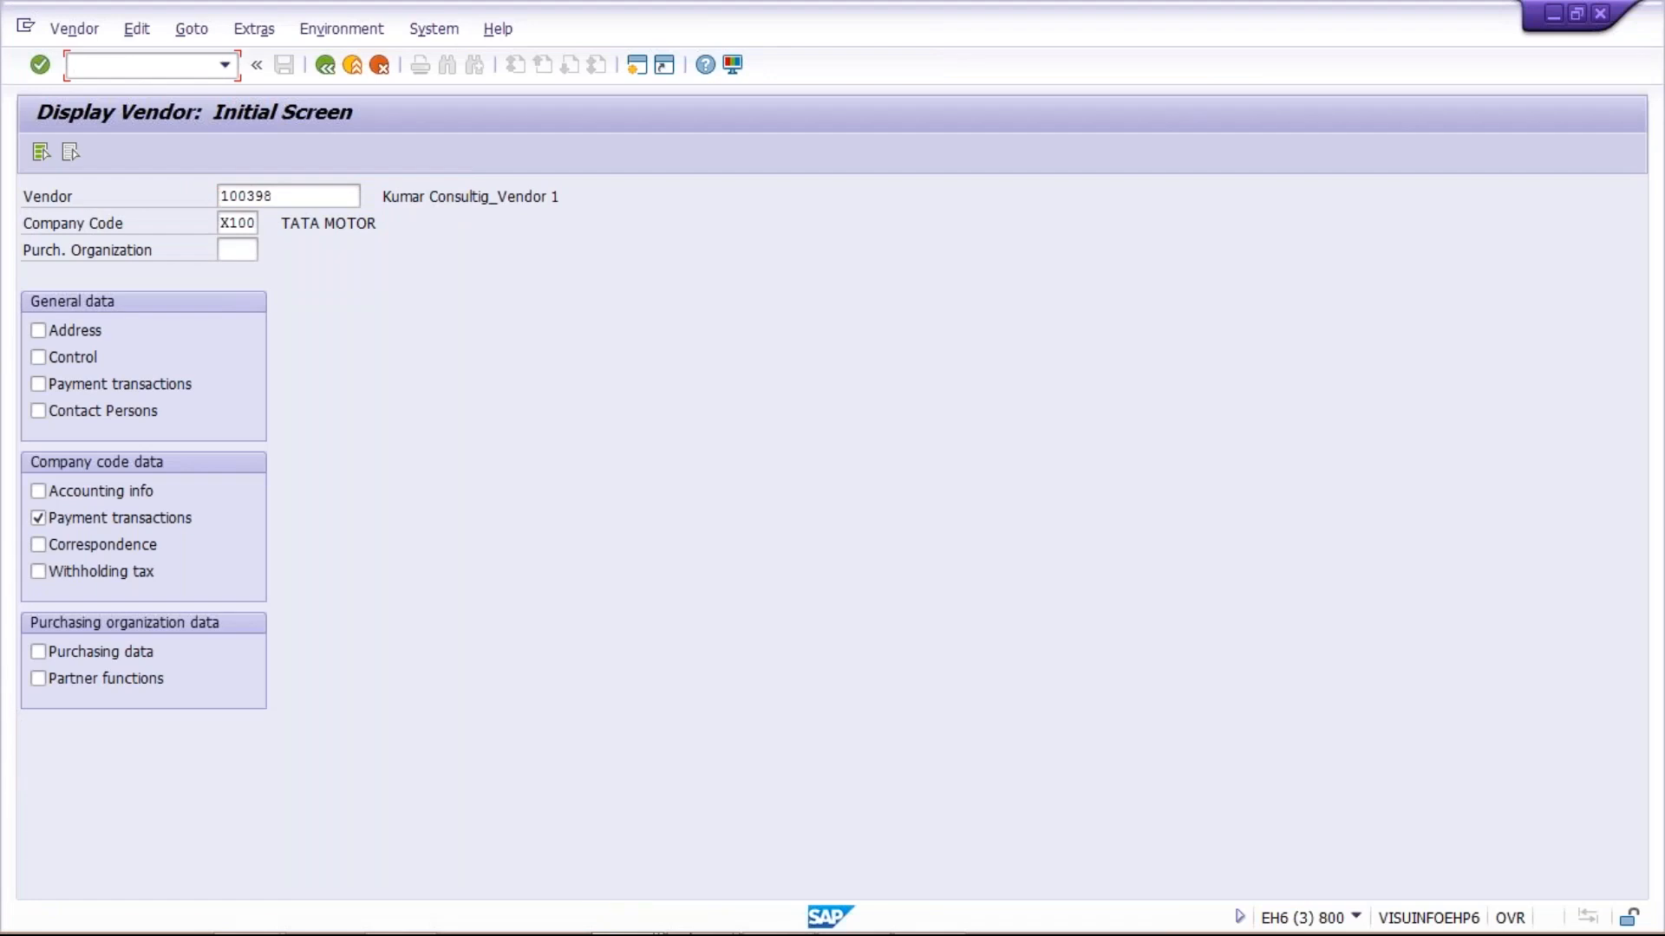
pyautogui.moveTo(725, 932)
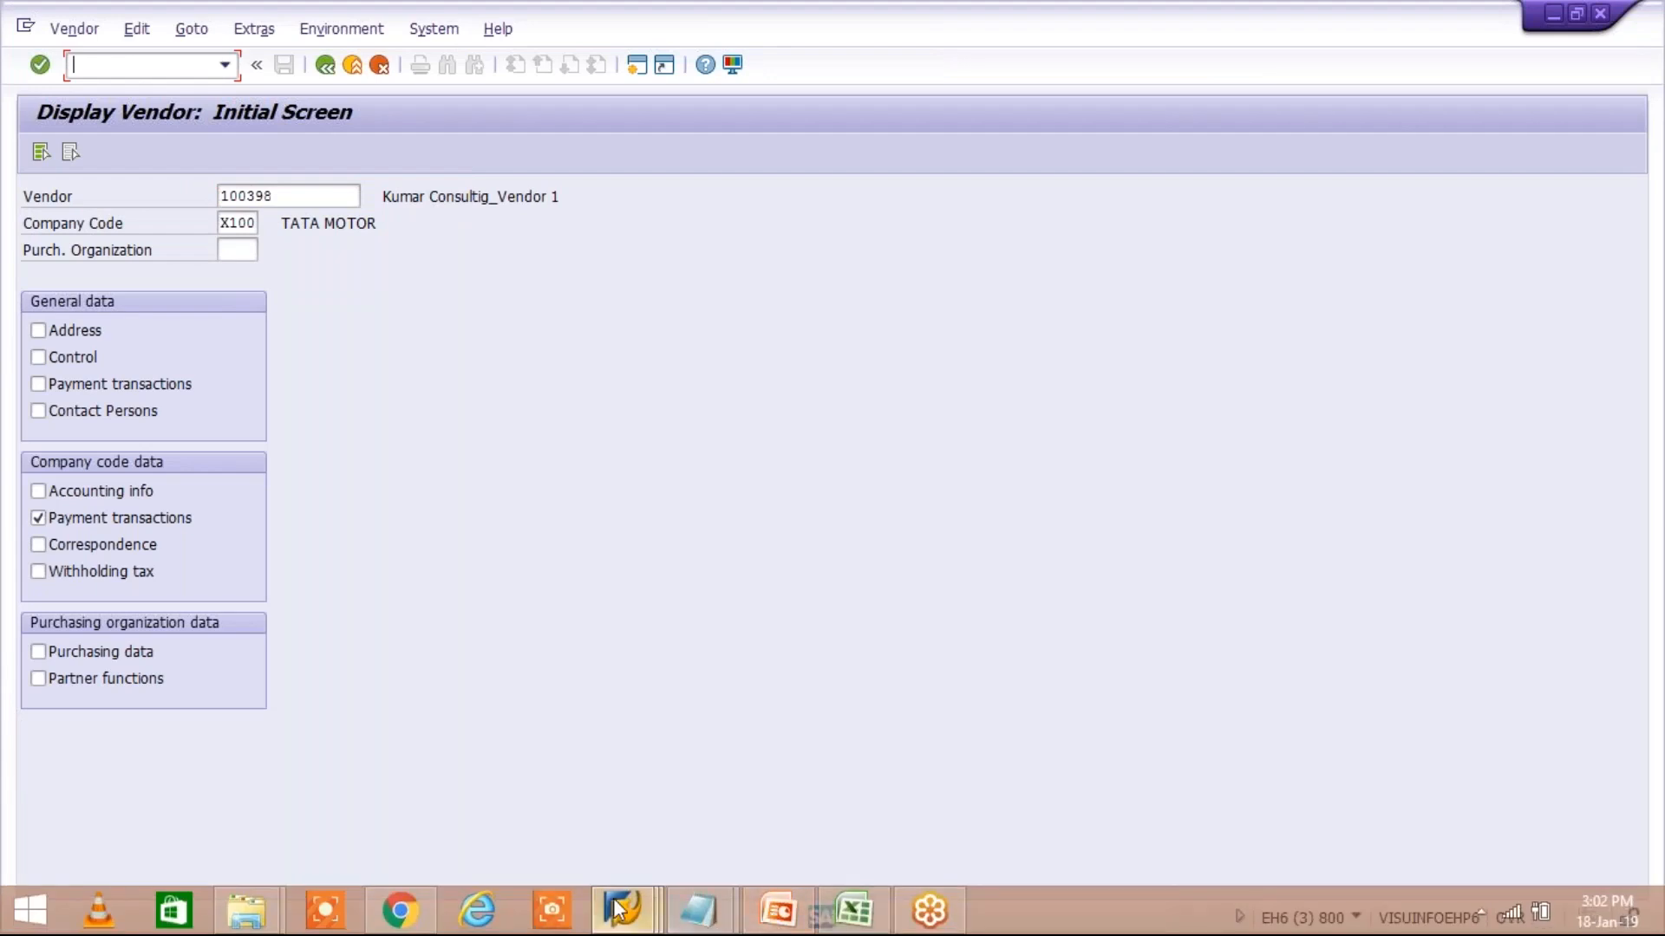
pyautogui.click(853, 910)
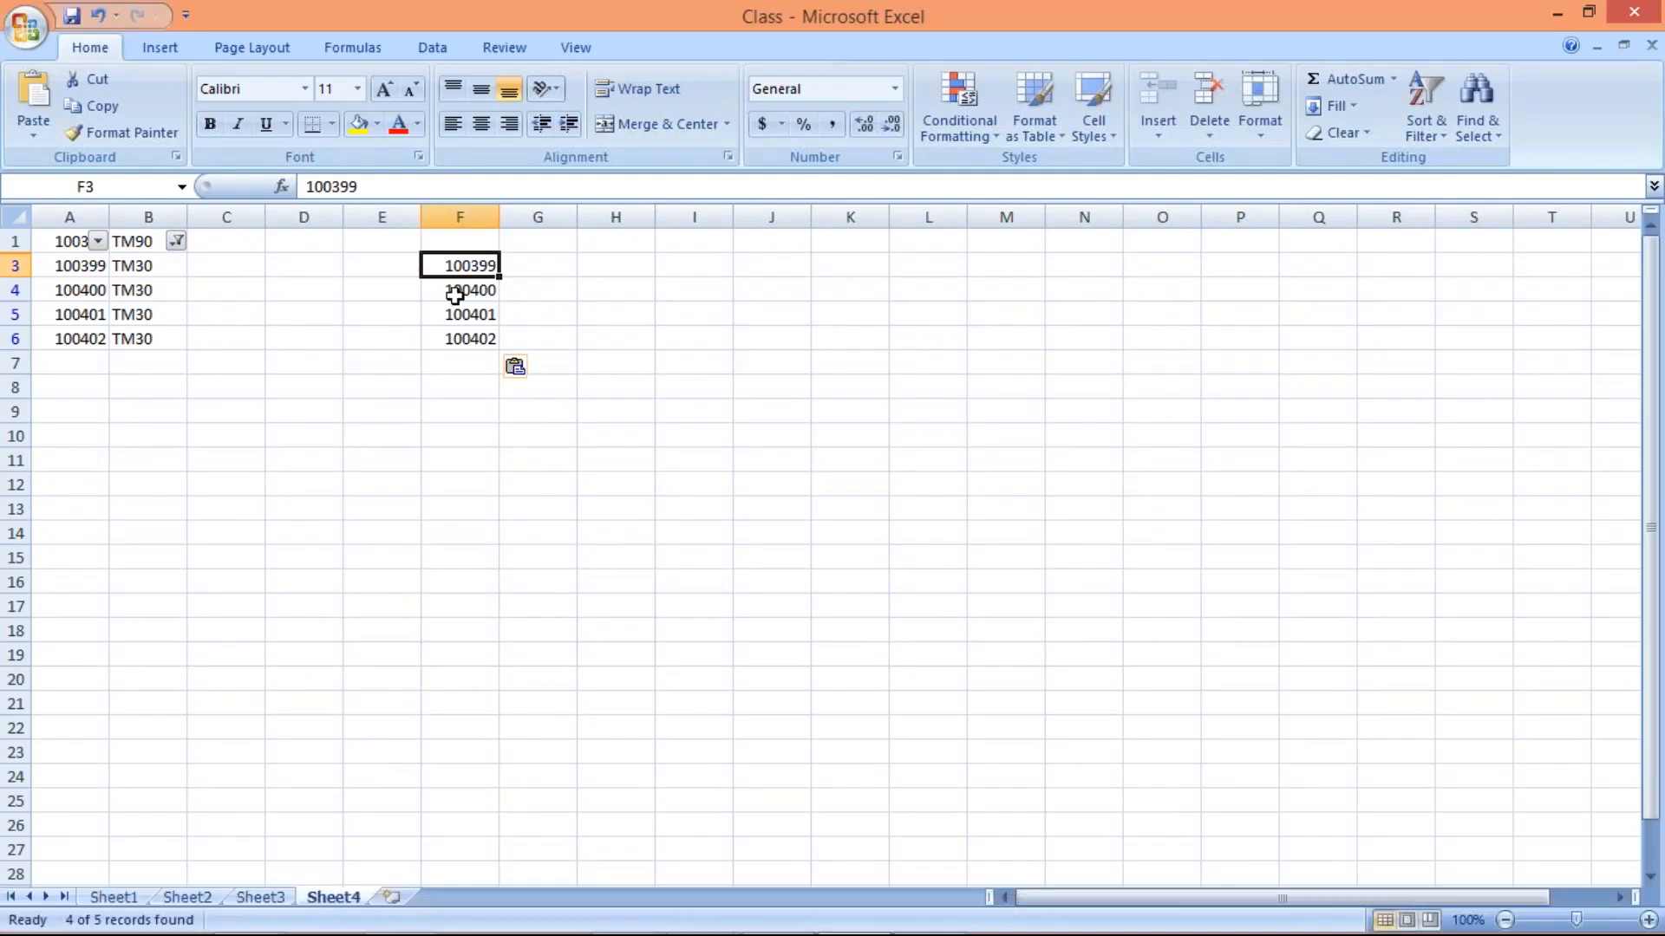
# Enter TM30 beside each pasted vendor number in column G, from G3 down to G6
pyautogui.moveTo(453, 265); pyautogui.dragTo(461, 364)
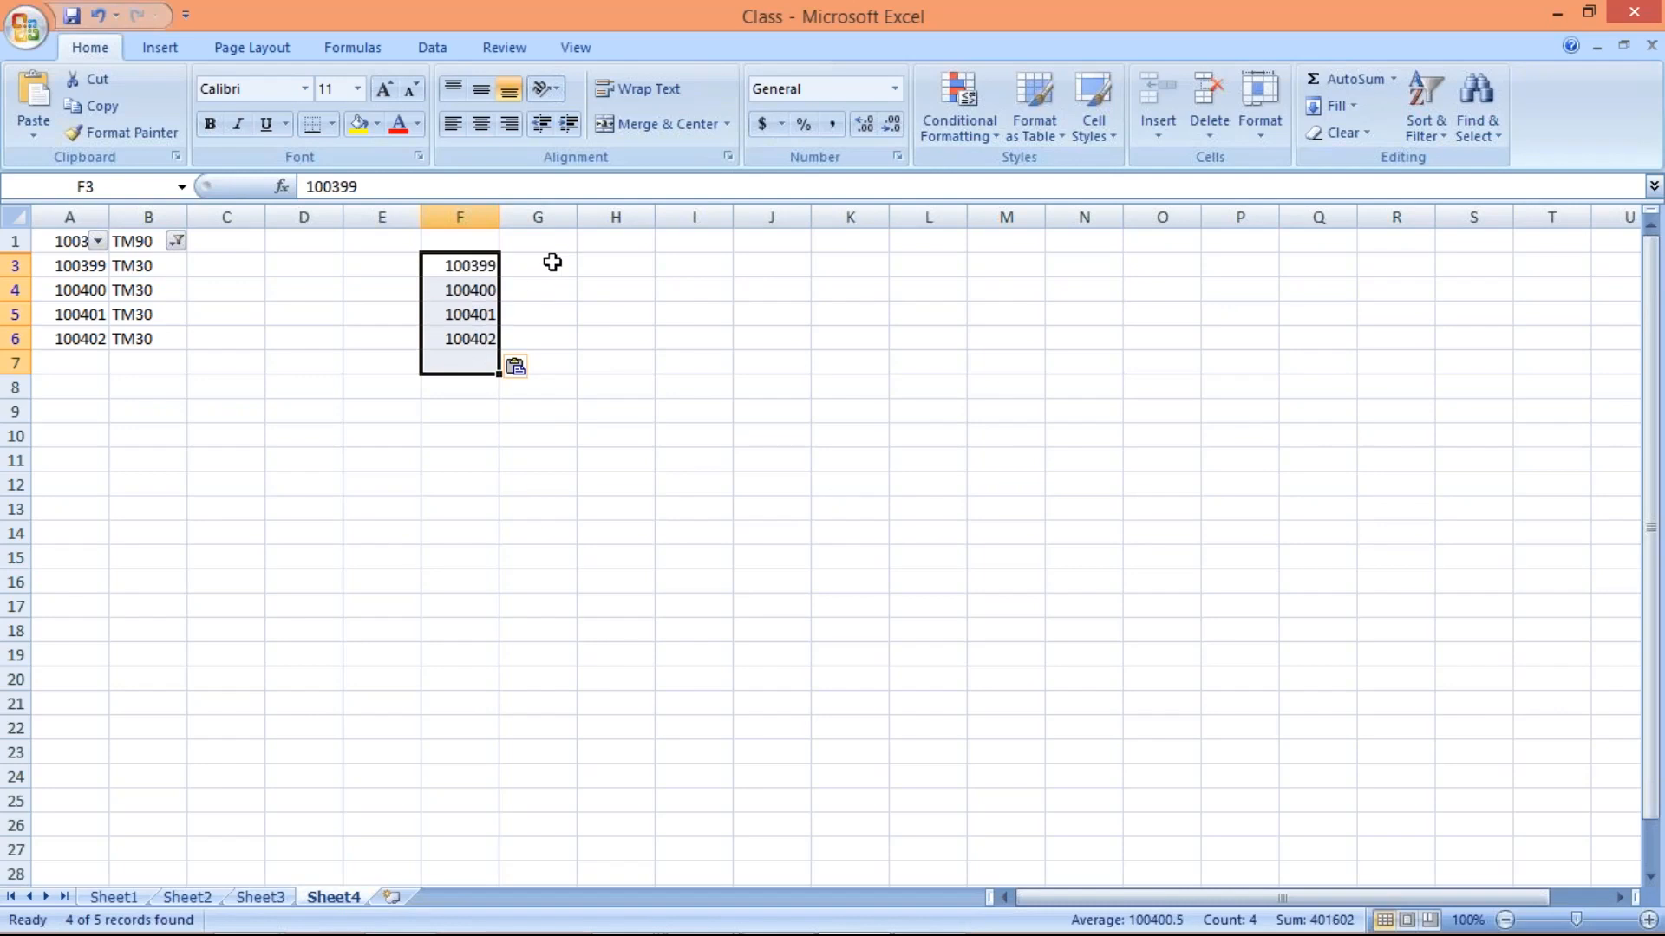
pyautogui.click(549, 261)
pyautogui.write('TM30')
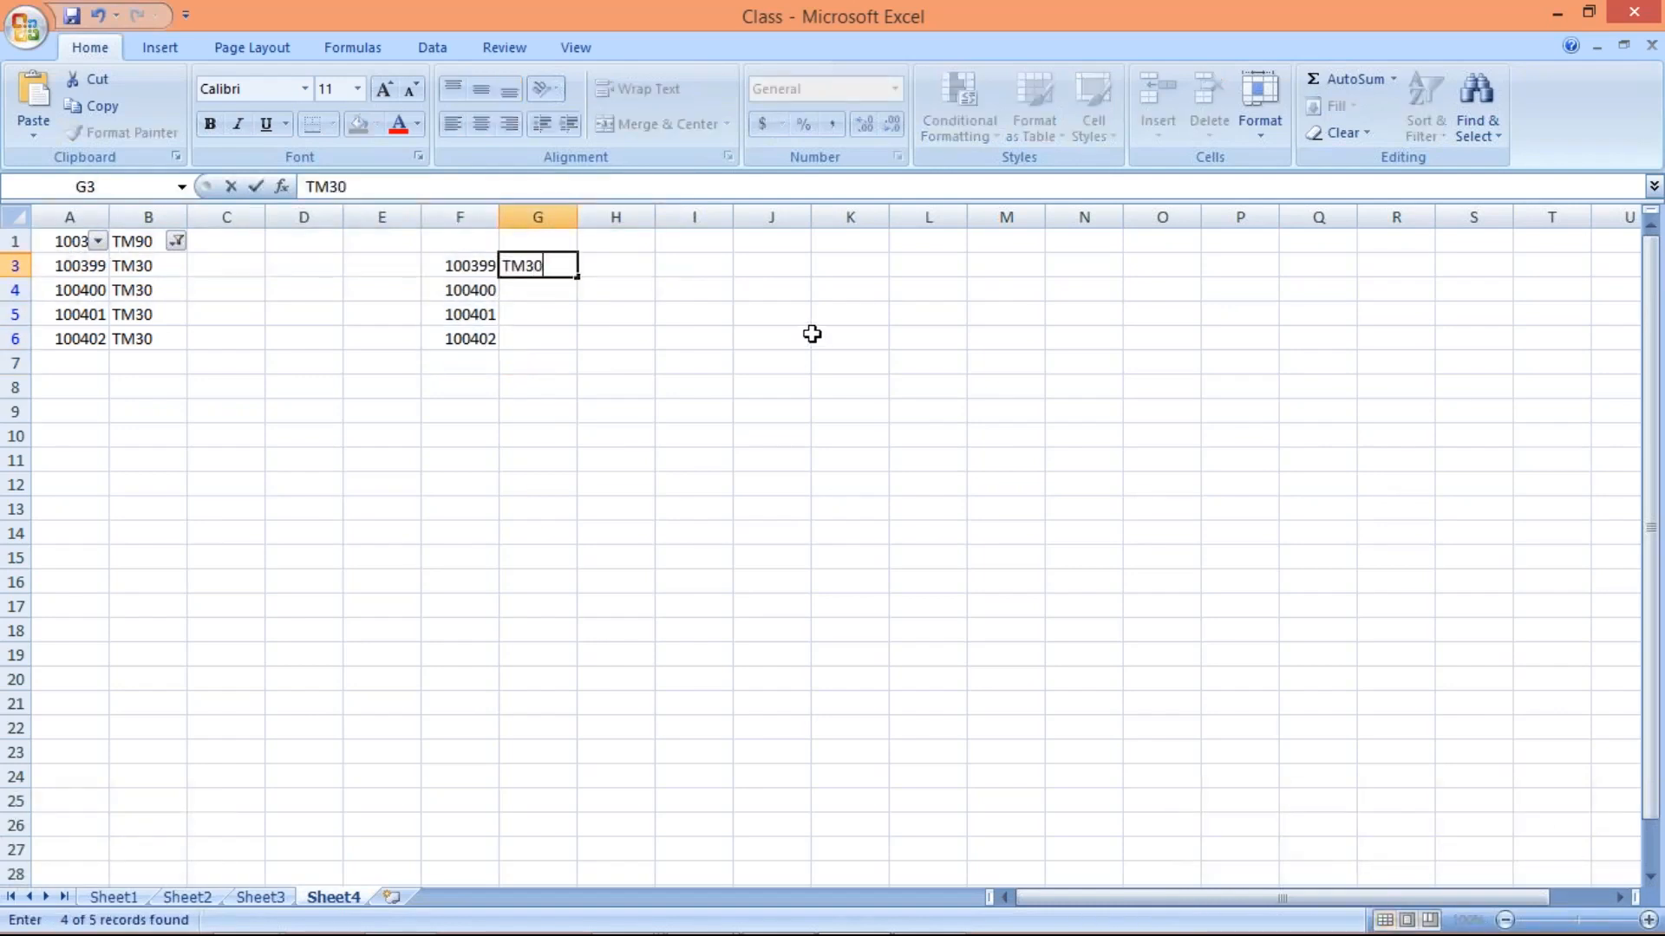
pyautogui.press('Return')
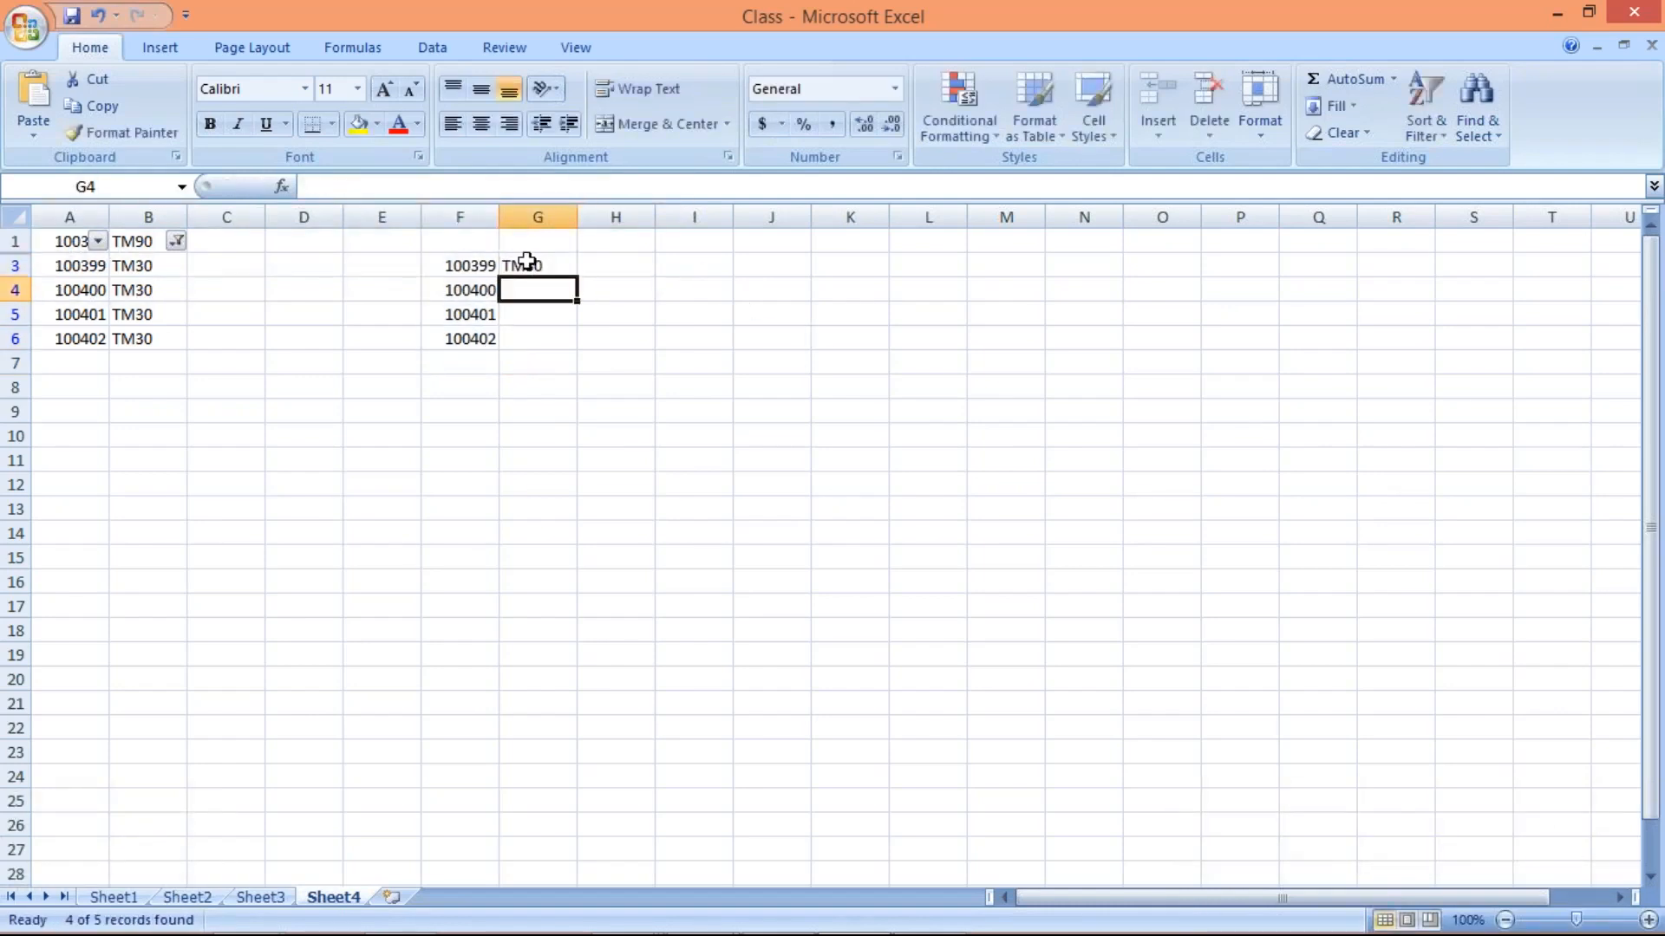
pyautogui.moveTo(532, 261); pyautogui.dragTo(547, 337)
pyautogui.hotkey('ctrl', 'd')
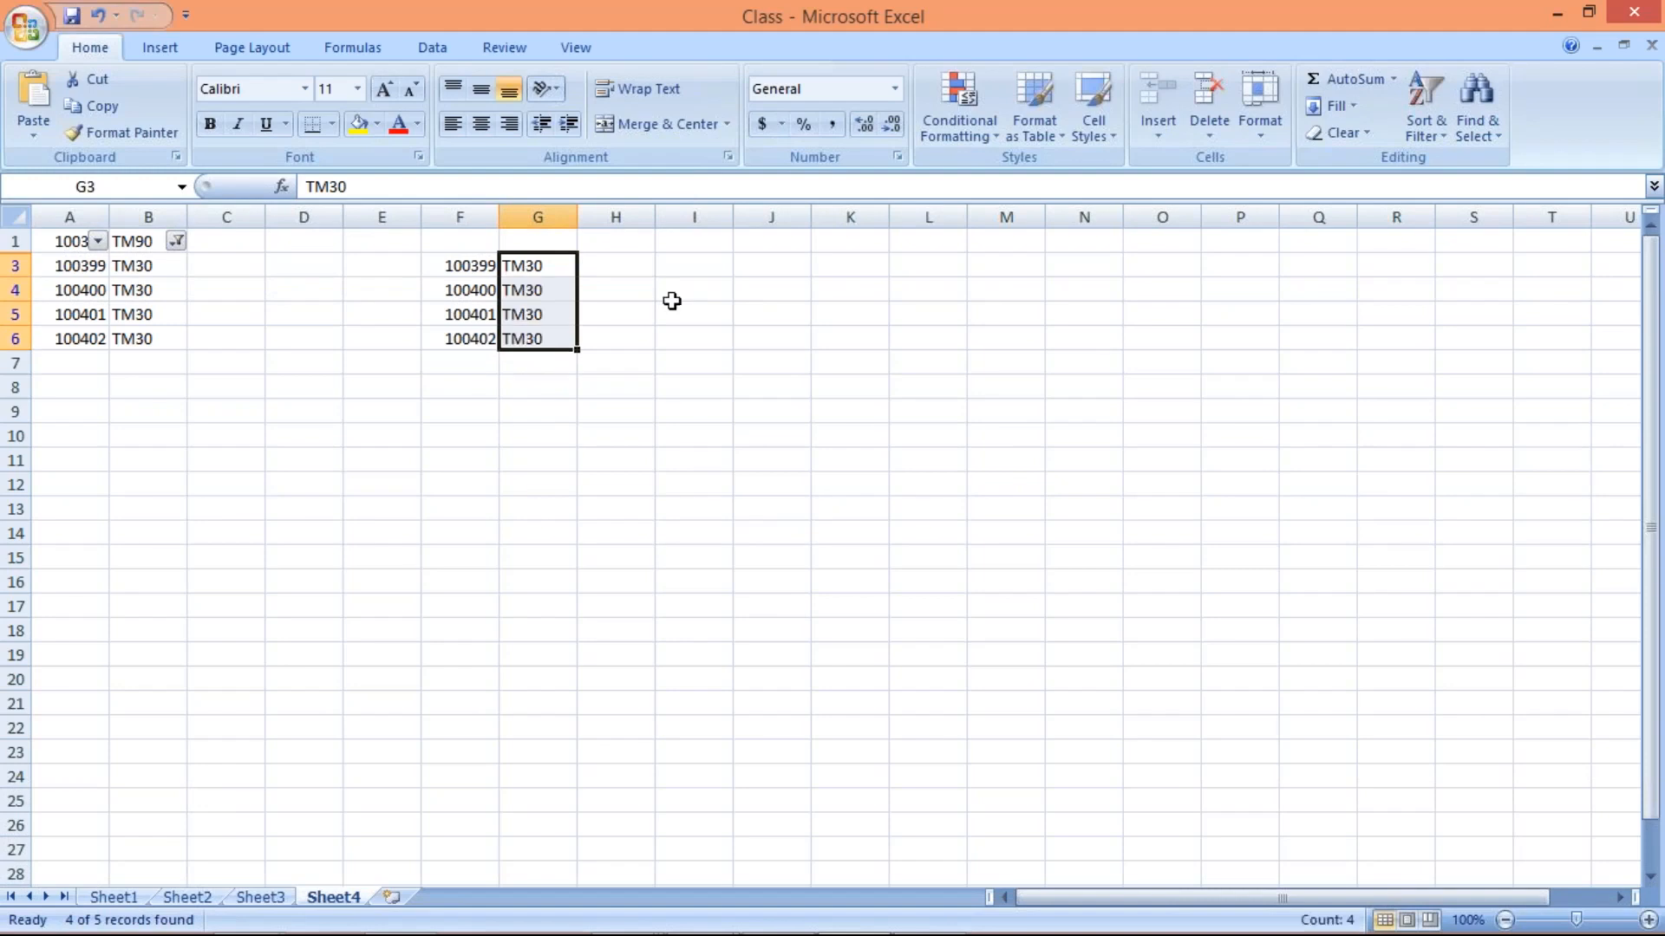
# Enter the new payment term TM45 in H3 and fill it down to H6 beside the TM30 entries
pyautogui.click(646, 267)
pyautogui.write('TM')
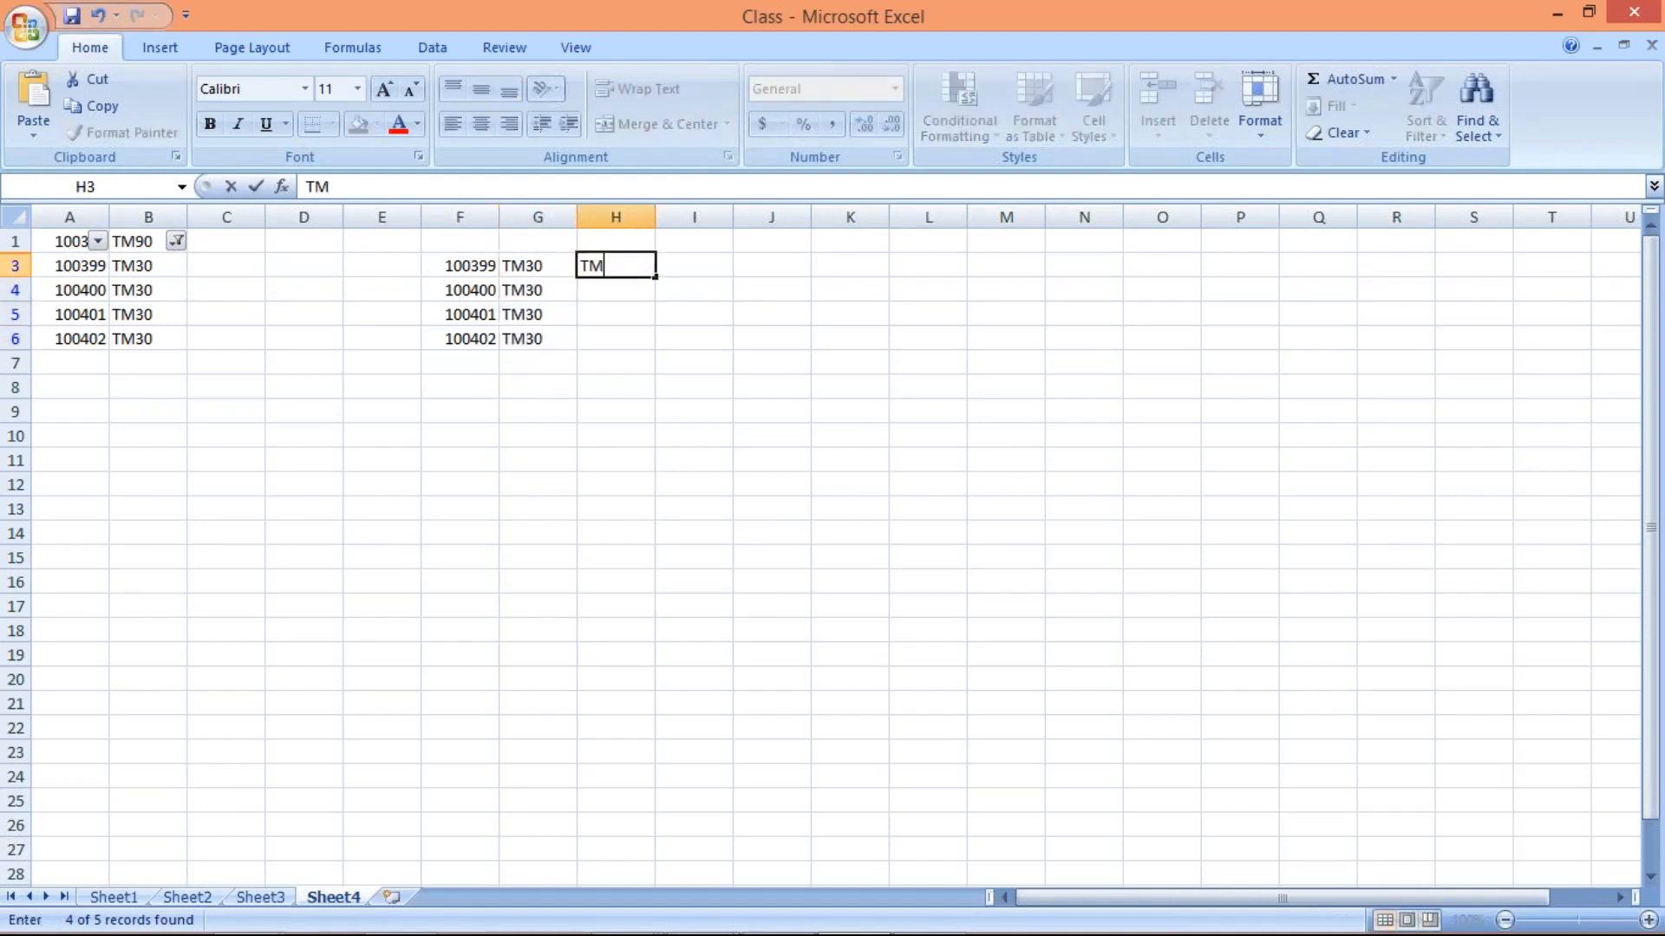
pyautogui.write('45')
pyautogui.press('Return')
pyautogui.moveTo(641, 273); pyautogui.dragTo(643, 338)
pyautogui.hotkey('ctrl', 'd')
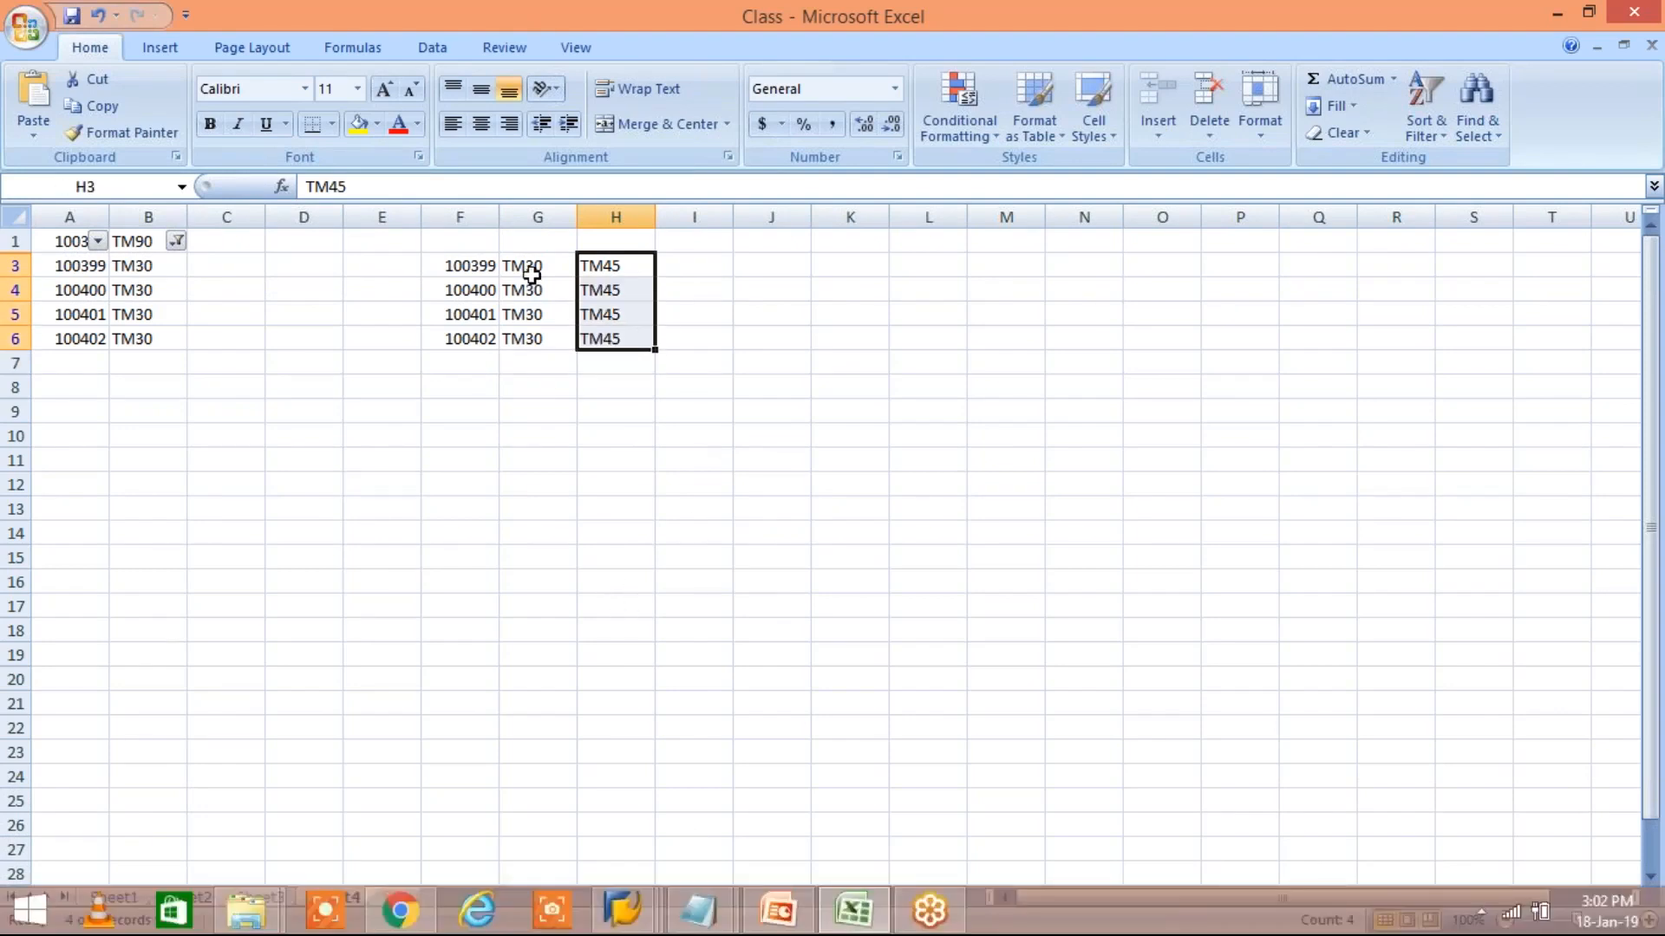
pyautogui.moveTo(532, 271); pyautogui.dragTo(533, 340)
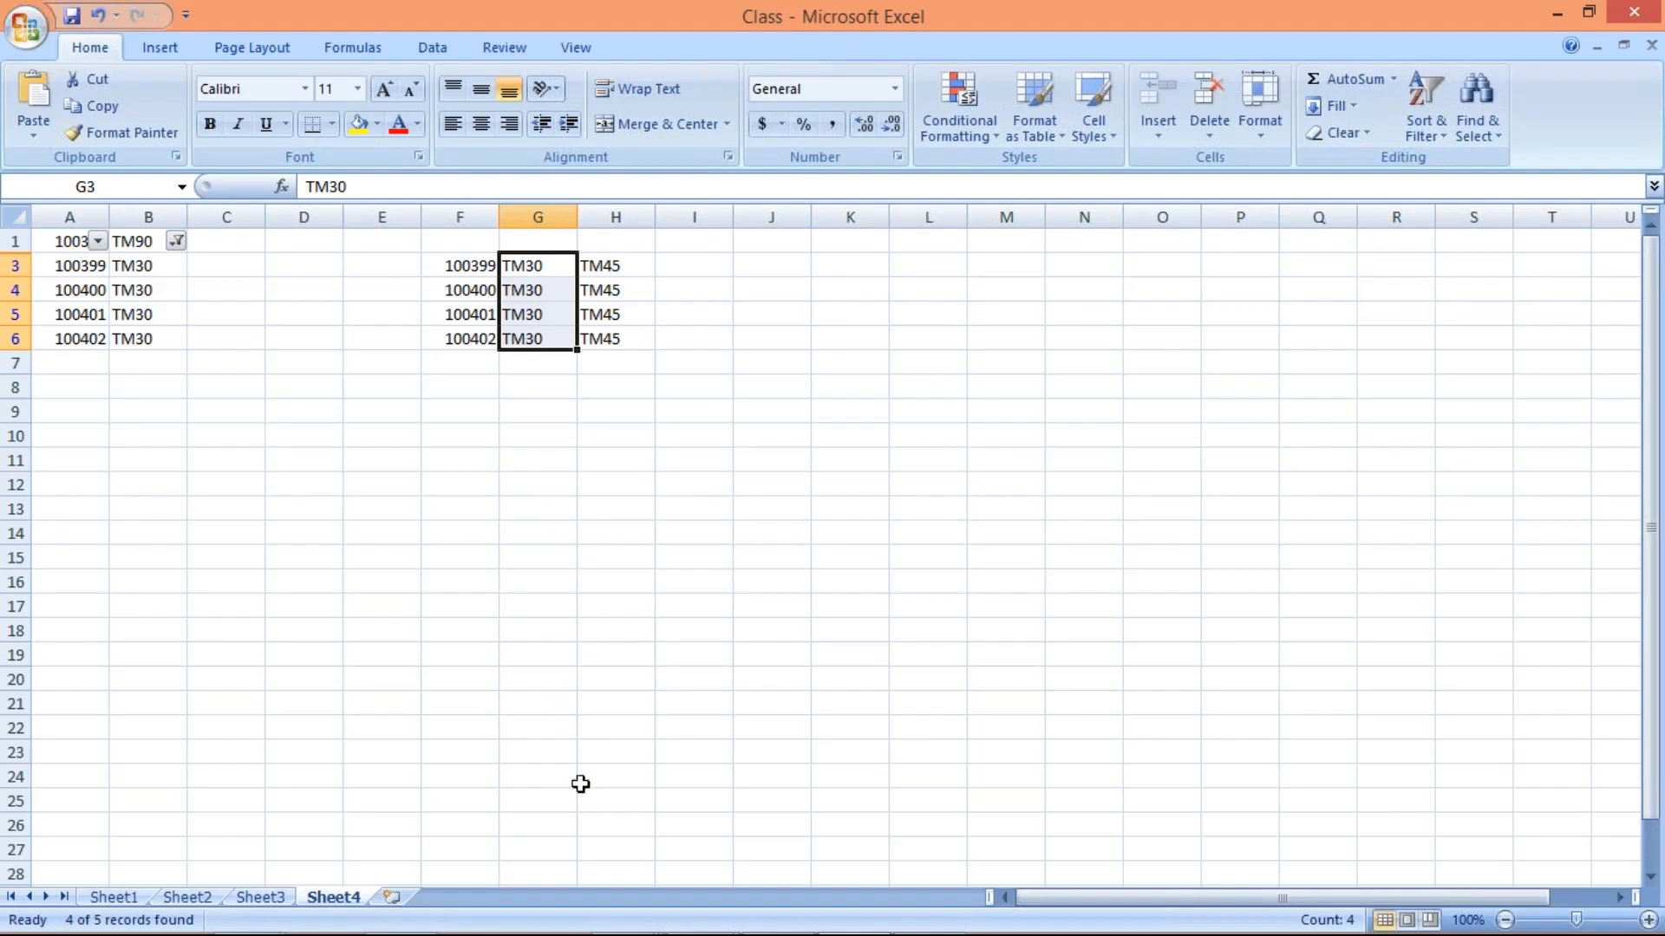
# Switch to the SAP Display Vendor session and start transaction MASS there
pyautogui.click(612, 921)
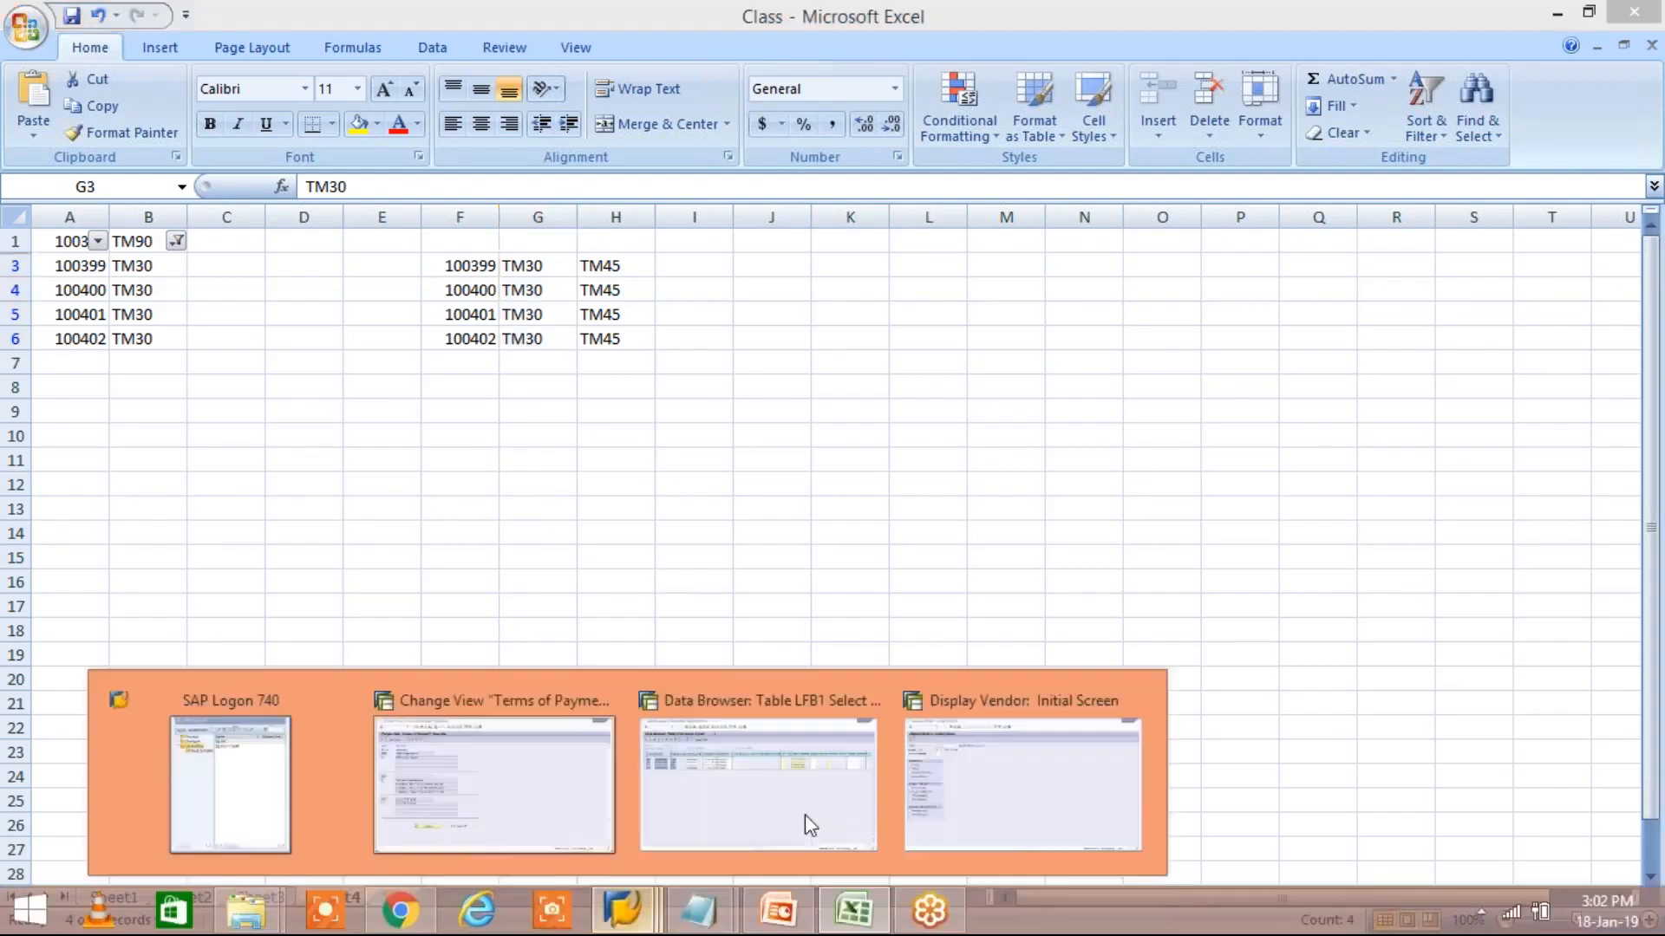
pyautogui.click(966, 803)
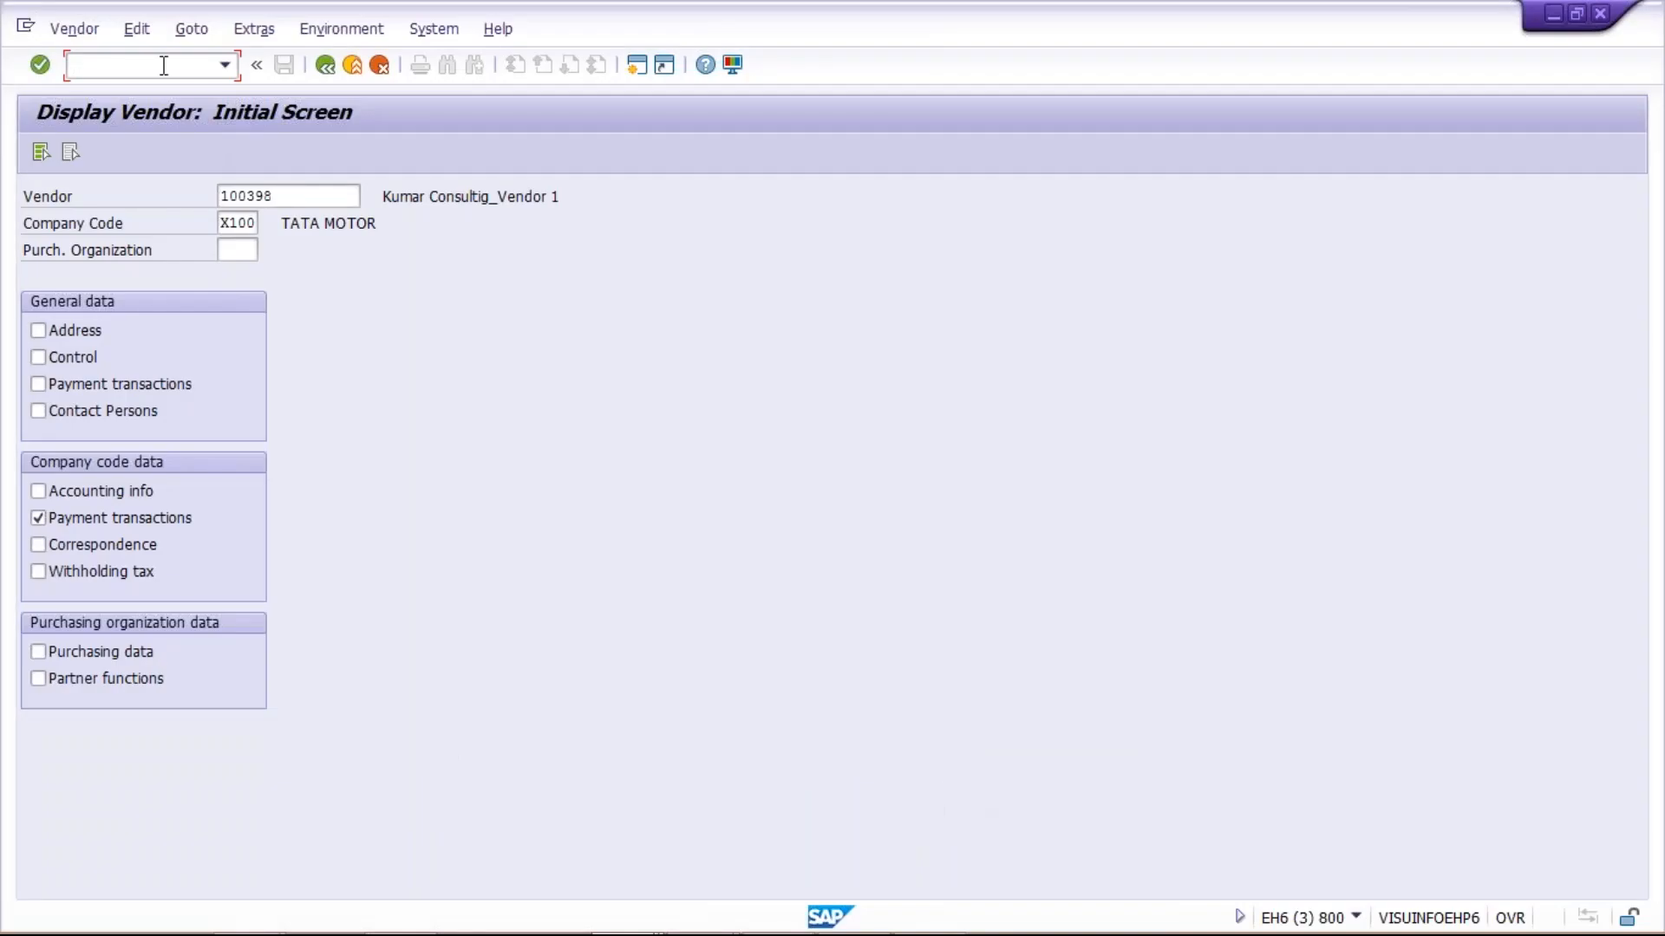
pyautogui.write('/NMAA')
pyautogui.press('BackSpace')
pyautogui.write('SS')
pyautogui.press('Return')
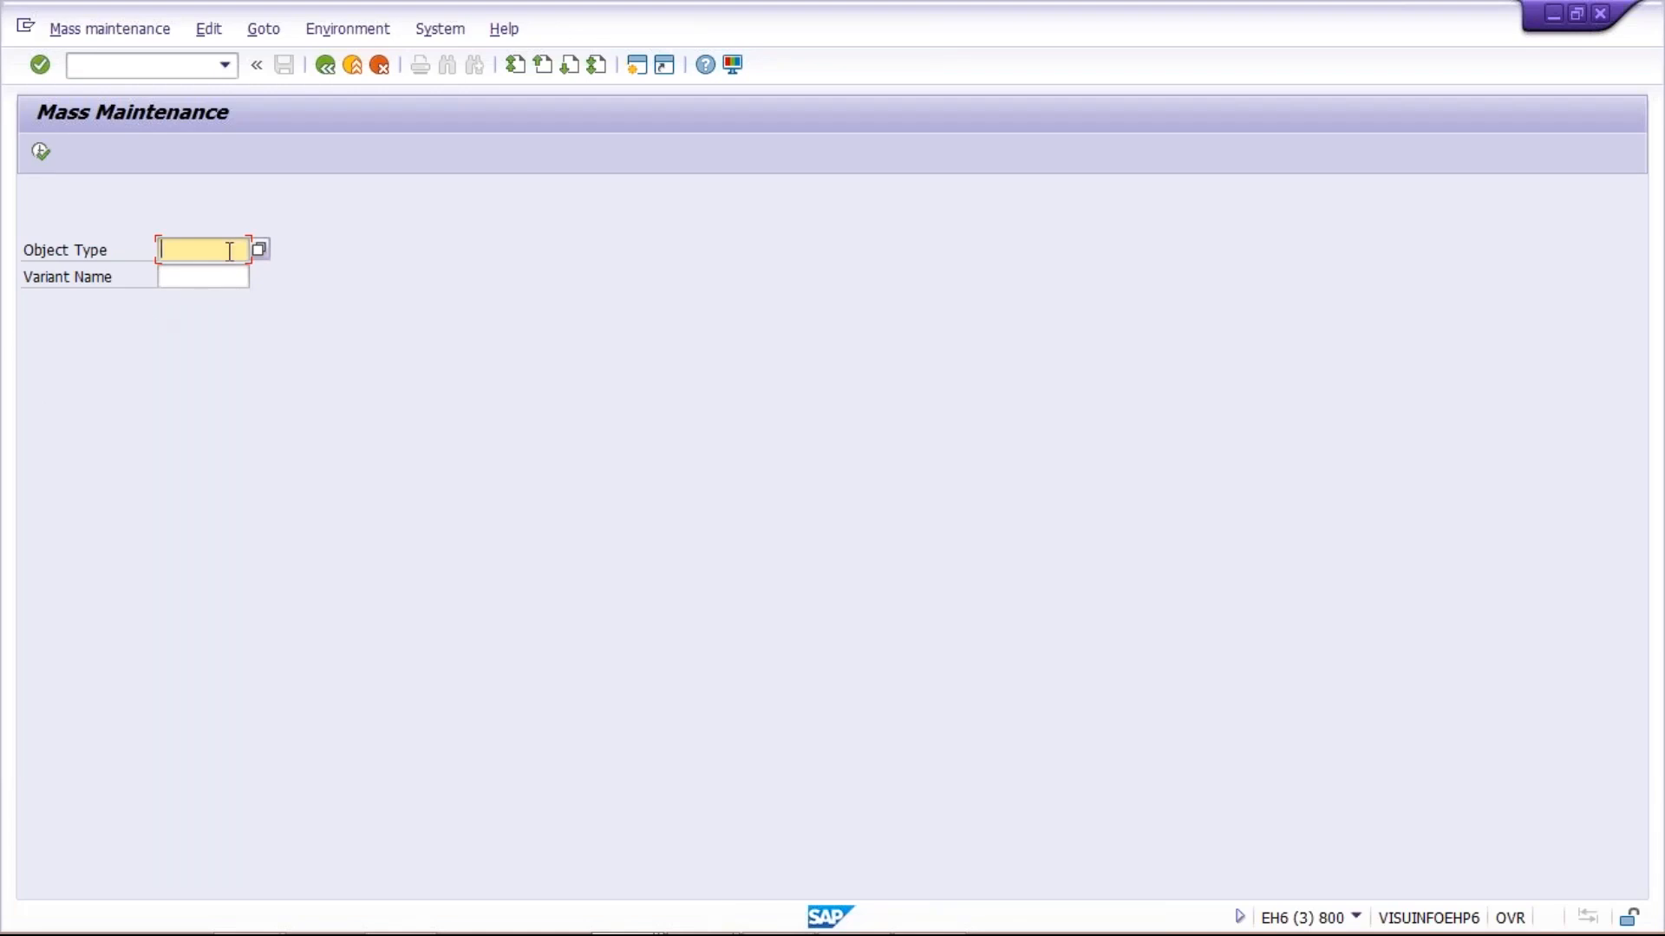
# Choose object type LFA1 (Vendors) and proceed to the vendor table selection, accepting the information about selecting tables
pyautogui.click(260, 250)
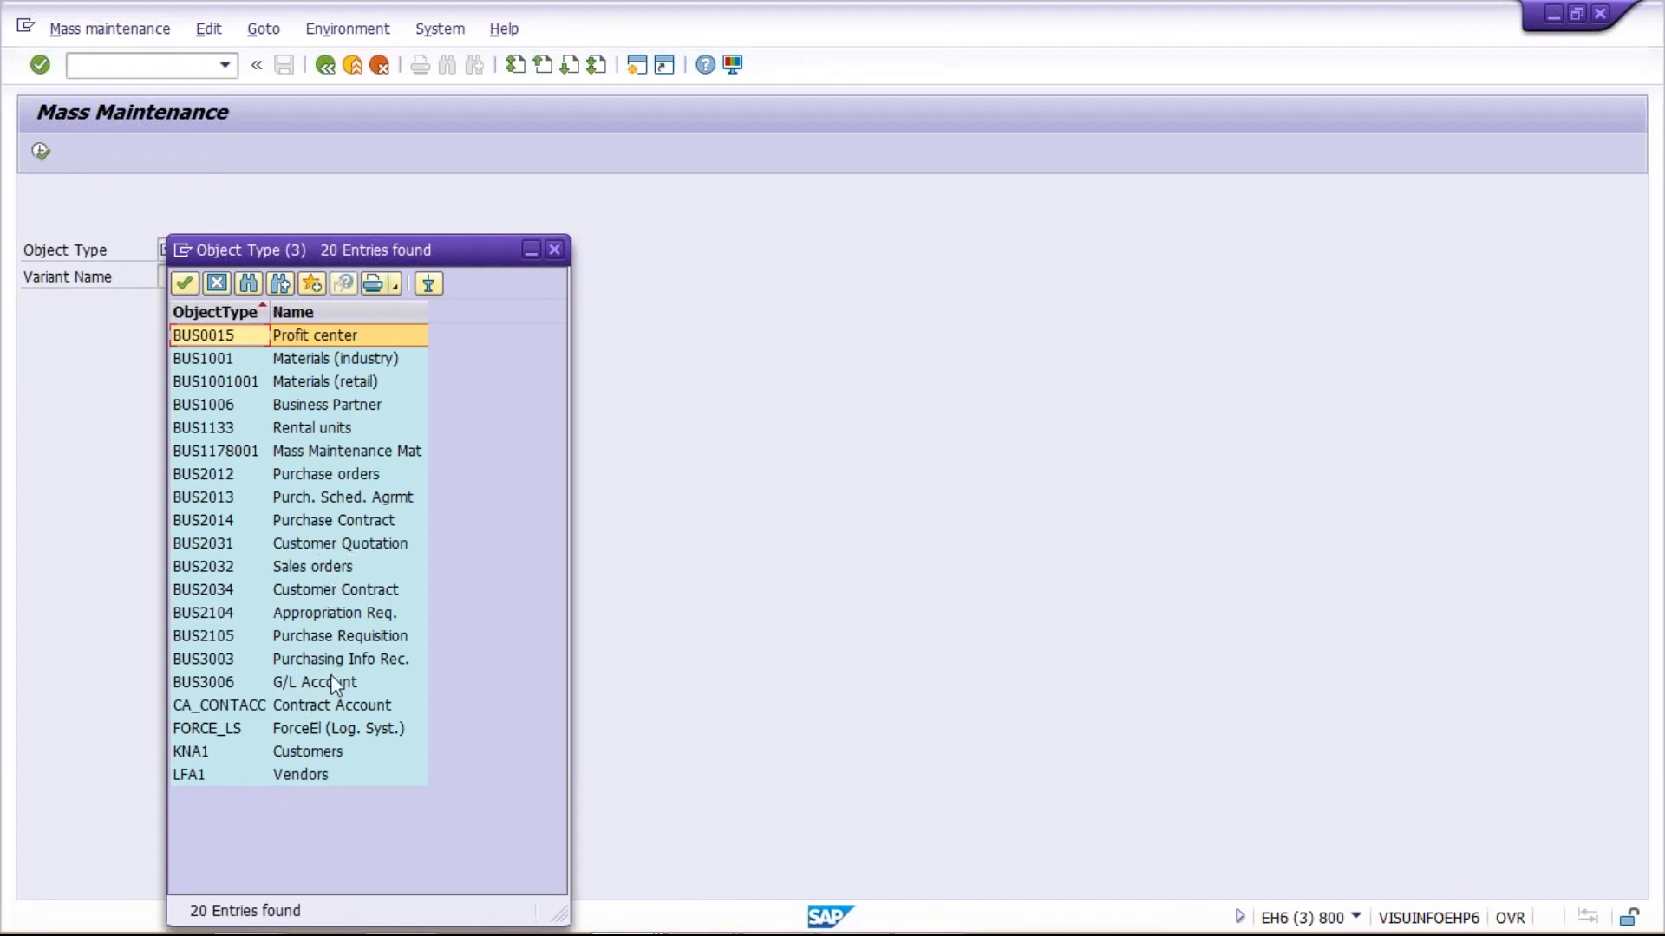
pyautogui.doubleClick(305, 776)
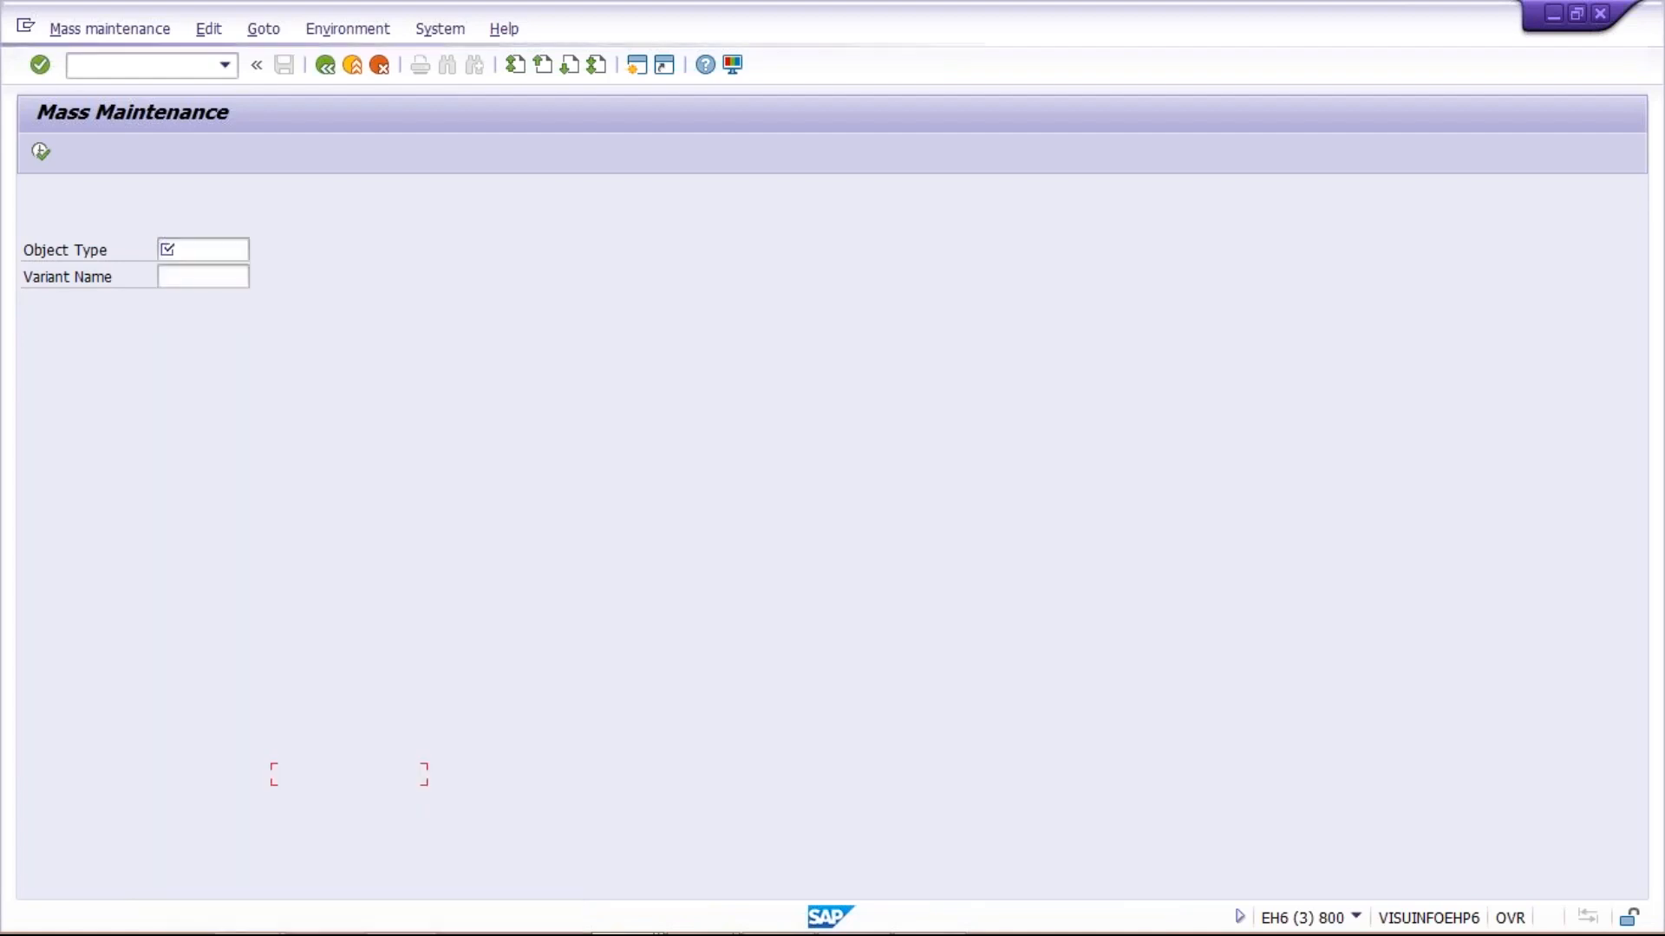
pyautogui.click(41, 152)
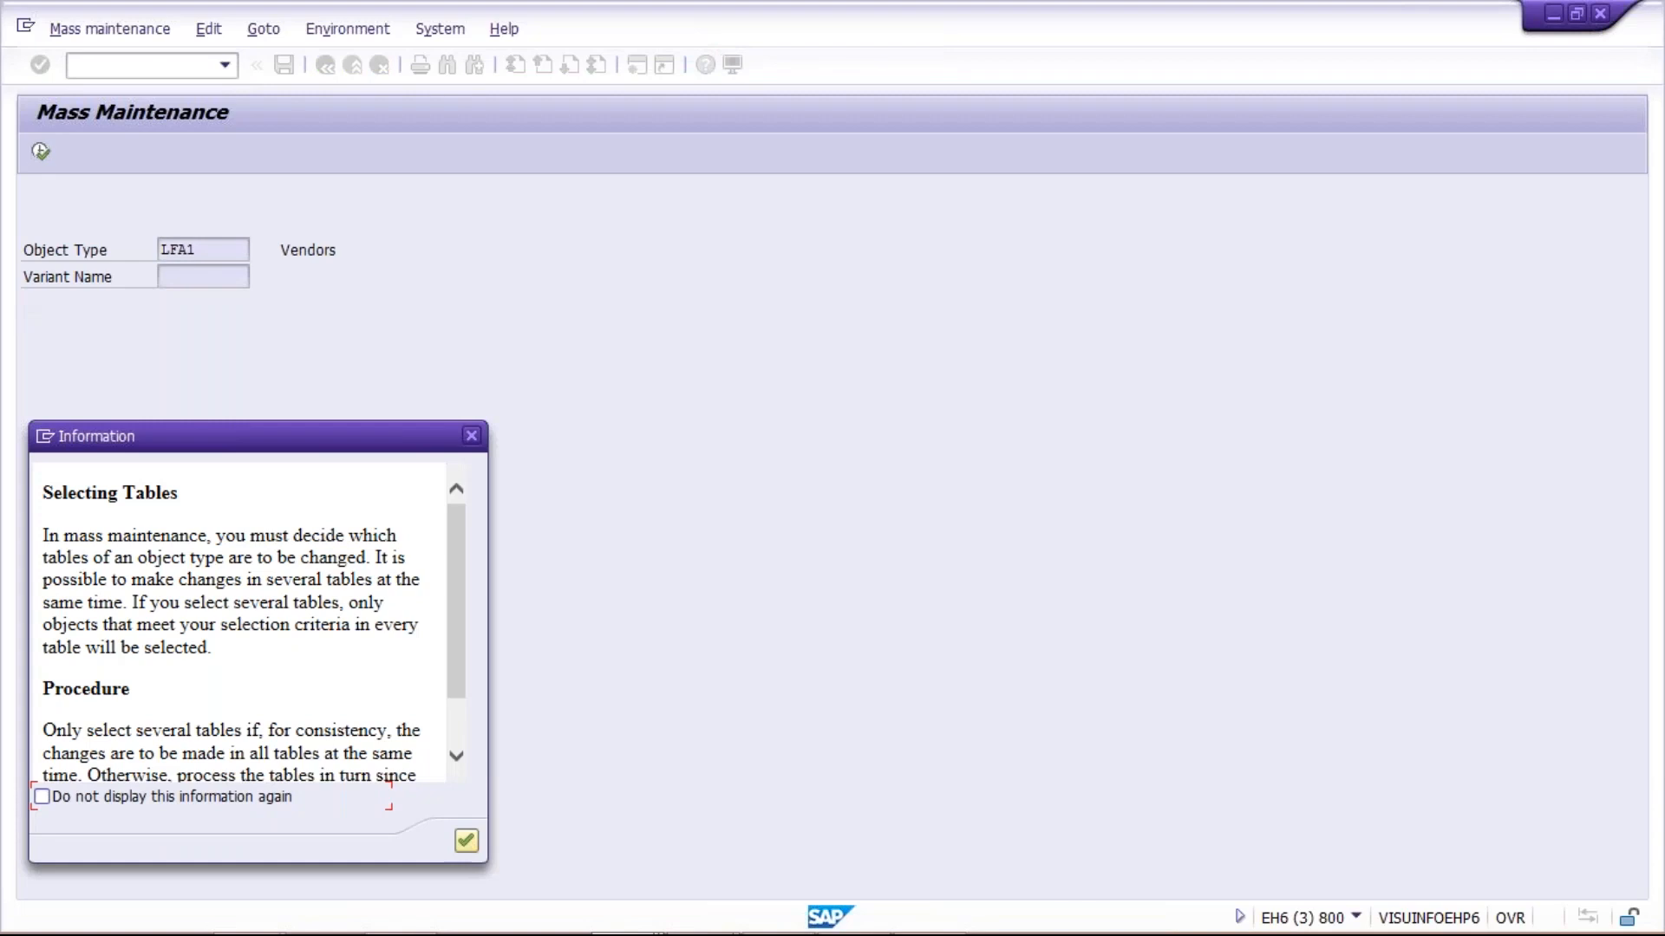
pyautogui.press('Return')
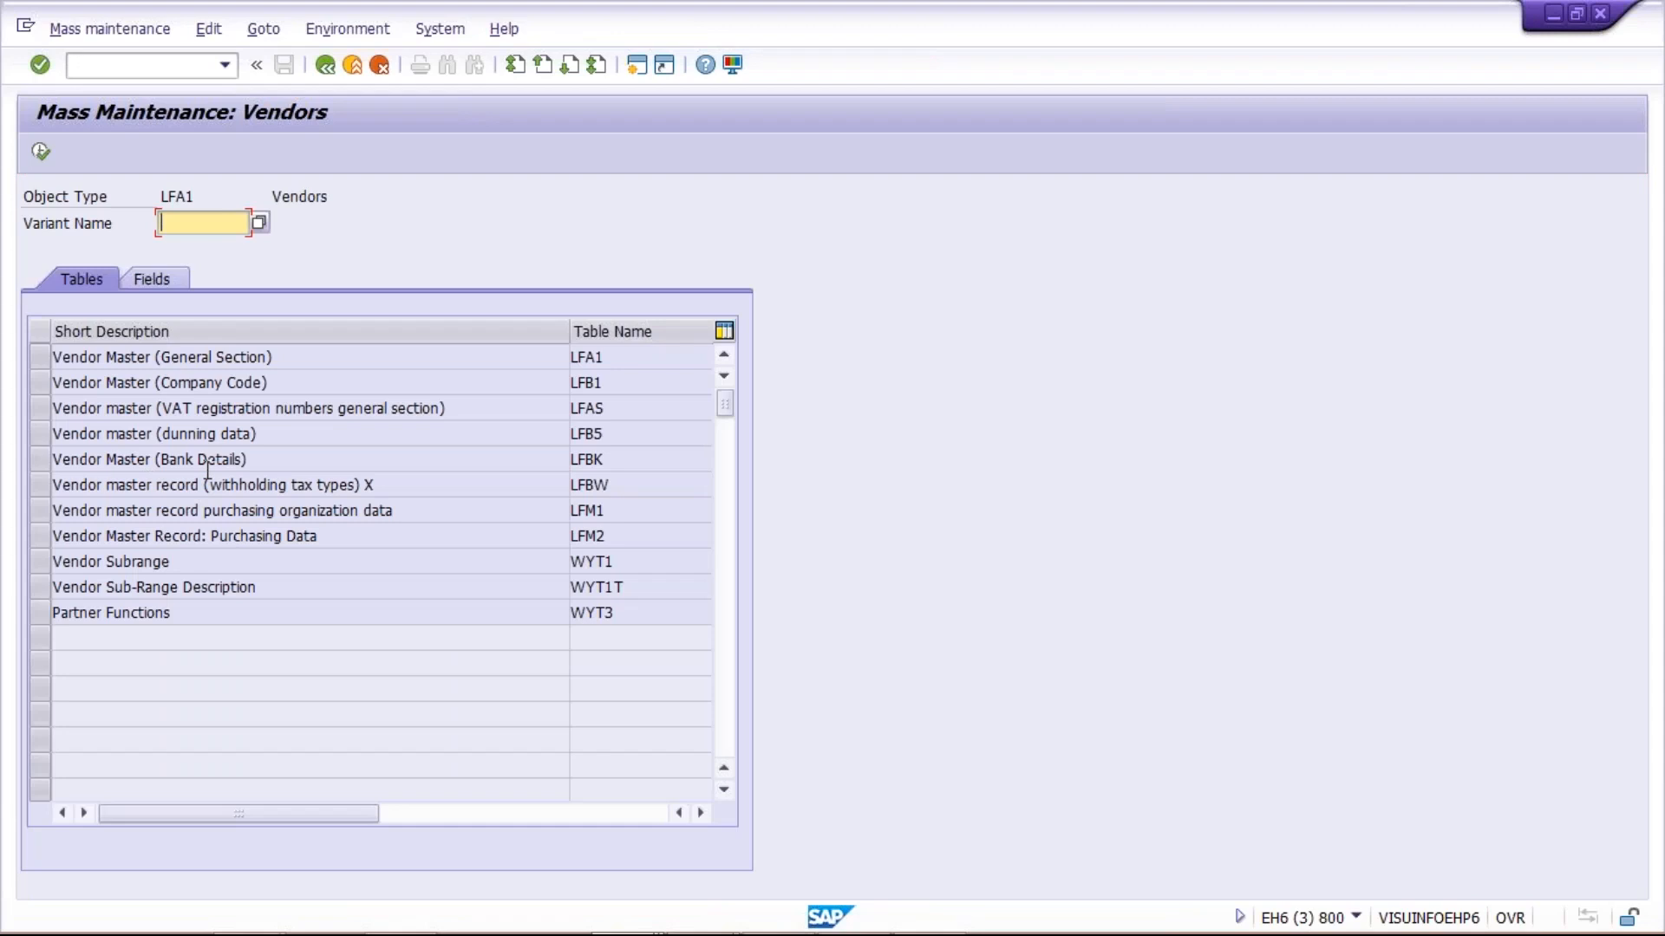
# Start vendor mass maintenance directly with transaction XK99 and select the table Vendor Master (Company Code), LFB1
pyautogui.click(123, 66)
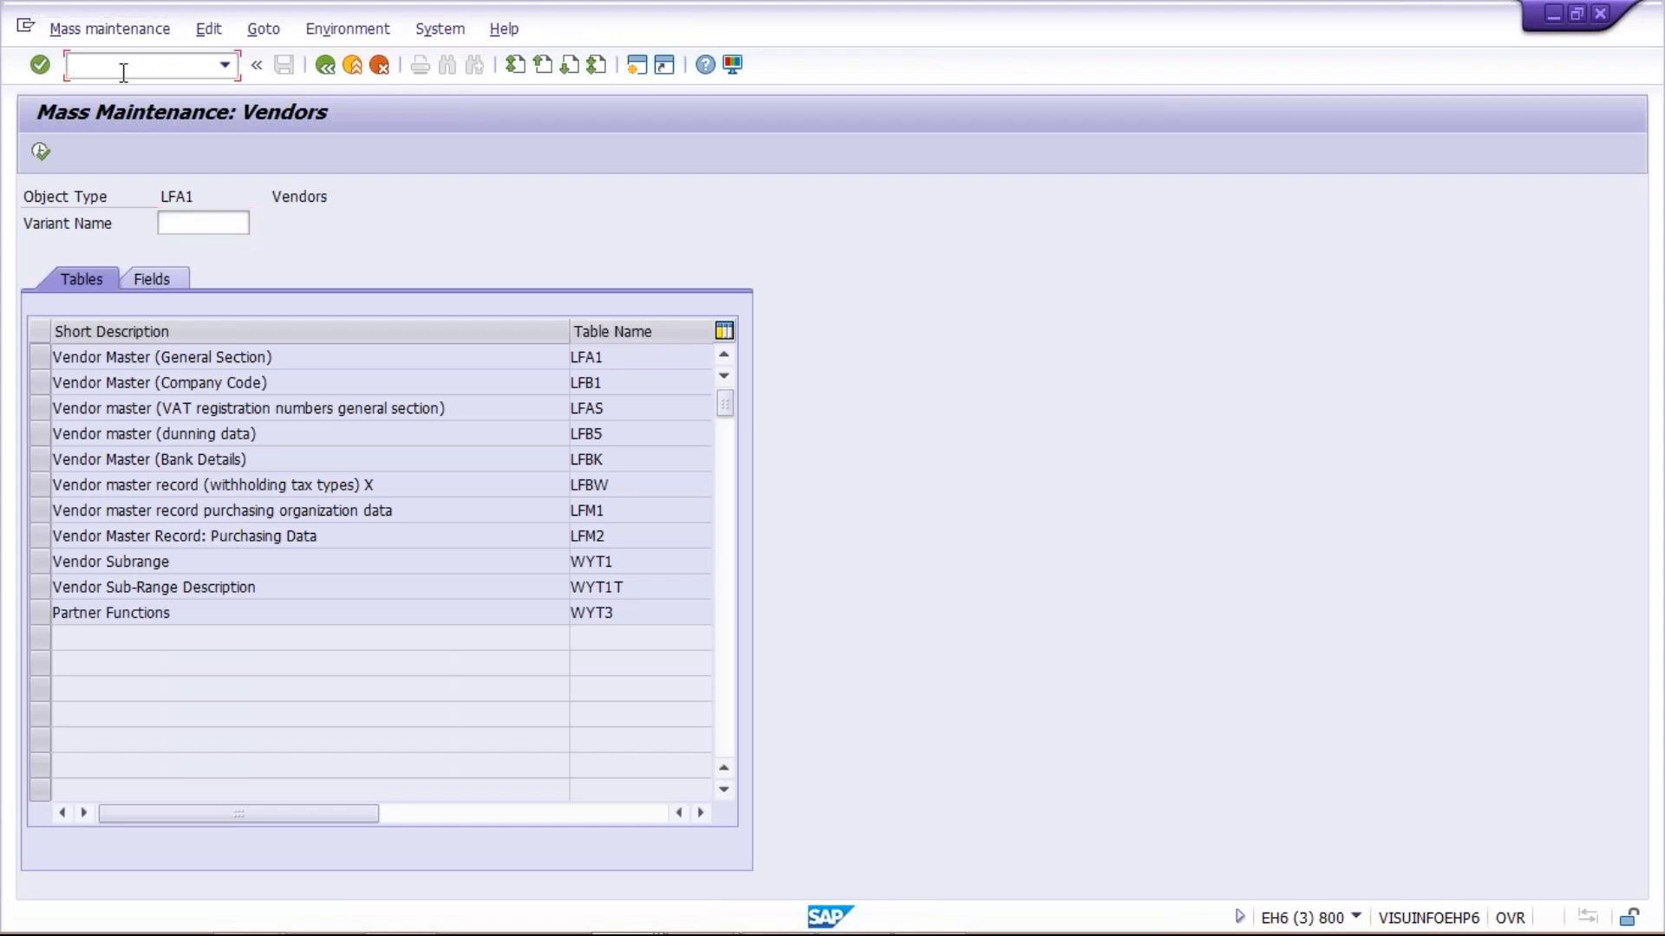
pyautogui.write('/NXK99')
pyautogui.press('Return')
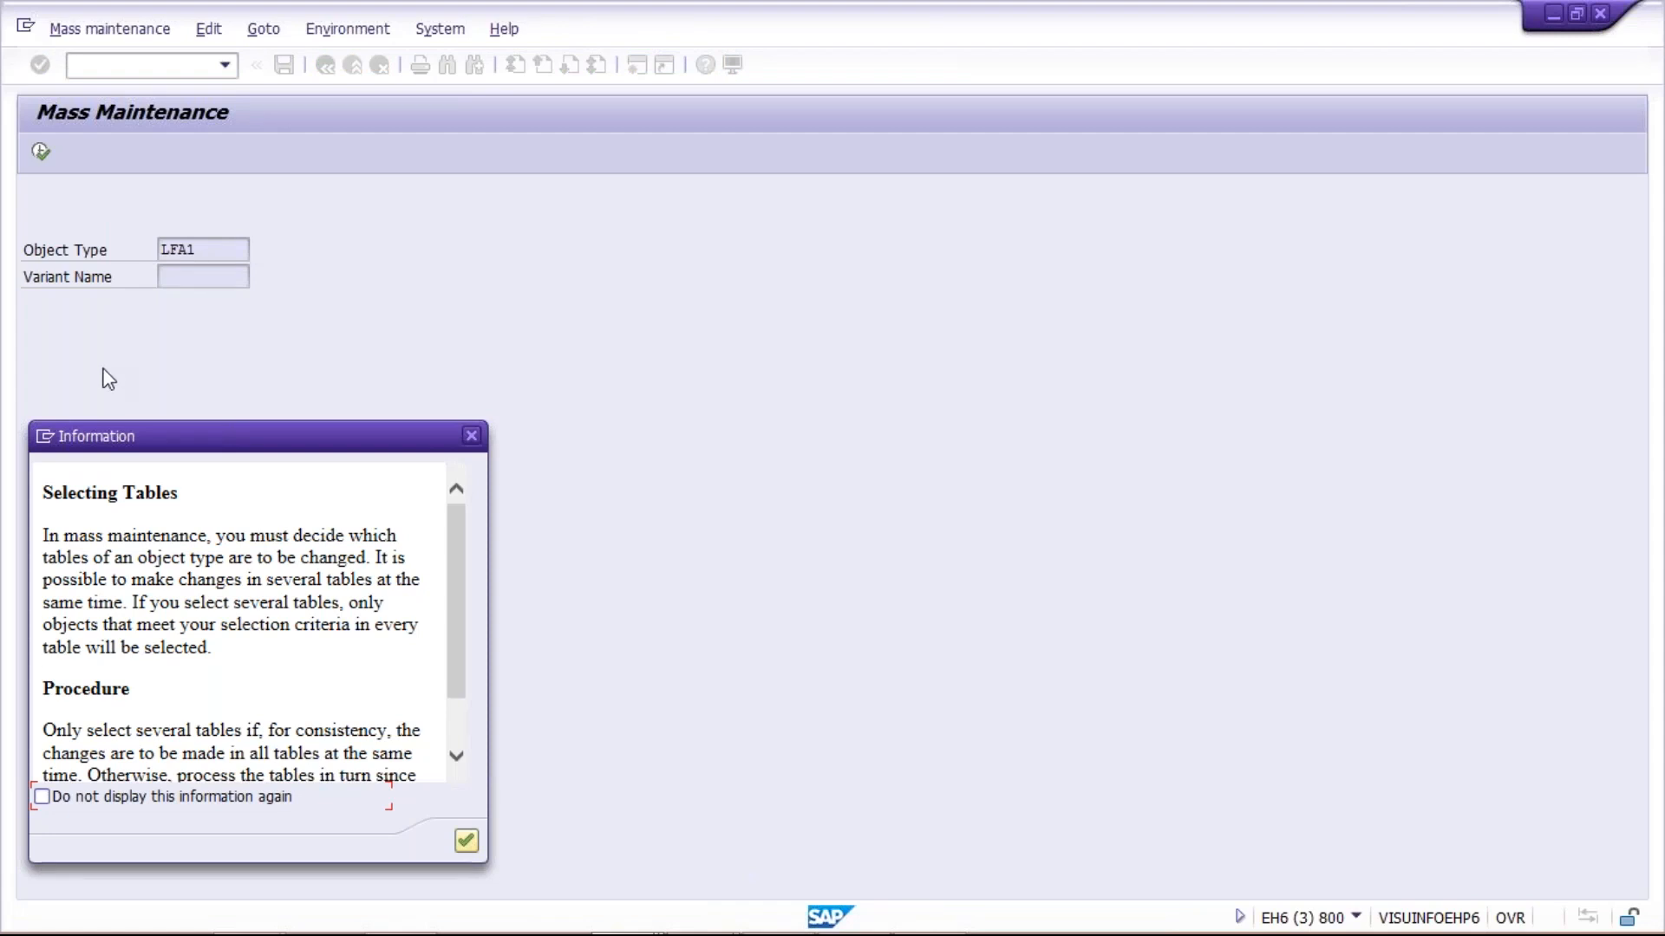
pyautogui.press('Return')
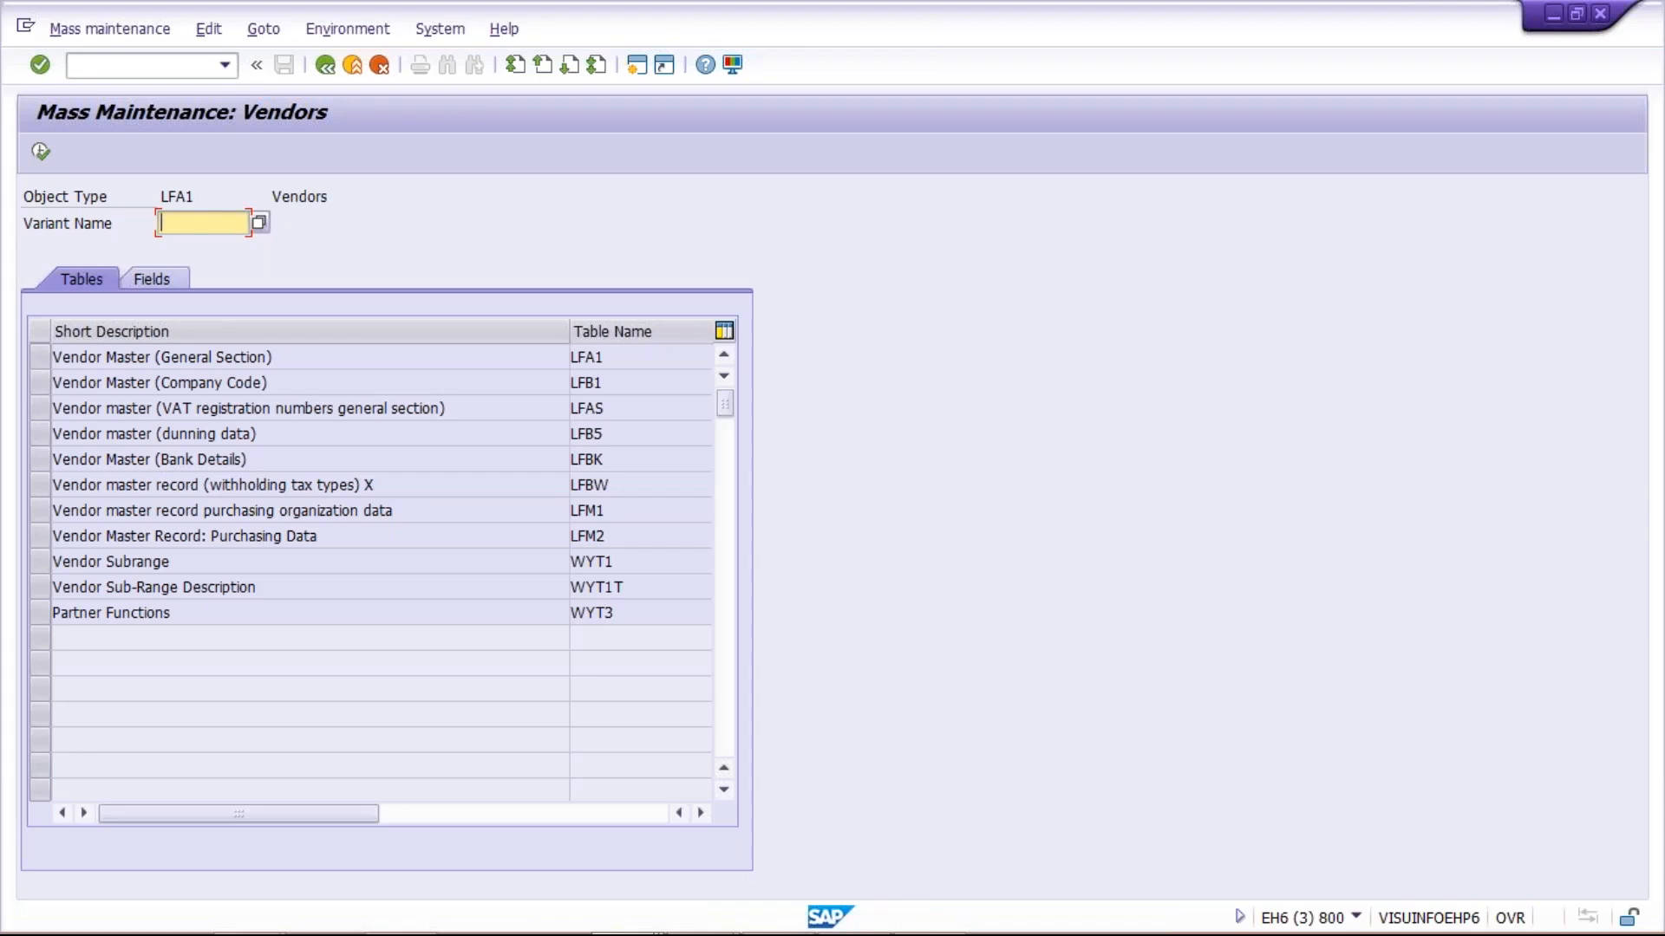
pyautogui.click(305, 387)
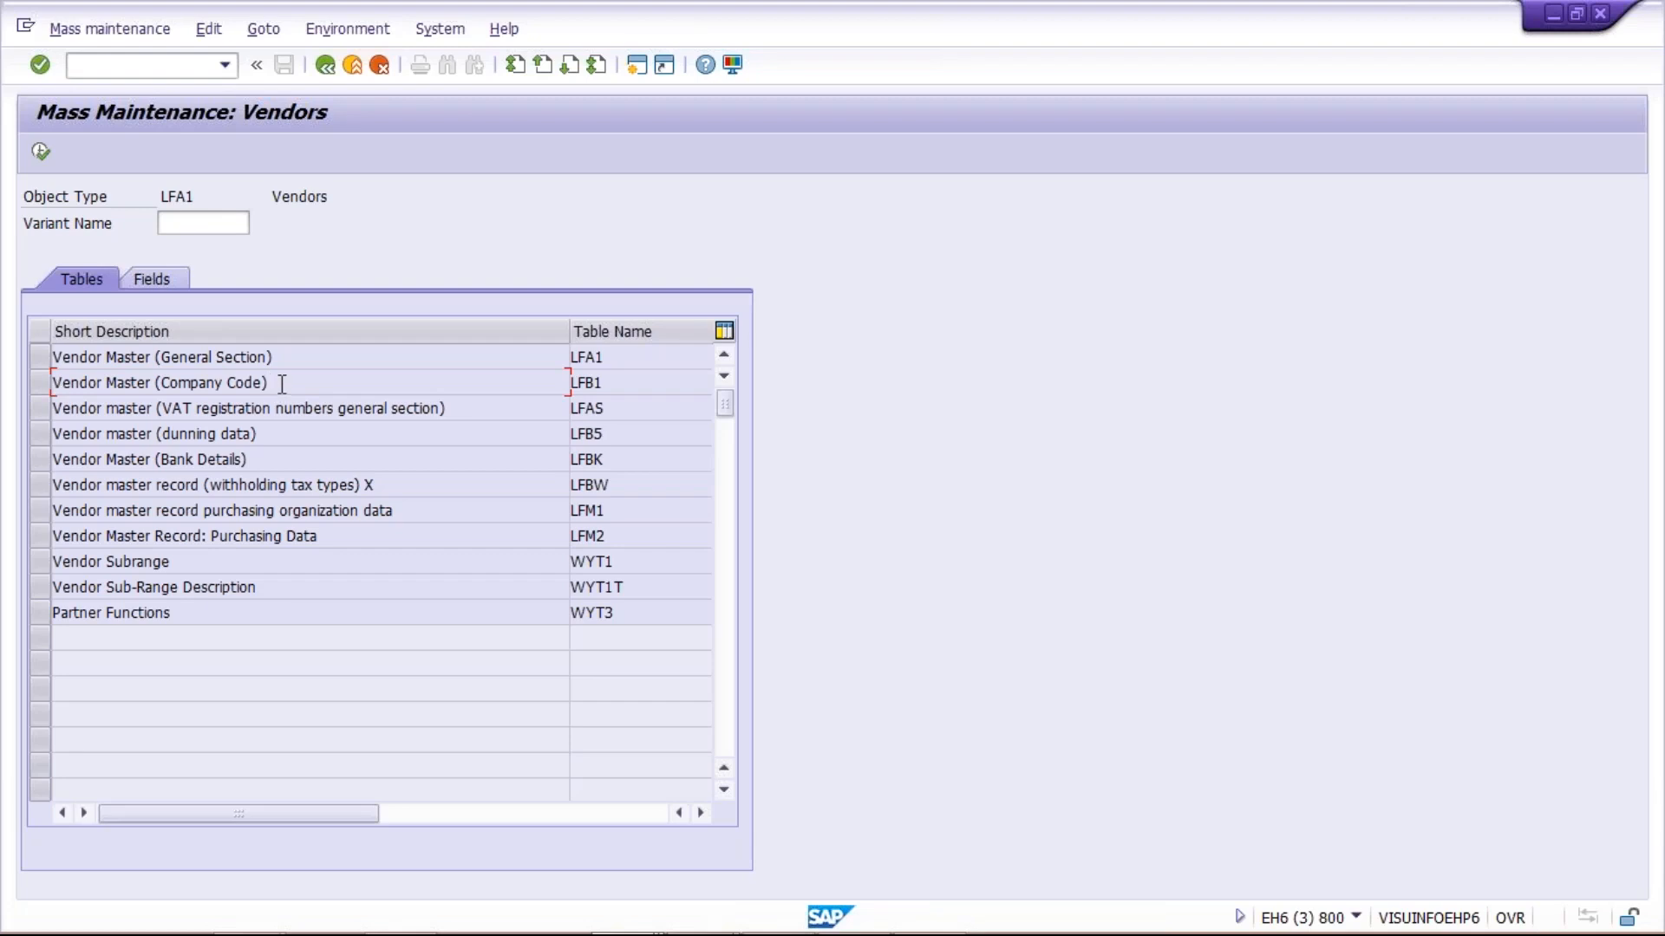
pyautogui.click(39, 382)
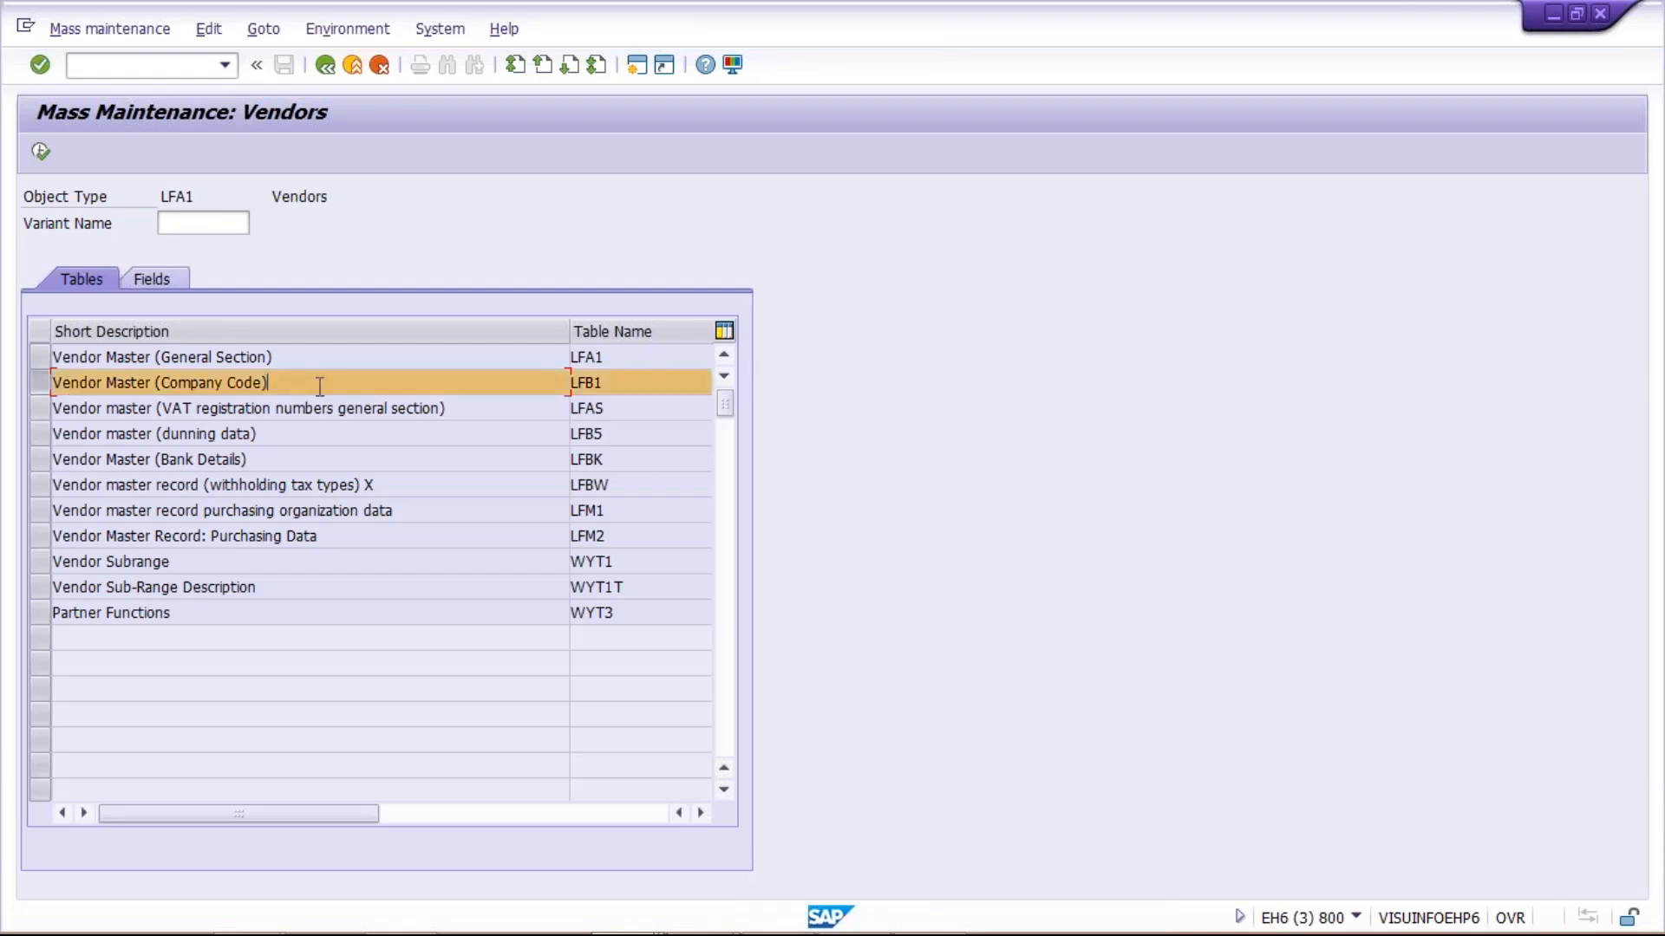
# Open another SAP session with Display Vendor, view the preset vendor's company code payment transactions, and return to the initial screen
pyautogui.moveTo(642, 928)
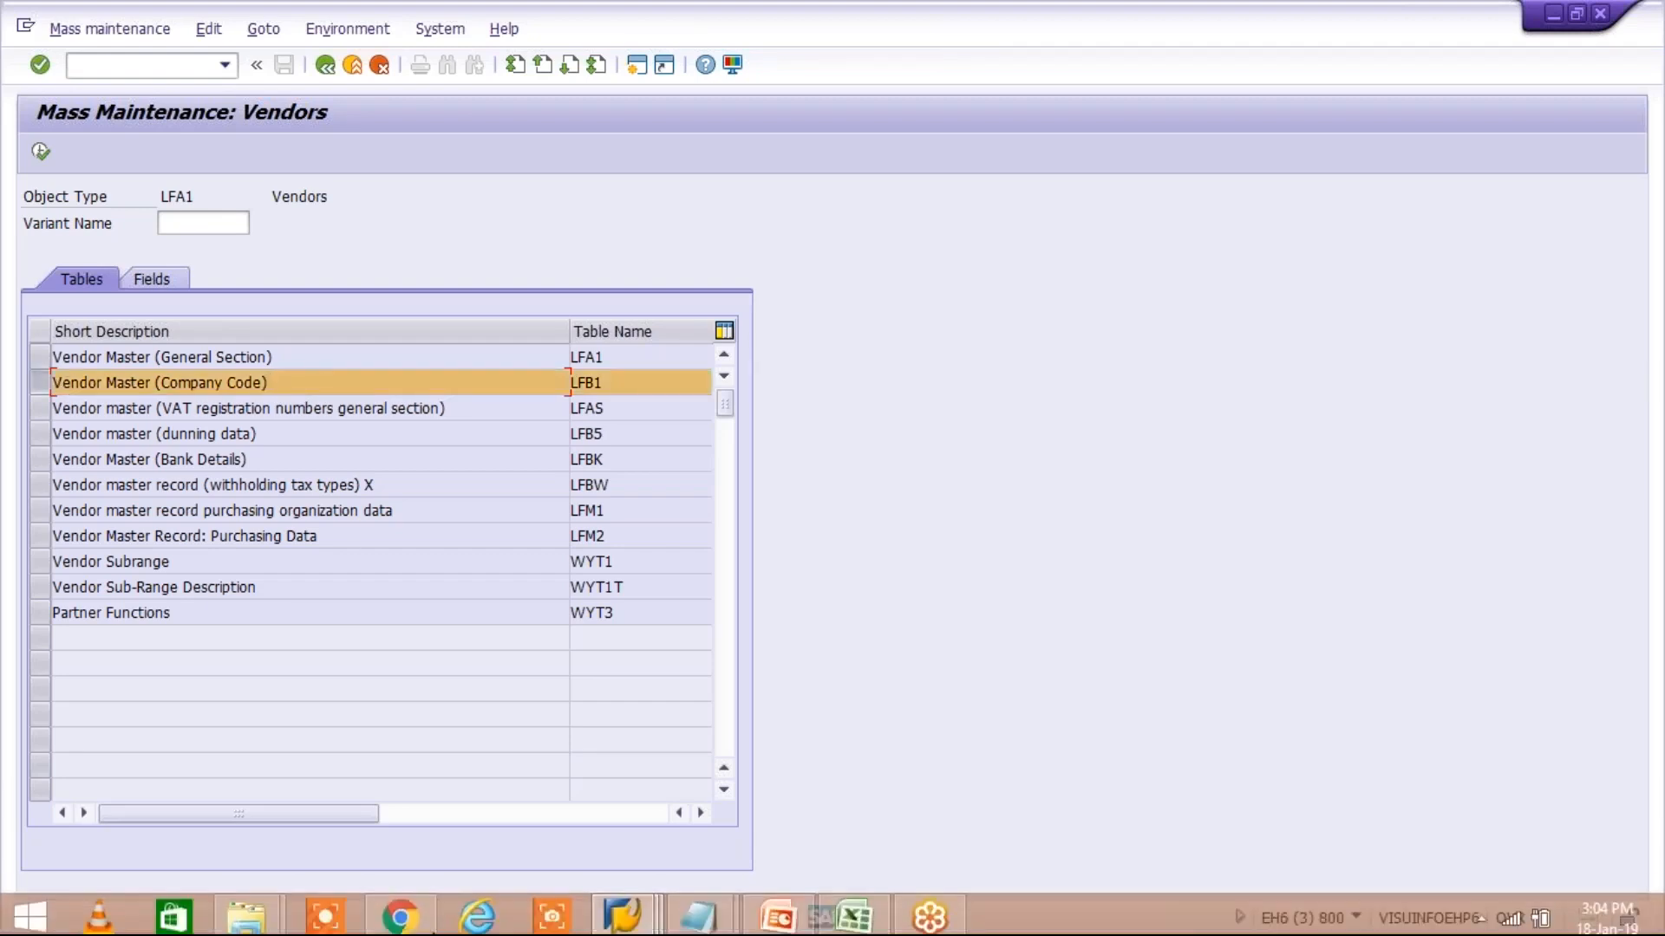
pyautogui.click(641, 899)
pyautogui.click(964, 790)
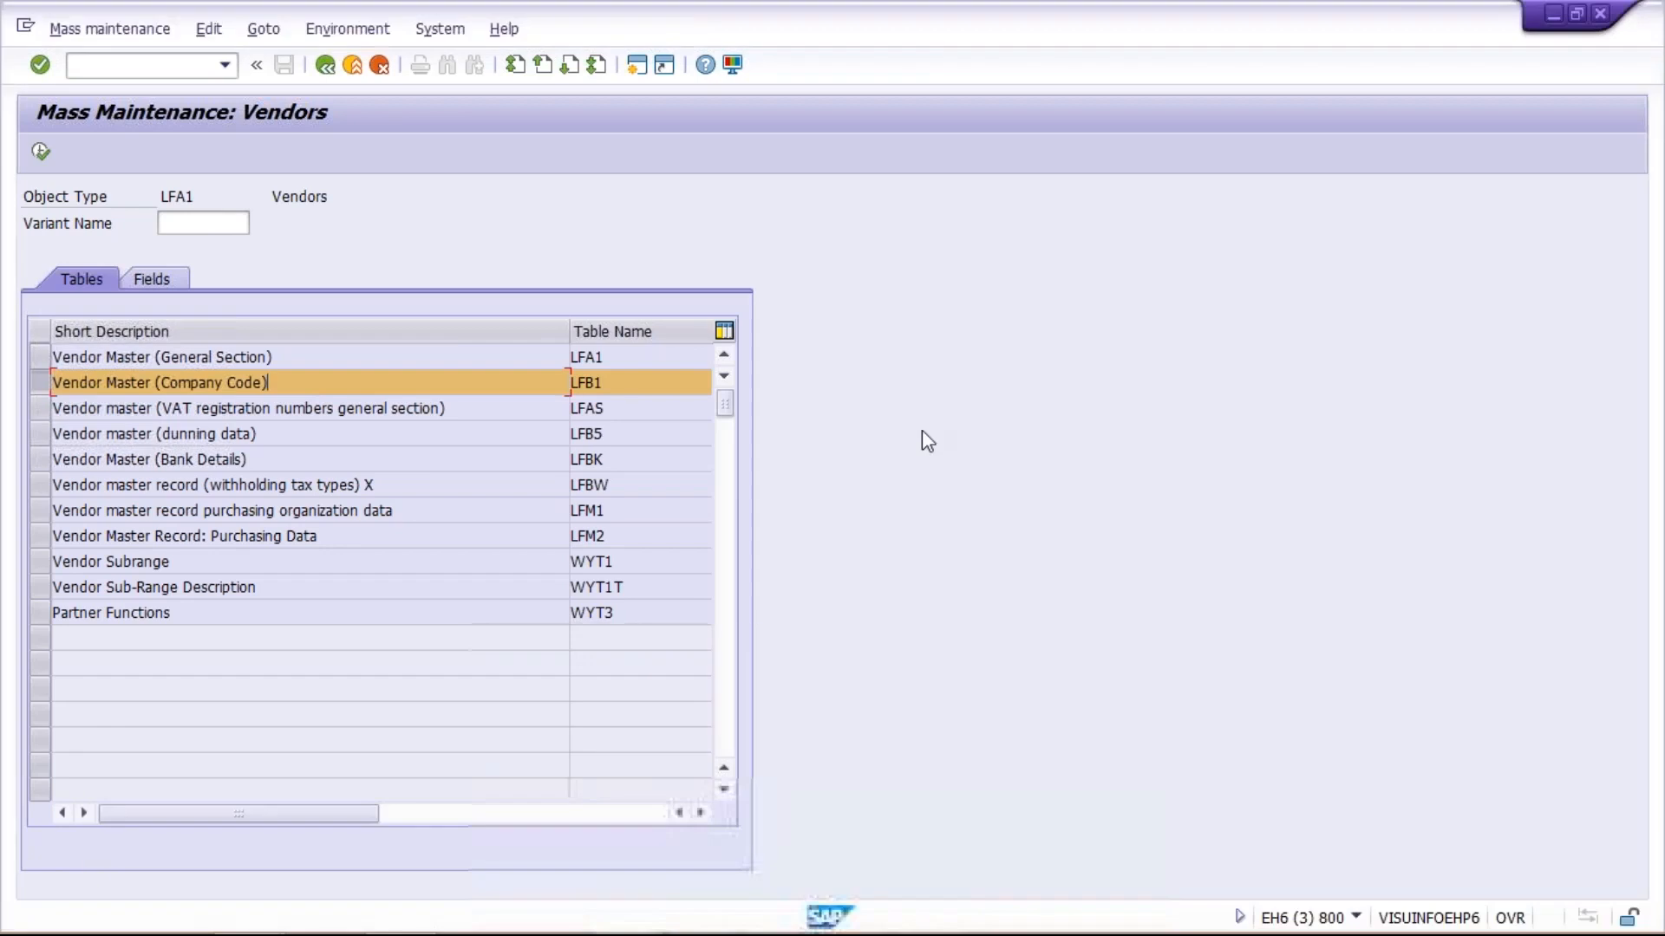
pyautogui.click(637, 67)
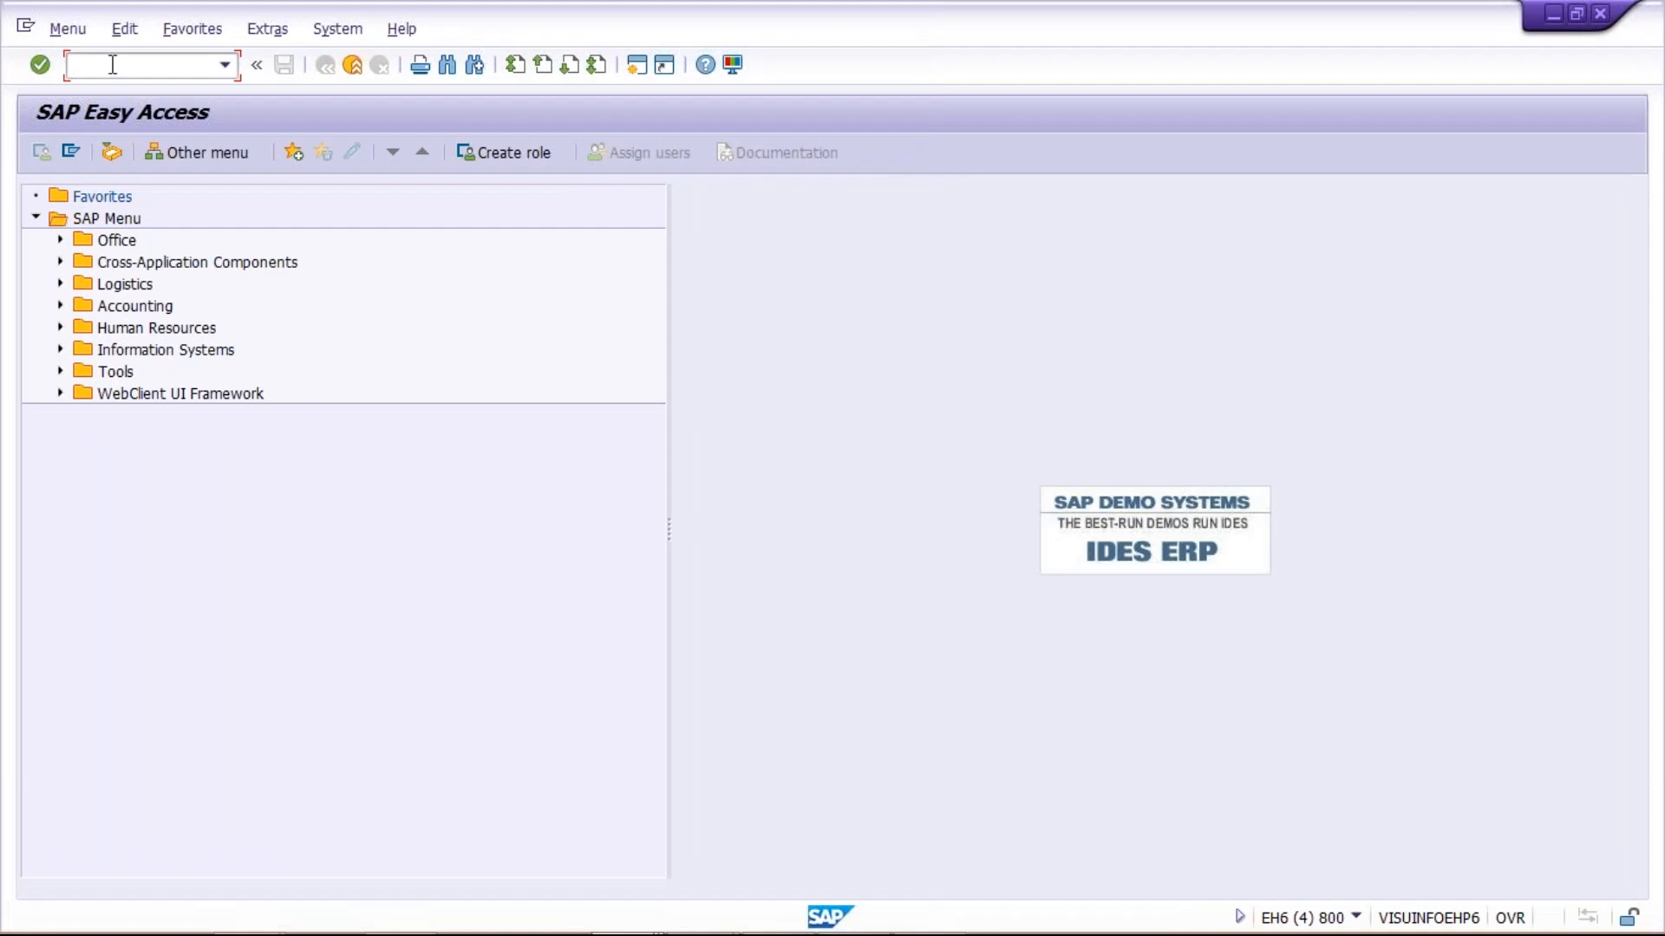
pyautogui.press('Down')
pyautogui.press('Down')
pyautogui.press('Down')
pyautogui.press('Return')
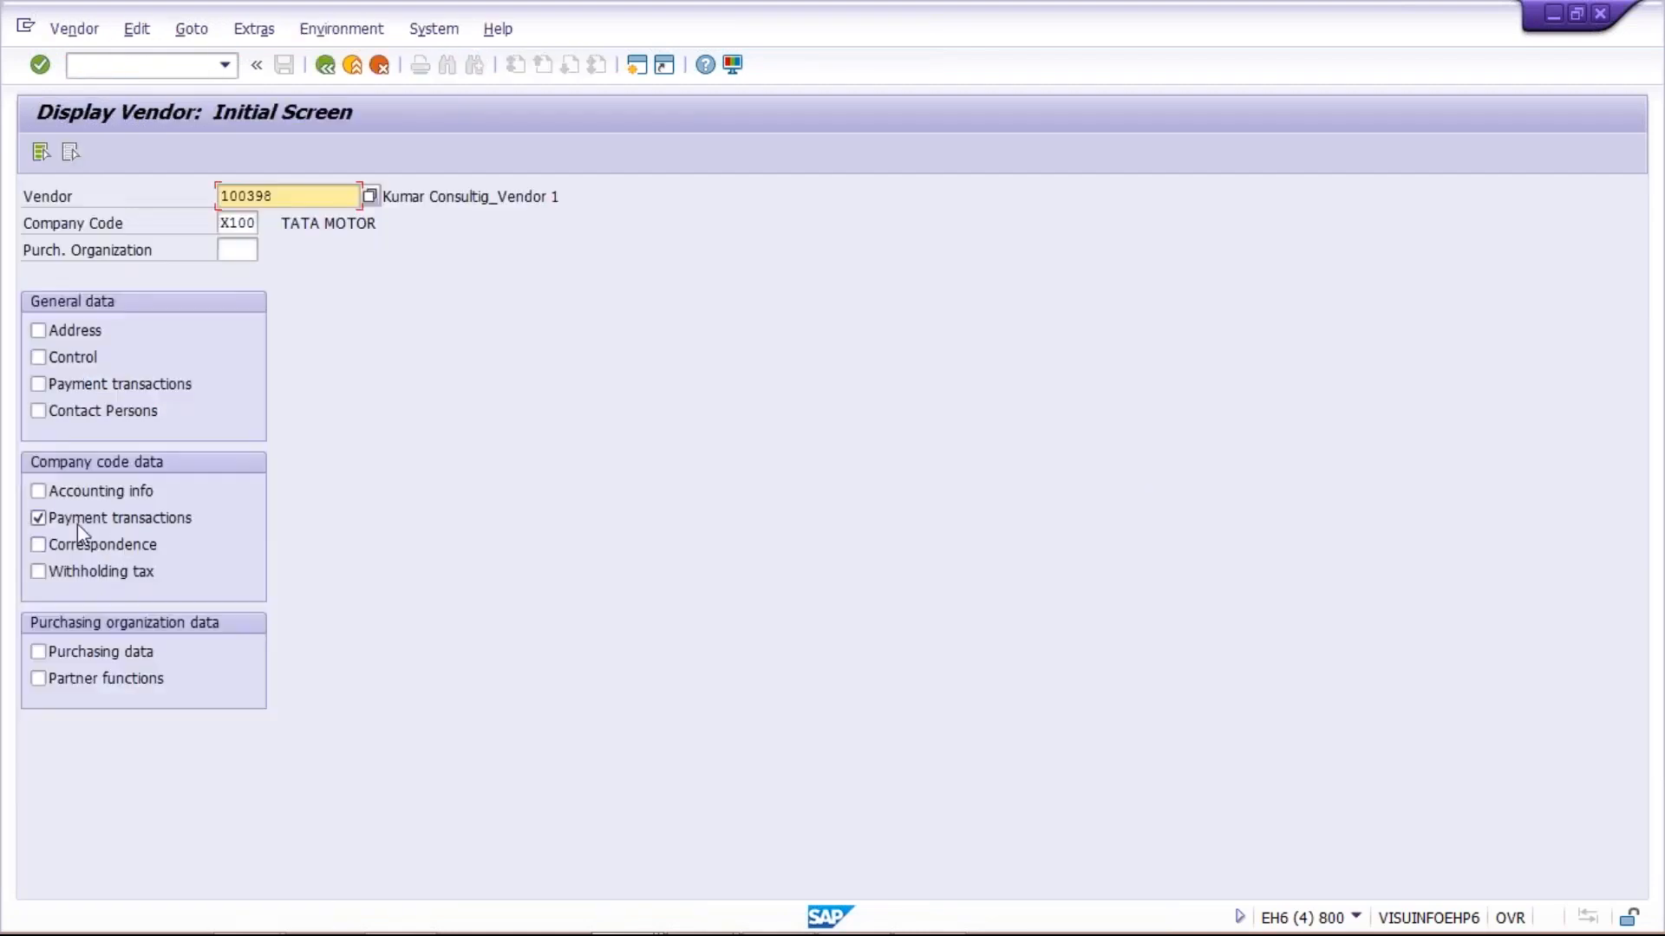
pyautogui.press('Return')
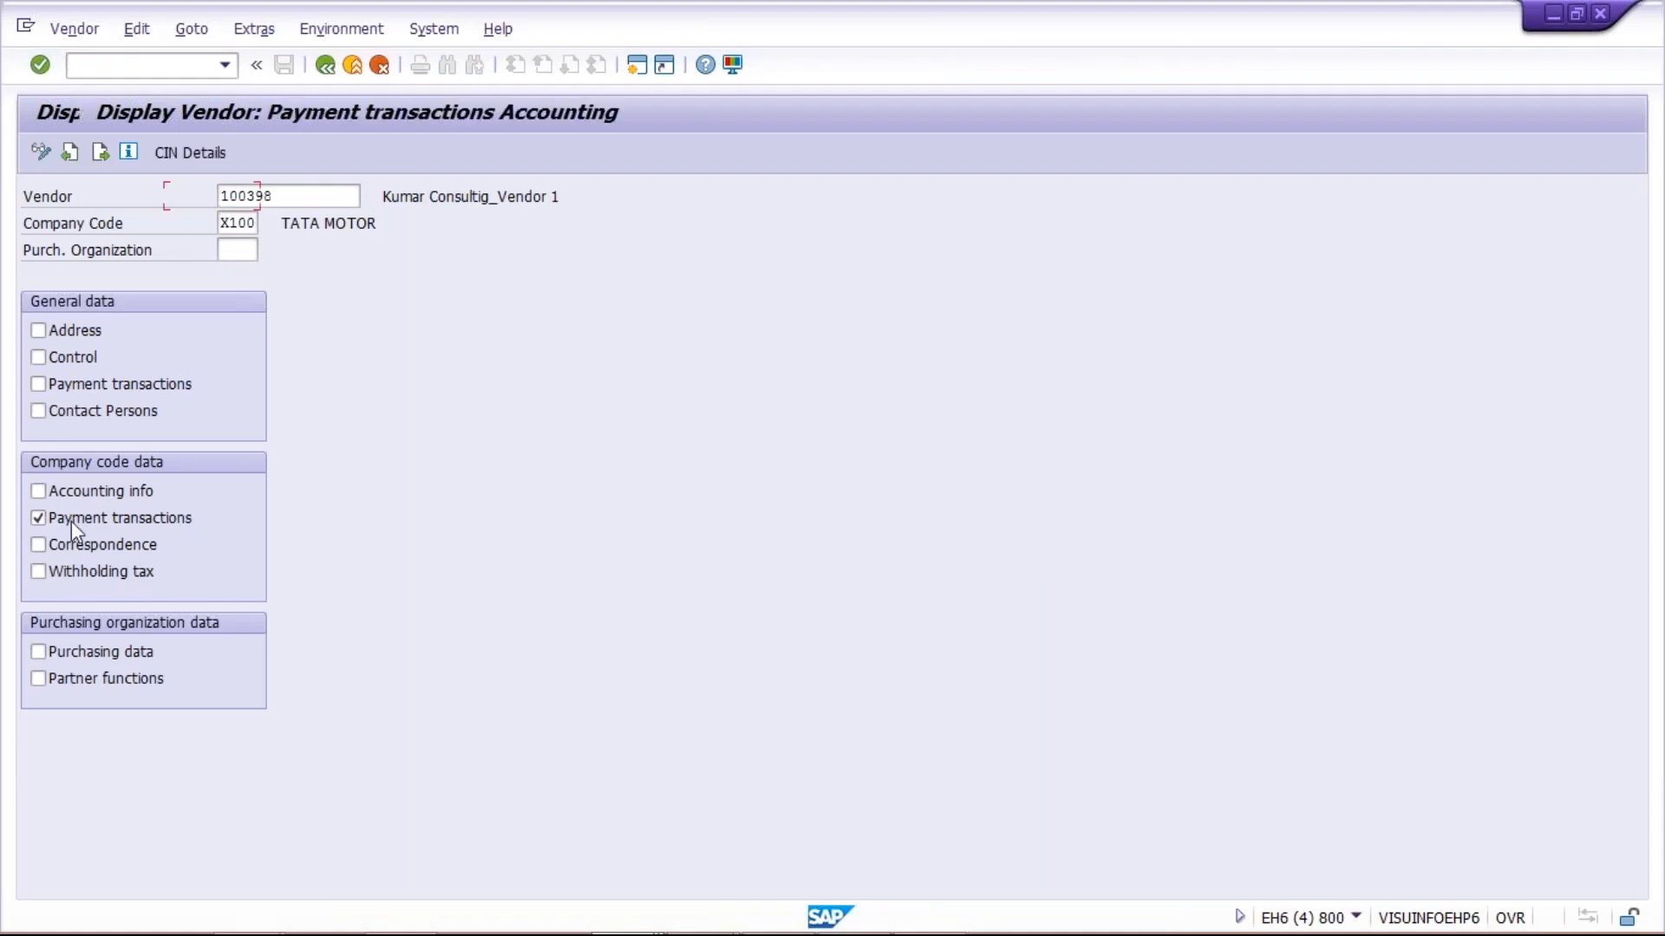
pyautogui.click(325, 66)
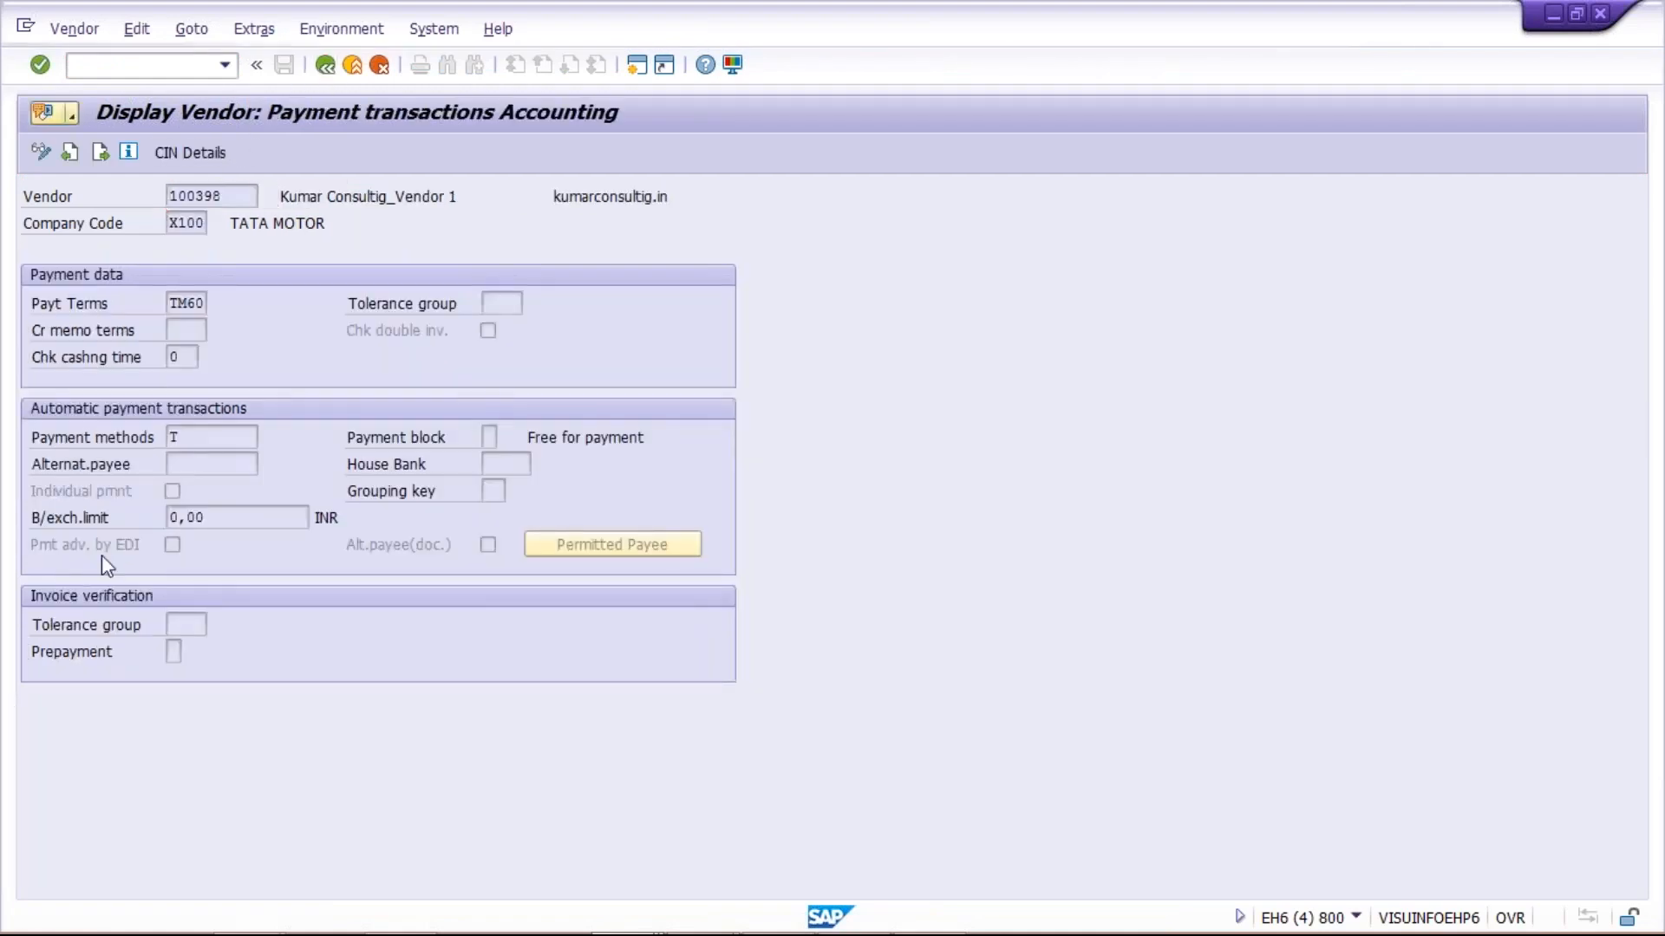
# Return to the Mass Maintenance: Vendors session, execute it for LFB1, and restrict the records to be changed to company code X100
pyautogui.moveTo(598, 928)
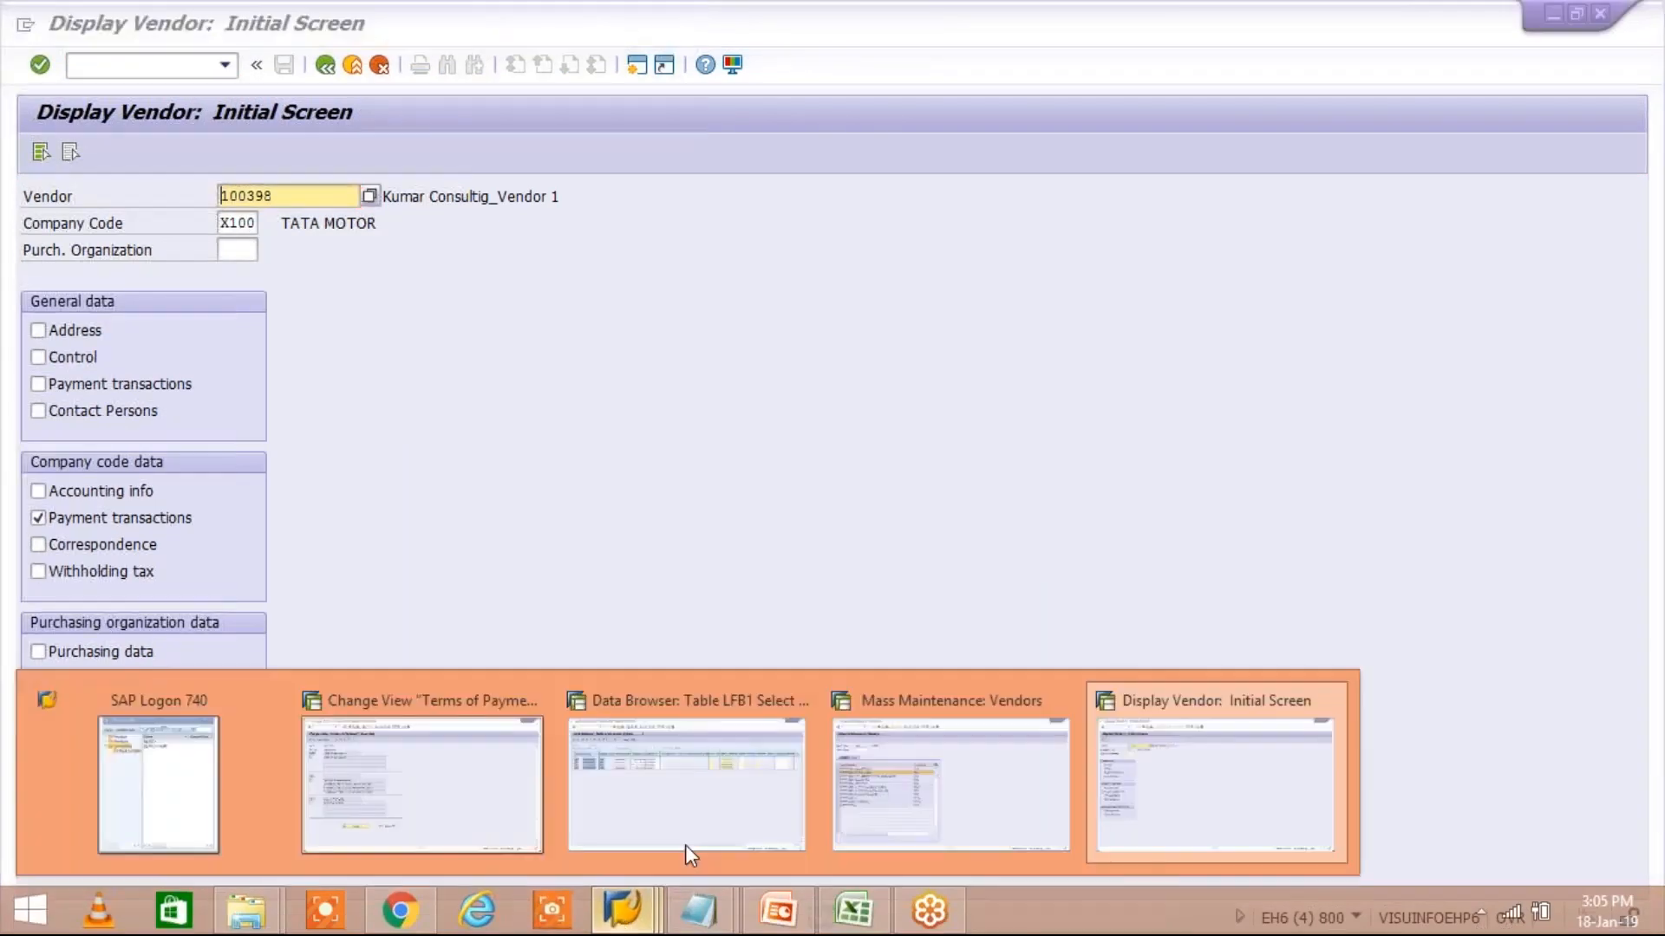
pyautogui.click(948, 785)
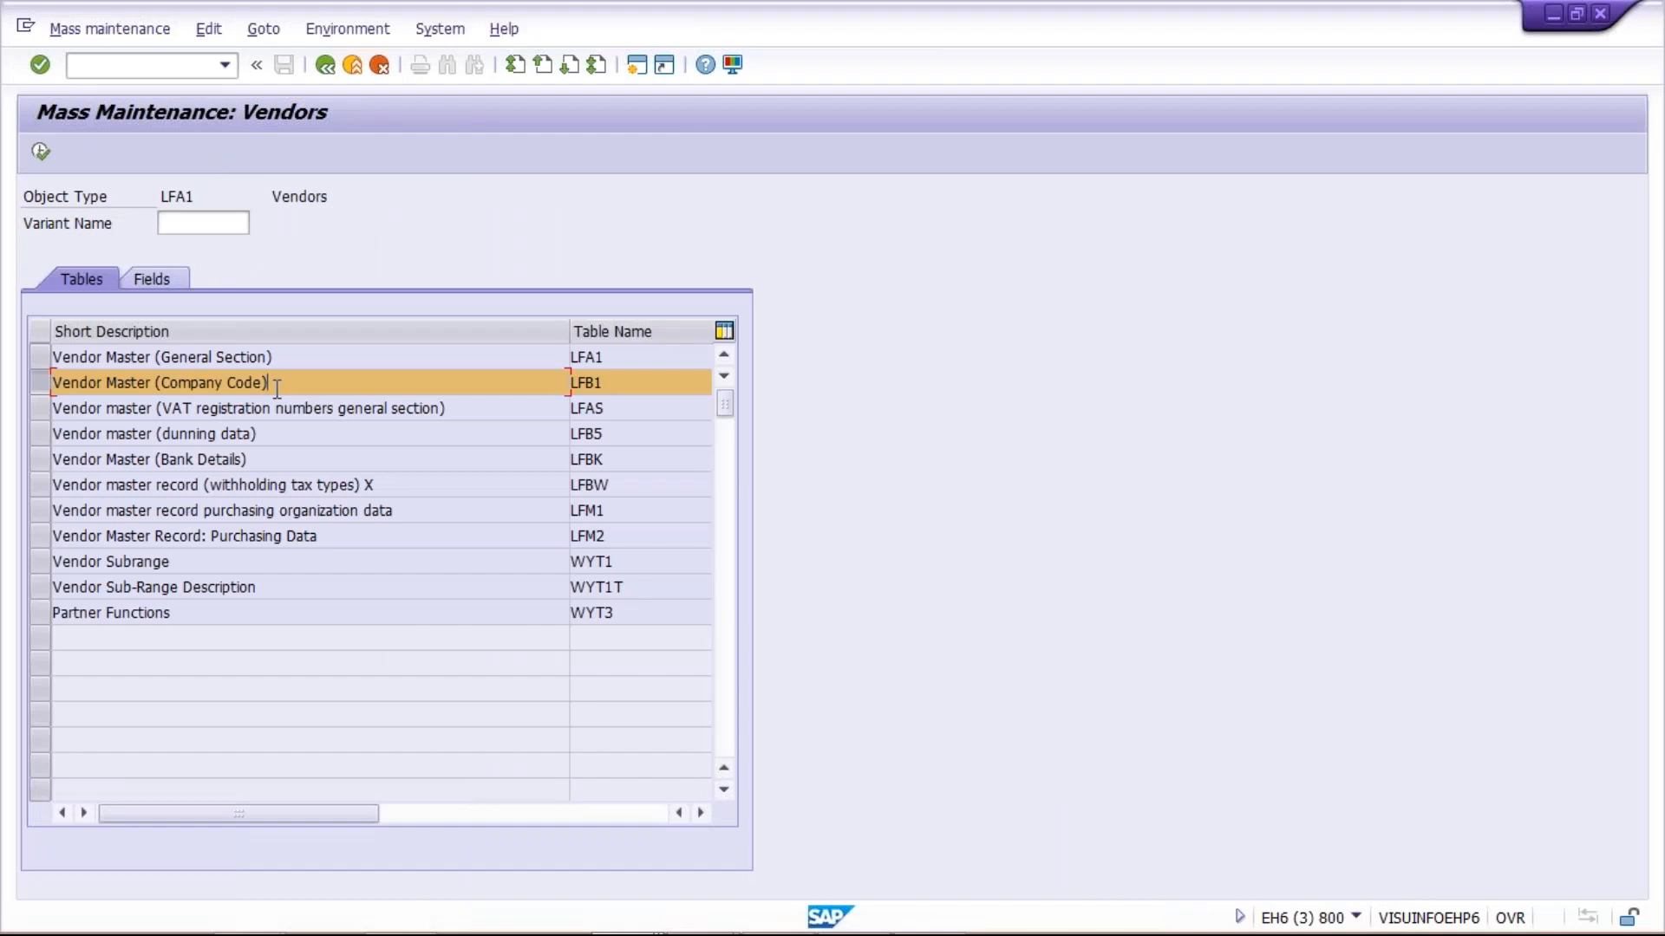
pyautogui.click(41, 151)
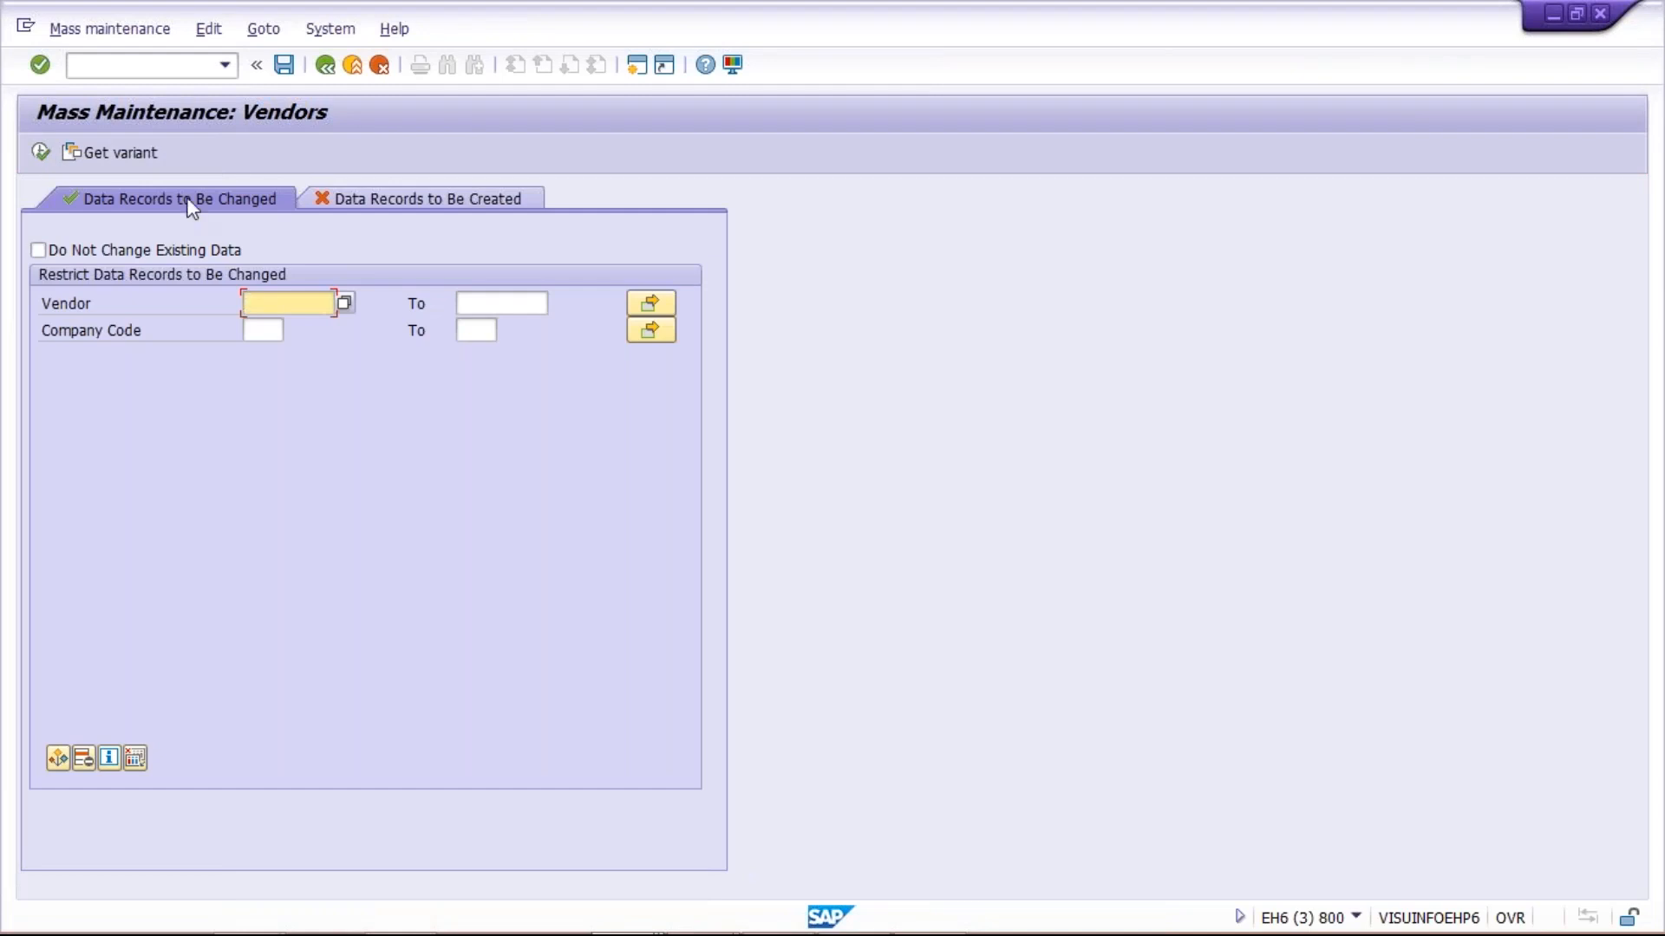
pyautogui.click(263, 331)
pyautogui.write('X100')
pyautogui.click(251, 301)
# Switch to Excel and copy the entire column F with the vendor numbers on Sheet4
pyautogui.moveTo(655, 921)
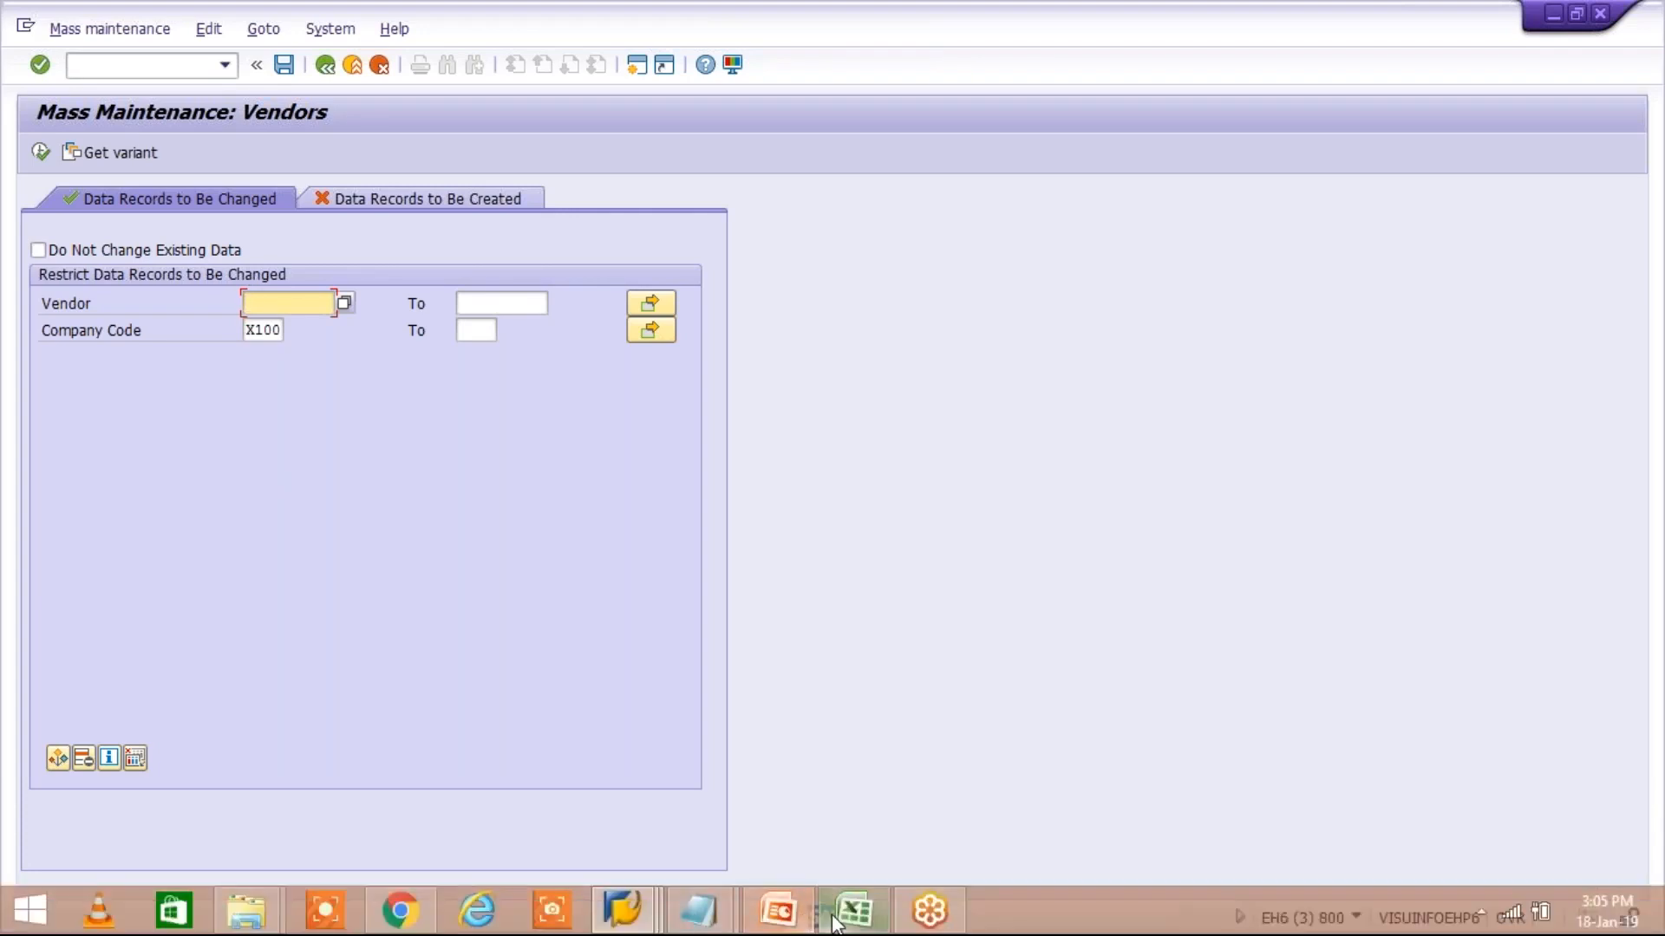
pyautogui.click(834, 910)
pyautogui.click(459, 241)
pyautogui.moveTo(446, 278); pyautogui.dragTo(459, 340)
pyautogui.click(472, 444)
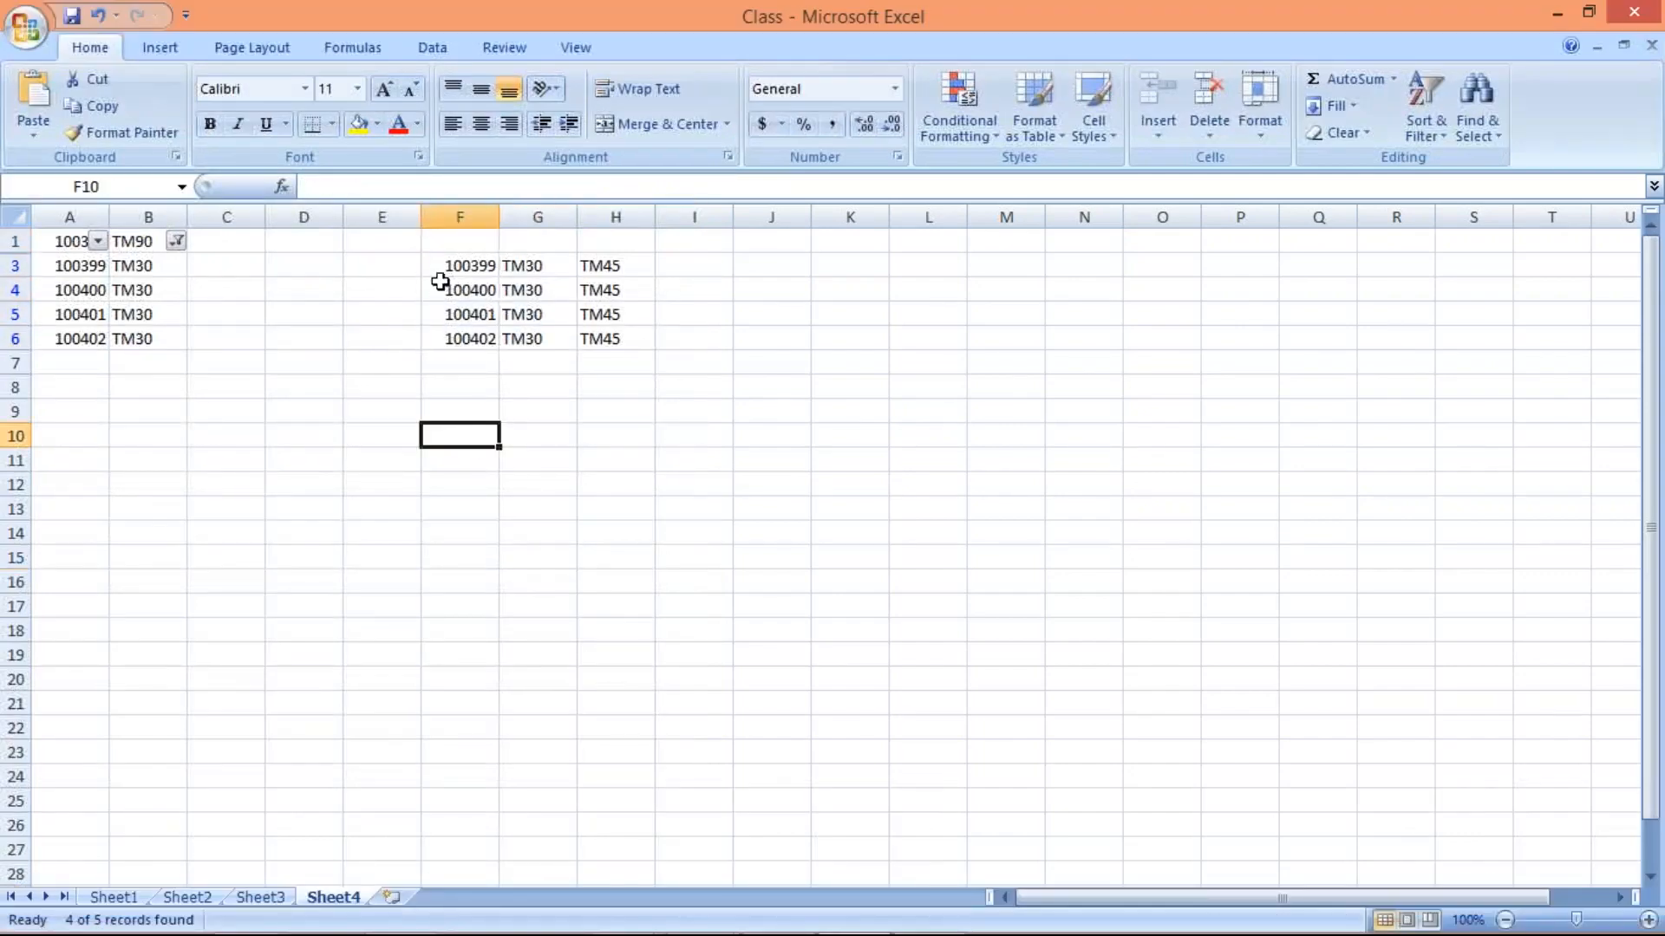
pyautogui.moveTo(445, 260); pyautogui.dragTo(463, 330)
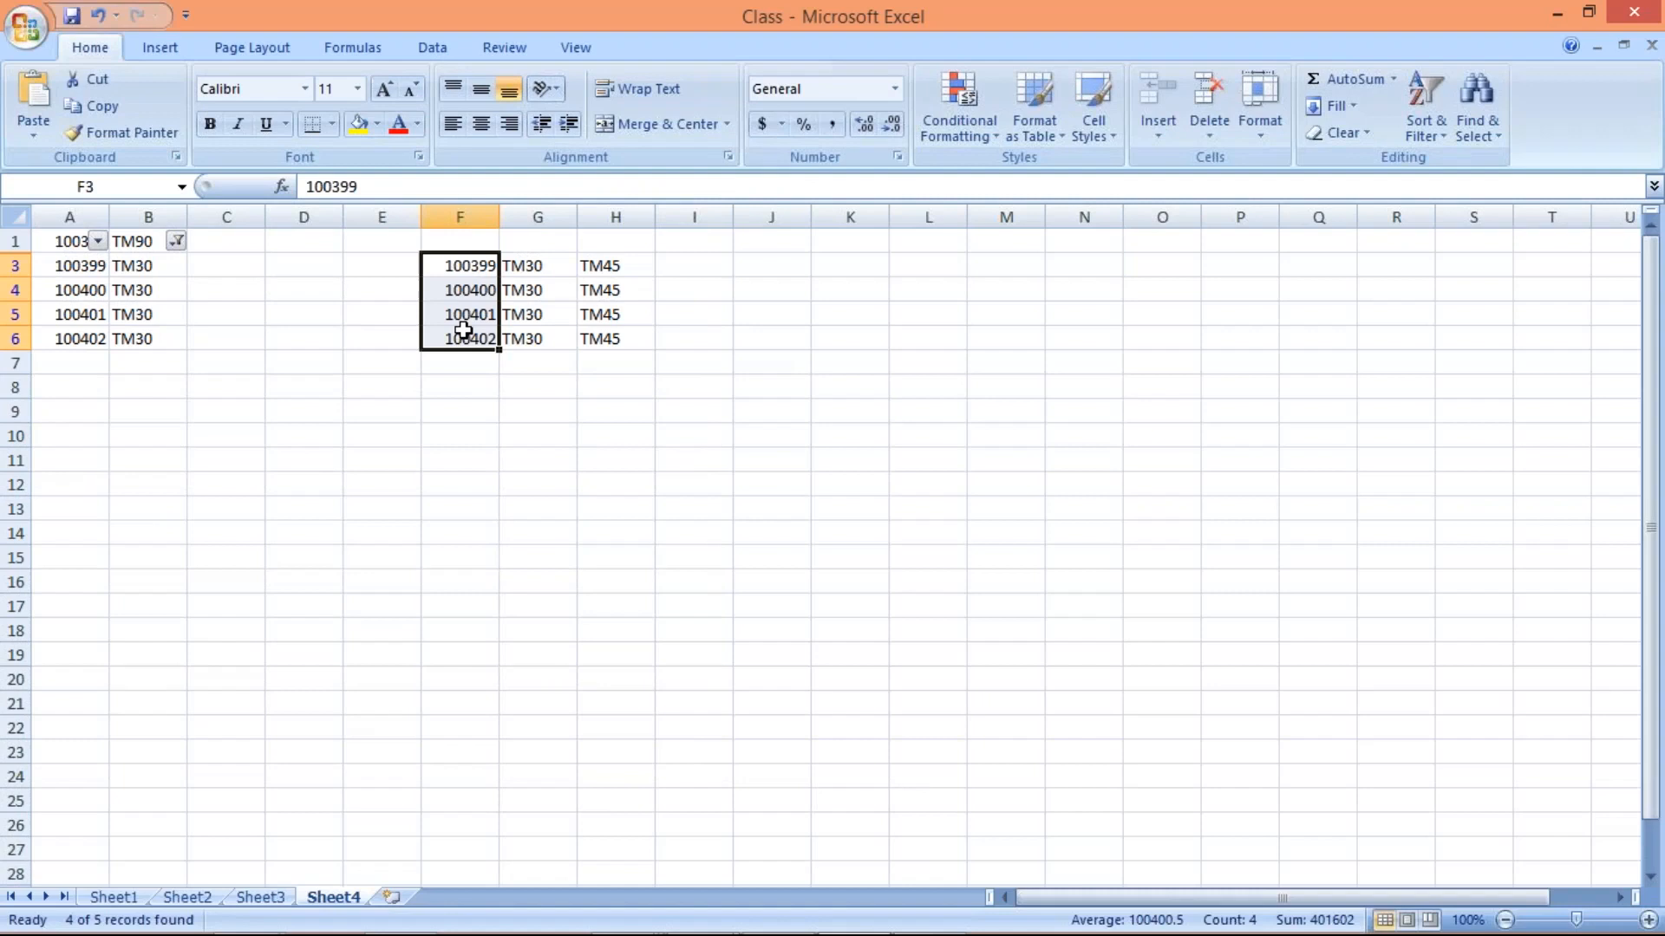
pyautogui.hotkey('ctrl', 'c')
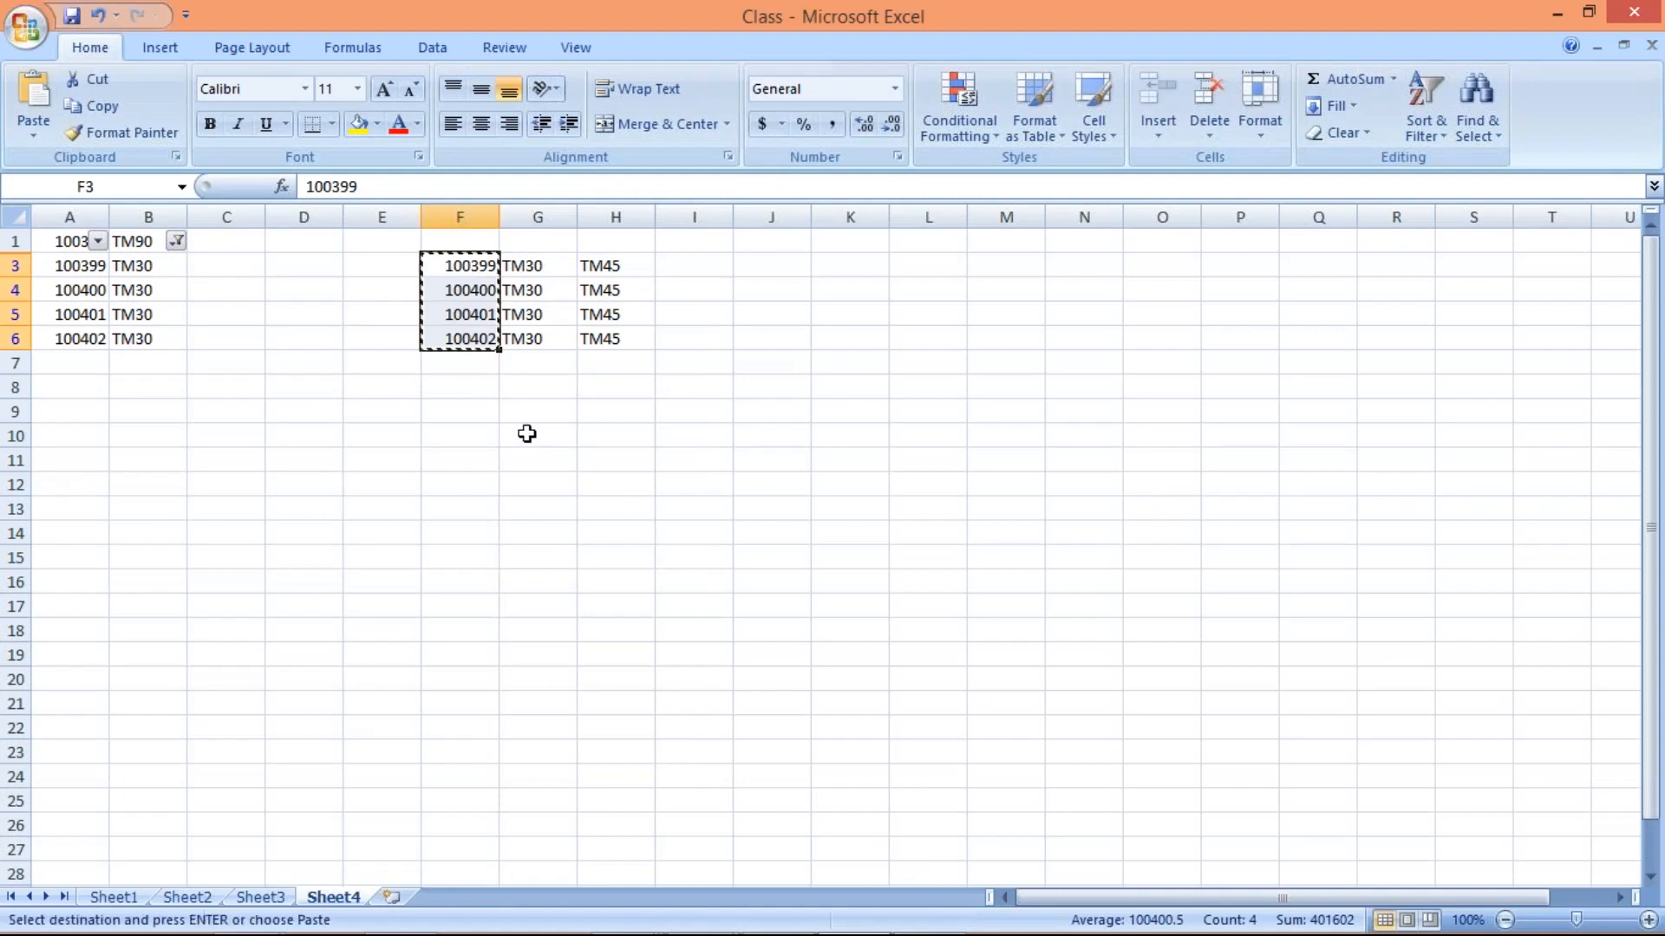
pyautogui.click(518, 433)
pyautogui.click(449, 398)
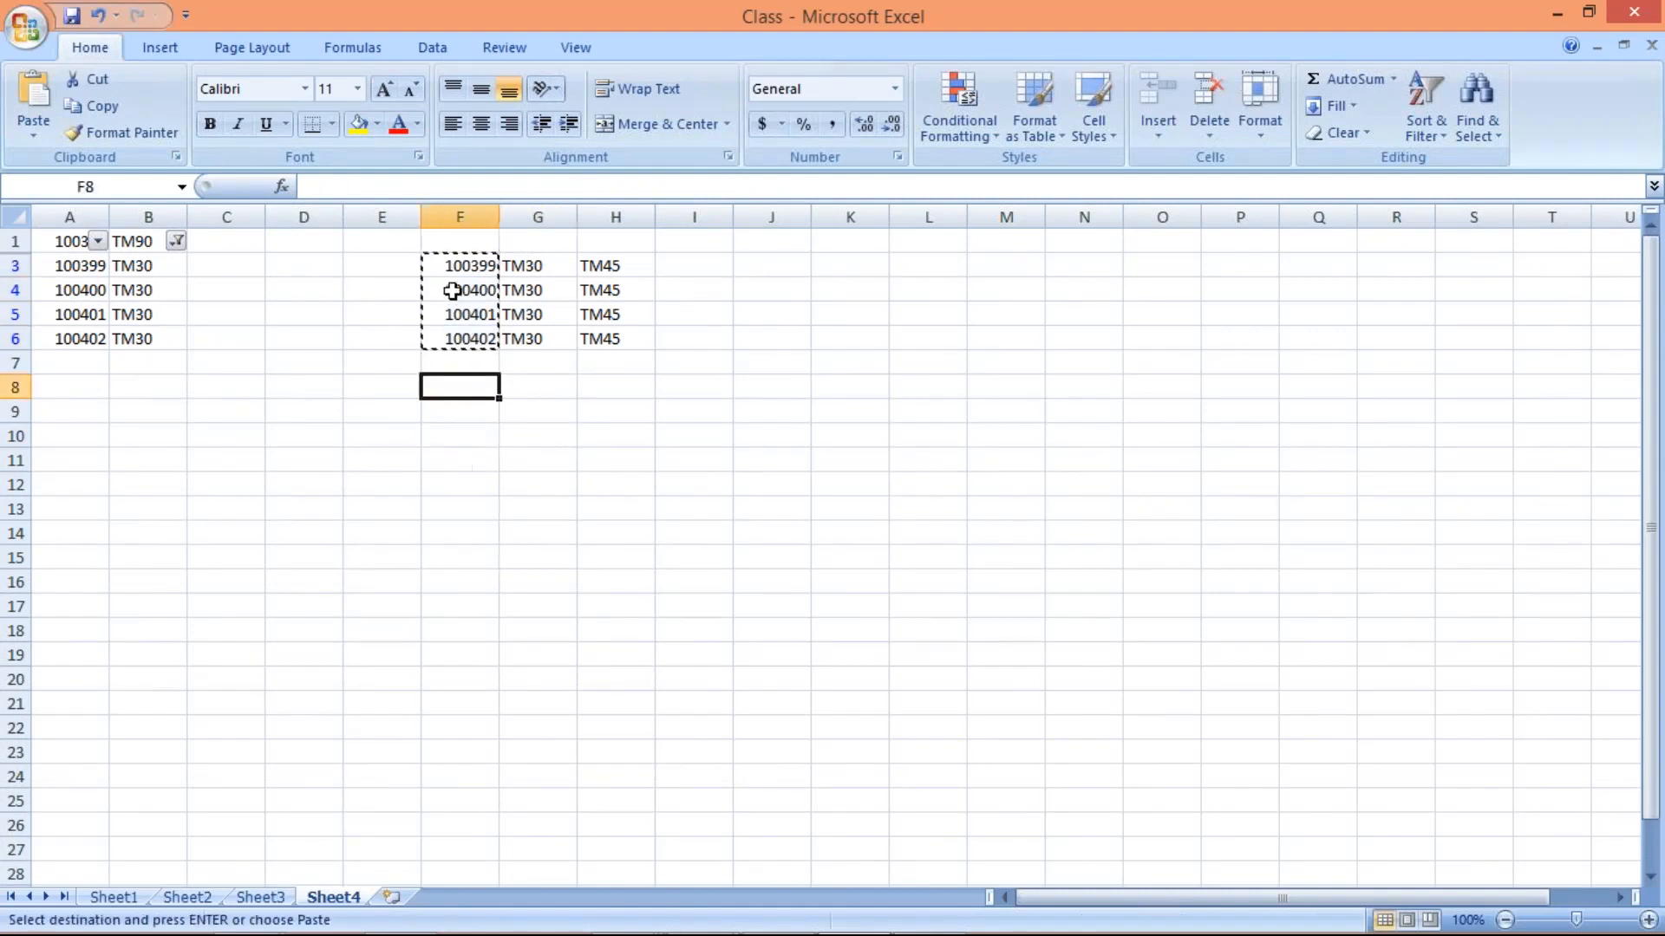
pyautogui.click(460, 216)
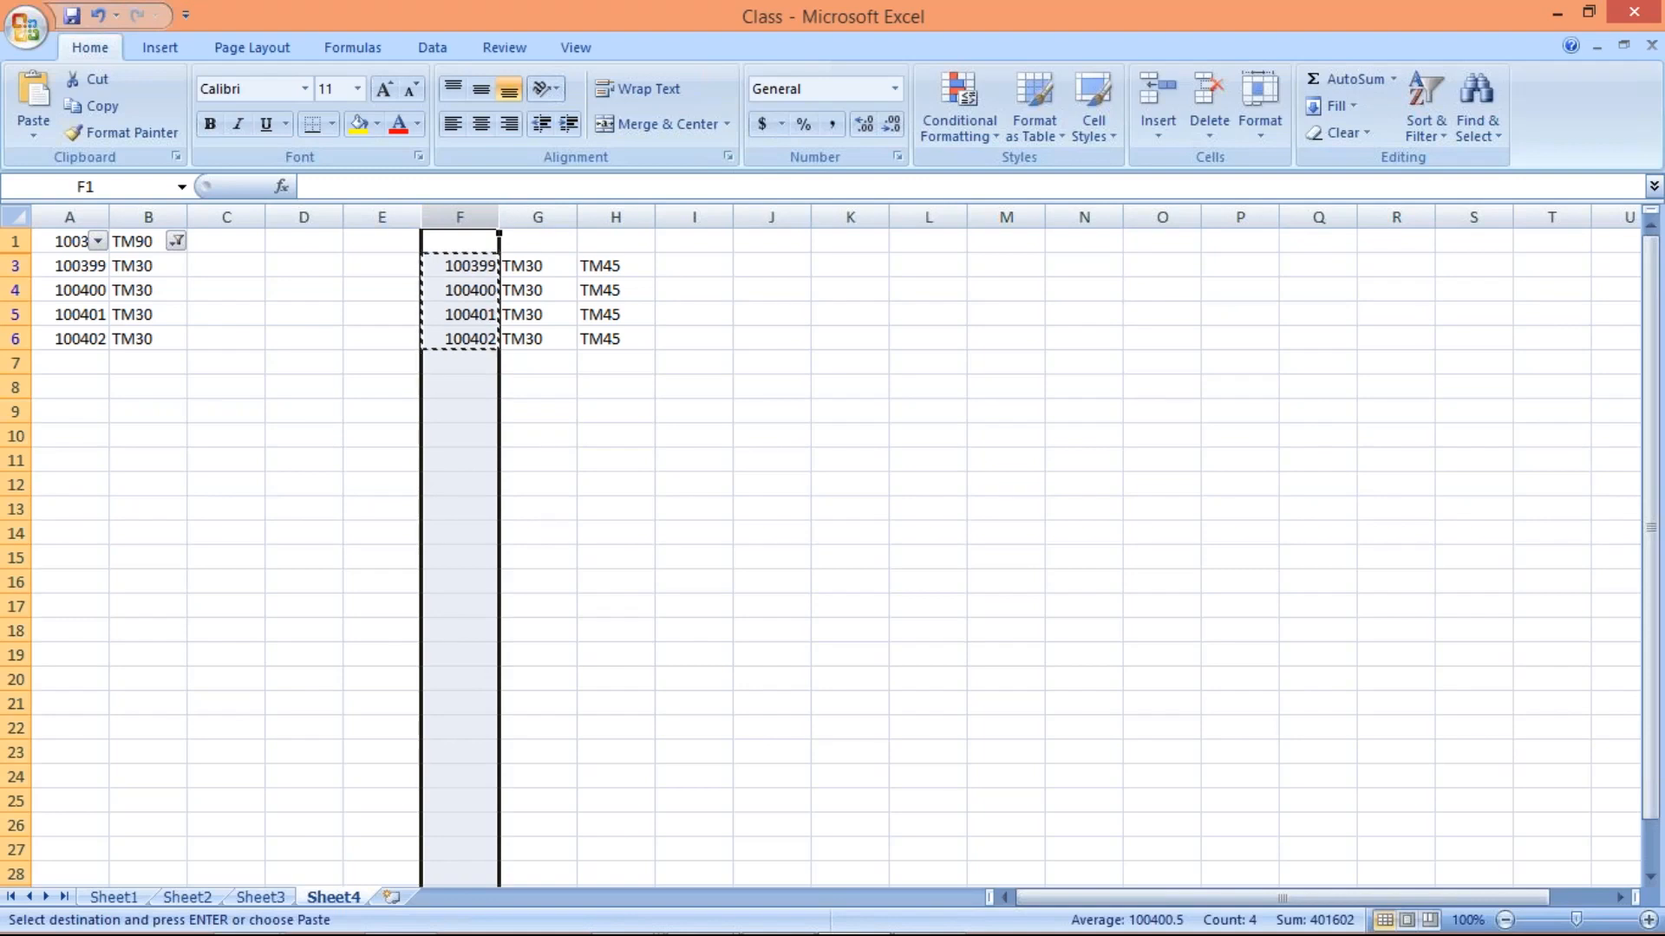
pyautogui.hotkey('ctrl', 'c')
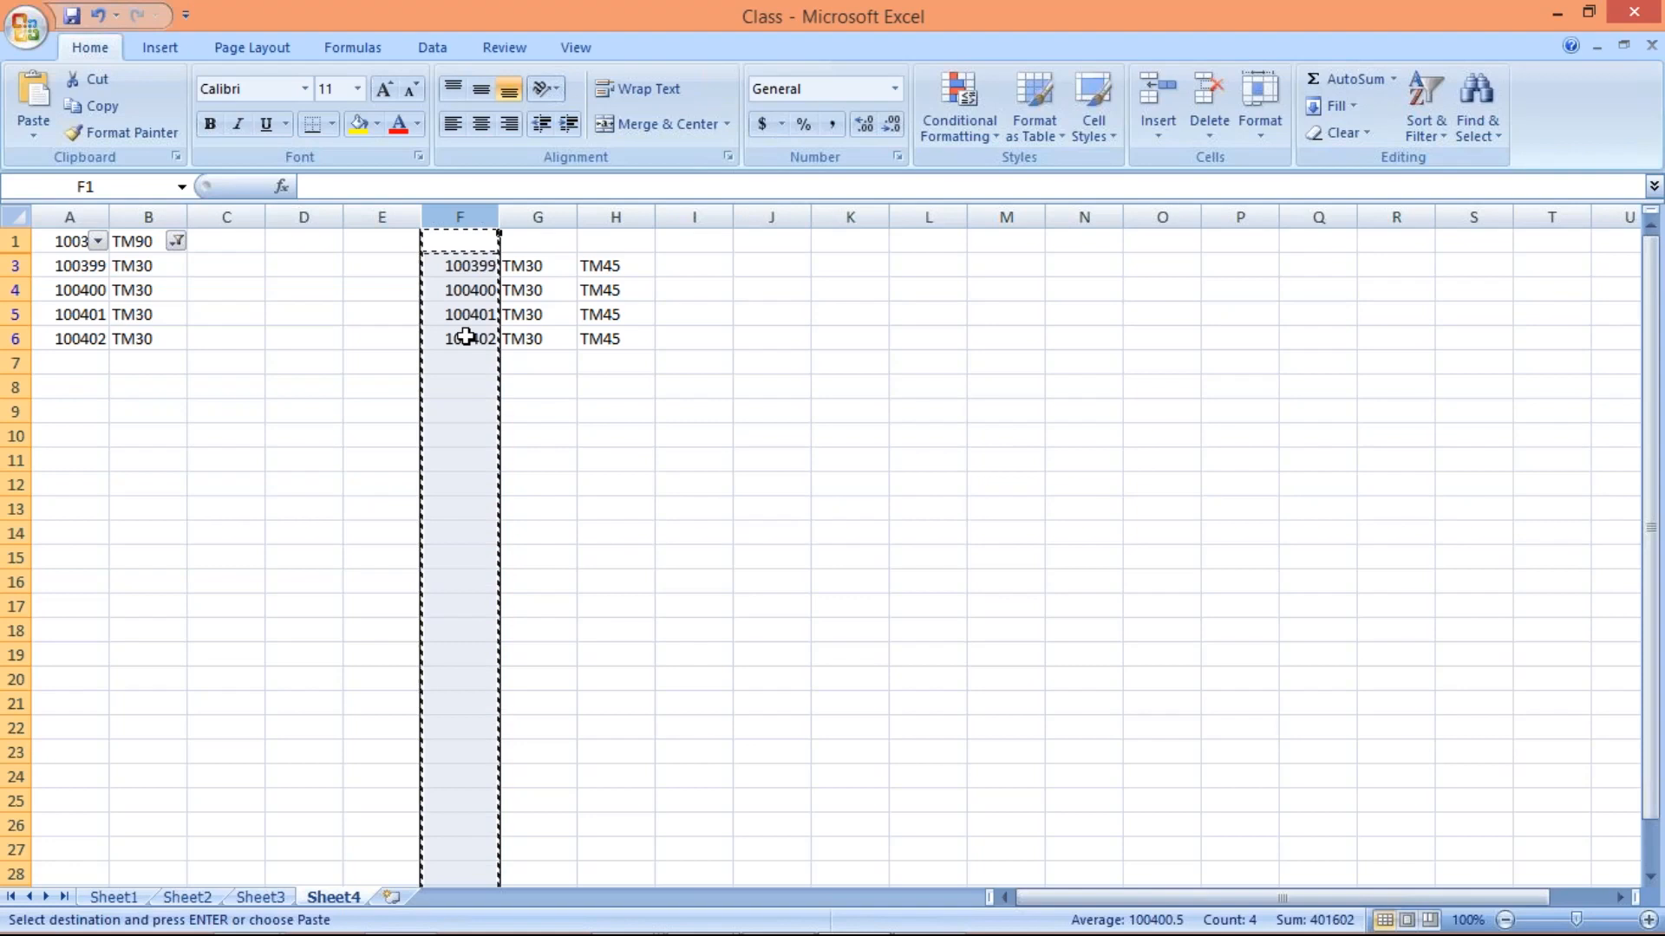
# Switch back to SAP, upload the copied vendor numbers from the clipboard into the Vendor multiple selection, and check the entries
pyautogui.hotkey('alt', 'Tab')
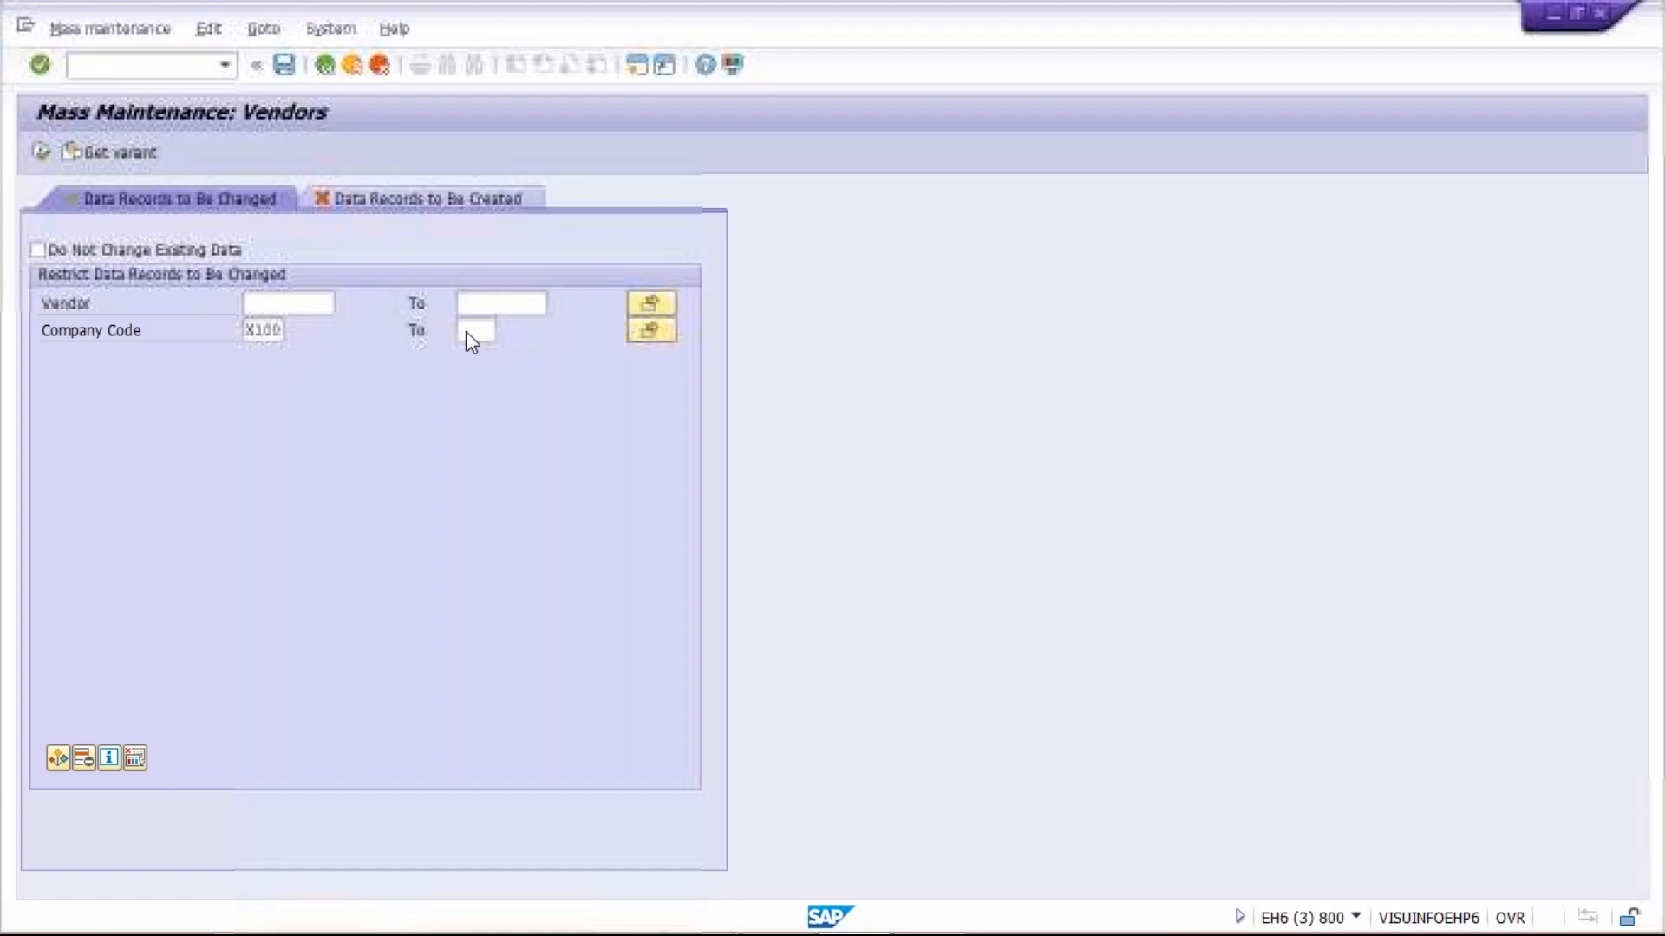
pyautogui.click(659, 302)
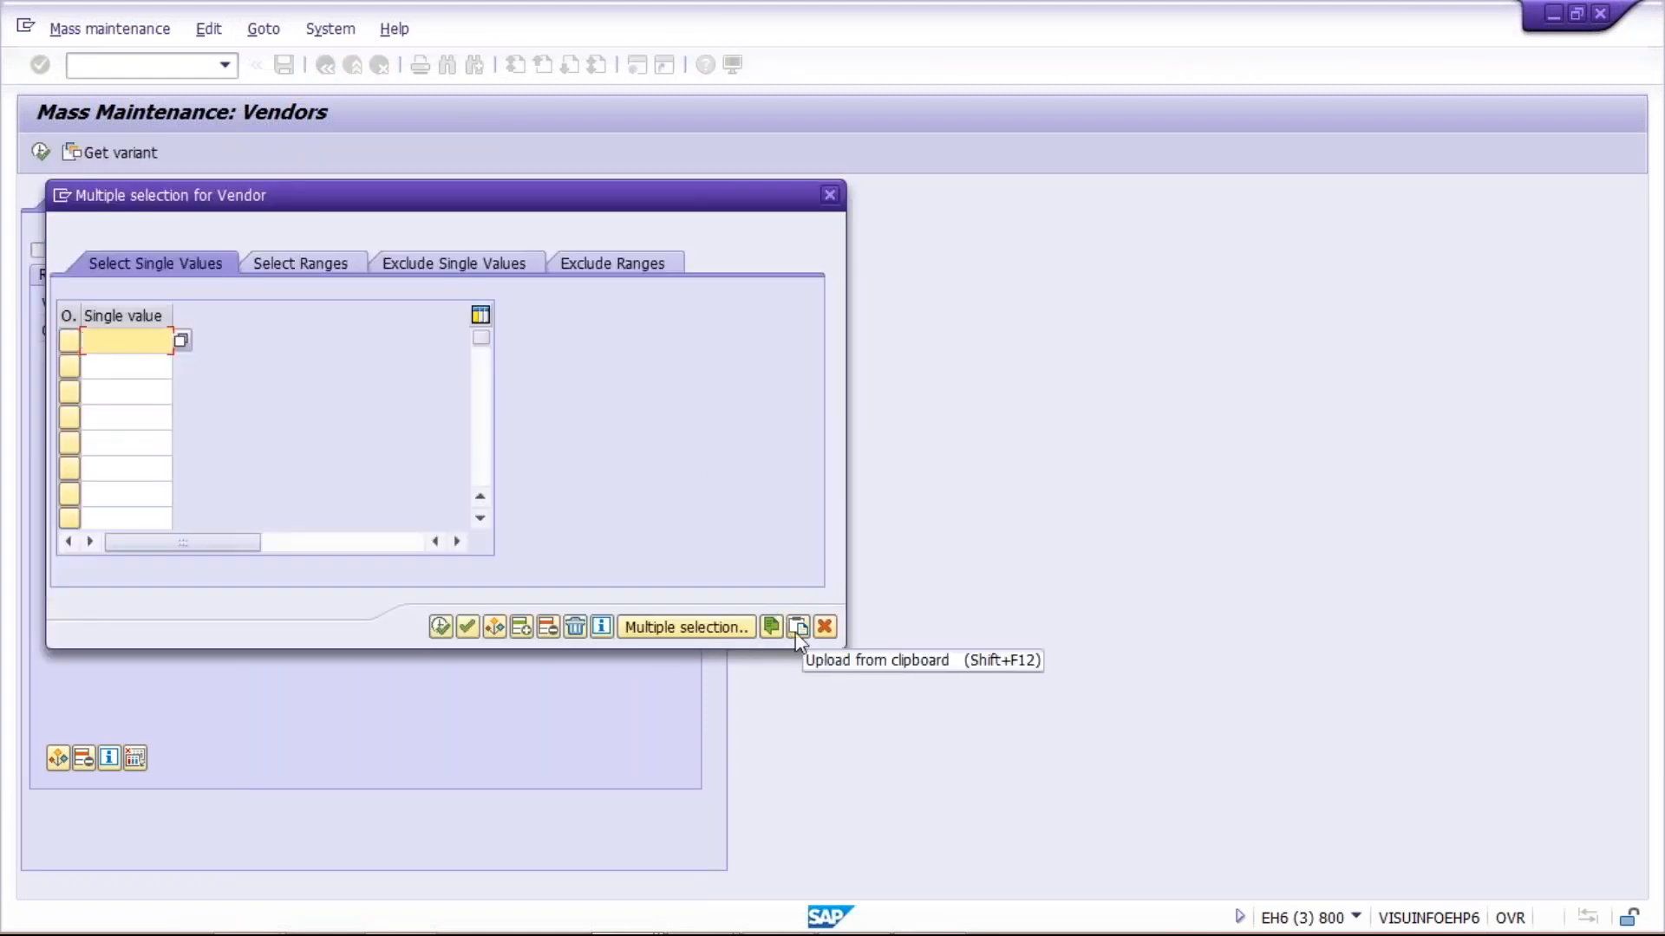
pyautogui.click(795, 632)
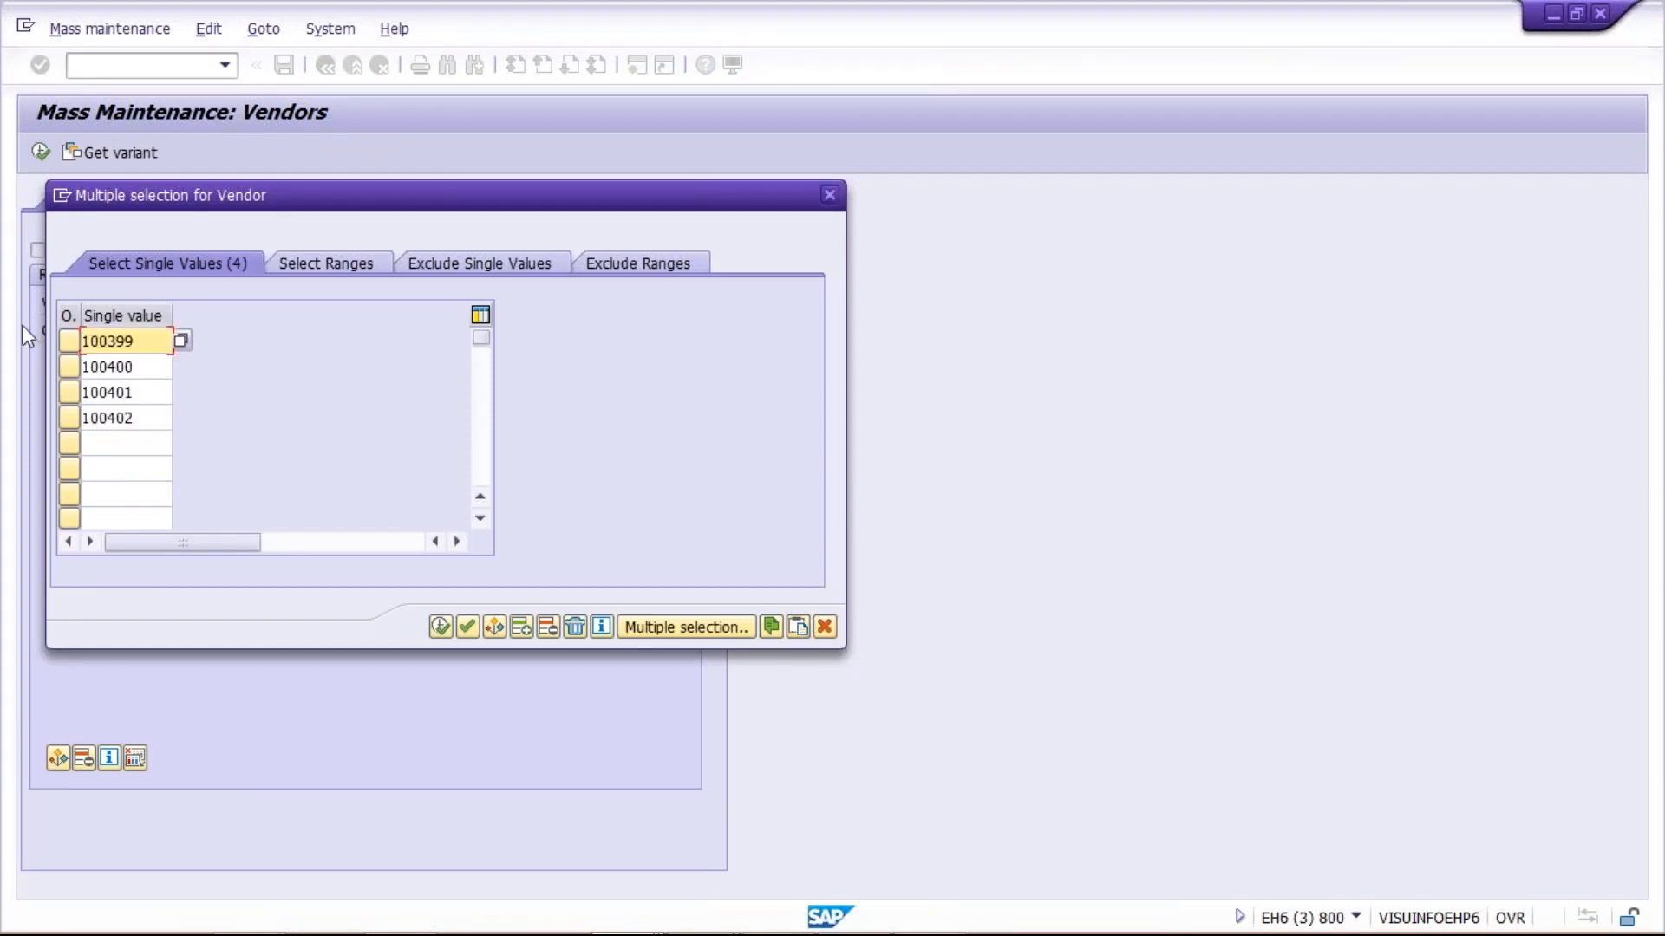
pyautogui.click(156, 369)
pyautogui.click(154, 390)
pyautogui.click(154, 416)
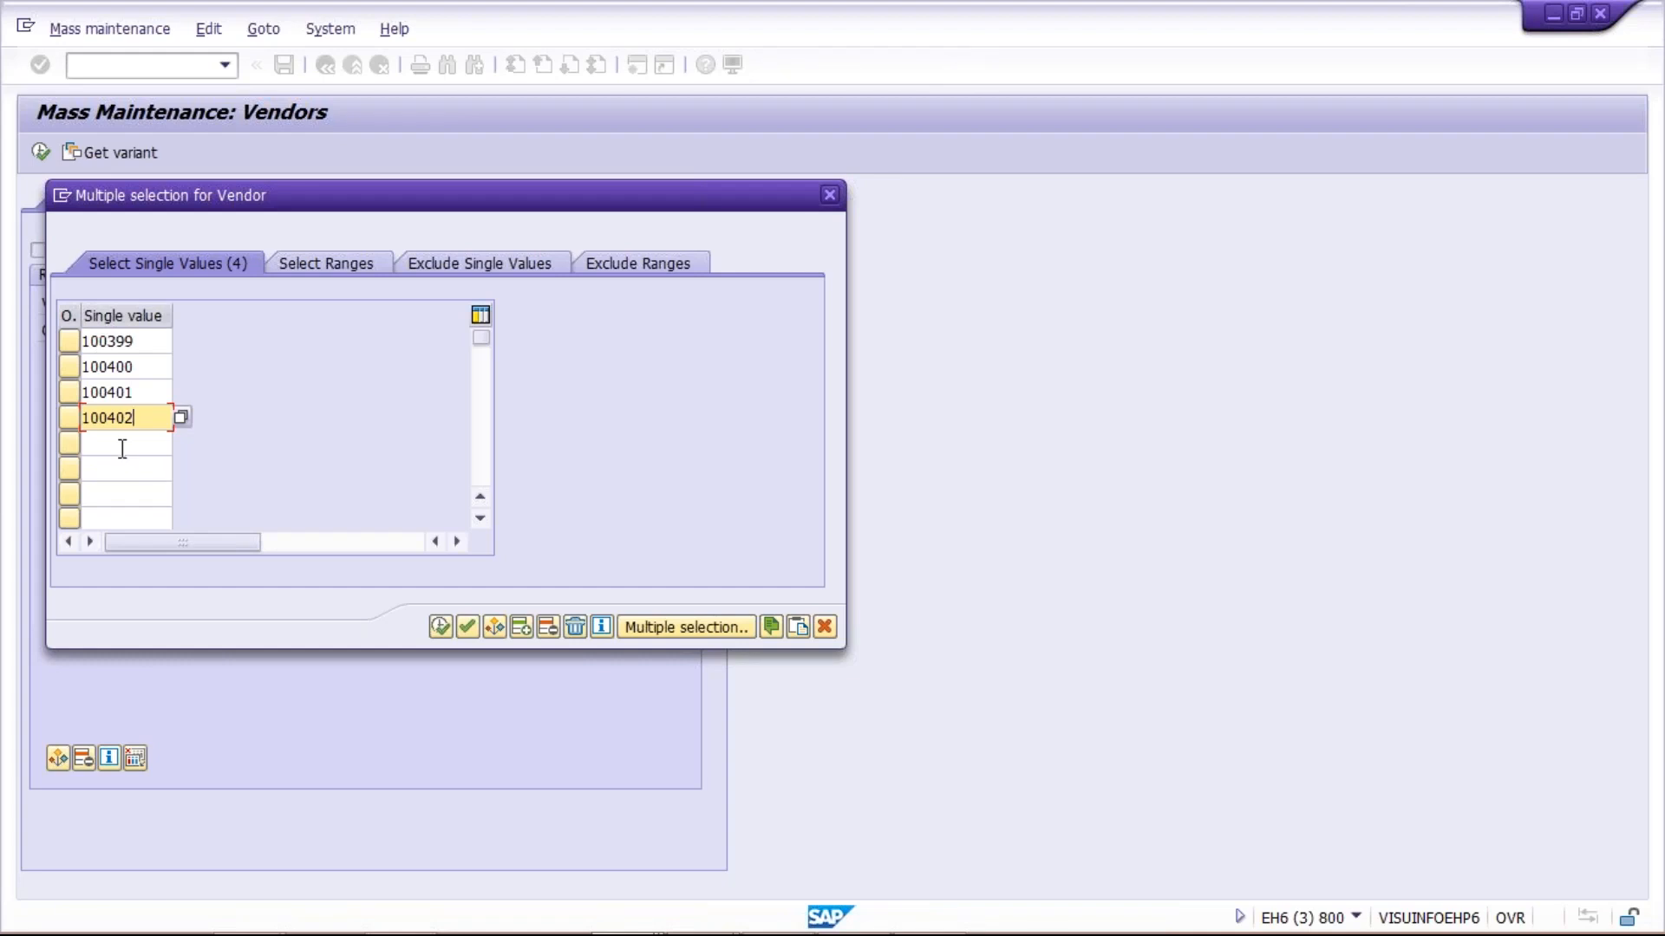
# Accept the uploaded vendor numbers, execute the selection for company code X100, and check the listed vendor records
pyautogui.click(439, 627)
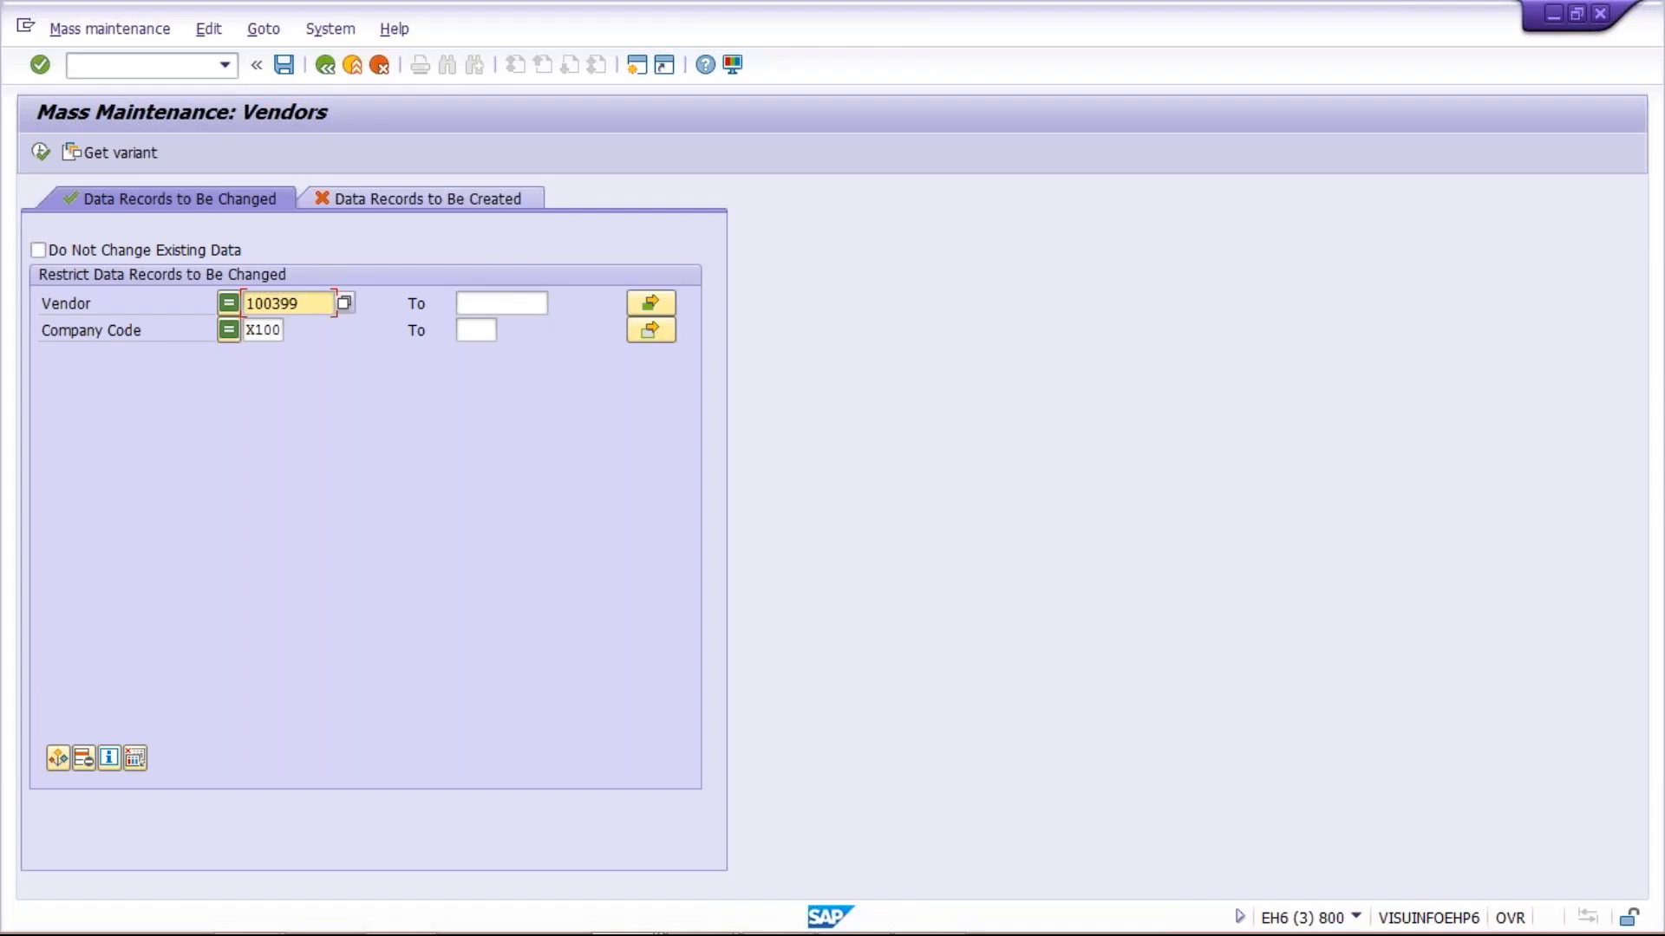
pyautogui.click(38, 153)
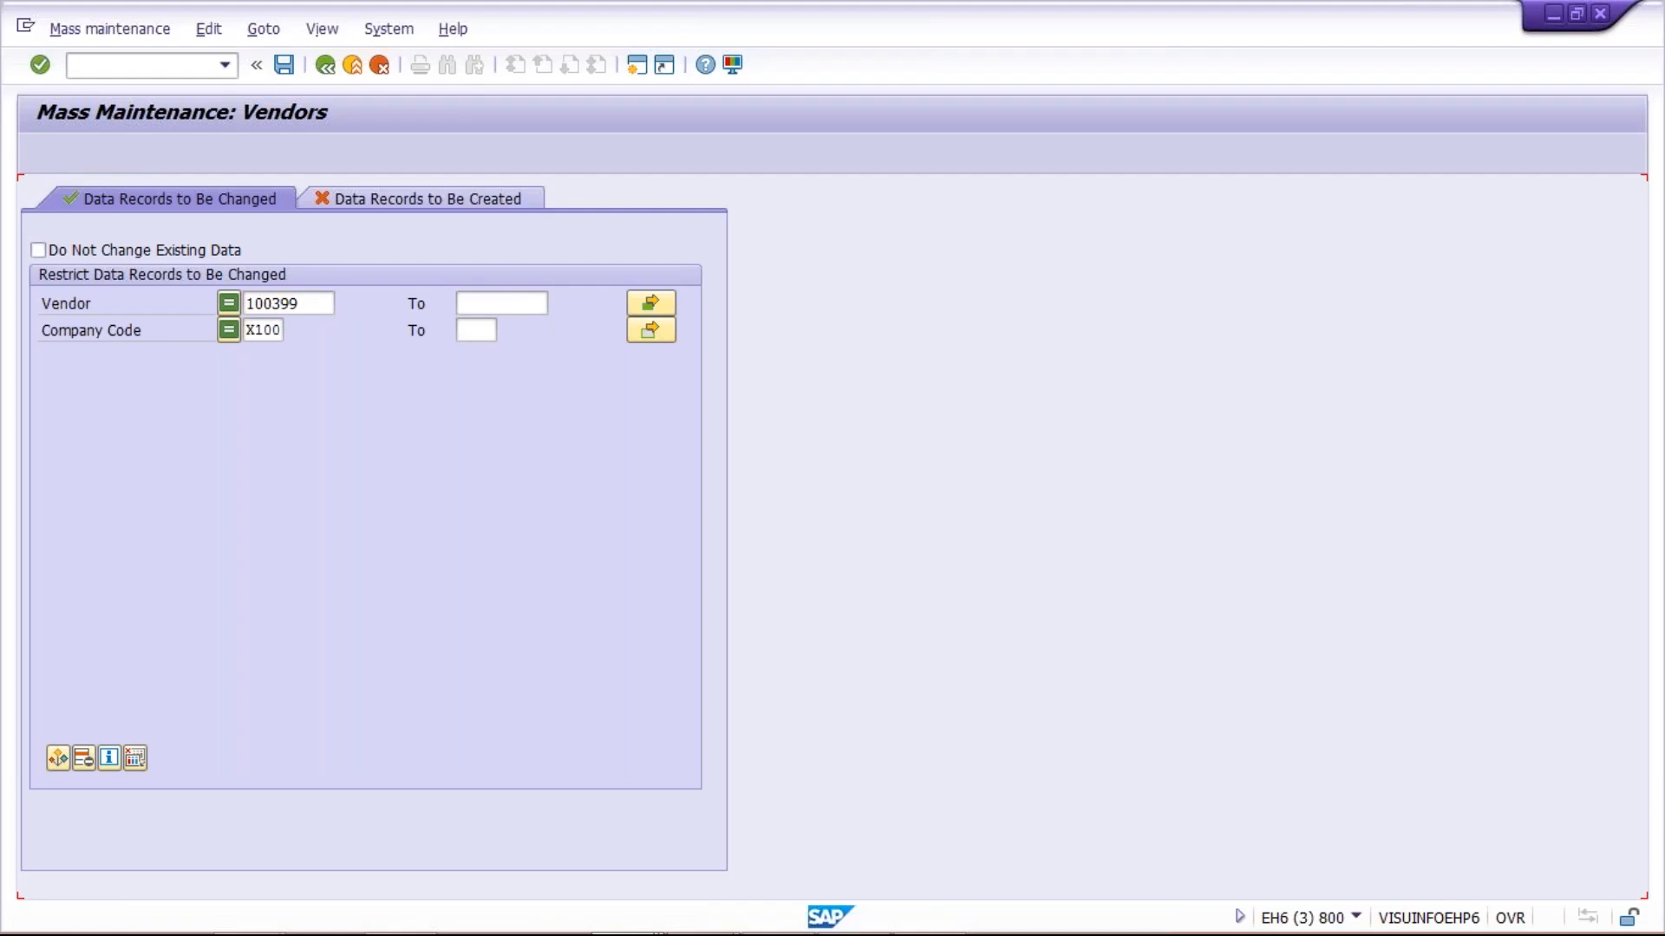
pyautogui.click(112, 412)
pyautogui.click(115, 440)
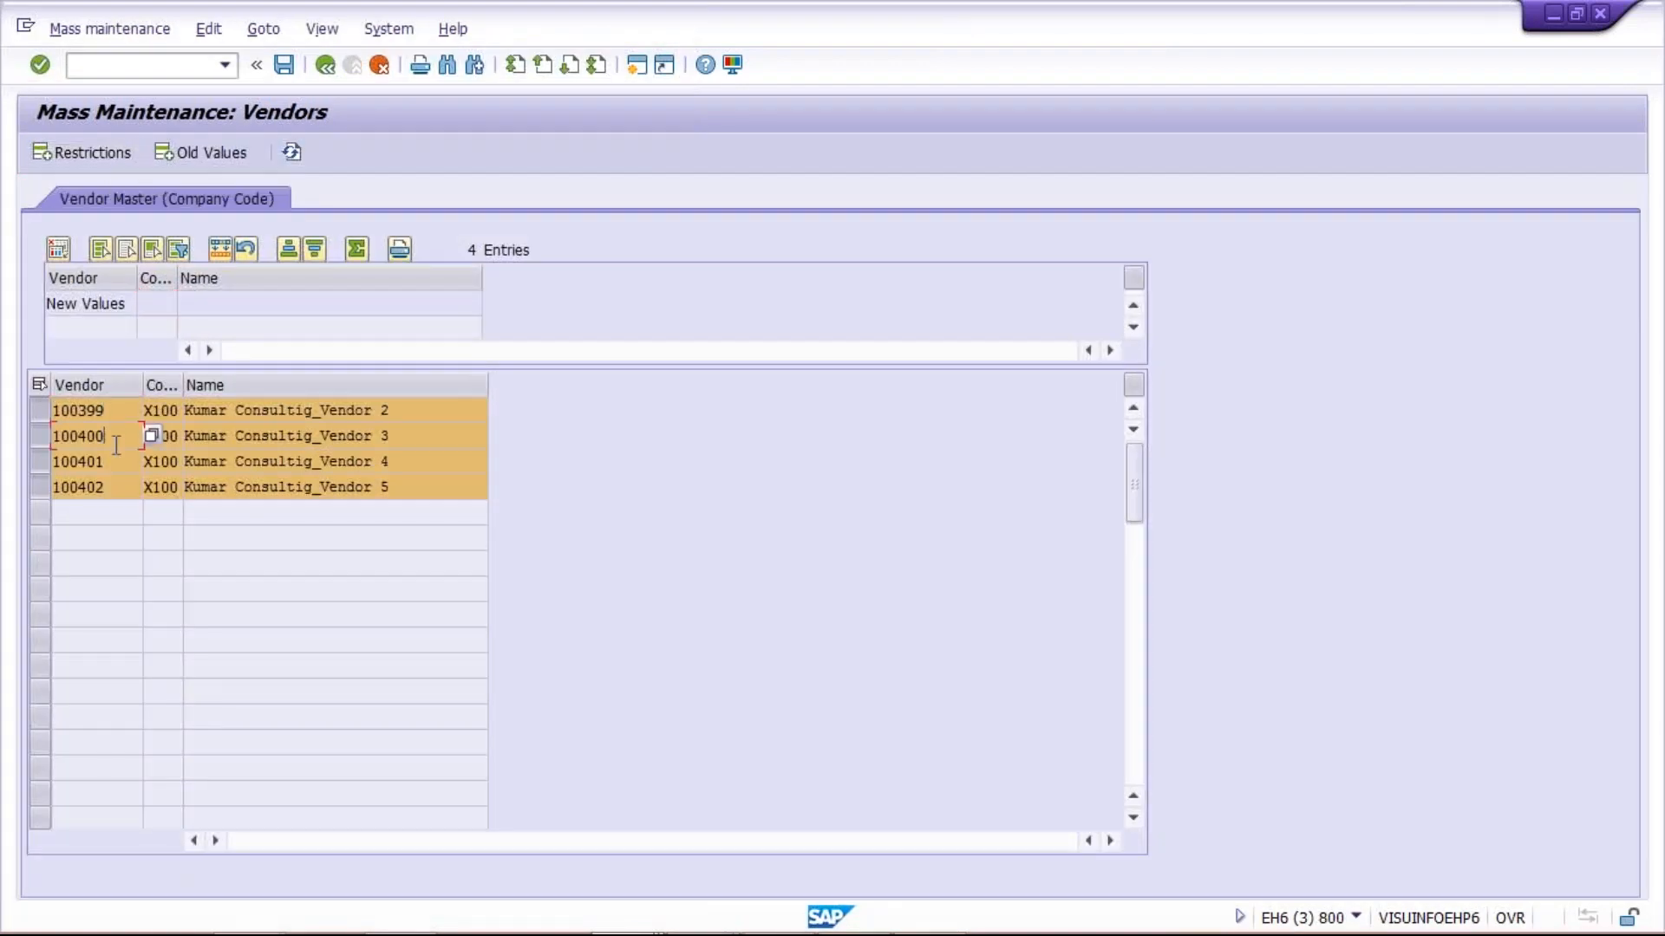
pyautogui.click(110, 463)
pyautogui.click(110, 490)
# Add the Terms of Payment field from the pool to the vendor mass maintenance table
pyautogui.click(333, 387)
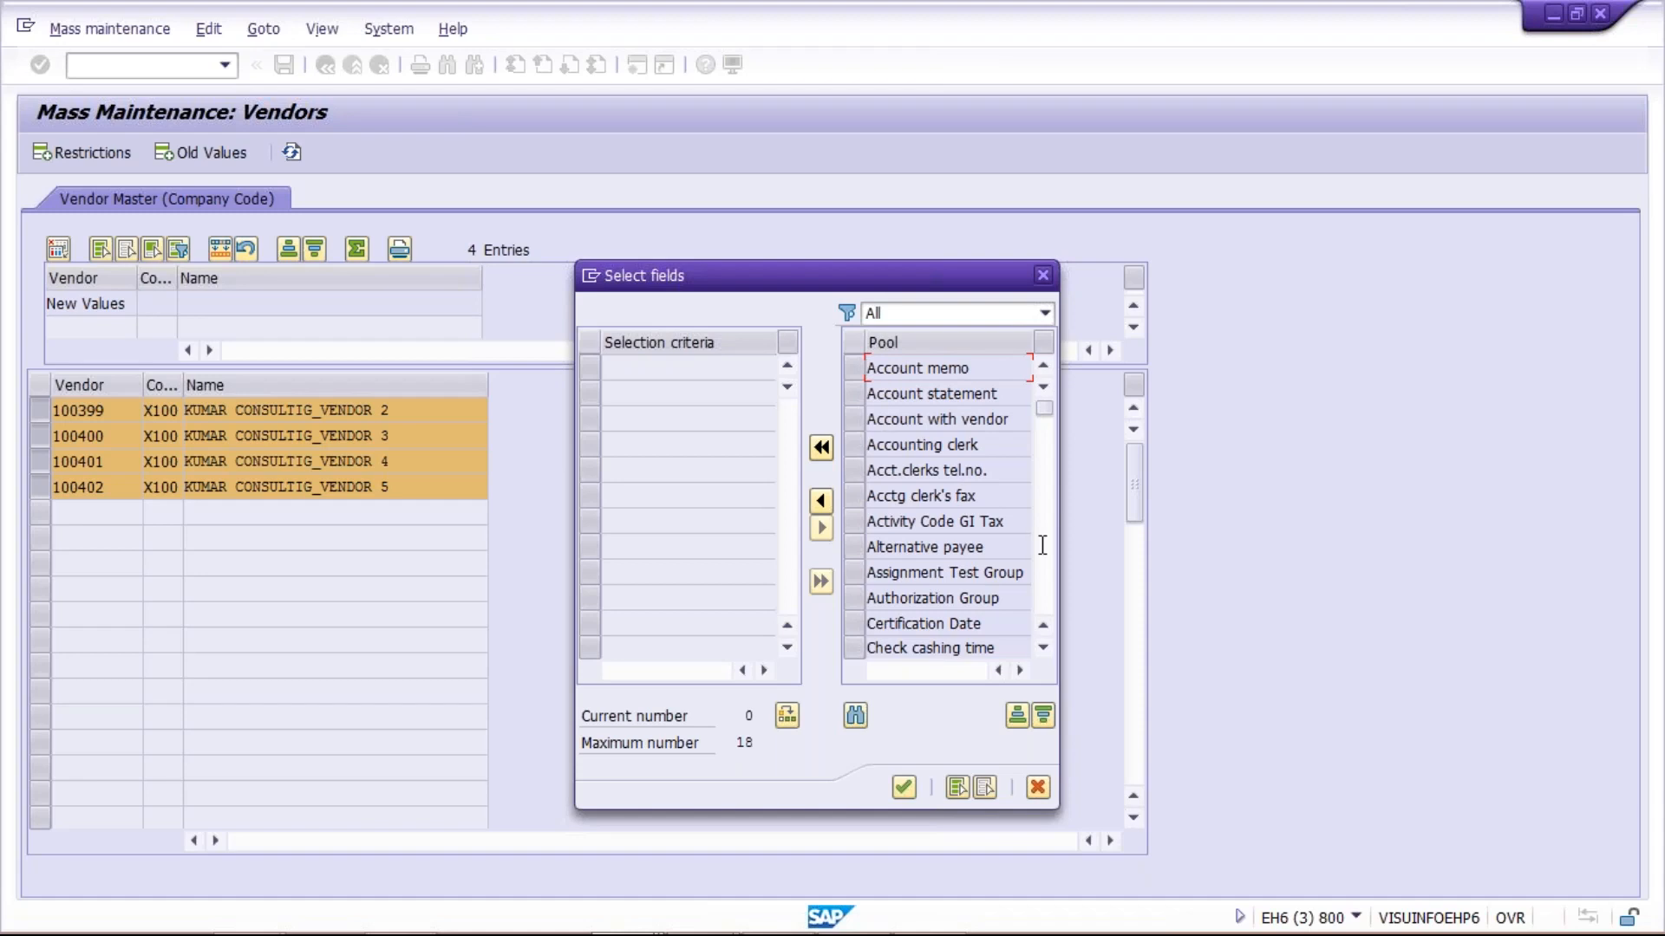
pyautogui.moveTo(1046, 420); pyautogui.dragTo(1058, 576)
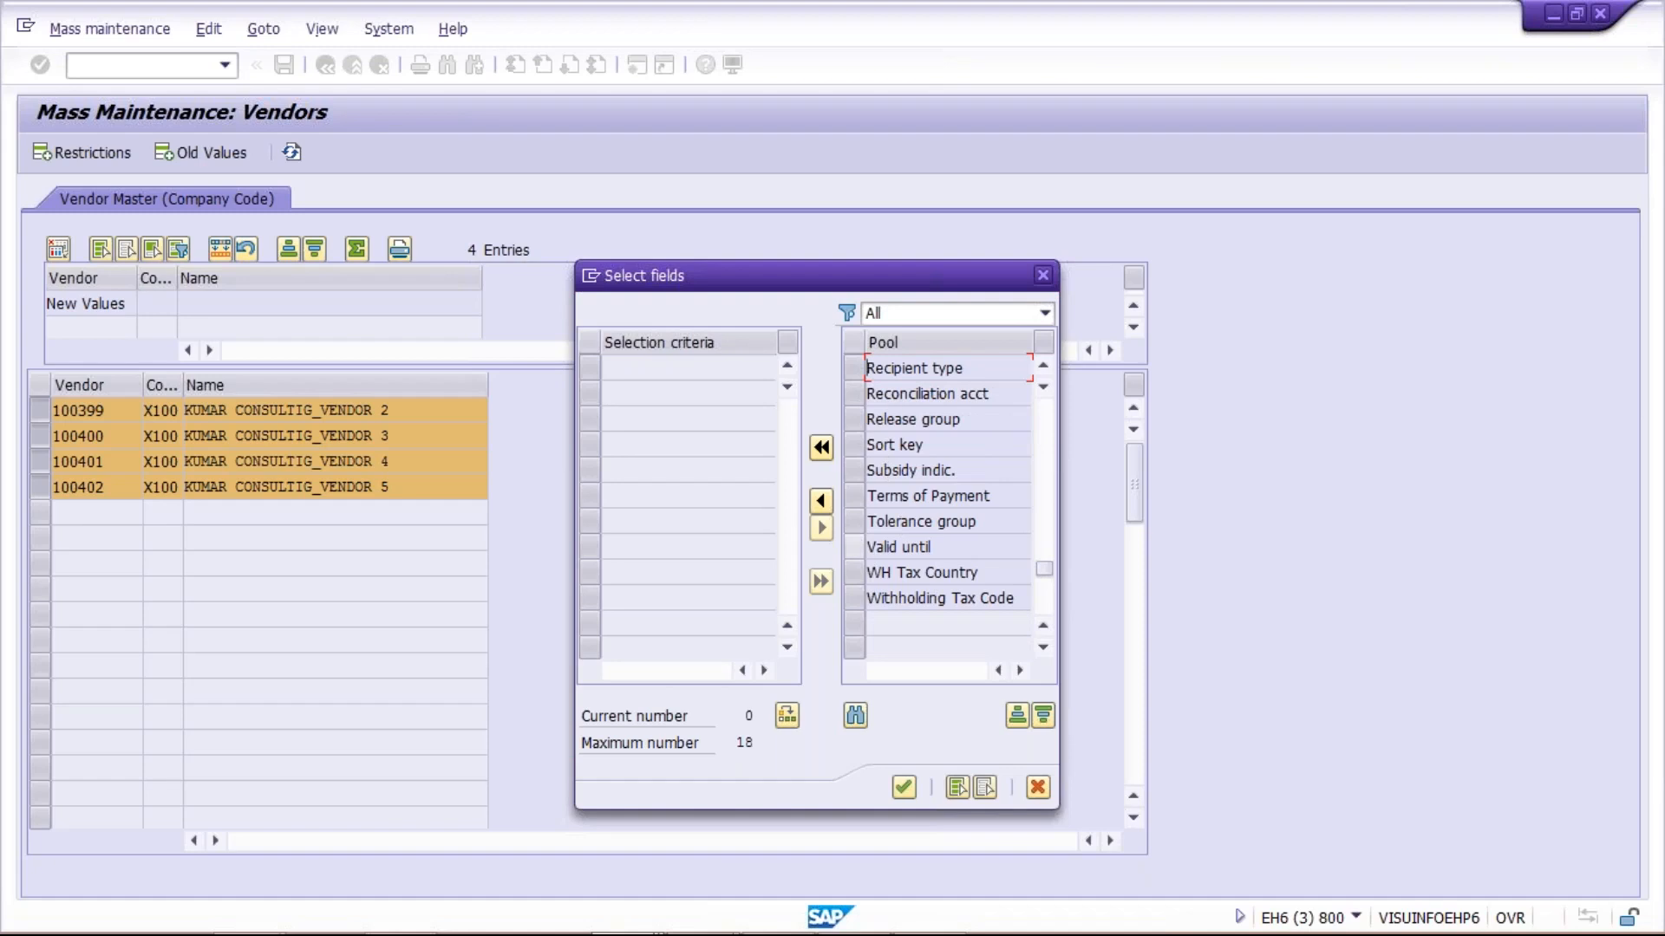
pyautogui.click(854, 498)
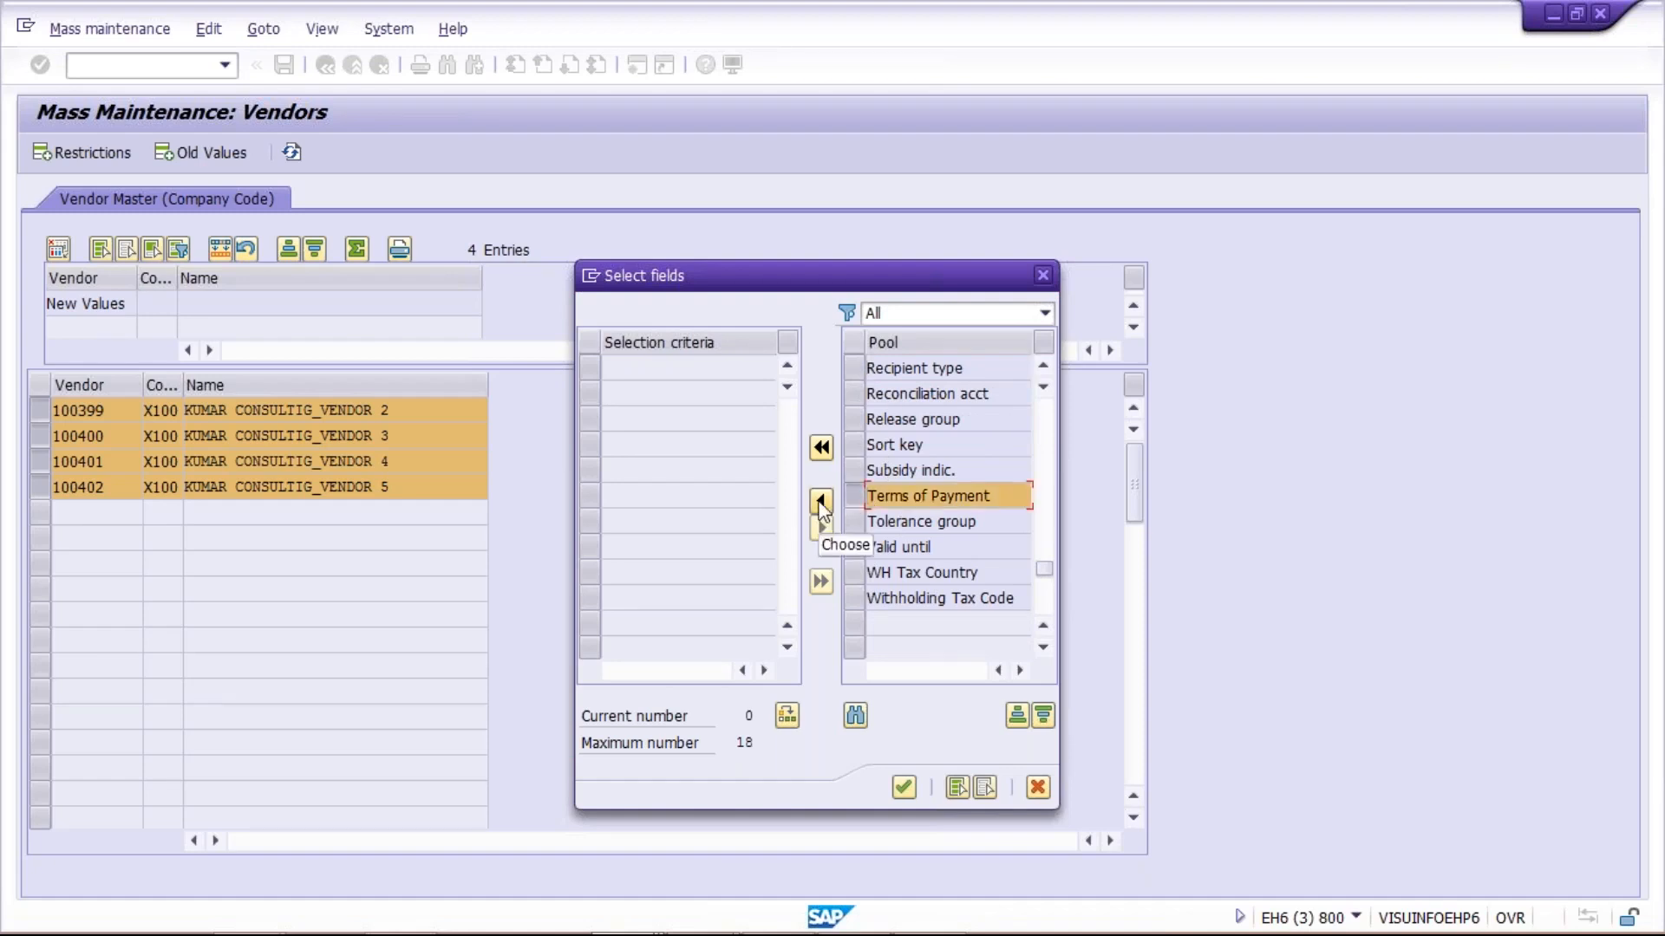
pyautogui.click(821, 501)
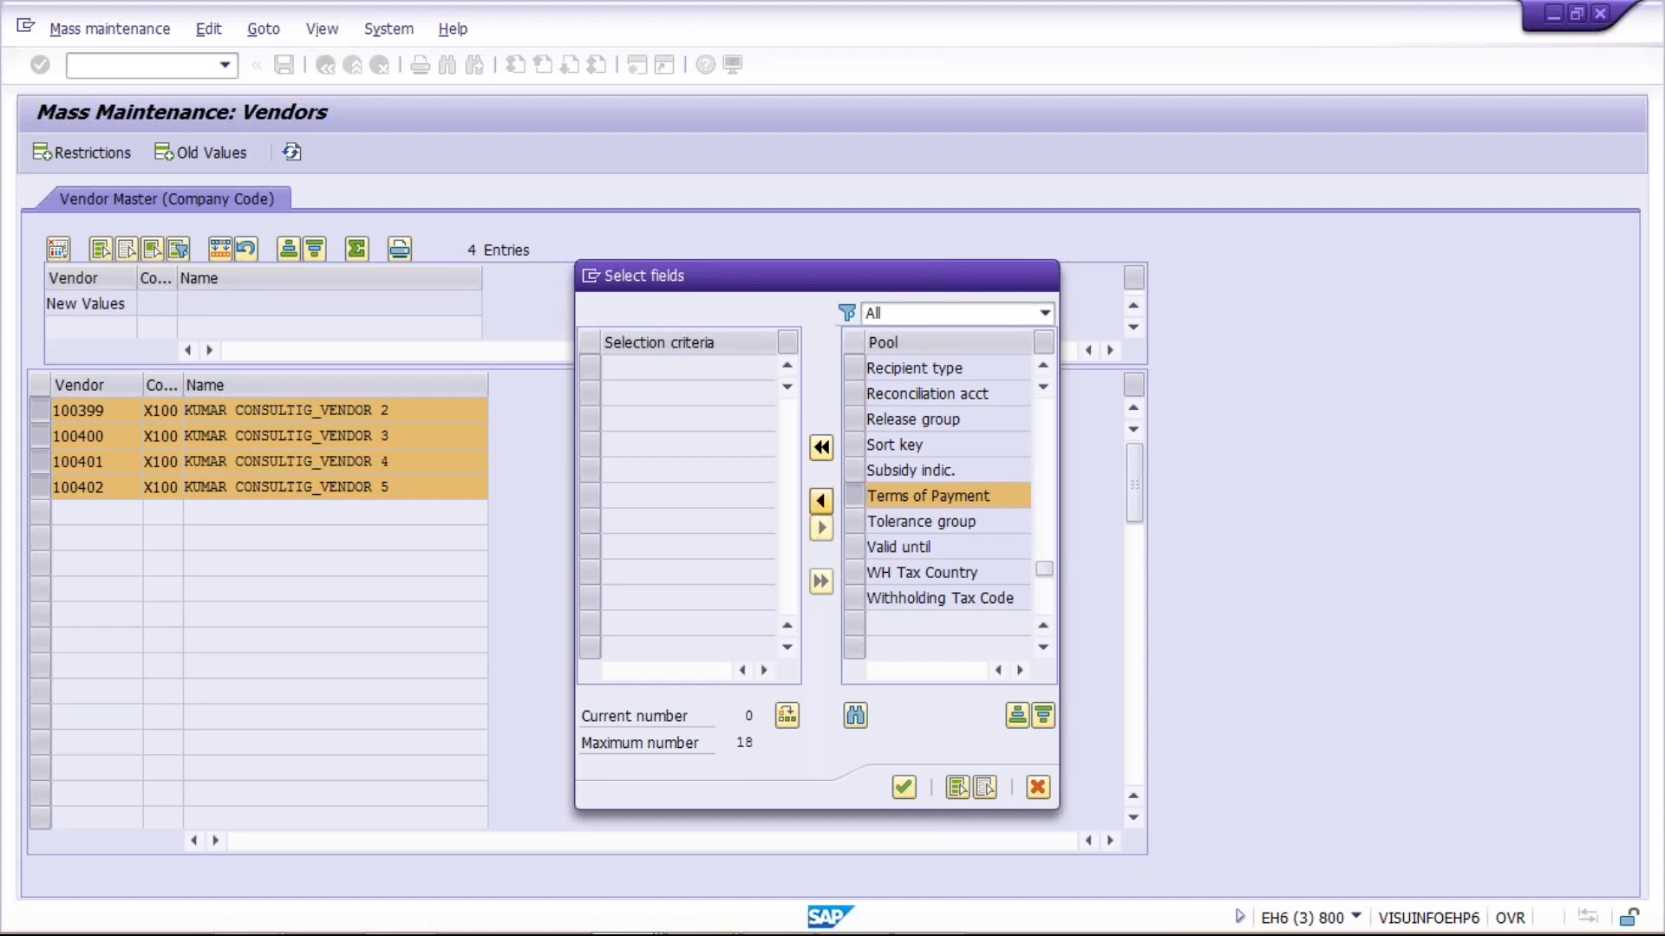
pyautogui.click(901, 788)
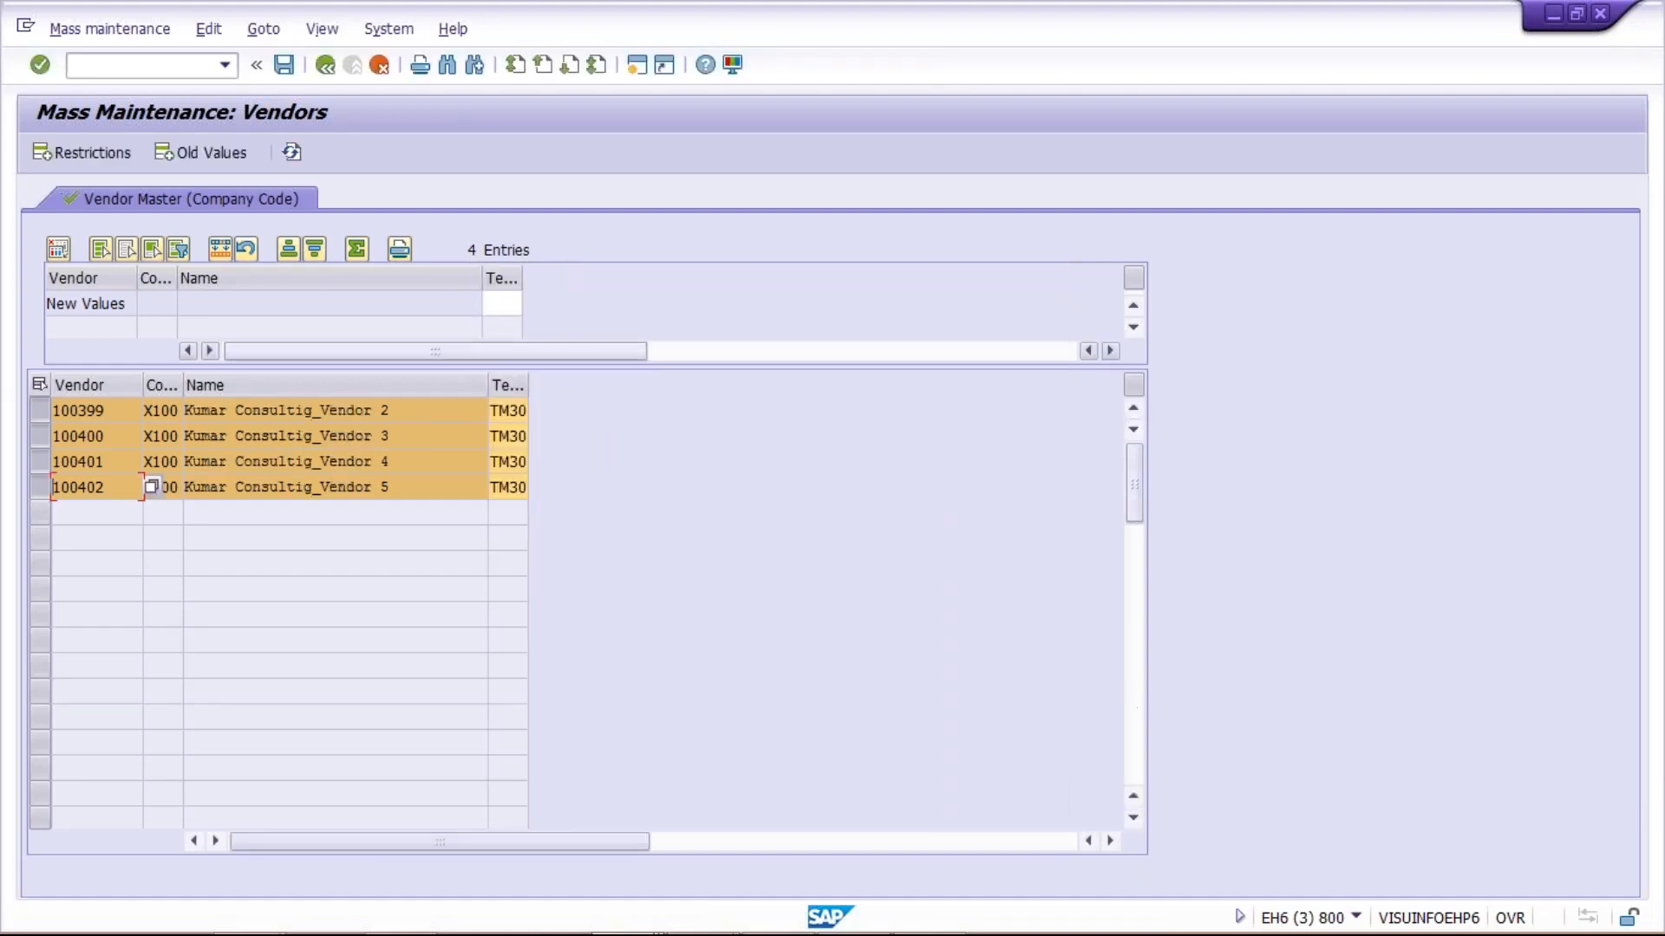
# Examine the vendor numbers and the current payment terms of each listed vendor
pyautogui.click(501, 461)
pyautogui.click(508, 481)
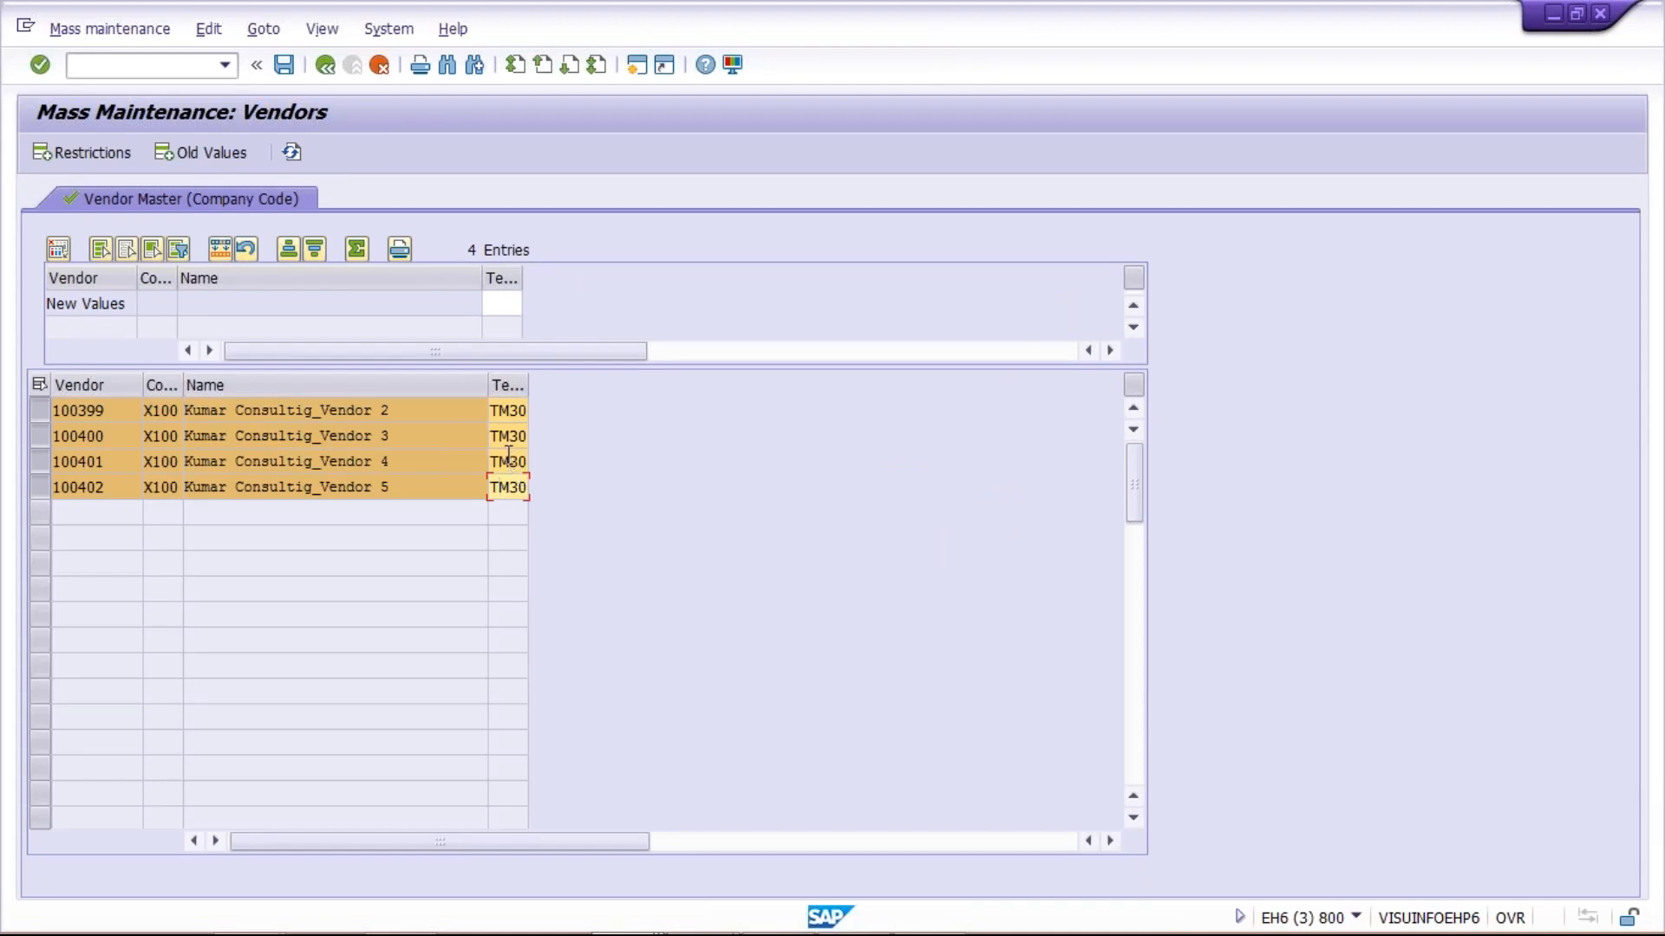
pyautogui.click(126, 413)
pyautogui.click(116, 440)
pyautogui.click(109, 463)
pyautogui.click(107, 487)
pyautogui.click(502, 408)
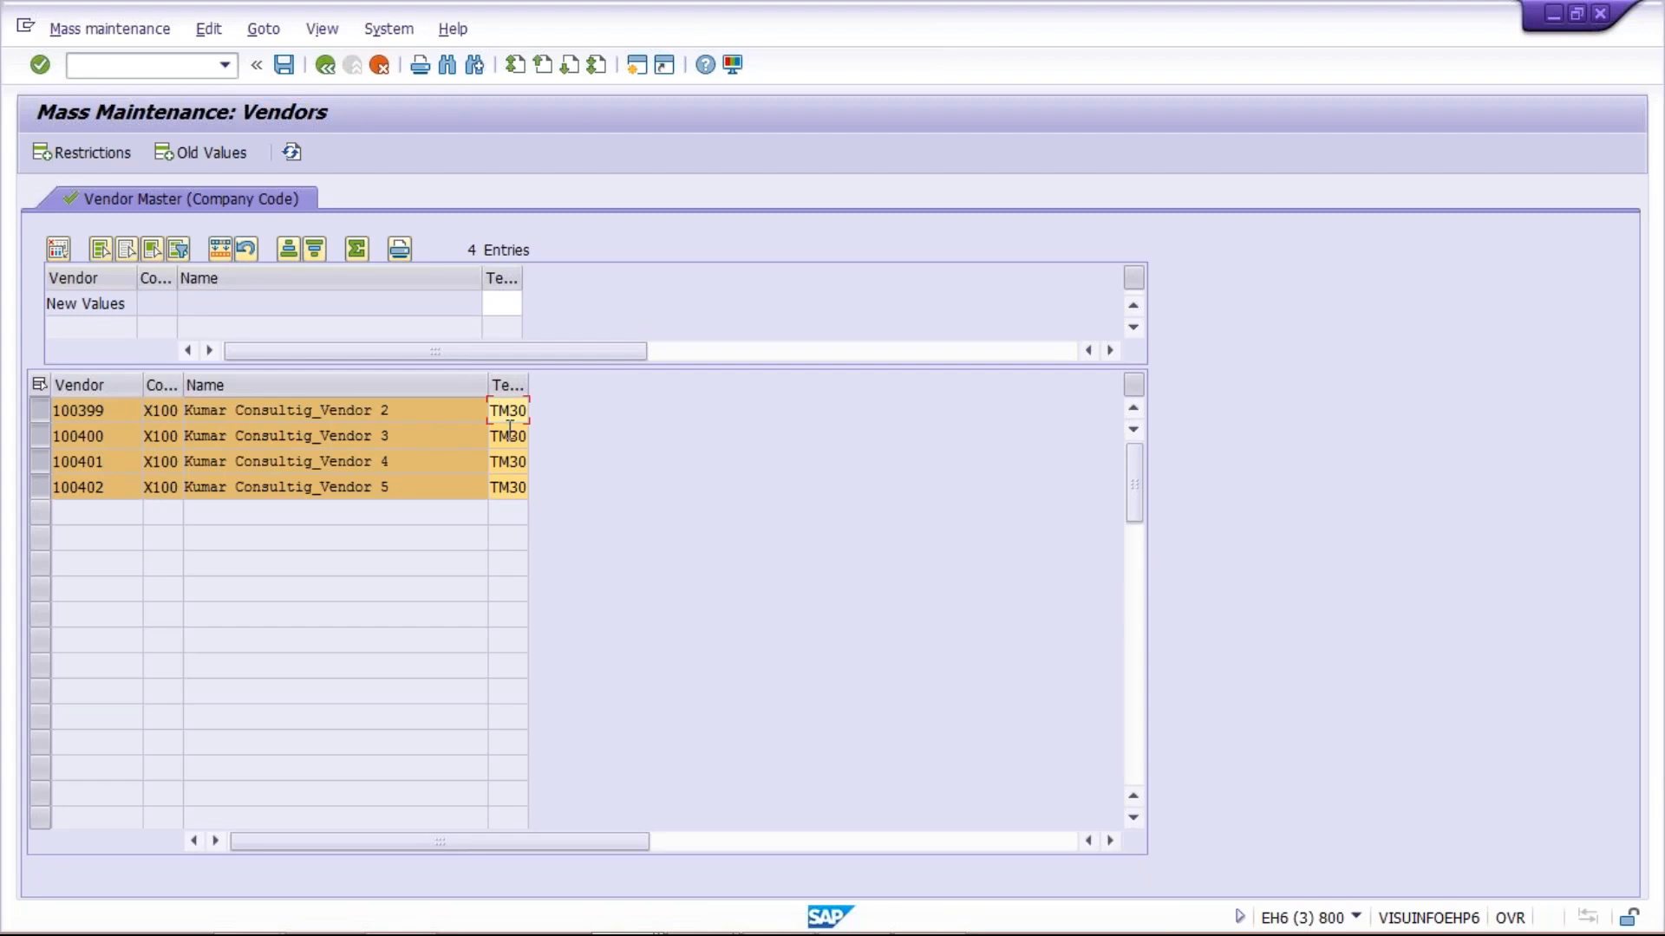
pyautogui.click(506, 436)
pyautogui.click(506, 464)
pyautogui.click(506, 488)
pyautogui.doubleClick(493, 412)
pyautogui.click(508, 437)
pyautogui.click(509, 463)
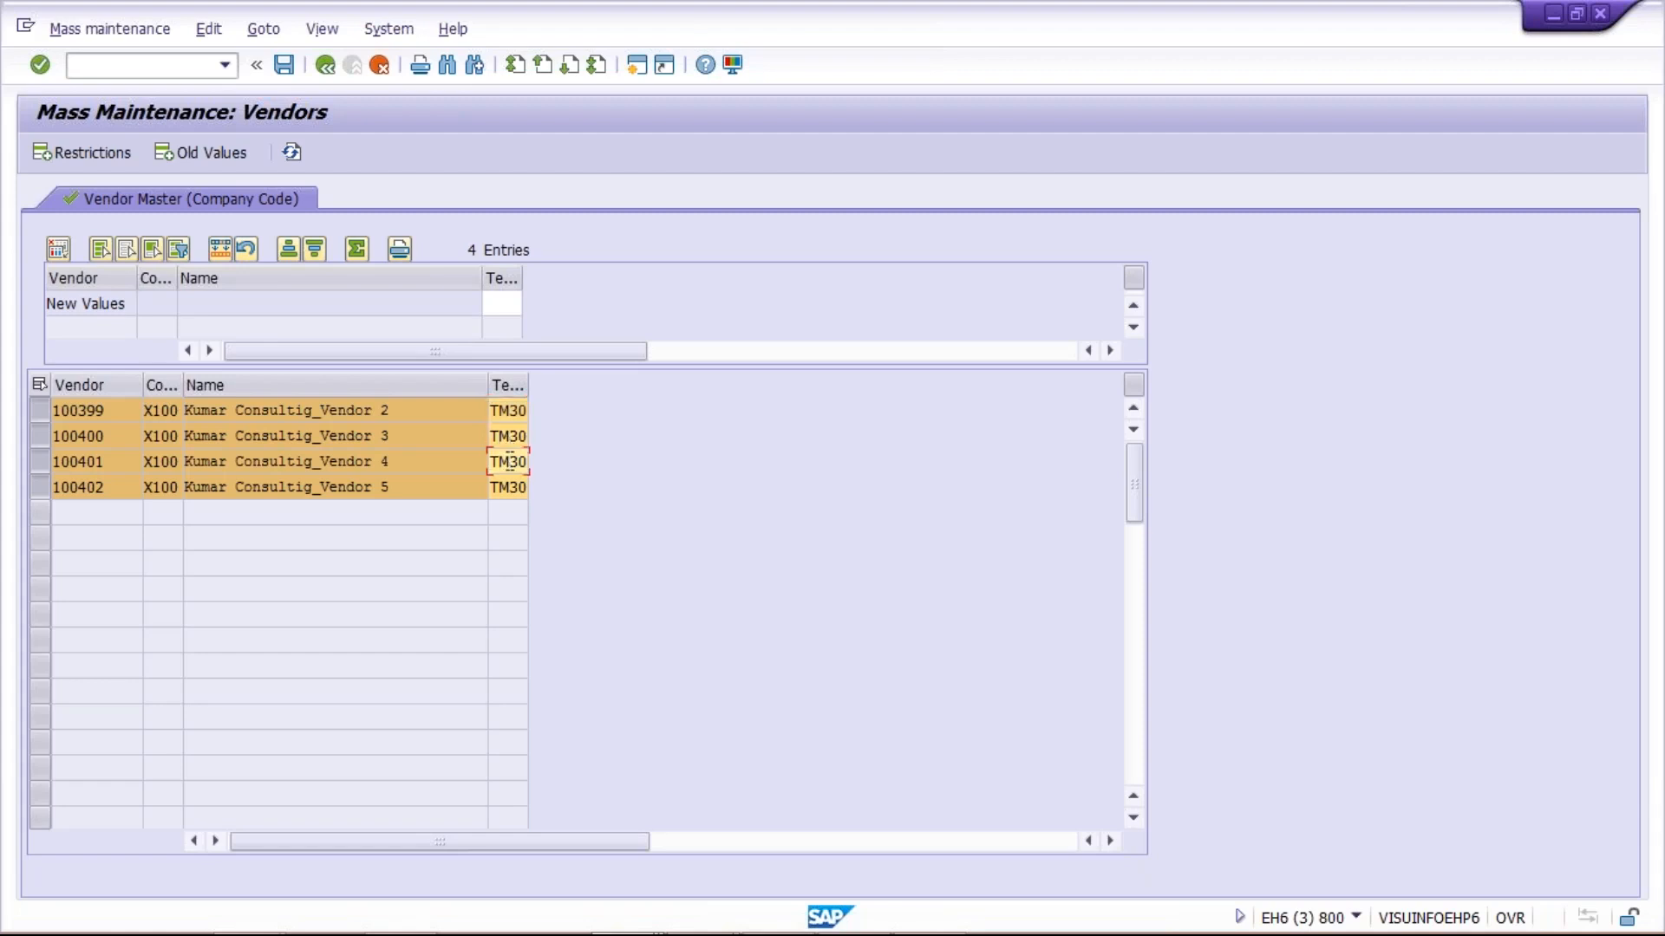
pyautogui.click(509, 488)
pyautogui.click(508, 437)
pyautogui.click(506, 413)
# Enter TM45 as the new value for the terms of payment
pyautogui.click(501, 303)
pyautogui.write('TM45')
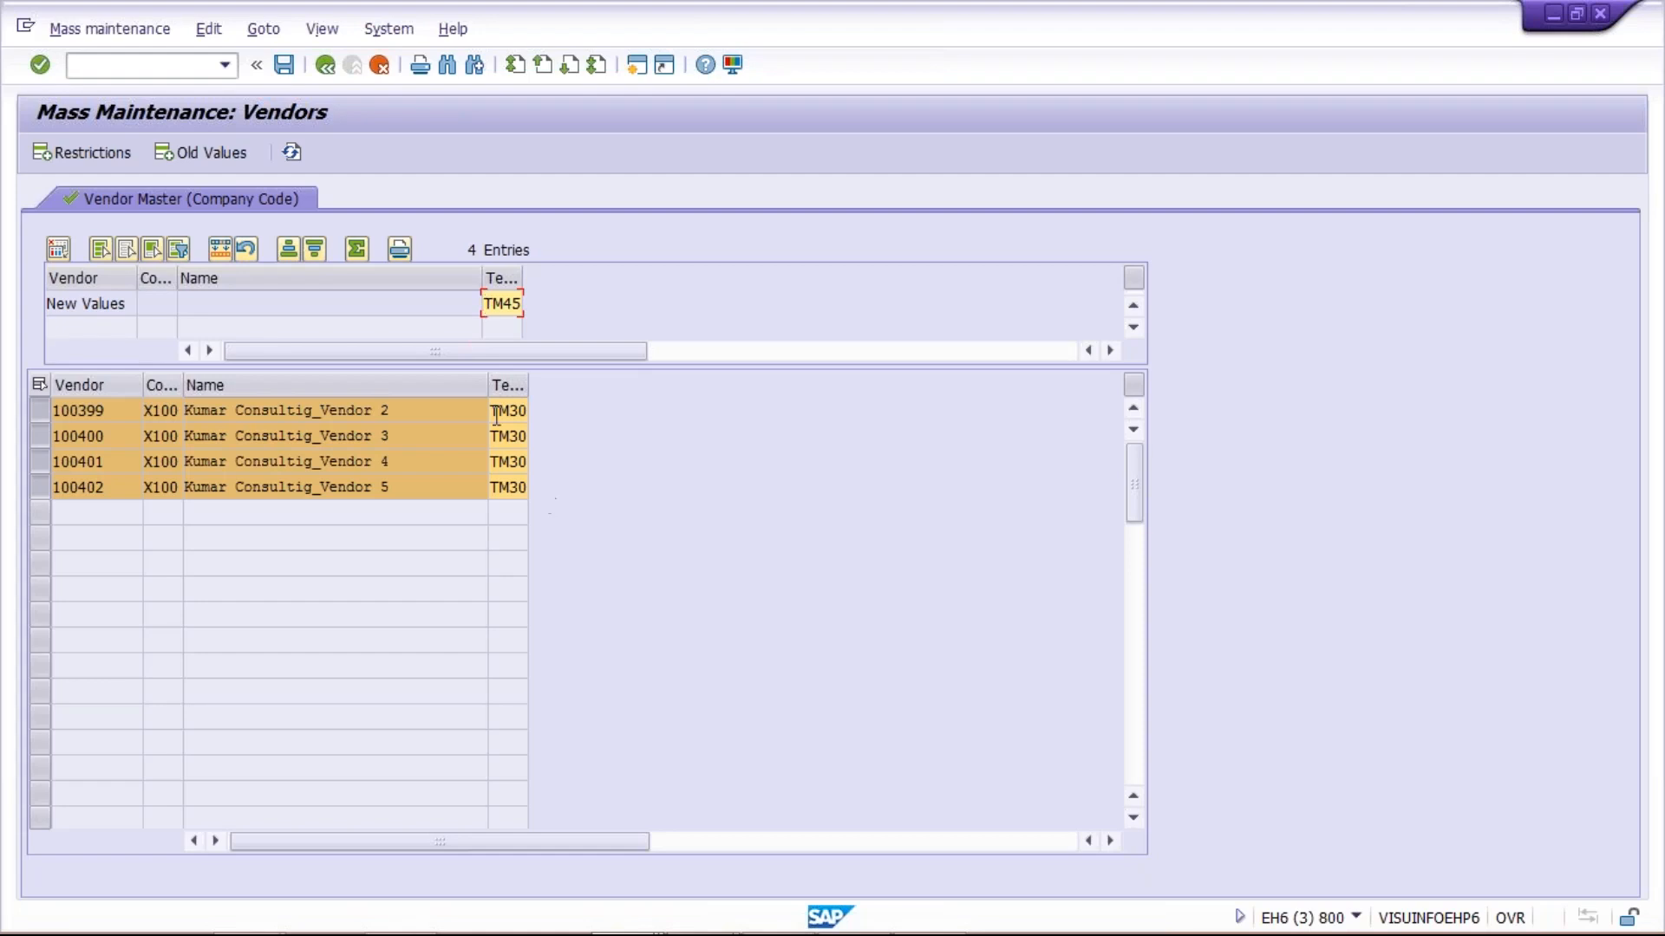
pyautogui.moveTo(484, 303); pyautogui.dragTo(532, 306)
# Try to carry out the mass change for all vendor entries without selecting the payment terms column
pyautogui.click(214, 253)
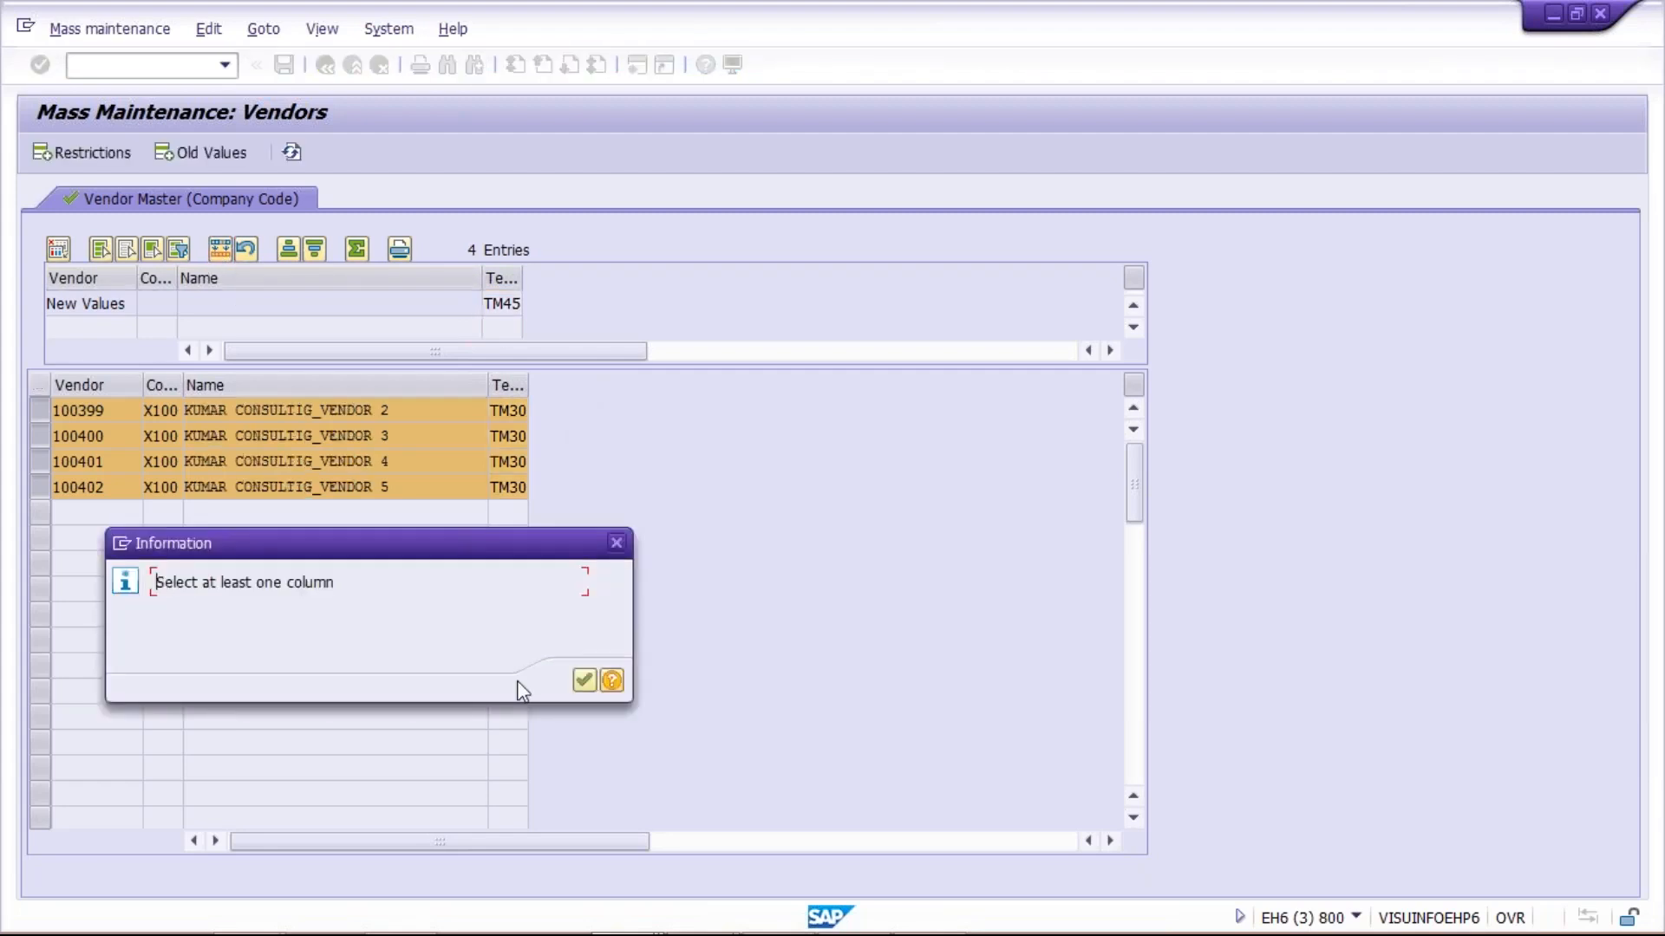
pyautogui.click(579, 683)
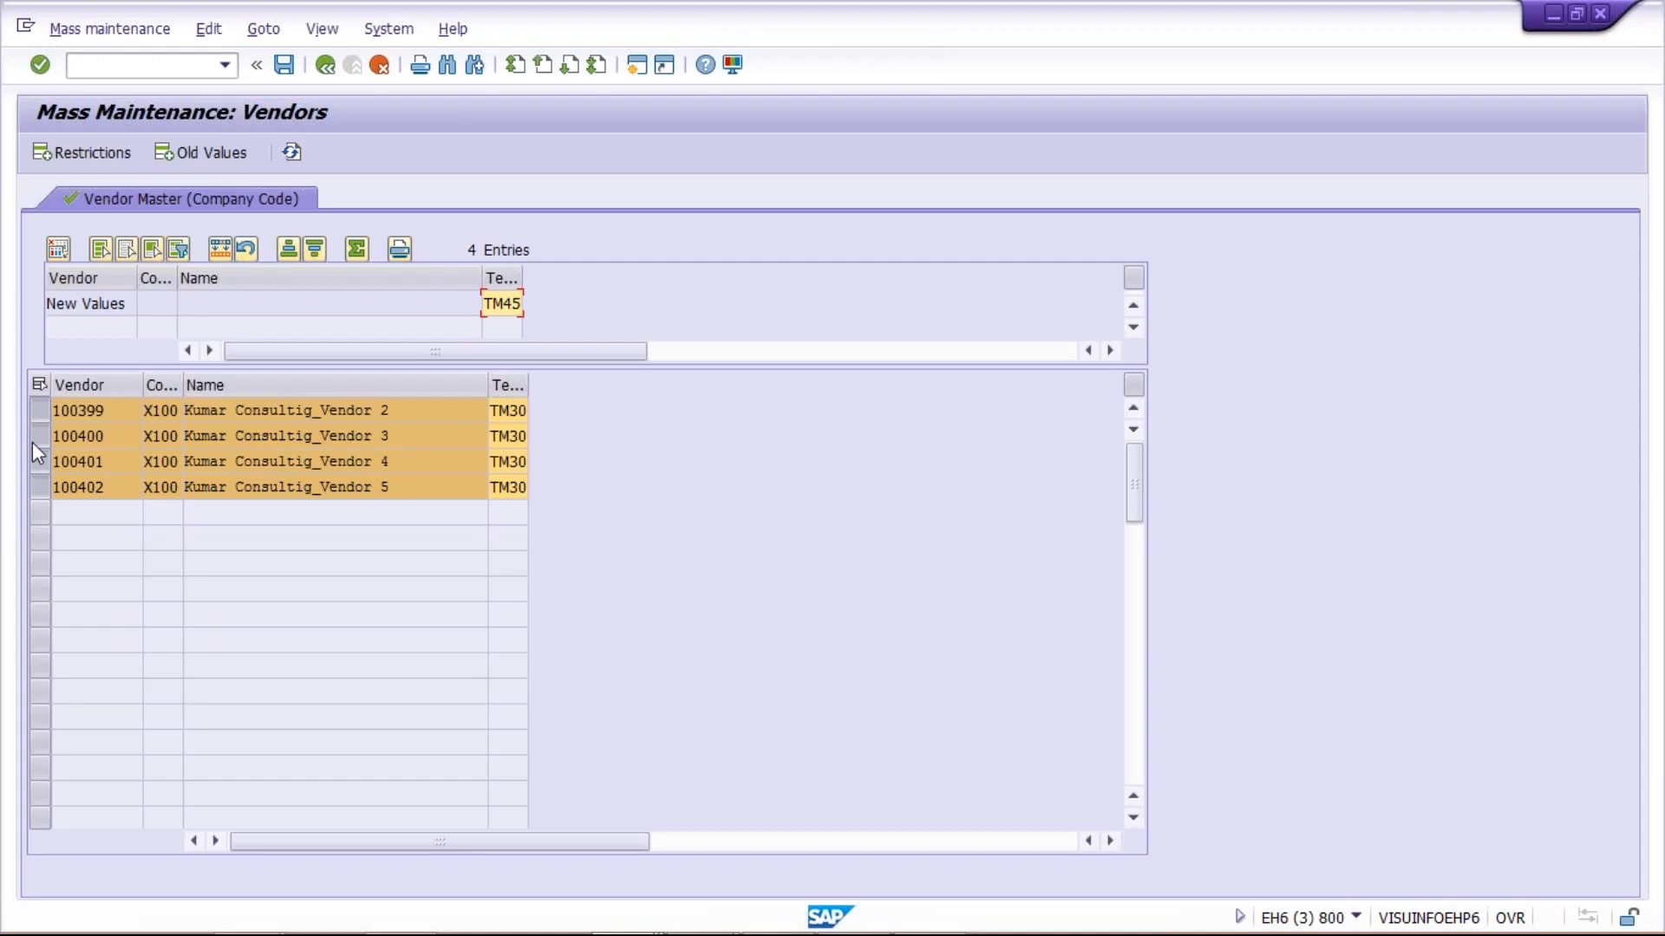
pyautogui.click(107, 252)
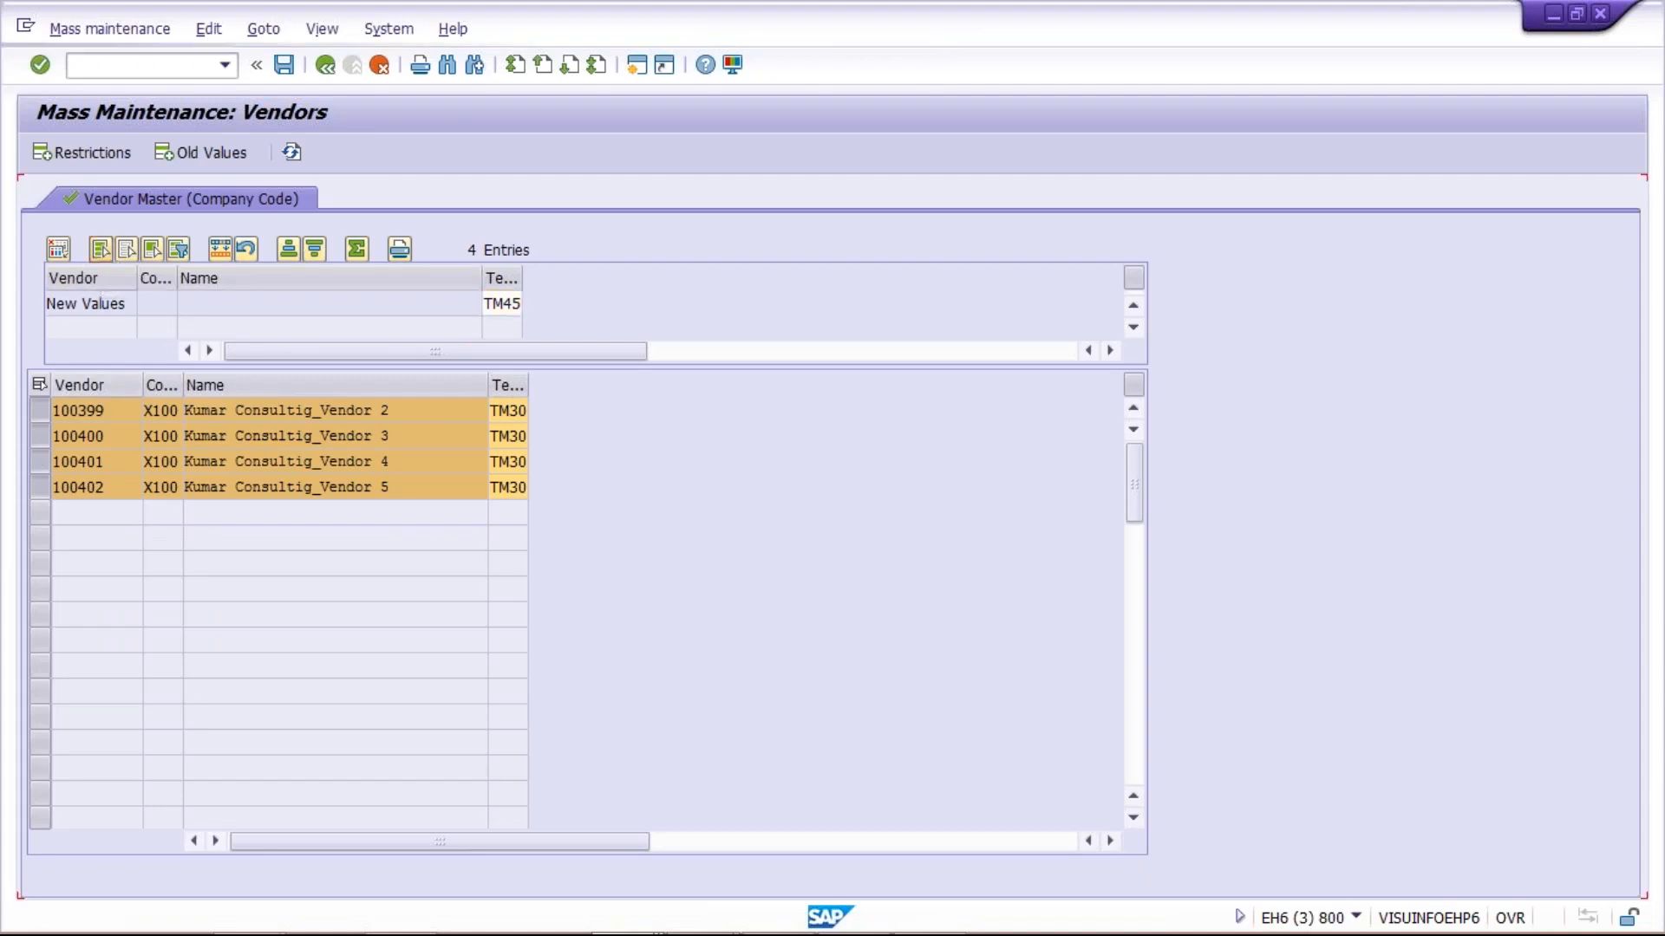
pyautogui.click(221, 249)
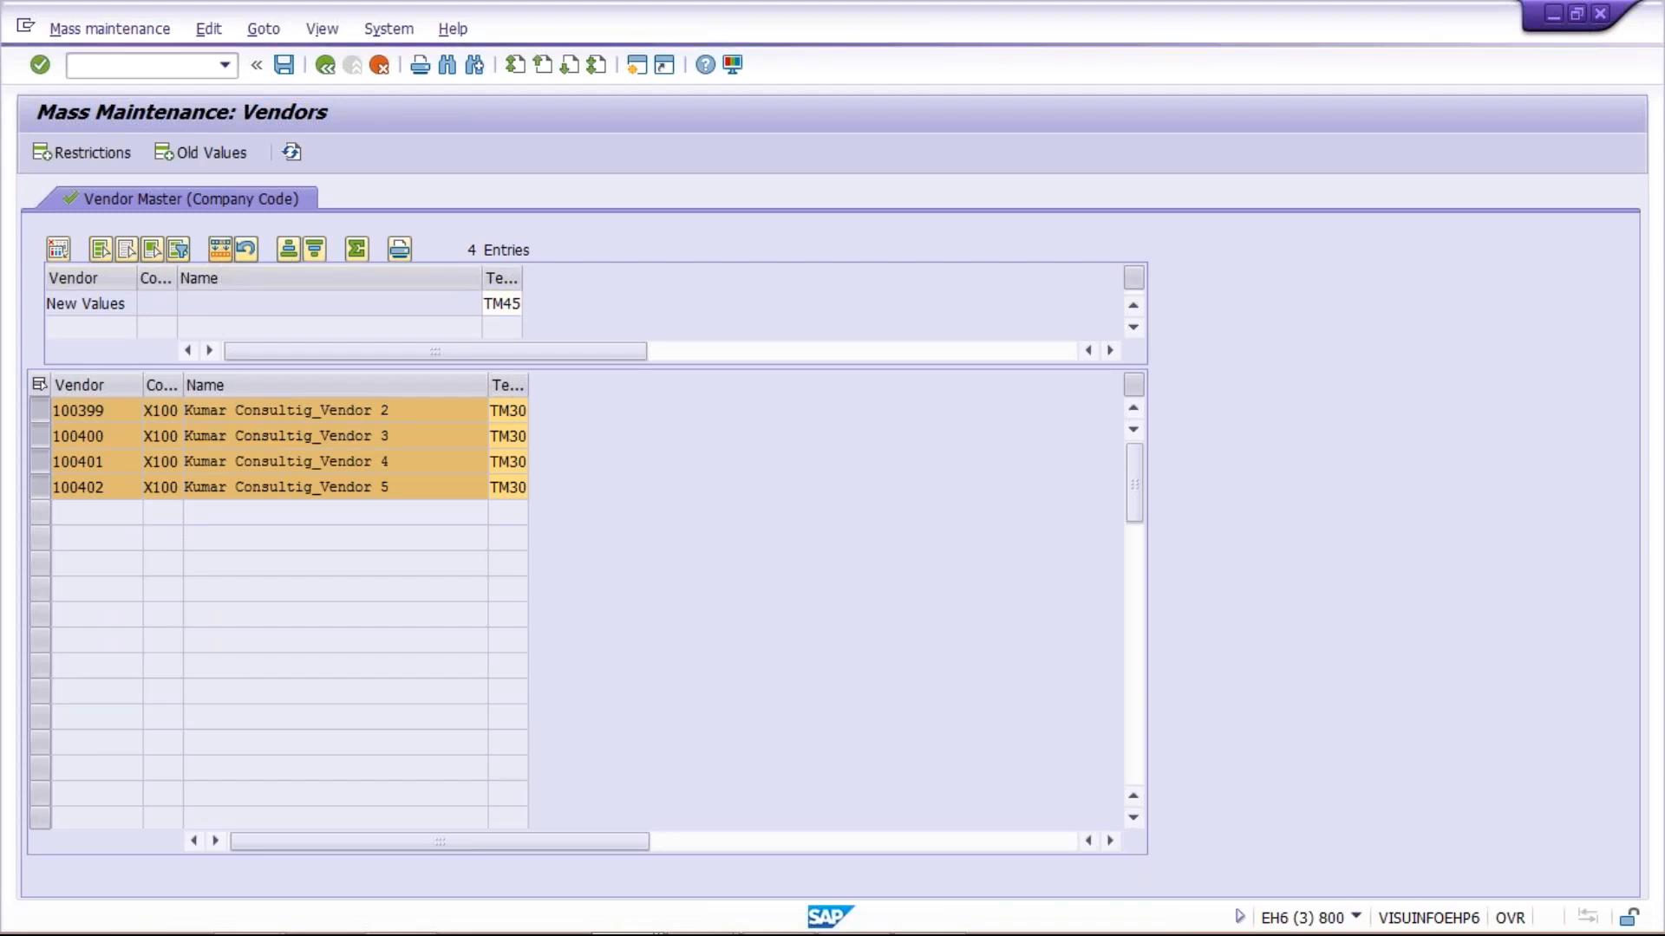
pyautogui.click(583, 680)
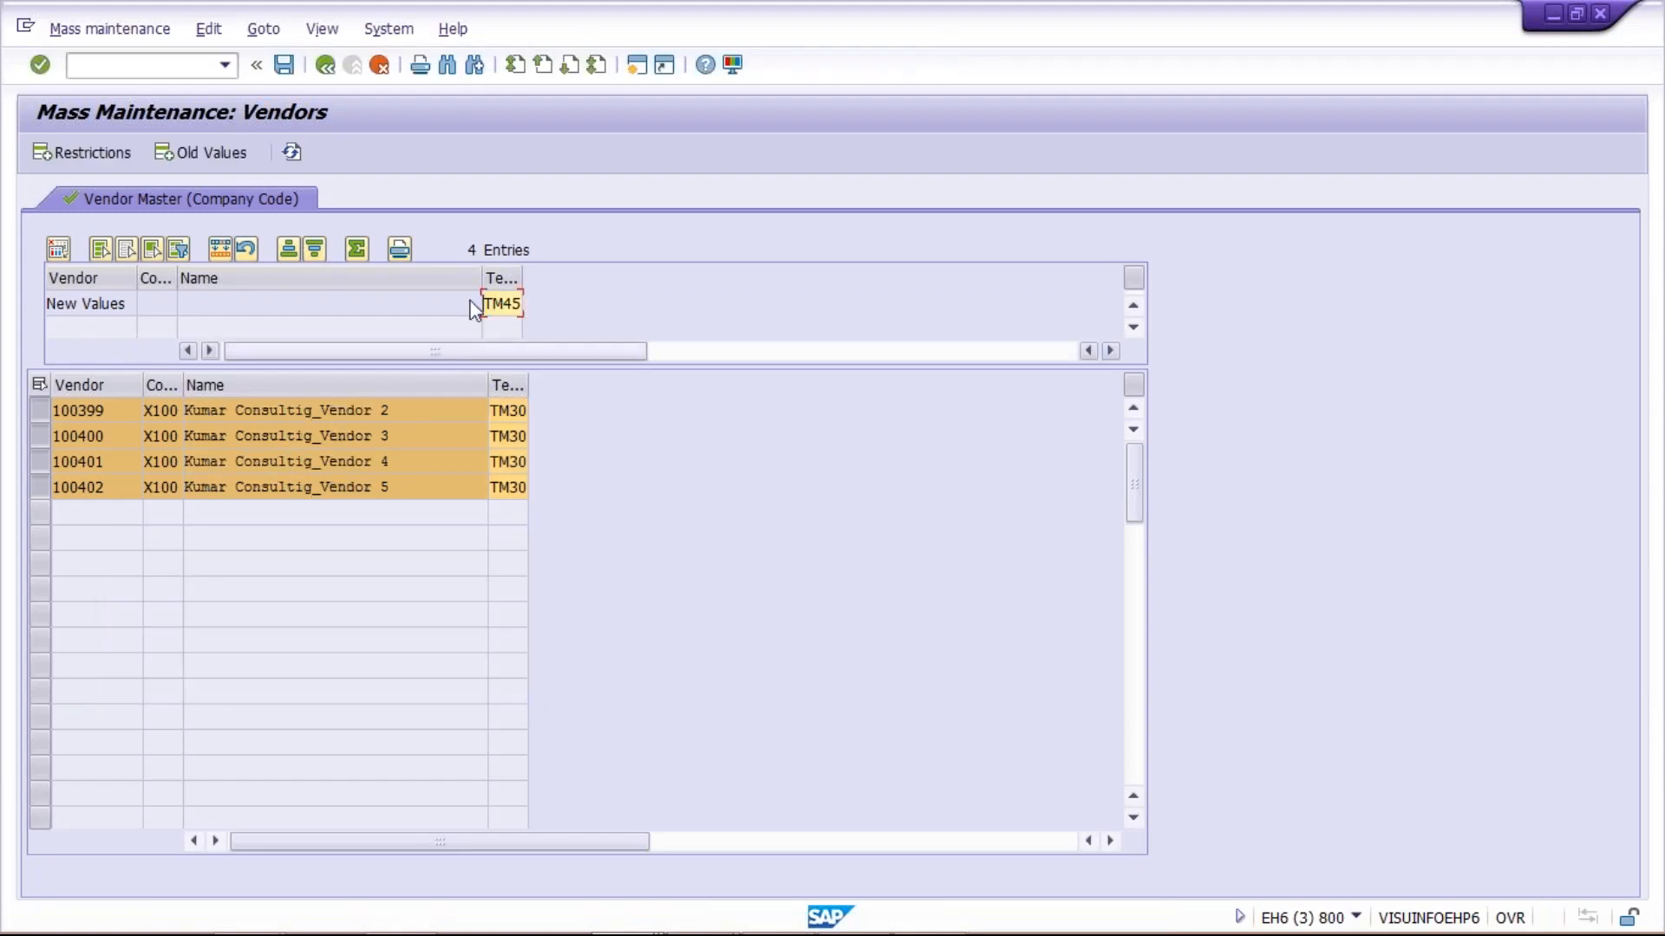
# Select the payment terms column, carry out the mass change to TM45 for all listed vendors, and check each row
pyautogui.click(497, 278)
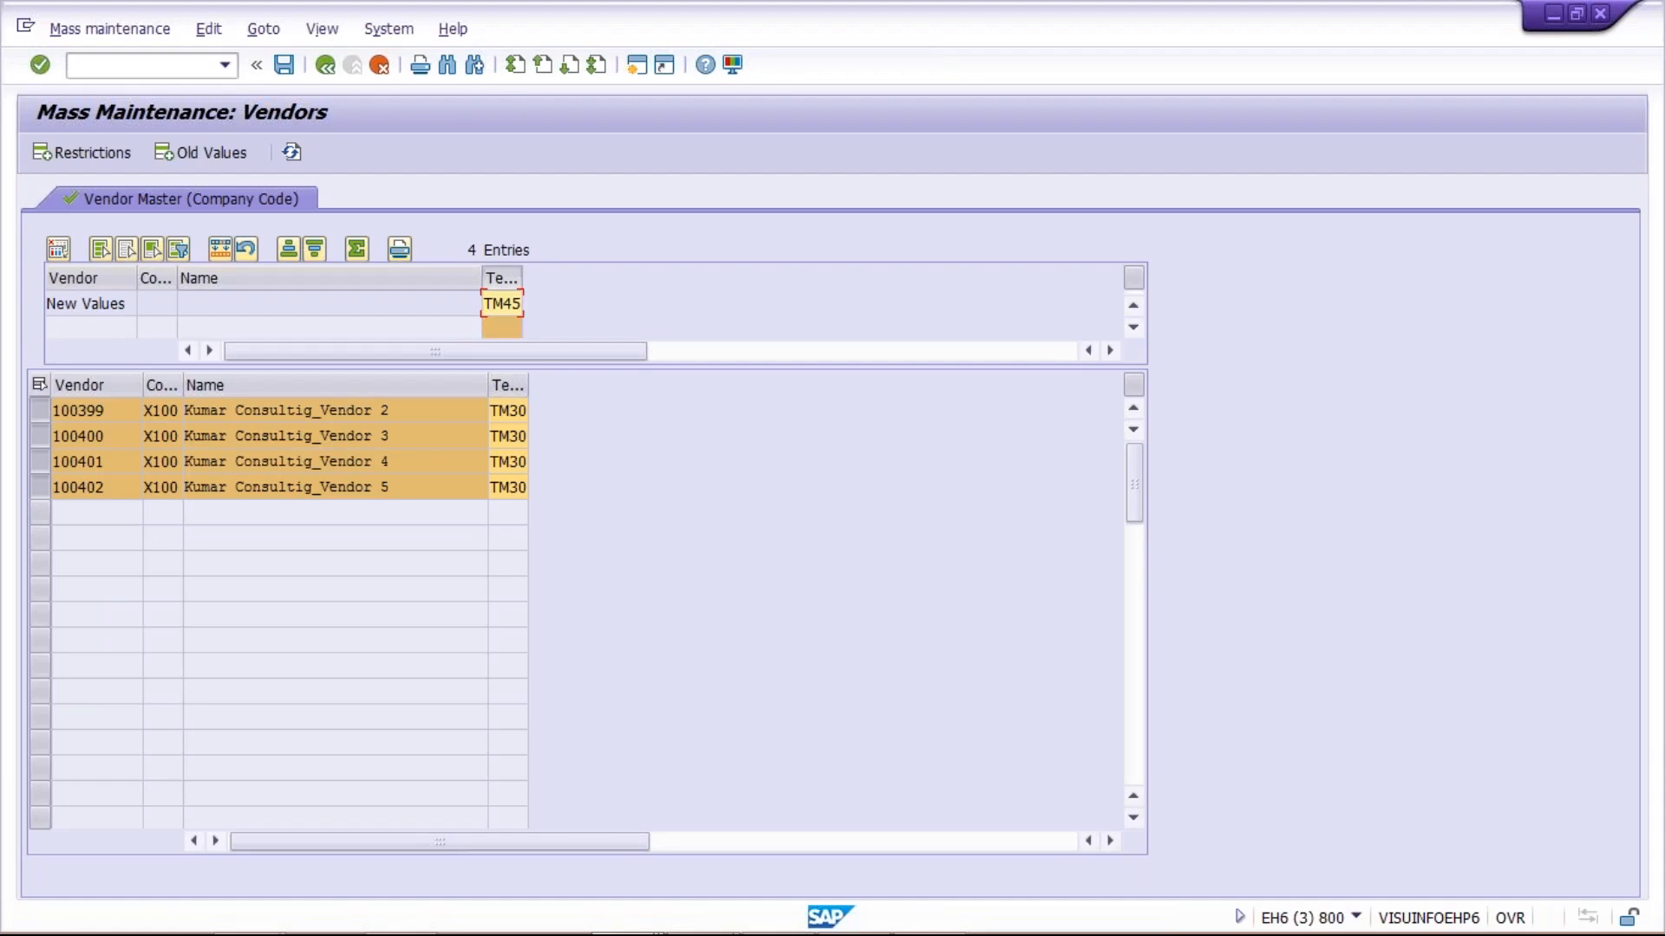
pyautogui.click(220, 249)
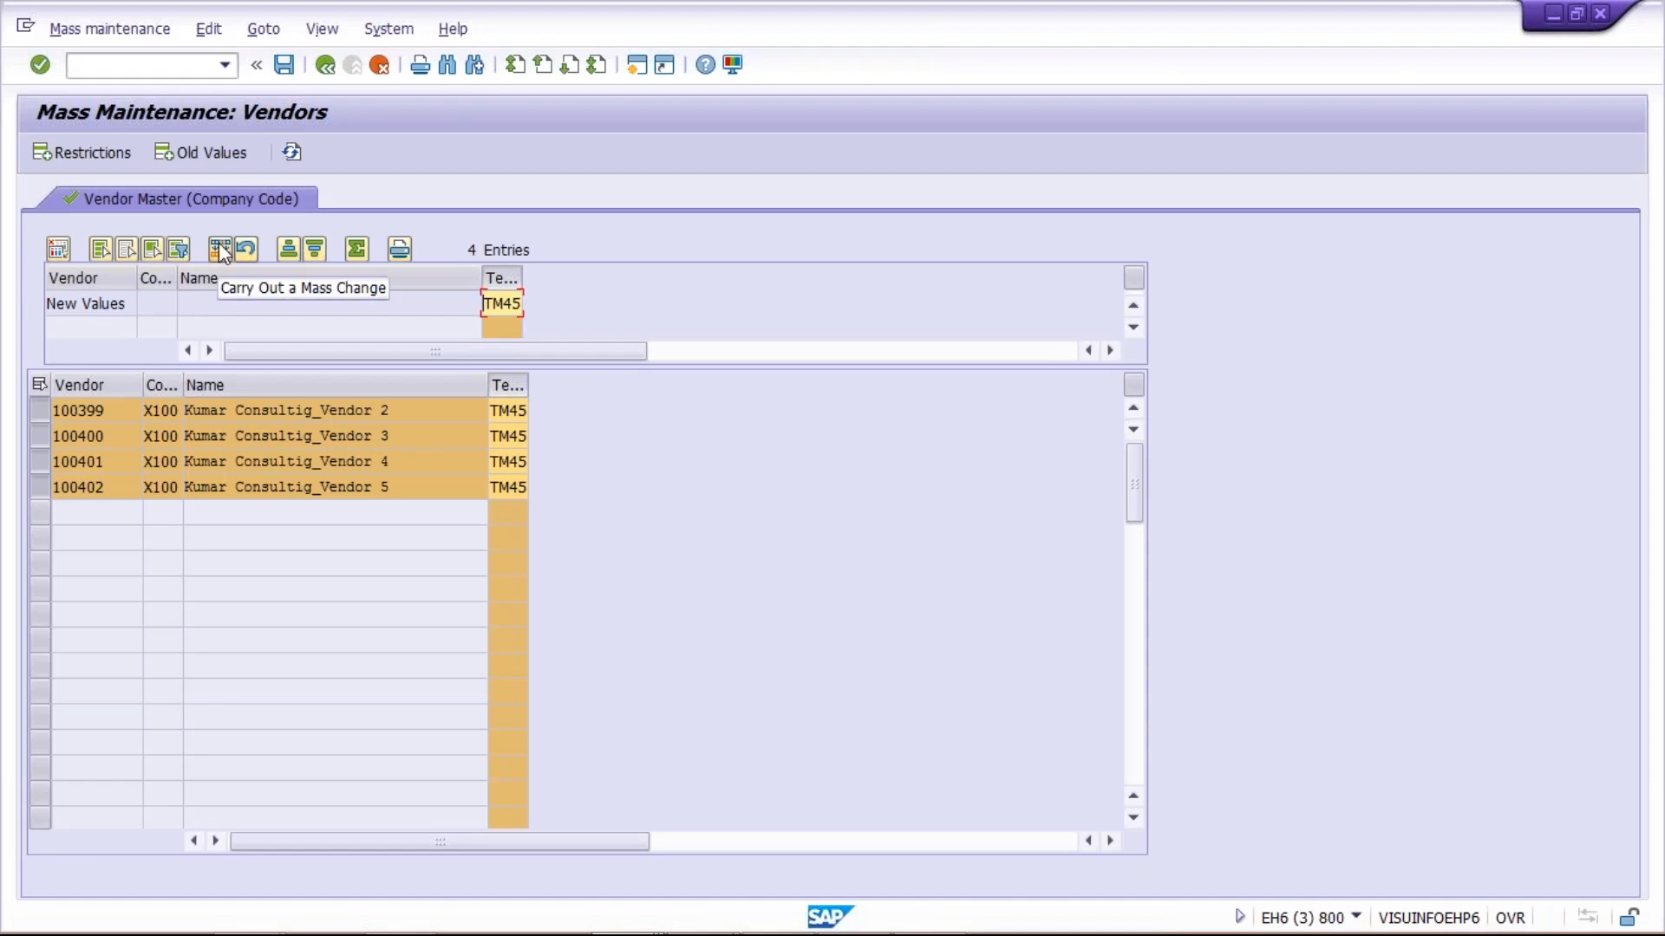
pyautogui.click(499, 435)
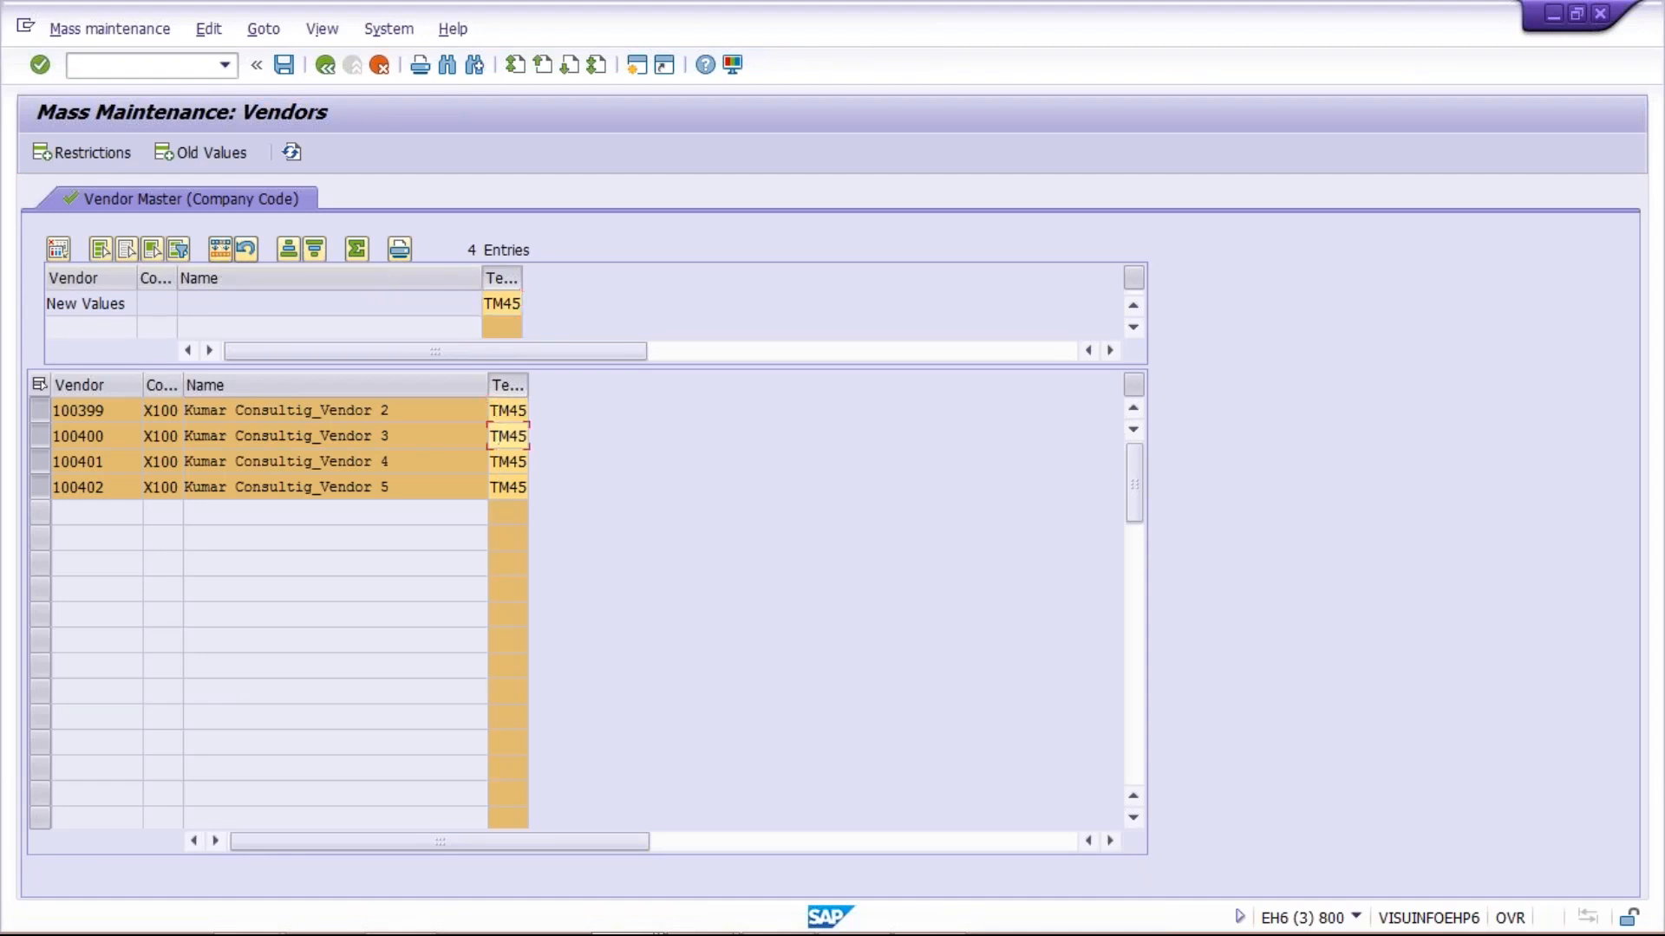
pyautogui.click(506, 487)
pyautogui.click(510, 462)
pyautogui.click(511, 436)
pyautogui.click(509, 408)
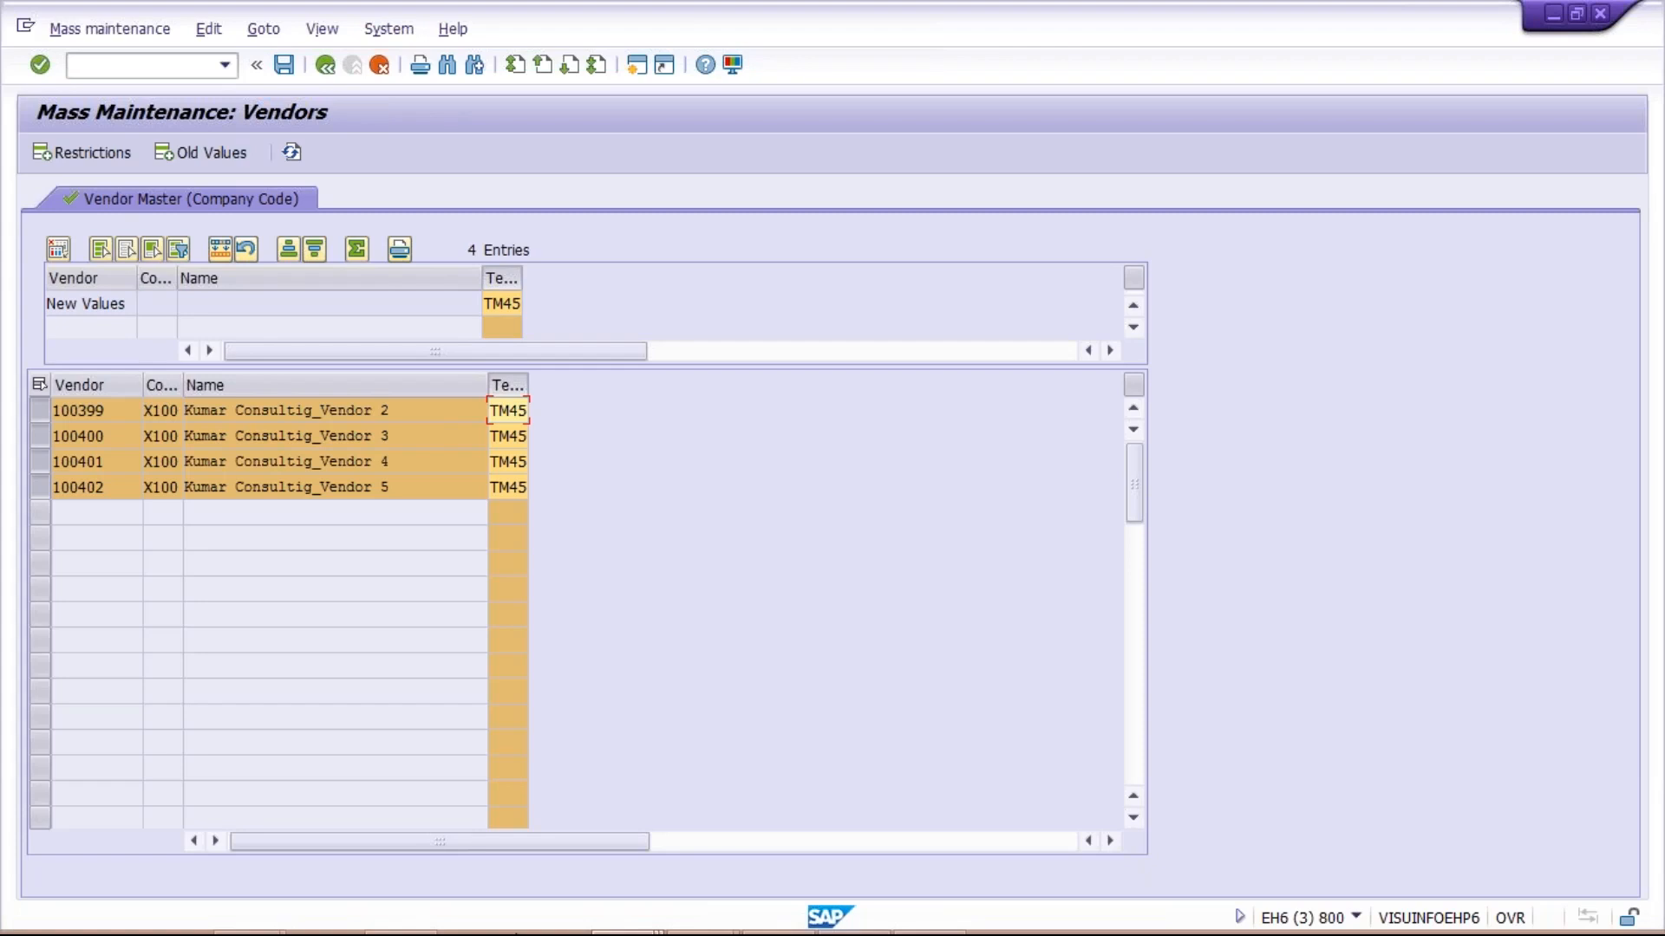
# Switch to the Data Browser session for table LFB1 and view the vendors' stored payment terms
pyautogui.moveTo(630, 926)
pyautogui.click(630, 926)
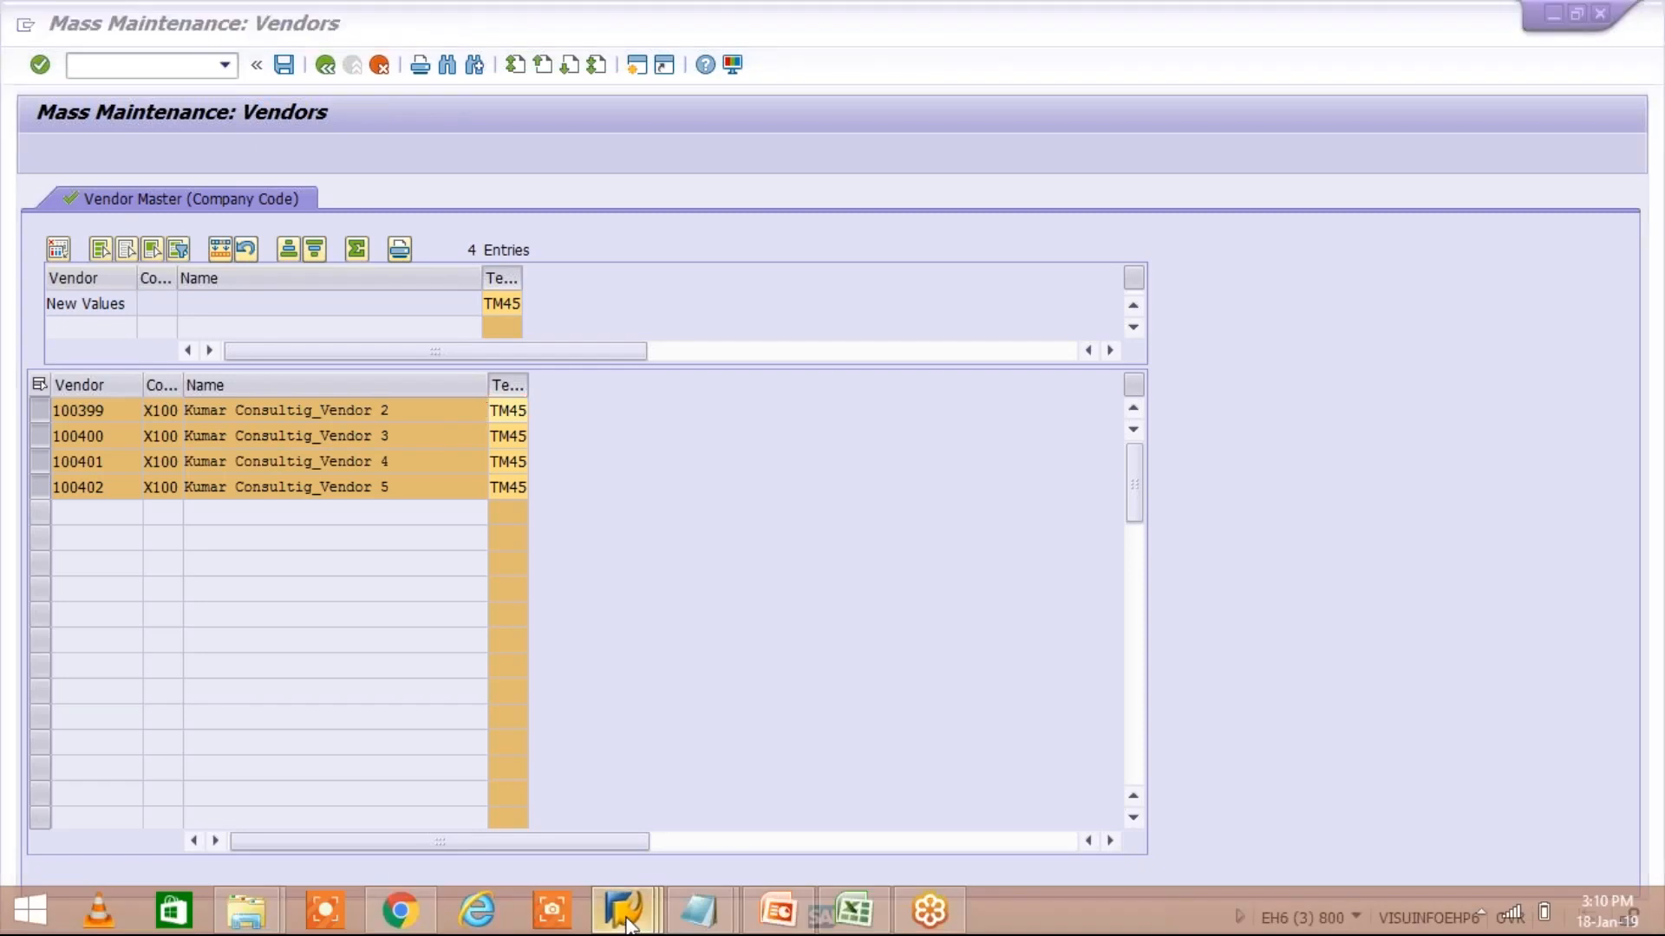
pyautogui.click(687, 785)
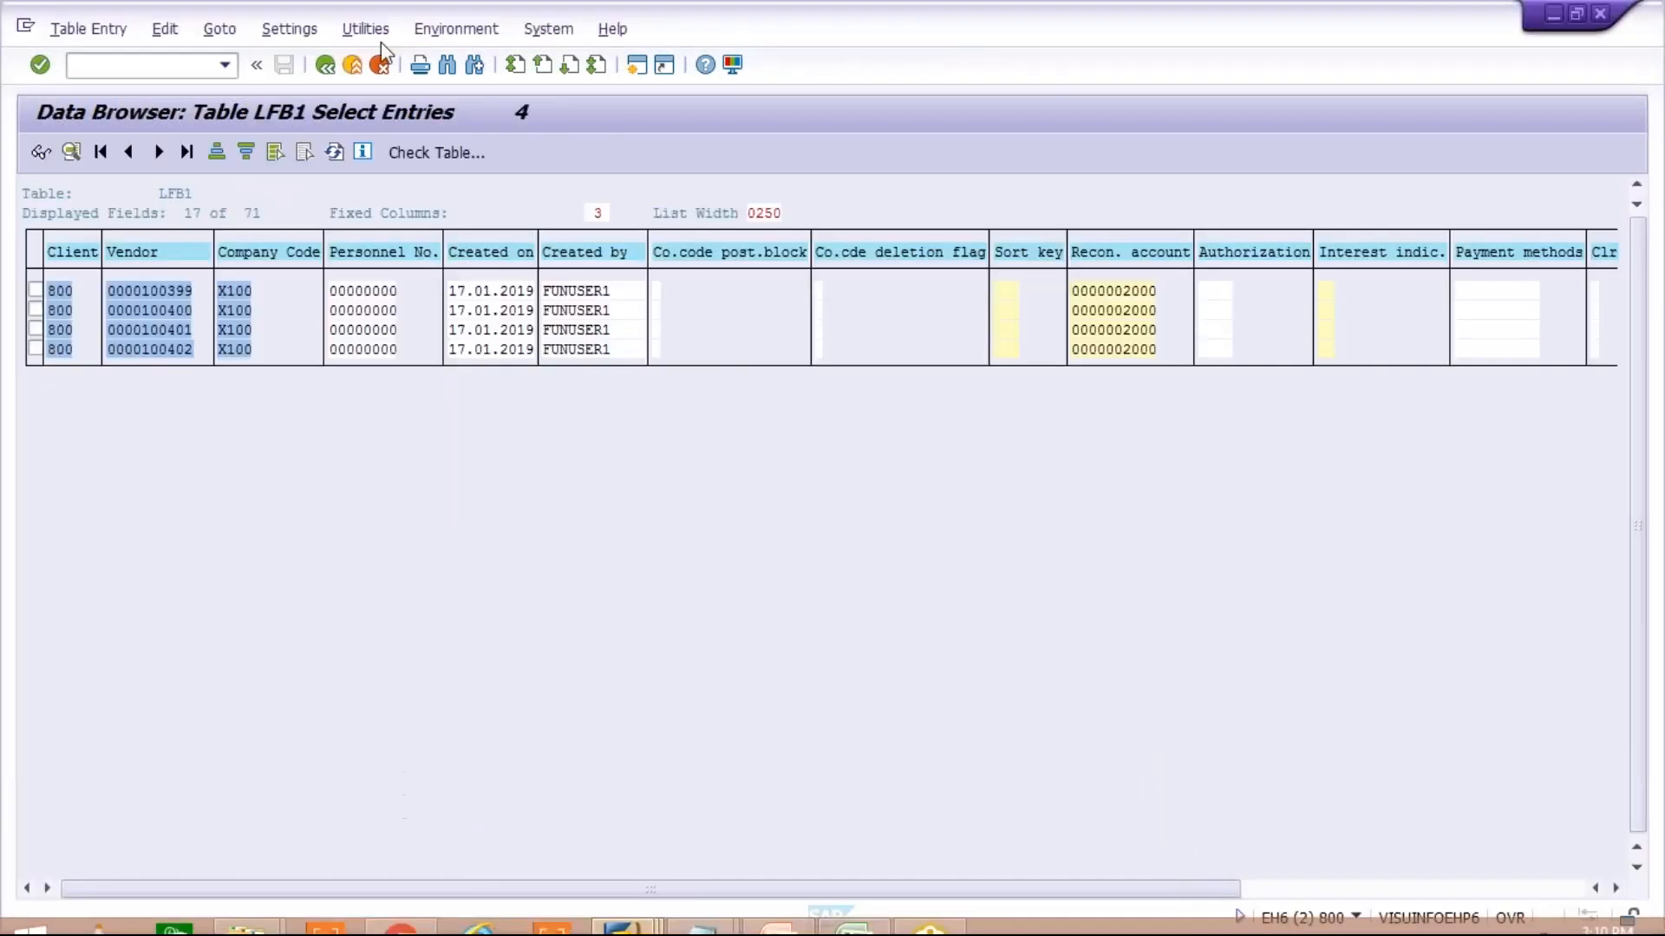
pyautogui.click(1367, 889)
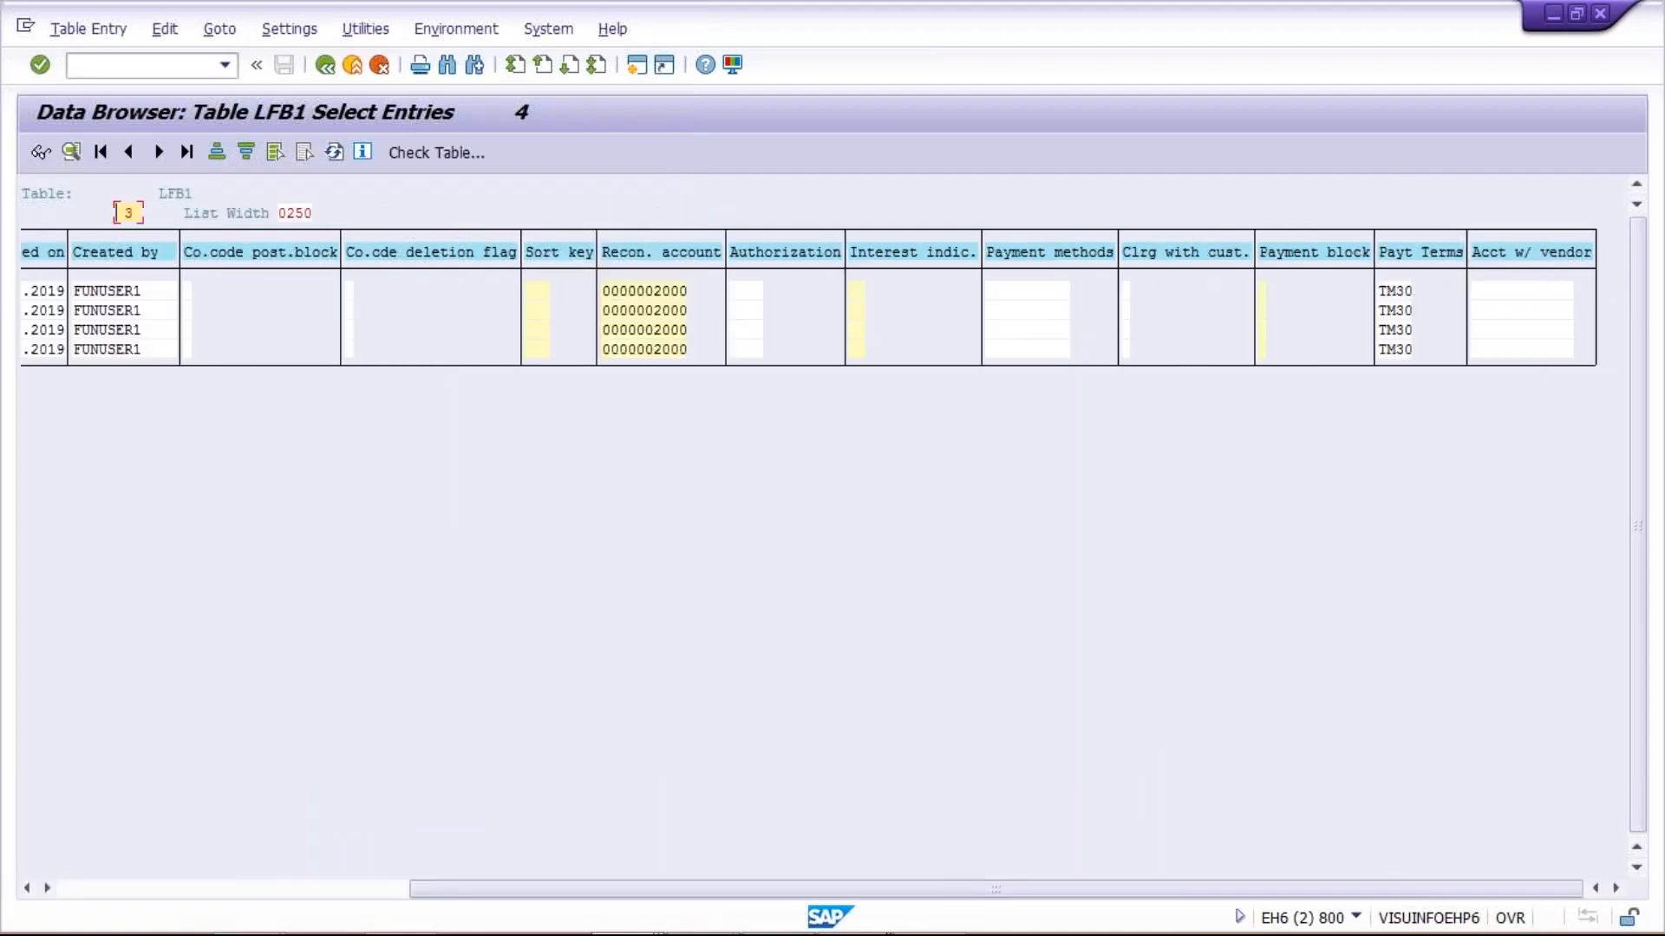
# Return to the Mass Maintenance: Vendors session, save the payment terms change, and check the update messages
pyautogui.click(652, 926)
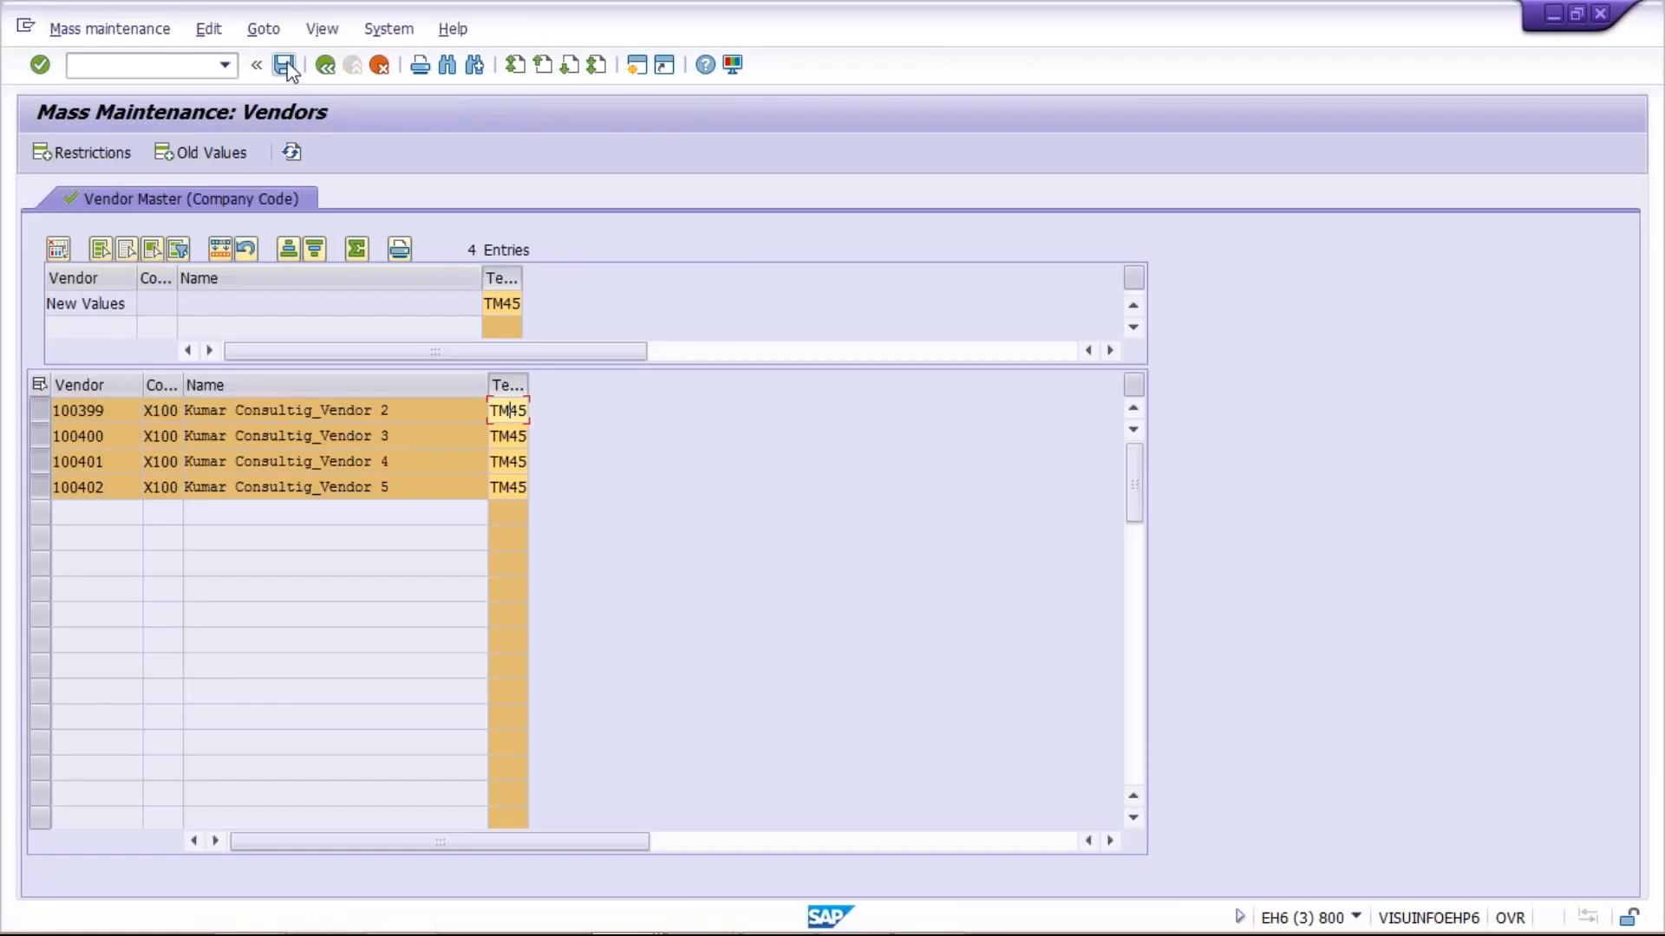
pyautogui.click(286, 65)
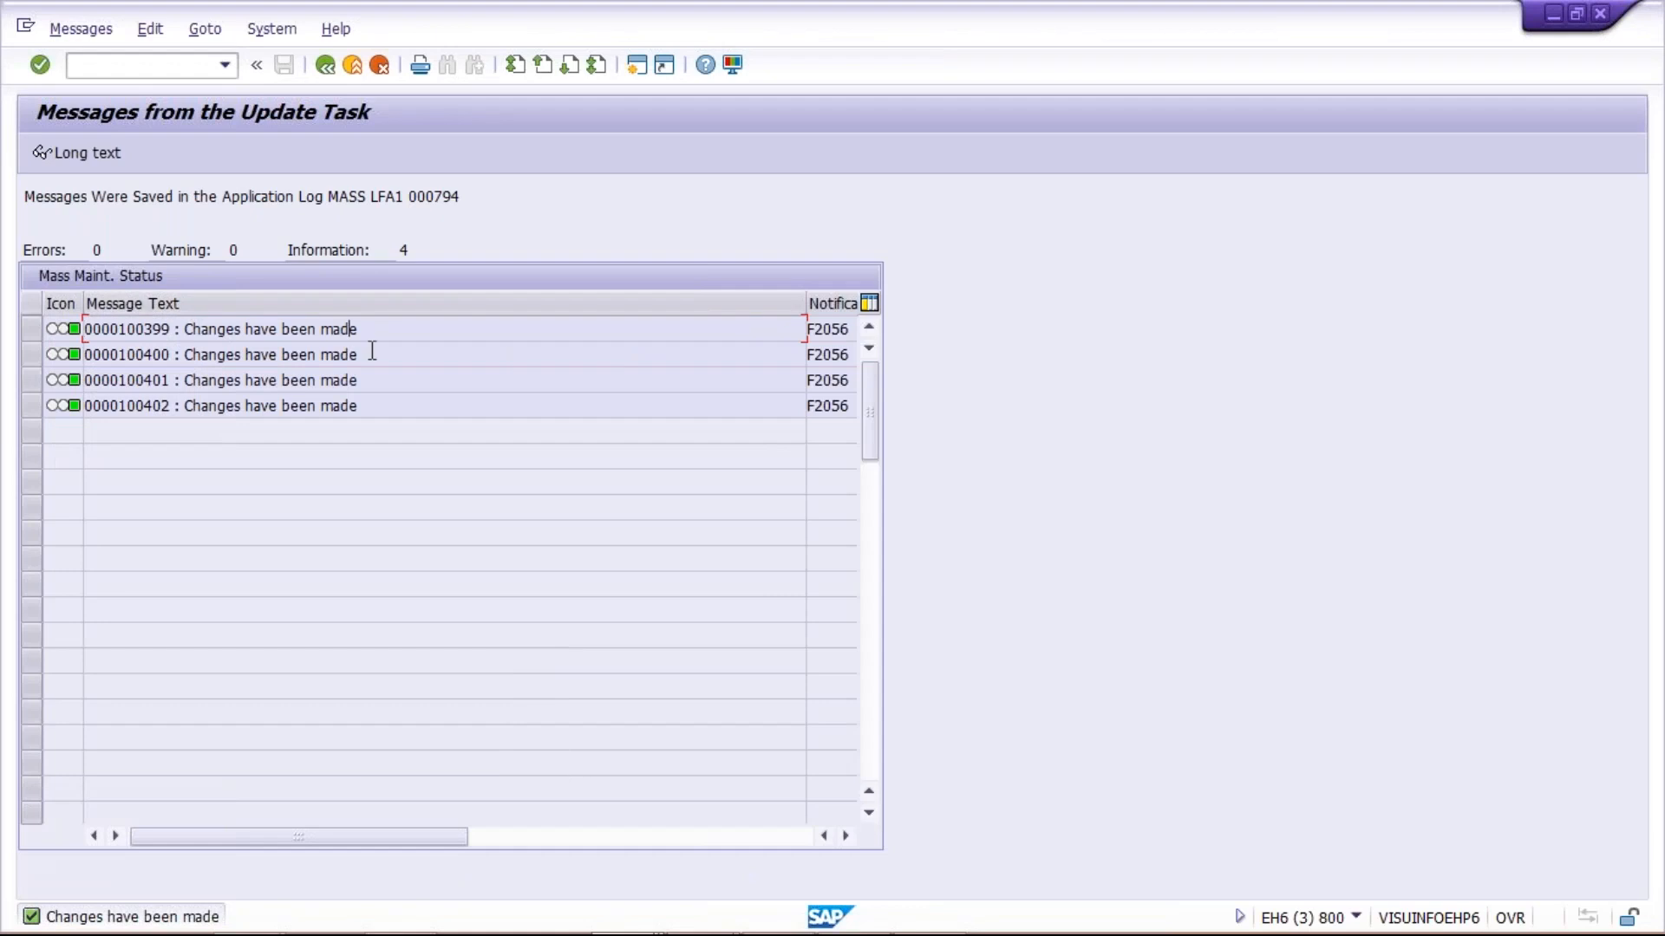
pyautogui.click(372, 405)
pyautogui.click(381, 329)
# Switch to the Data Browser session for table LFB1 and refresh its entries under the existing selection
pyautogui.moveTo(171, 926)
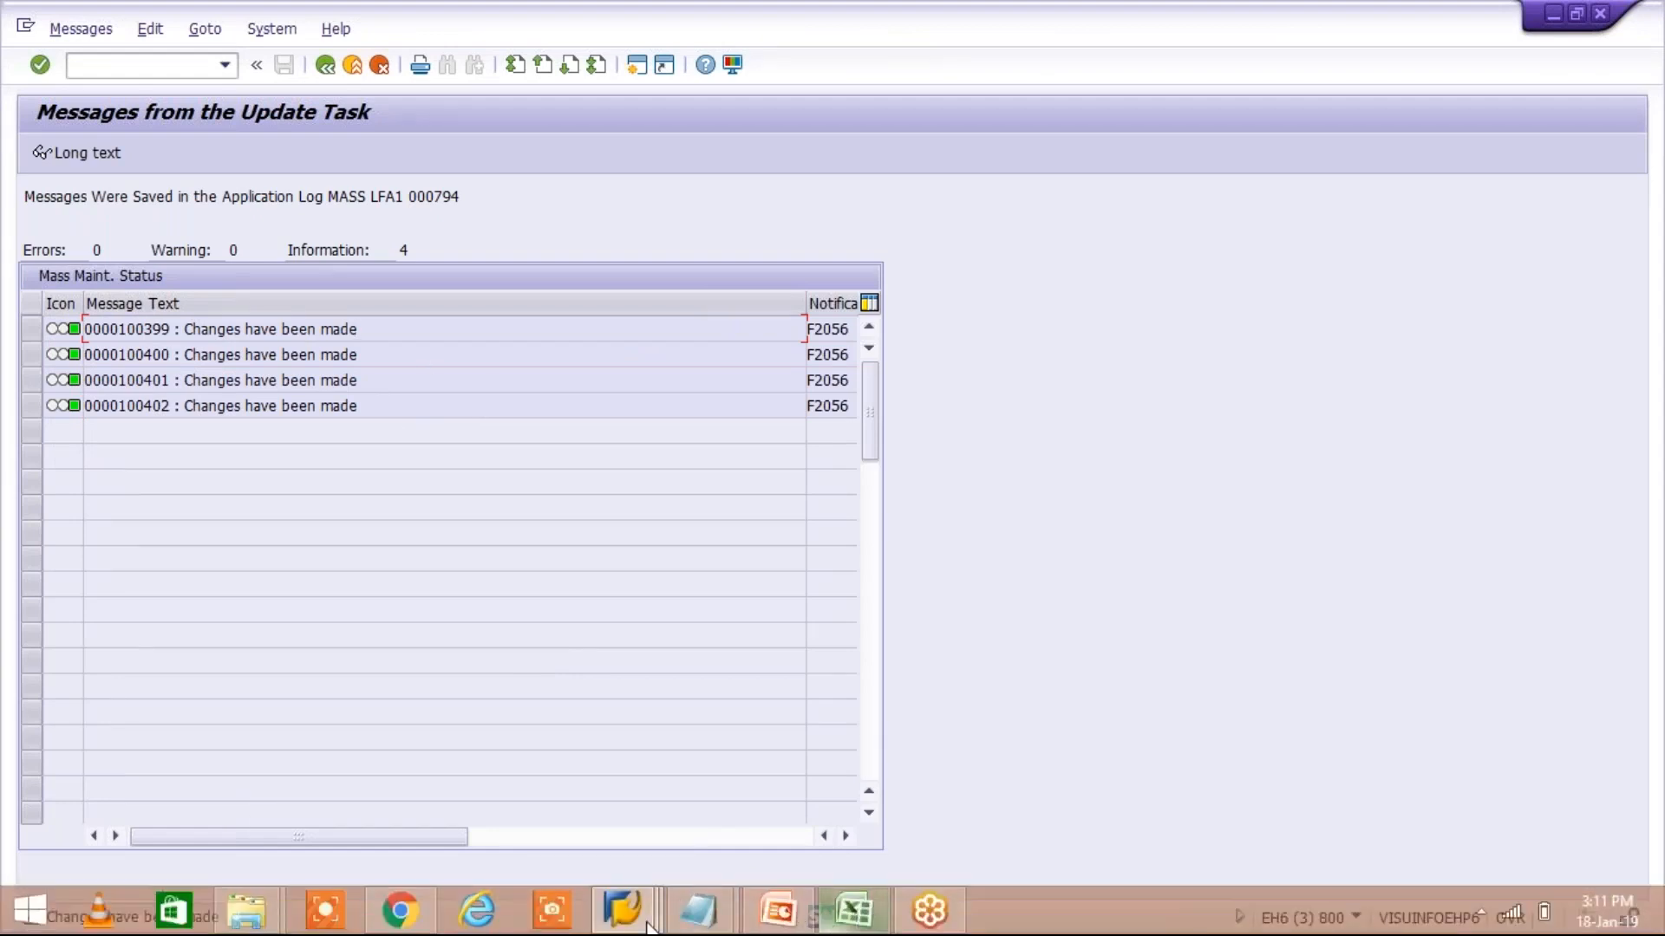
pyautogui.click(632, 921)
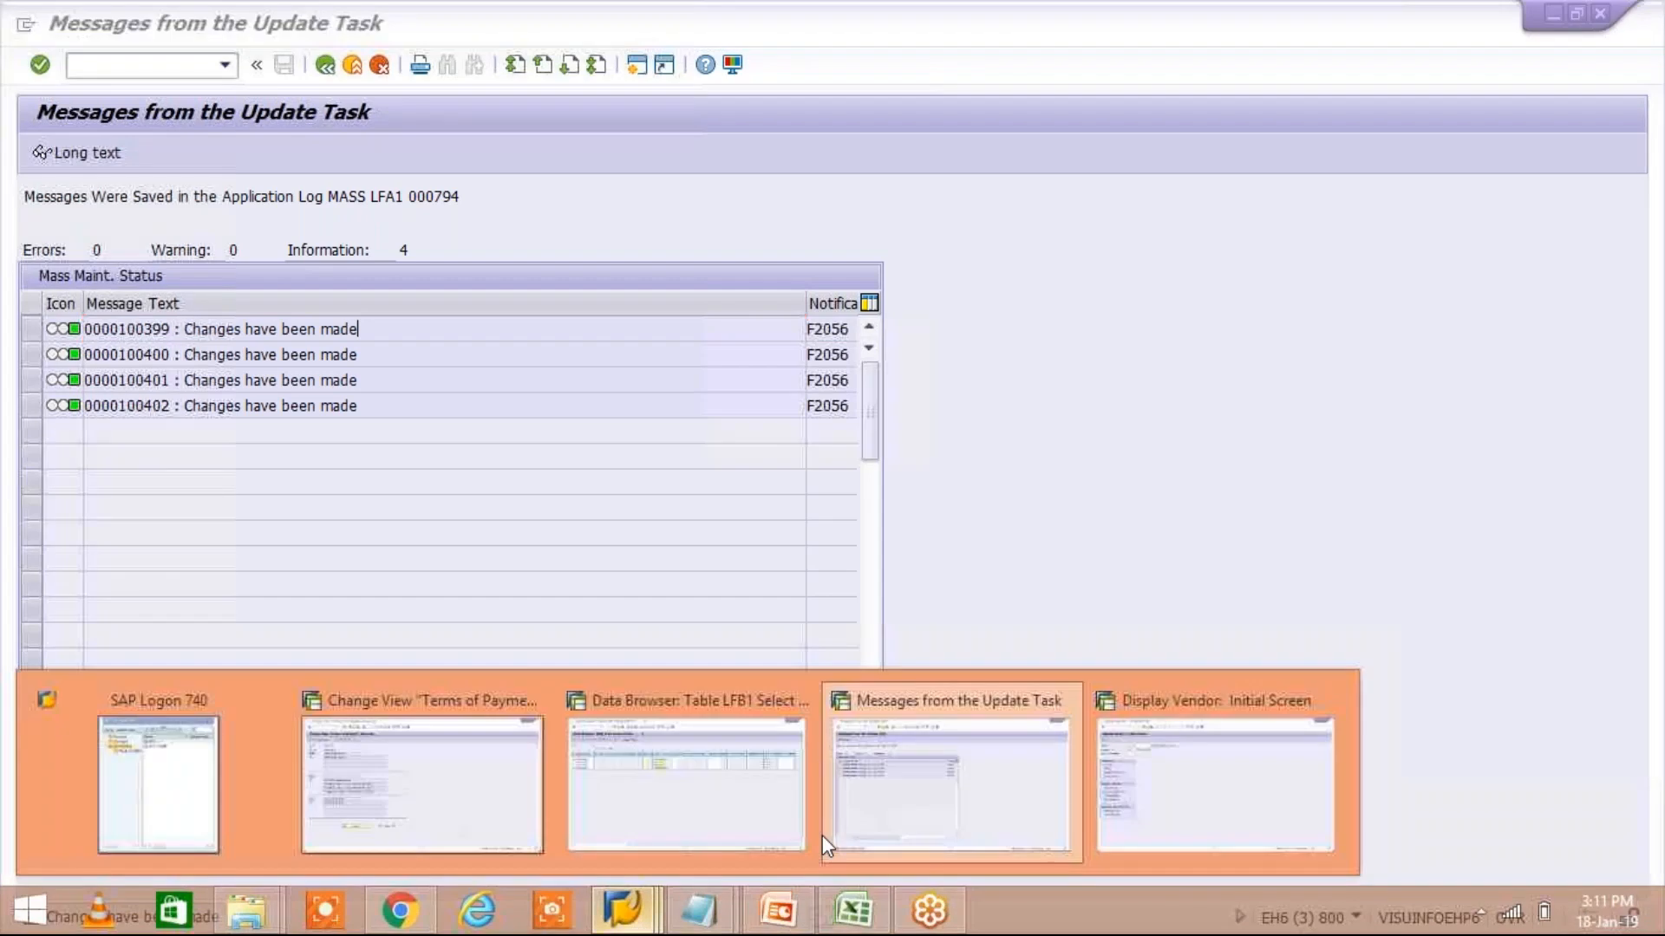
pyautogui.click(685, 763)
pyautogui.click(331, 887)
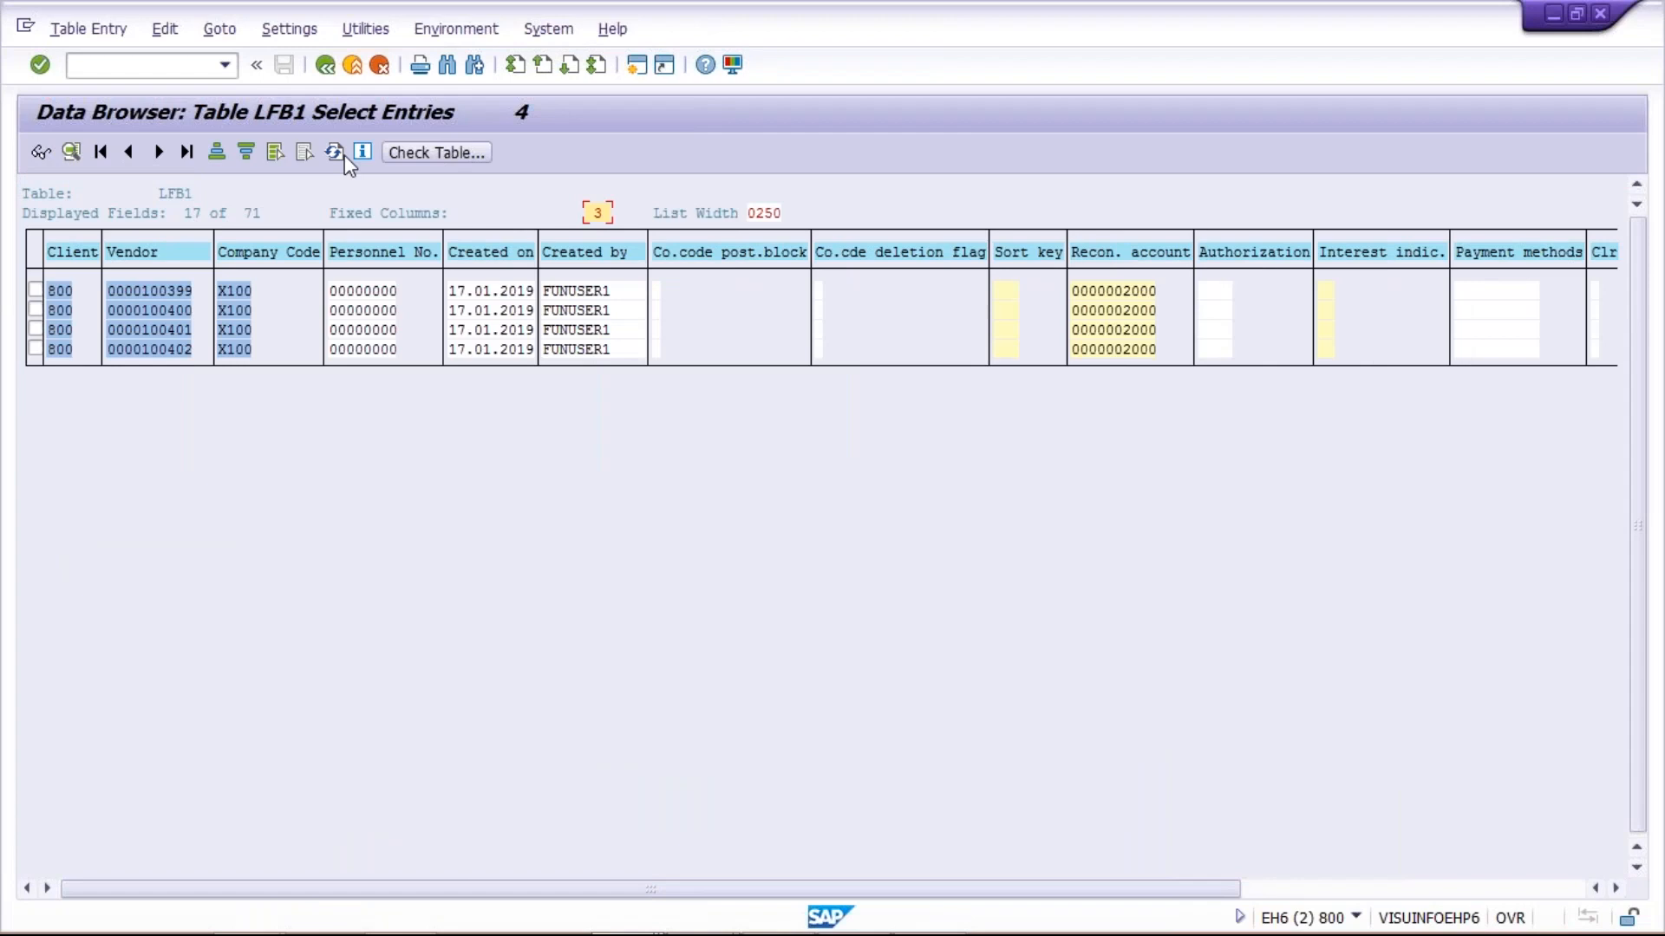
pyautogui.click(337, 158)
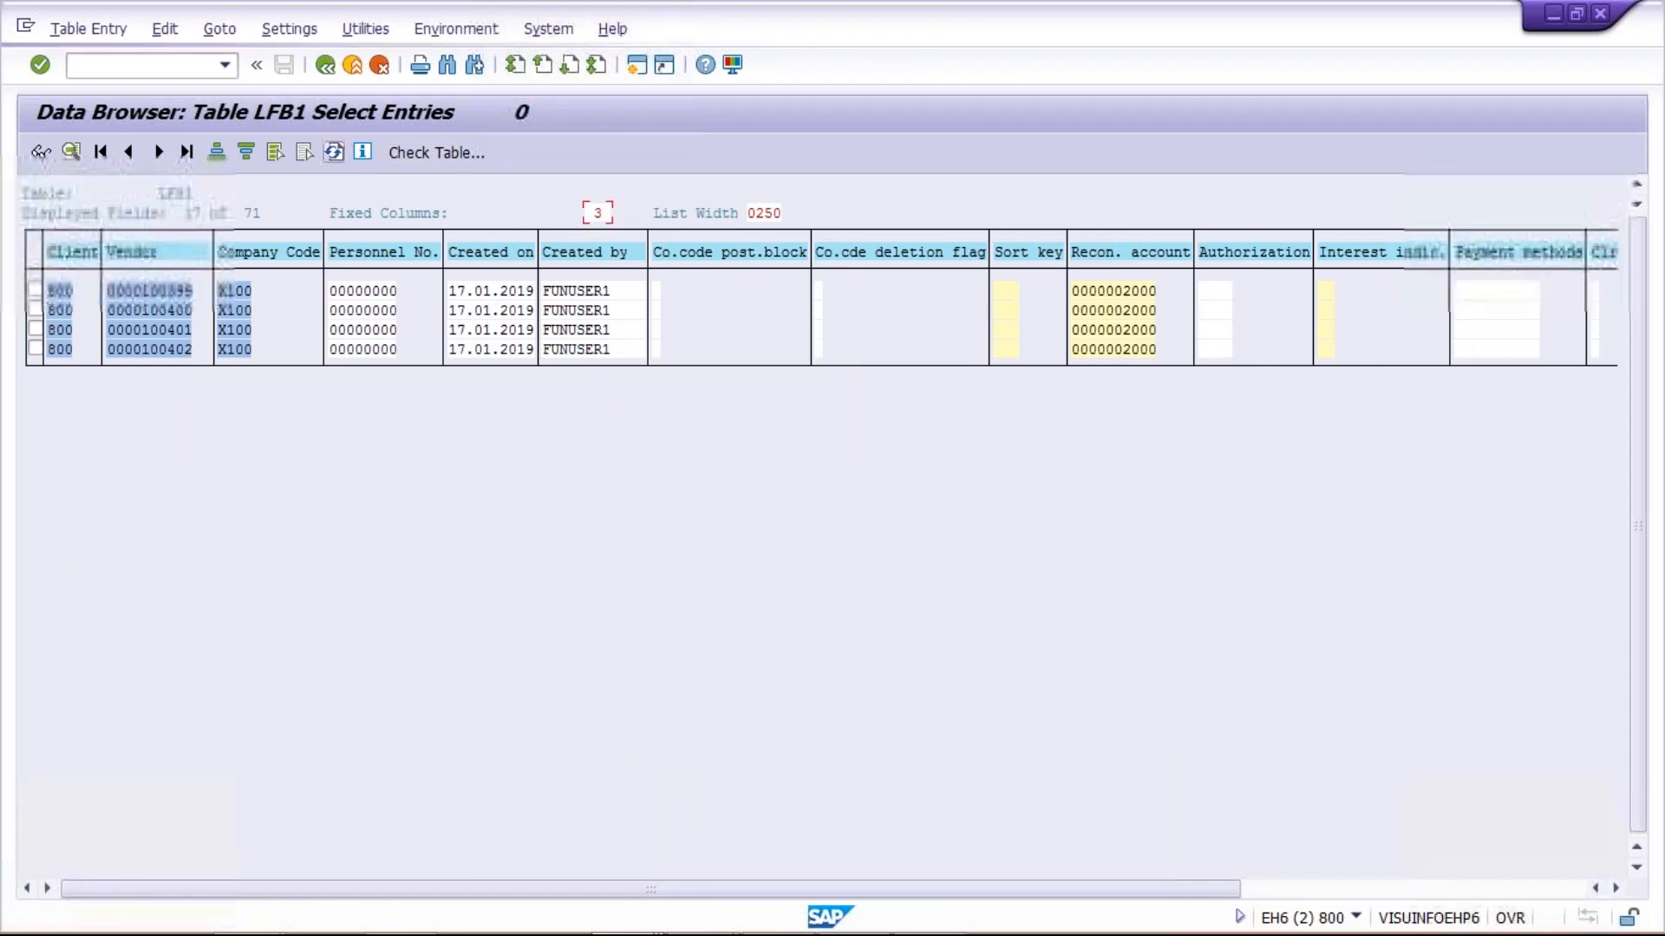
pyautogui.click(335, 153)
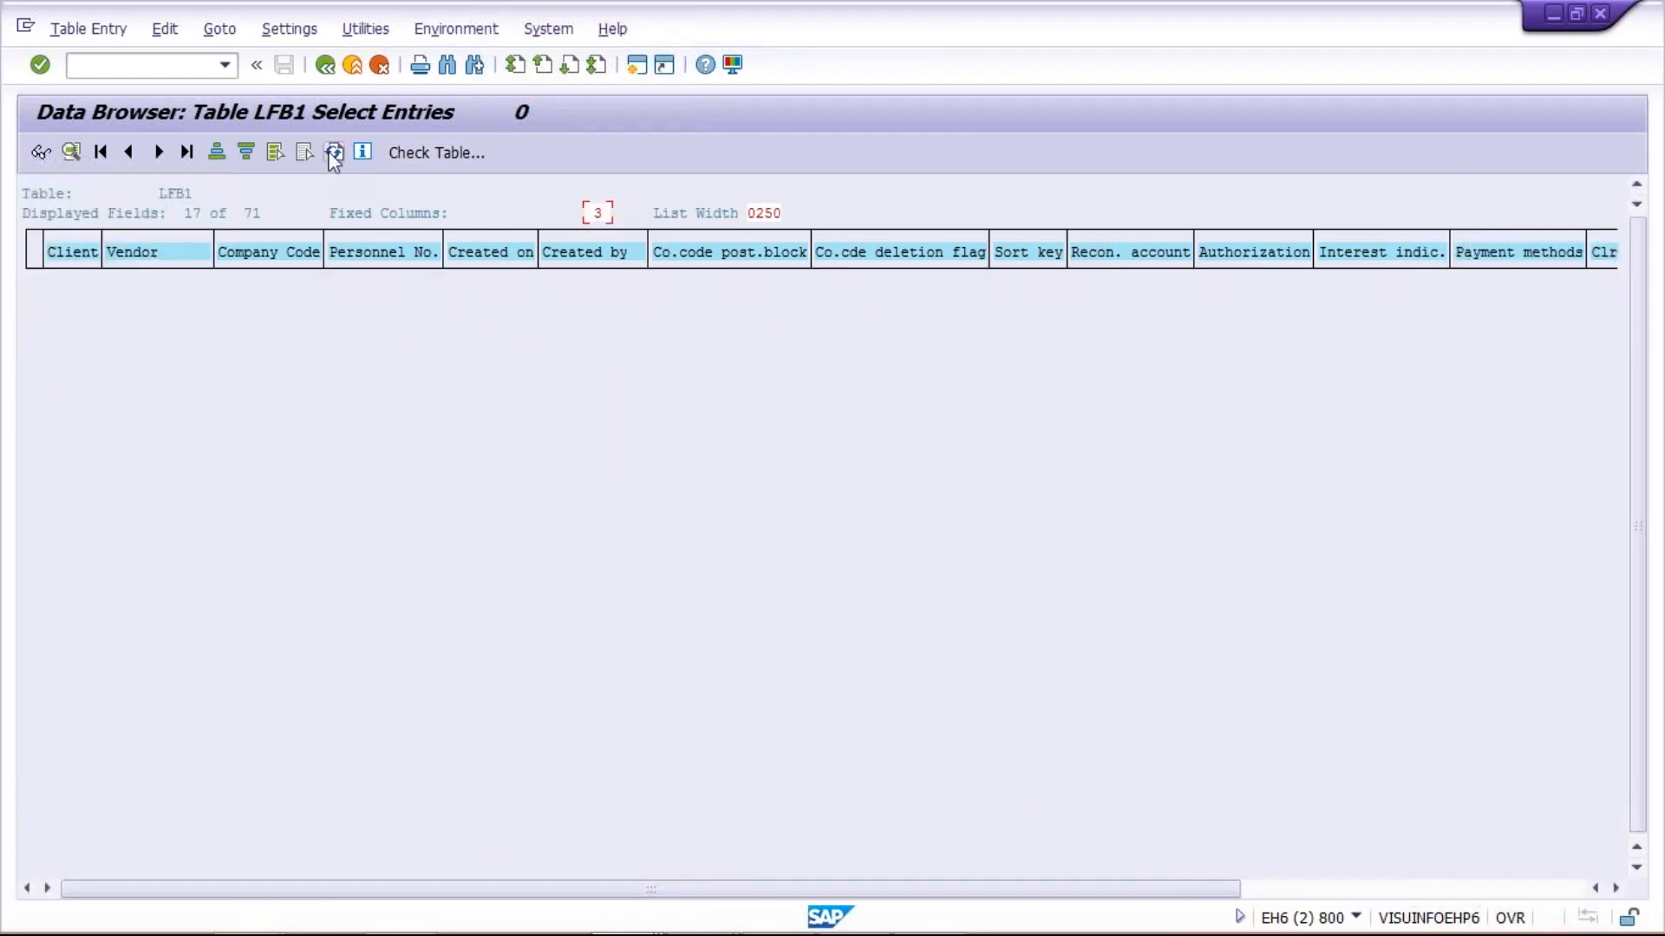
pyautogui.click(1178, 293)
# Return to the LFB1 selection screen, clear the maximum hits, search company code X100 with payment terms TM45, and view the Payt Terms column
pyautogui.click(326, 67)
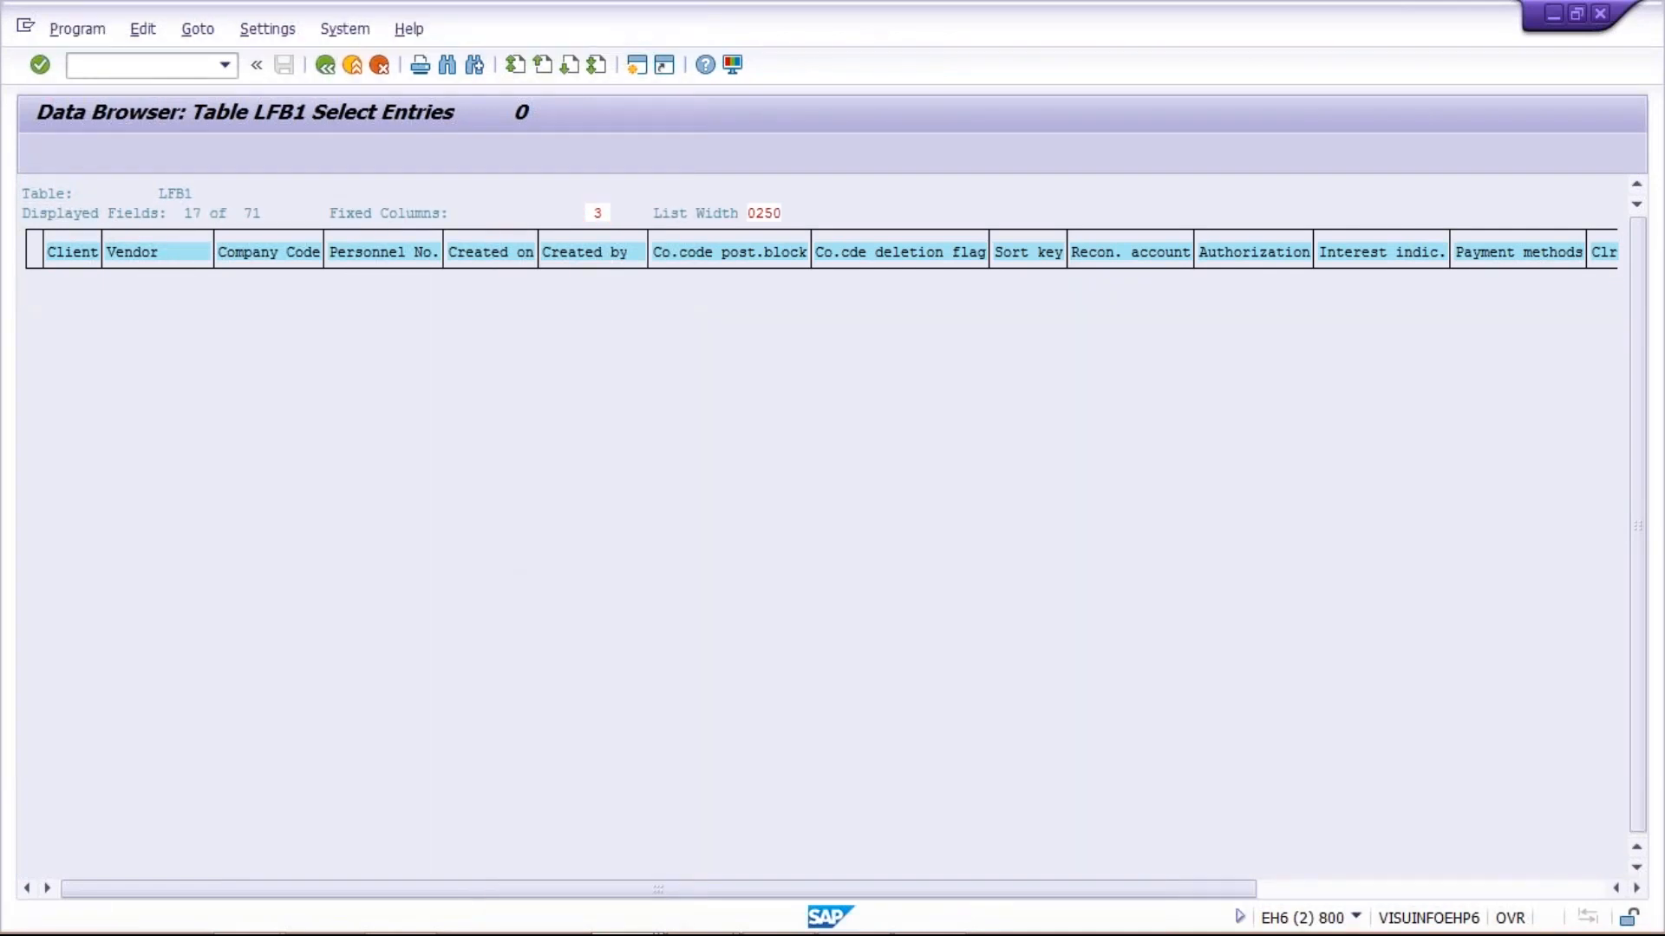
pyautogui.click(386, 384)
pyautogui.hotkey('shift', 'Home')
pyautogui.press('BackSpace')
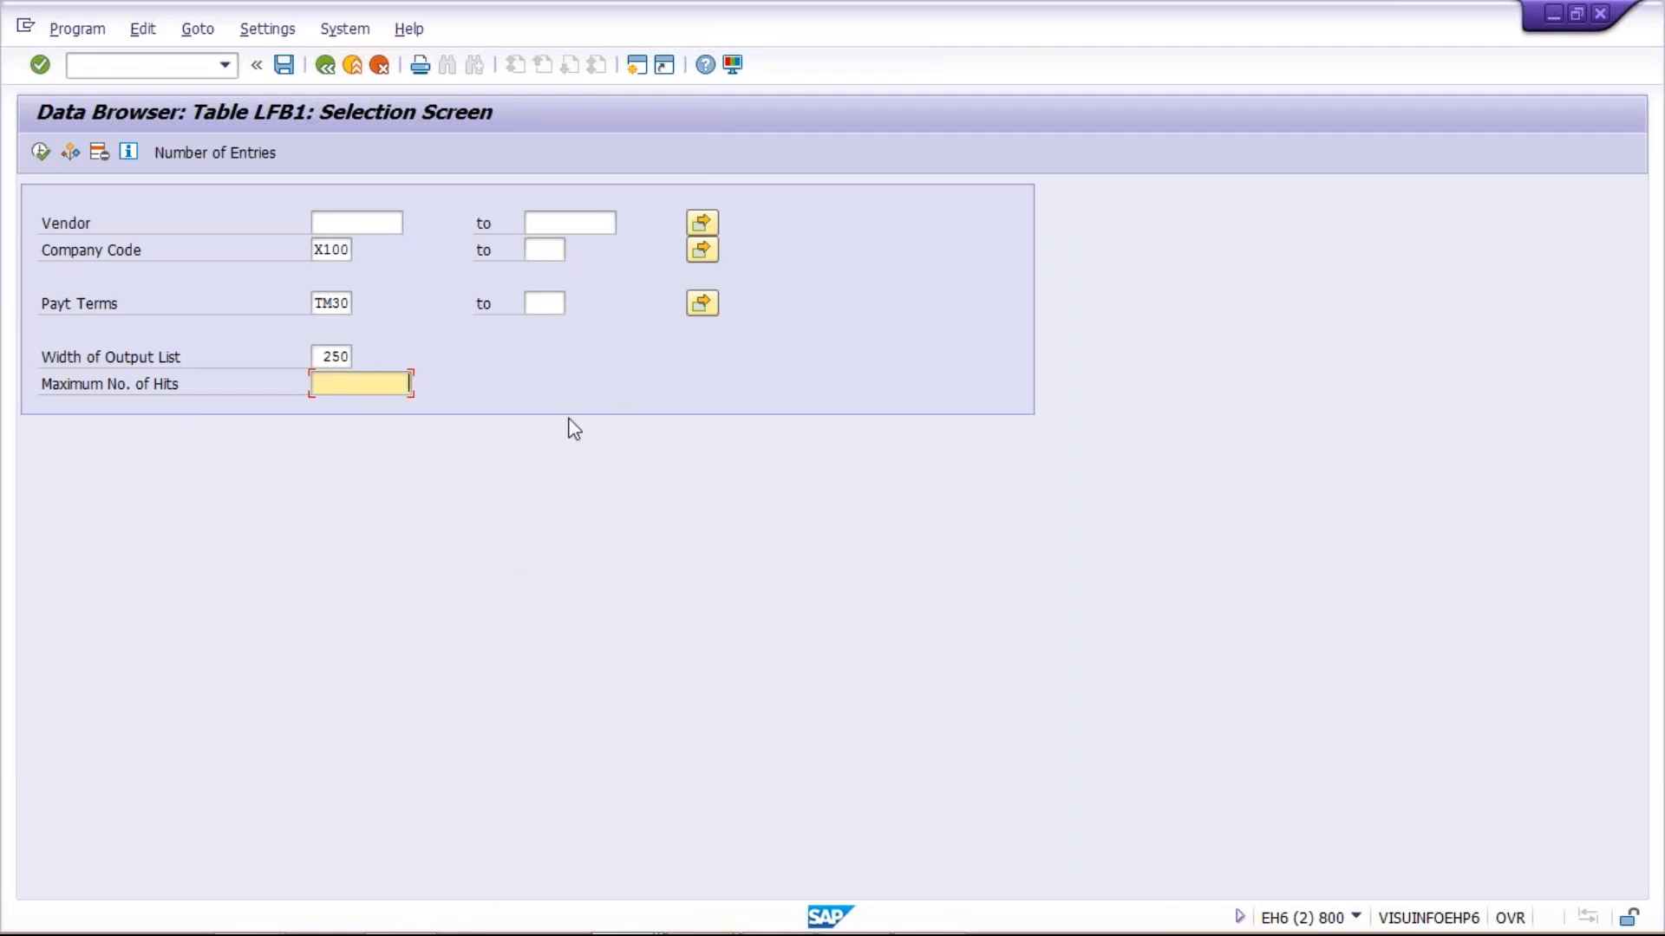
pyautogui.click(332, 304)
pyautogui.click(349, 384)
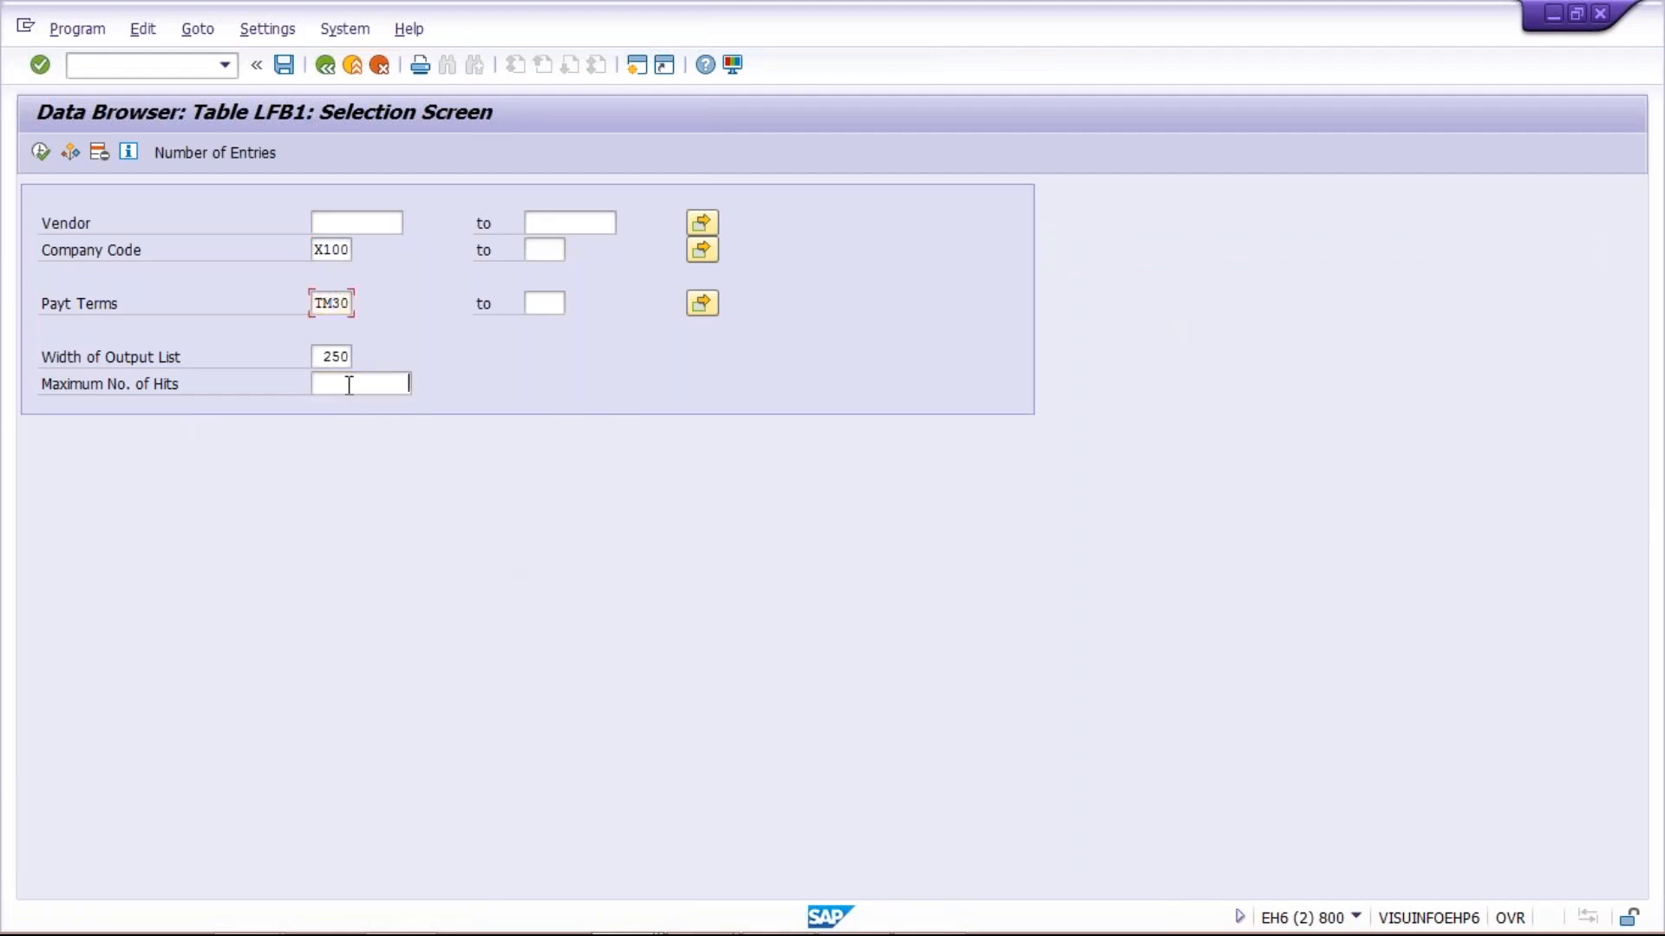
pyautogui.doubleClick(333, 304)
pyautogui.write('TM45')
pyautogui.click(39, 155)
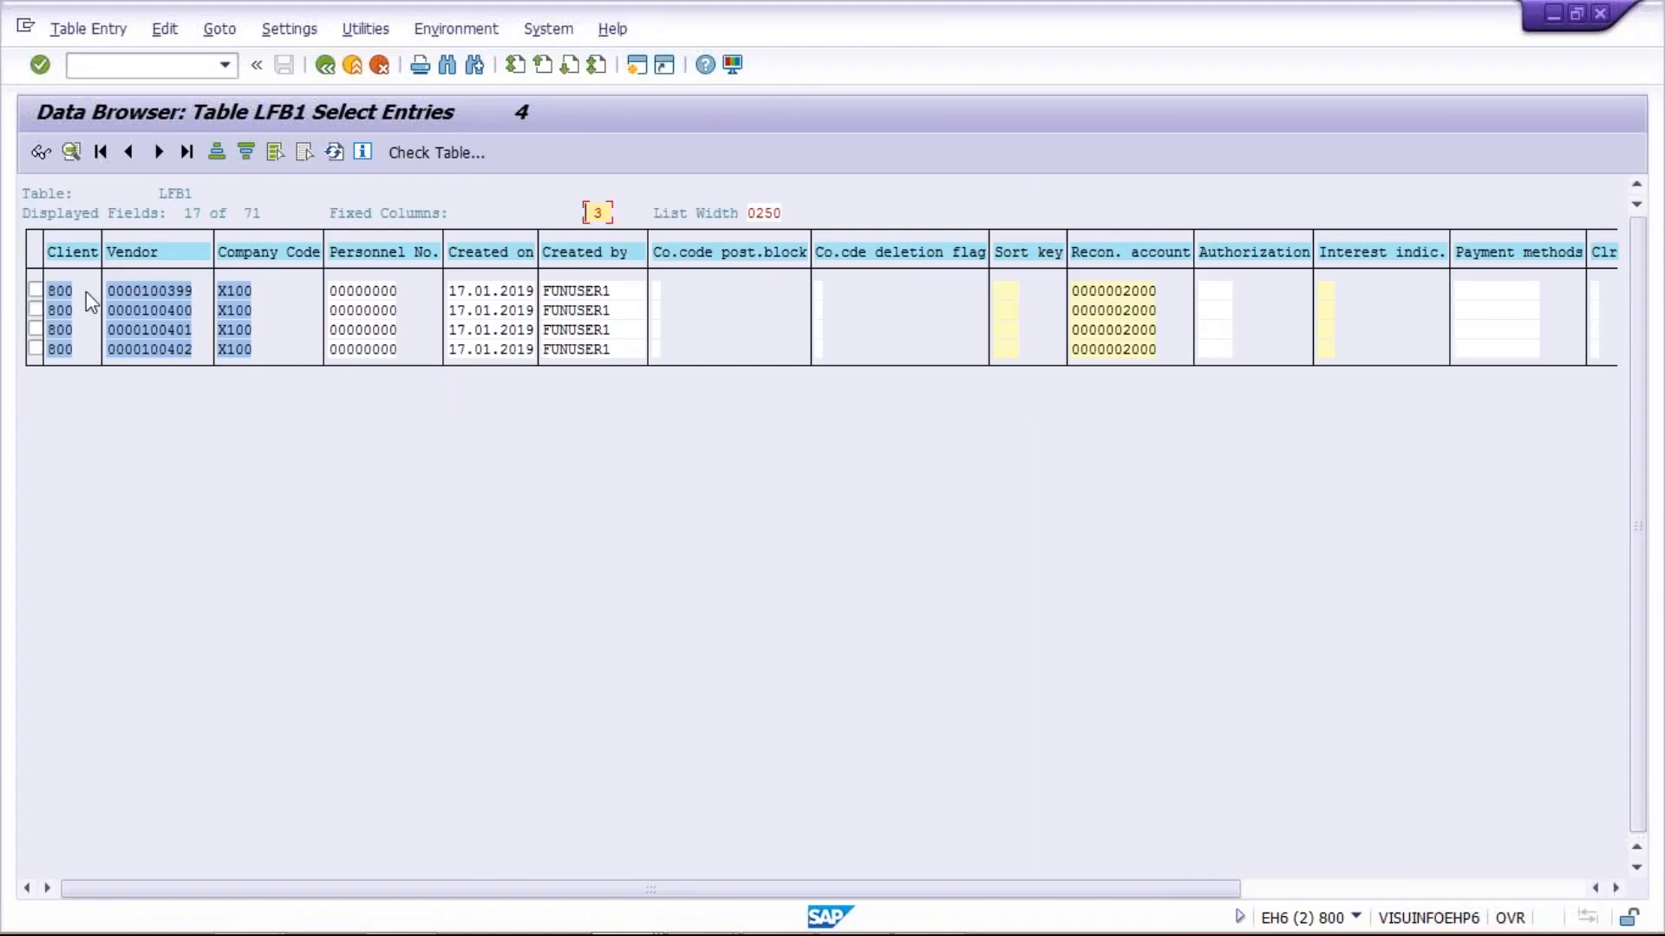
pyautogui.click(1489, 881)
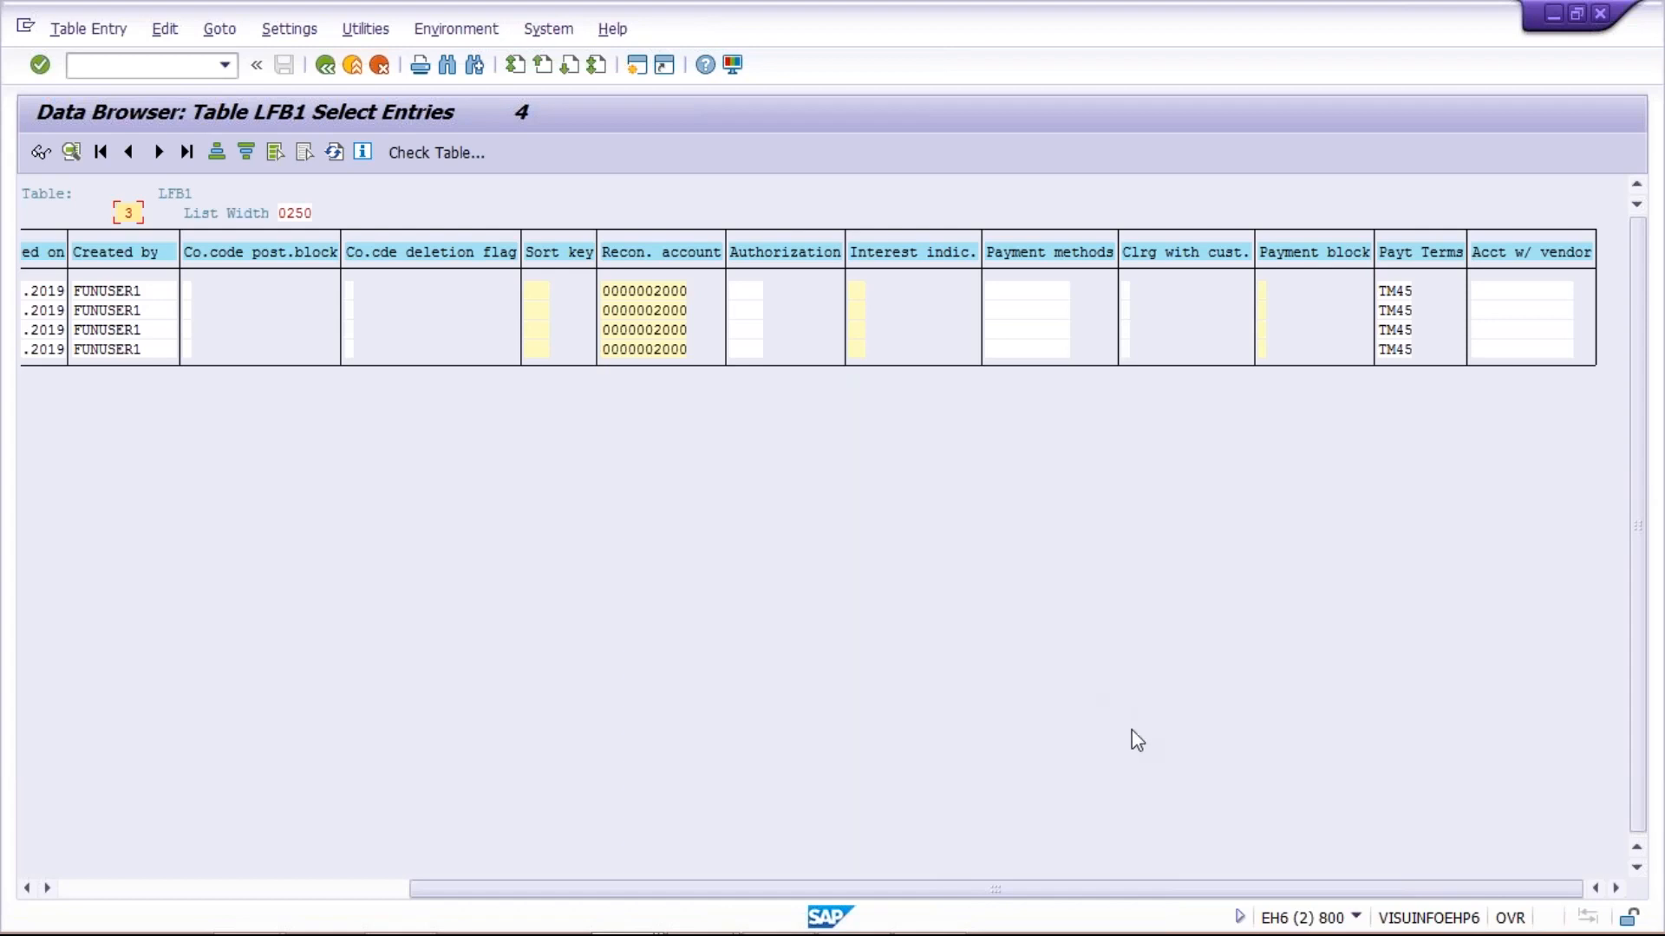
# Switch to the Class workbook in Excel, review Sheet4's old and new vendor payment terms, and return to the SAP Data Browser
pyautogui.moveTo(906, 915)
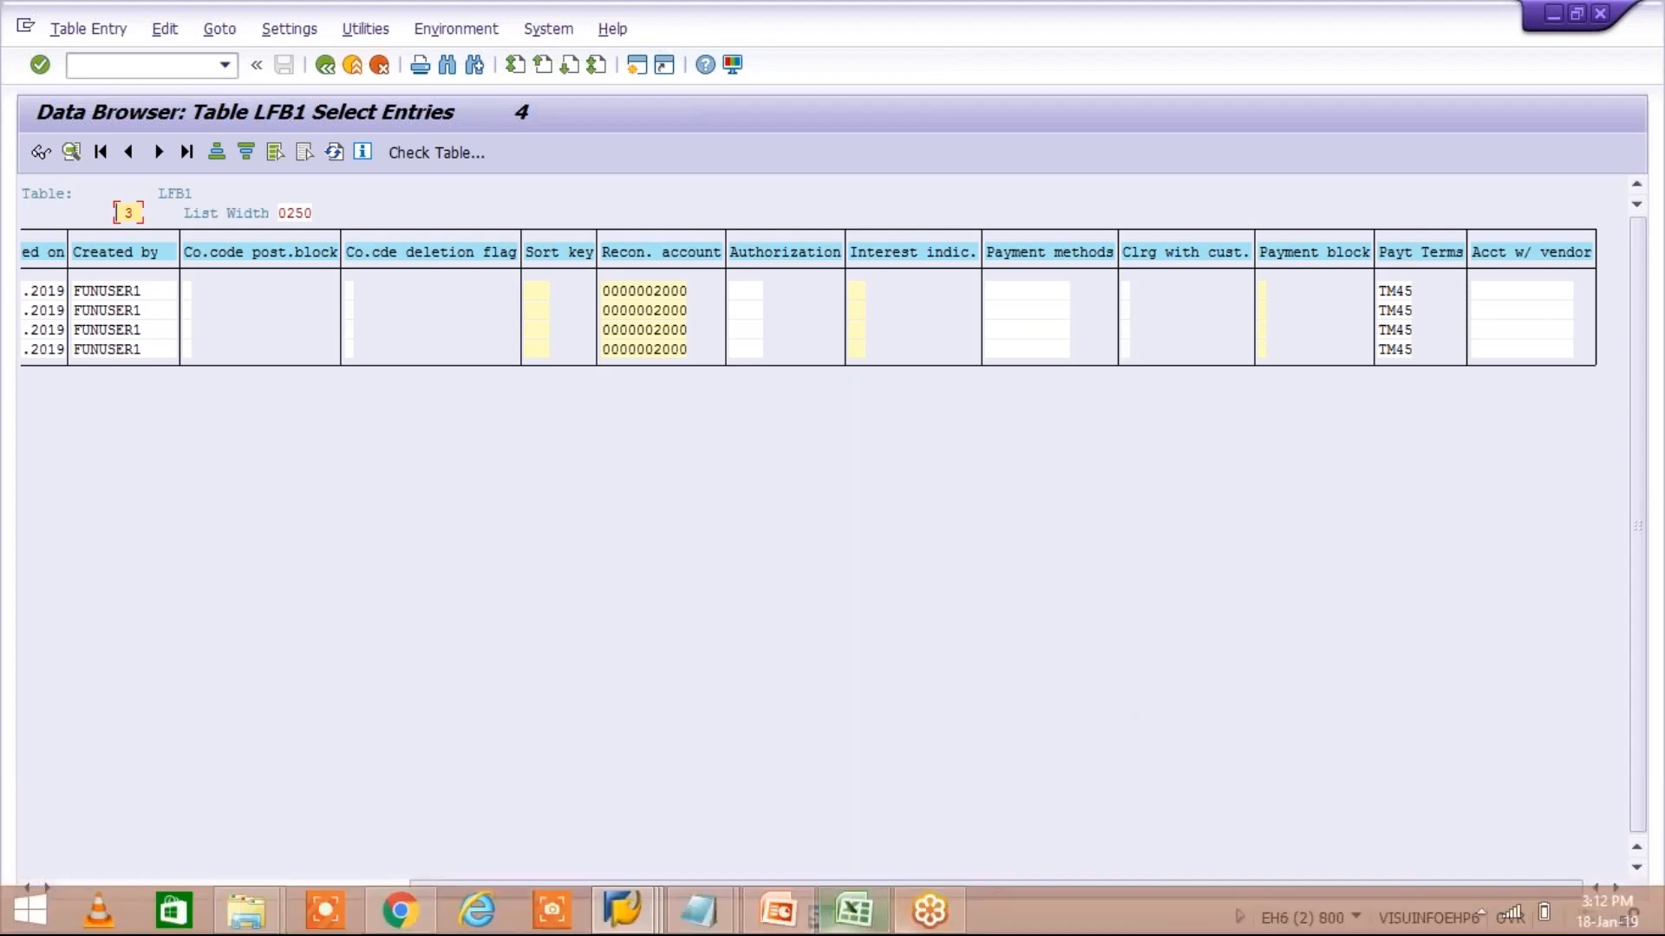
pyautogui.click(853, 910)
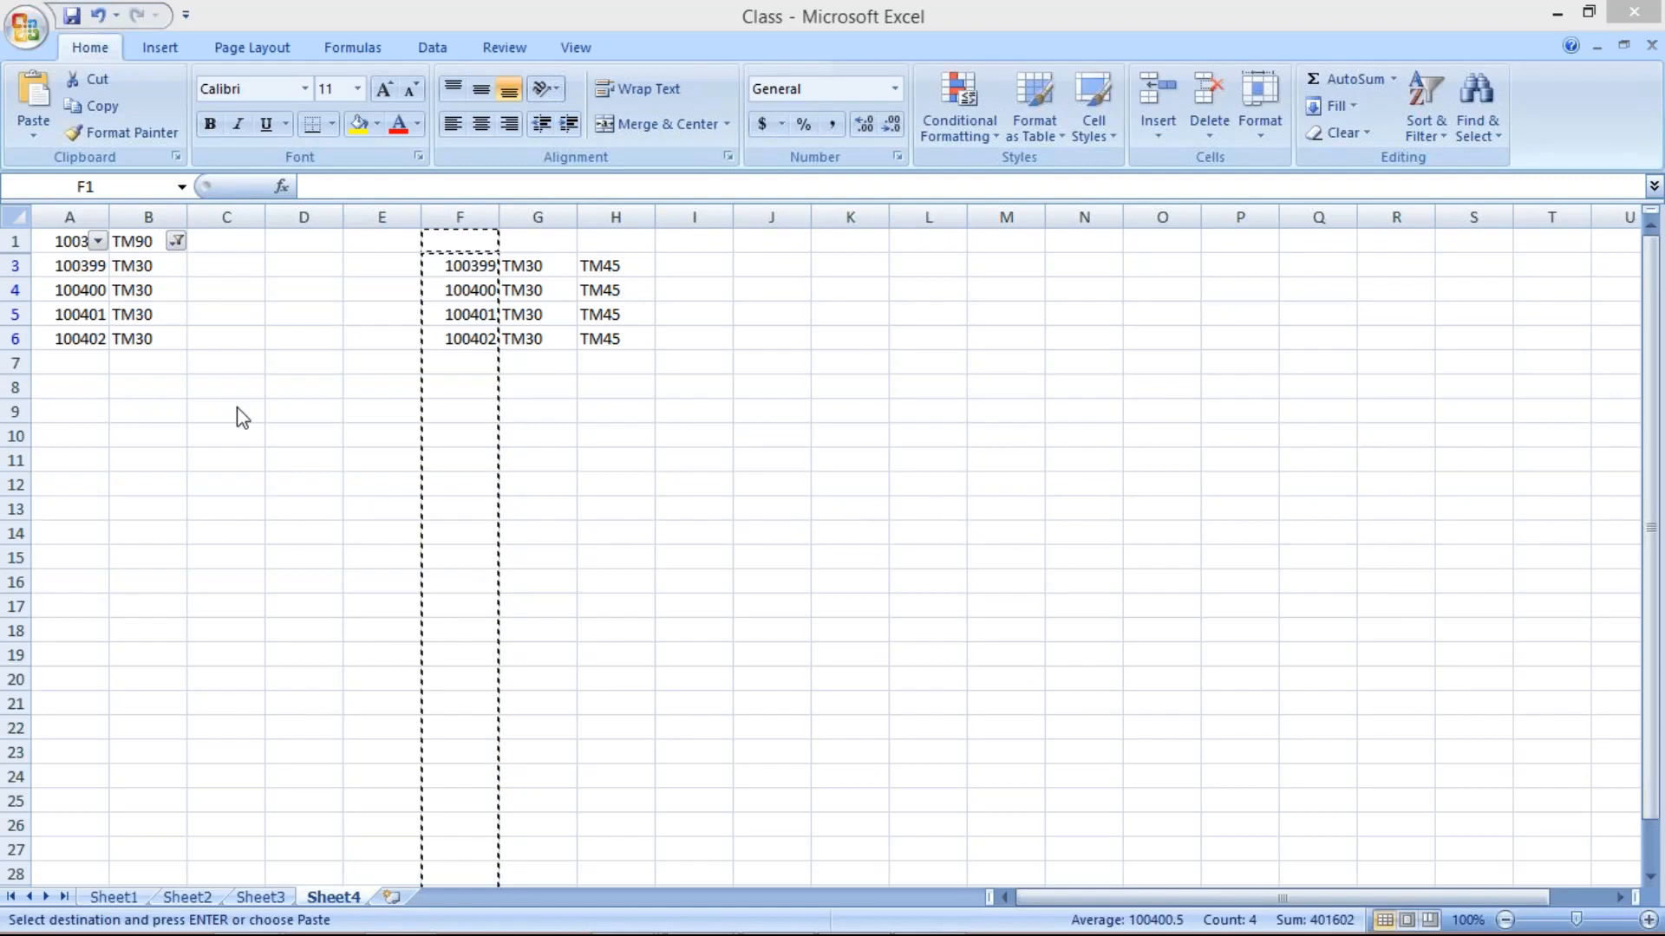
pyautogui.click(585, 498)
pyautogui.hotkey('alt', 'Tab')
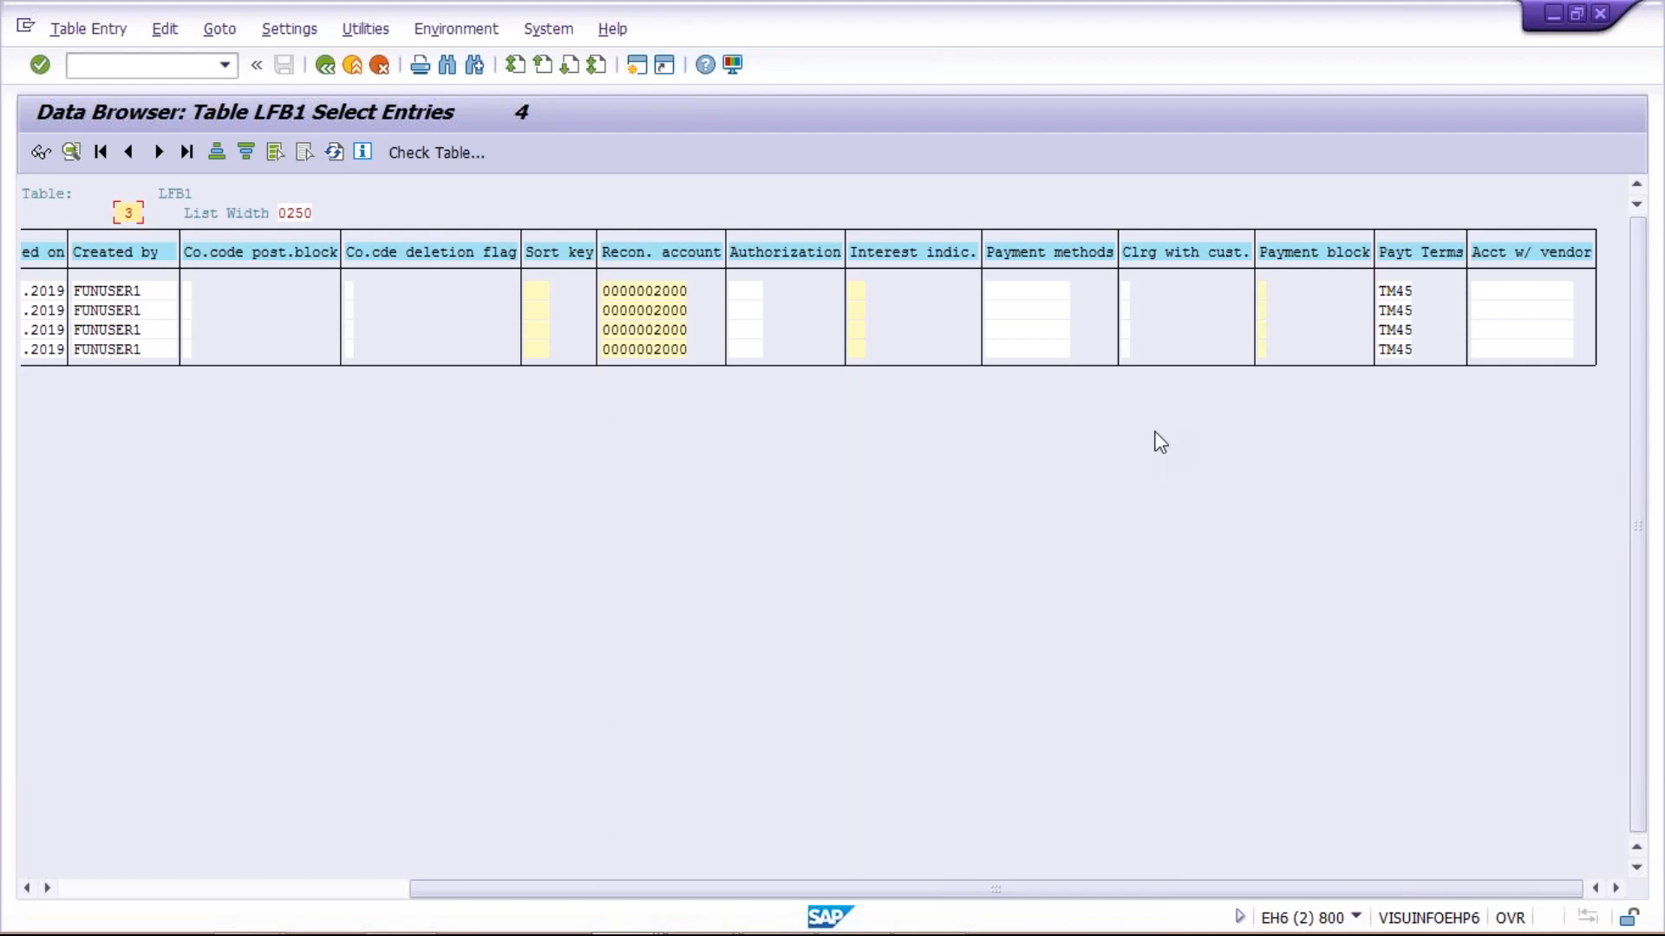
# View the Vendor column of the LFB1 entries and go through the vendors of company code X100
pyautogui.click(194, 885)
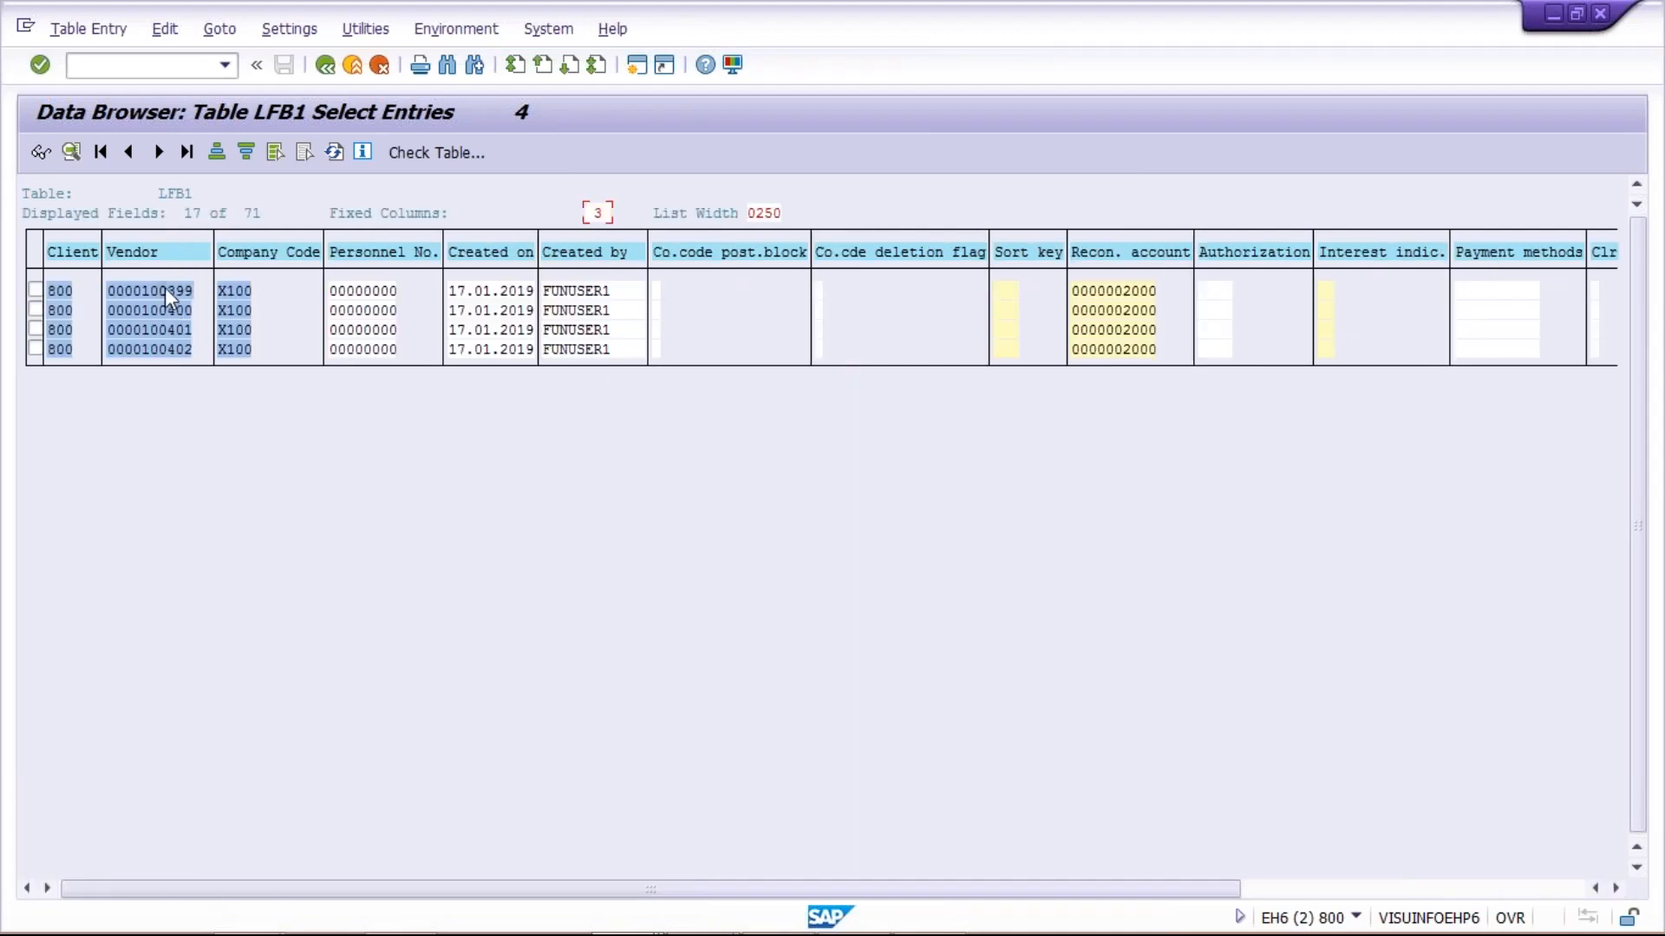
pyautogui.click(159, 310)
pyautogui.click(163, 330)
pyautogui.click(166, 351)
# Switch to the Display Vendor session and start vendor invoice entry with transaction /NFB60
pyautogui.moveTo(531, 900)
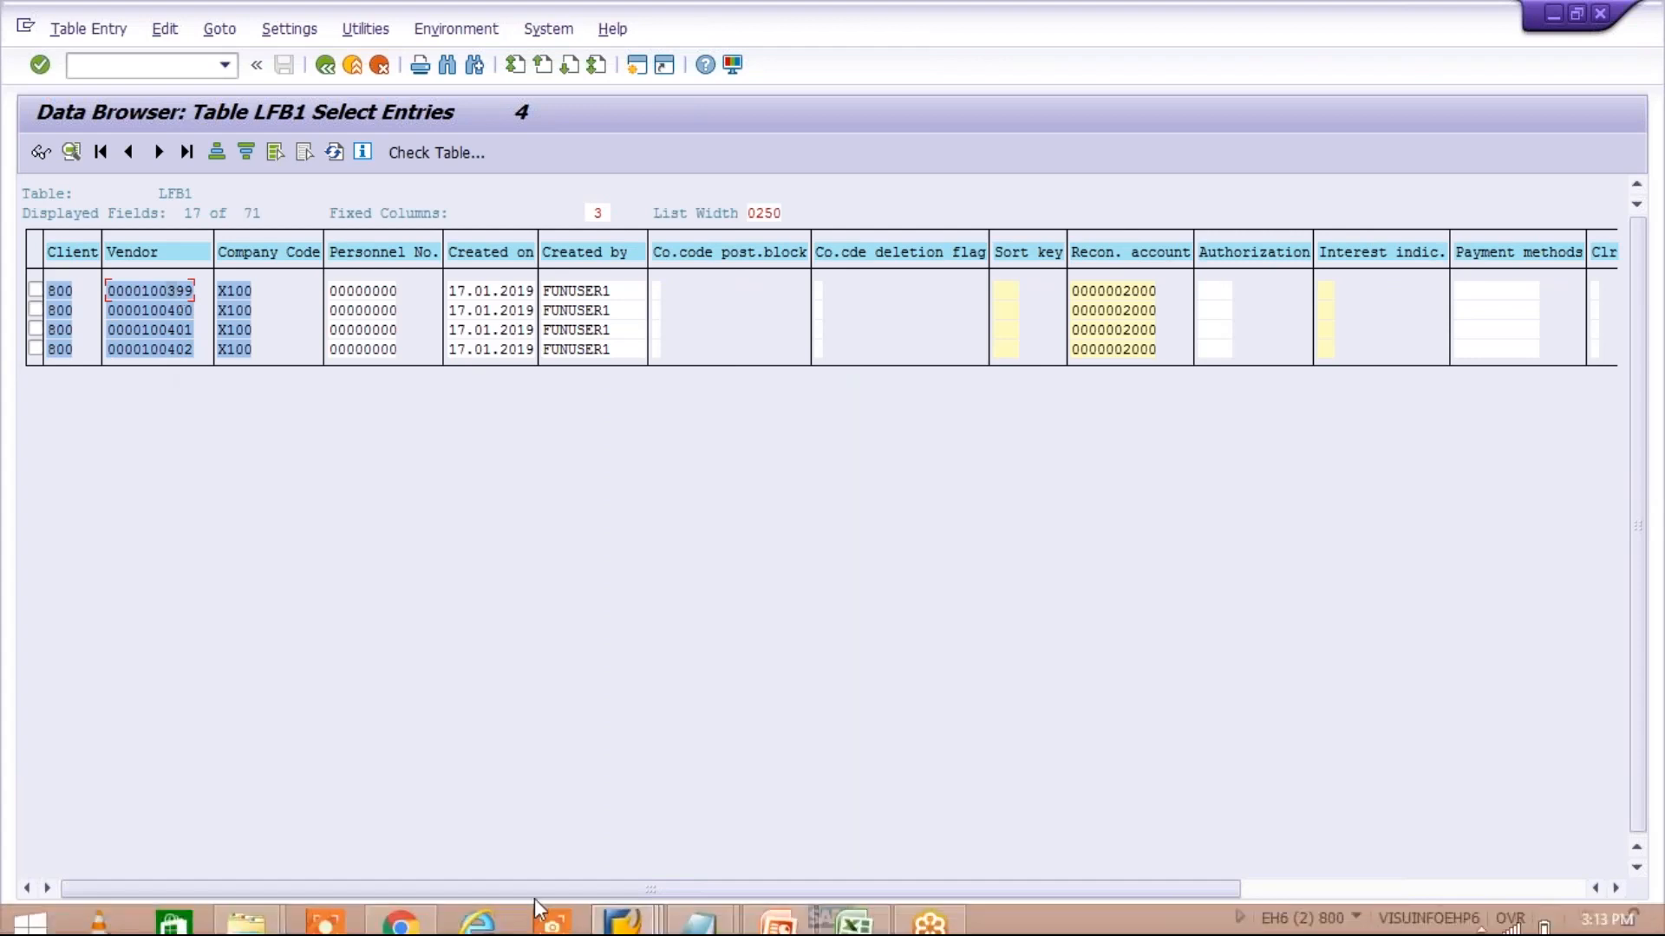
pyautogui.click(644, 919)
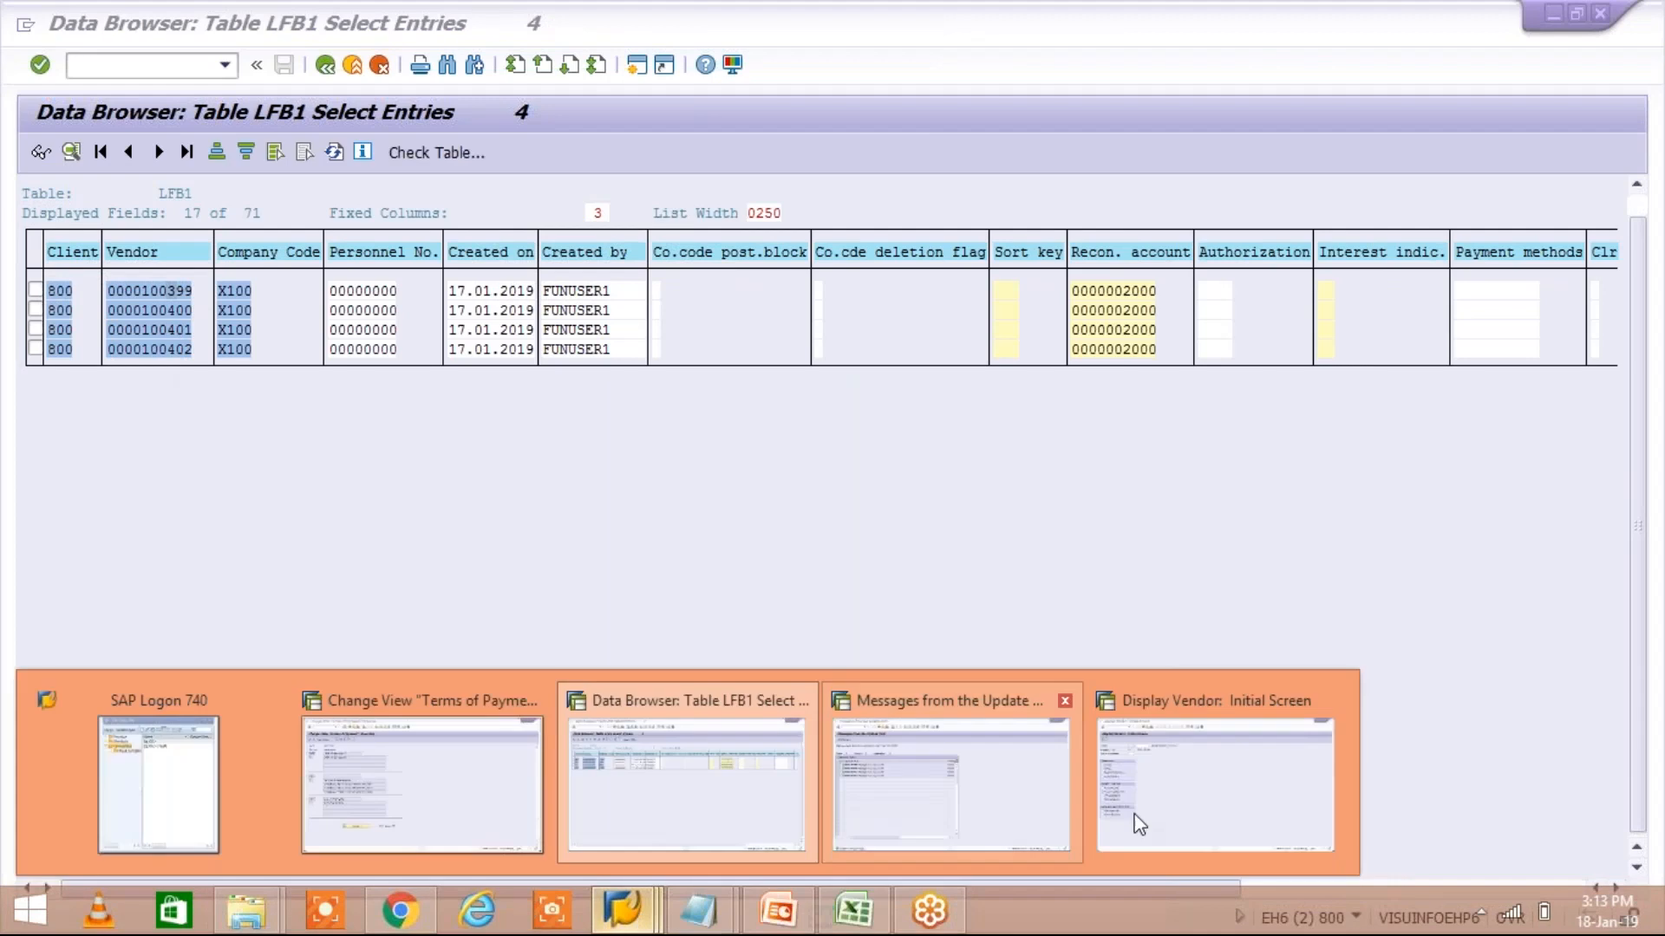
pyautogui.click(1174, 821)
pyautogui.write('/NFB60')
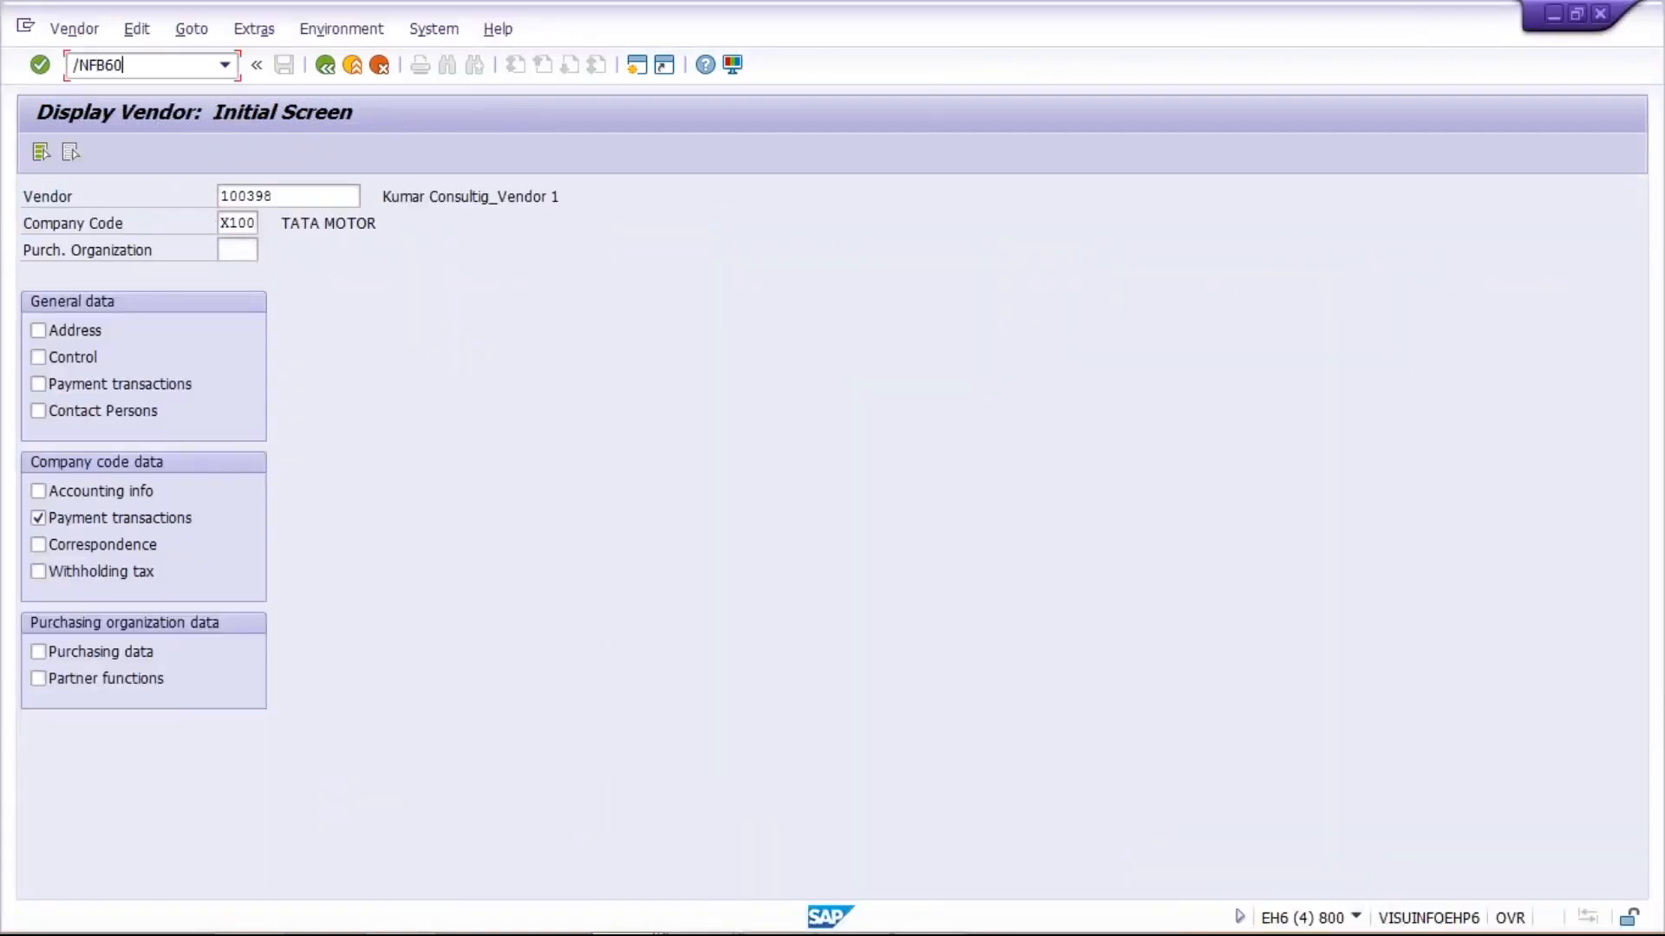
pyautogui.press('Return')
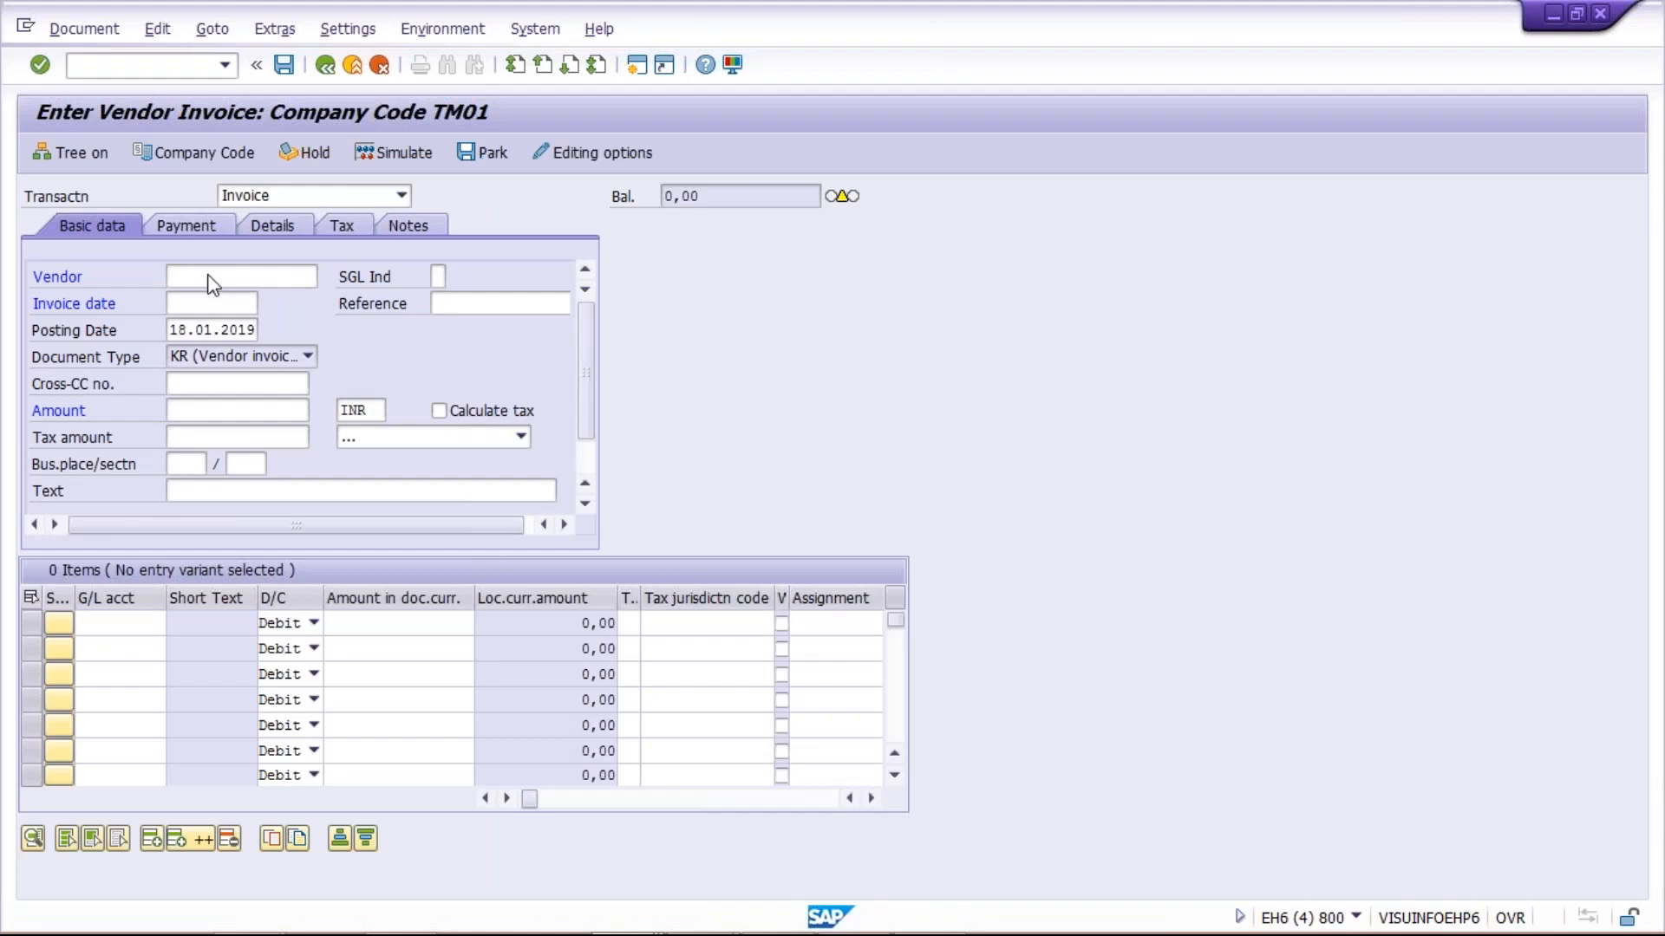
# Choose the first suggested previous entry as the invoice's vendor and set the invoice date to 18.01.2019
pyautogui.click(211, 278)
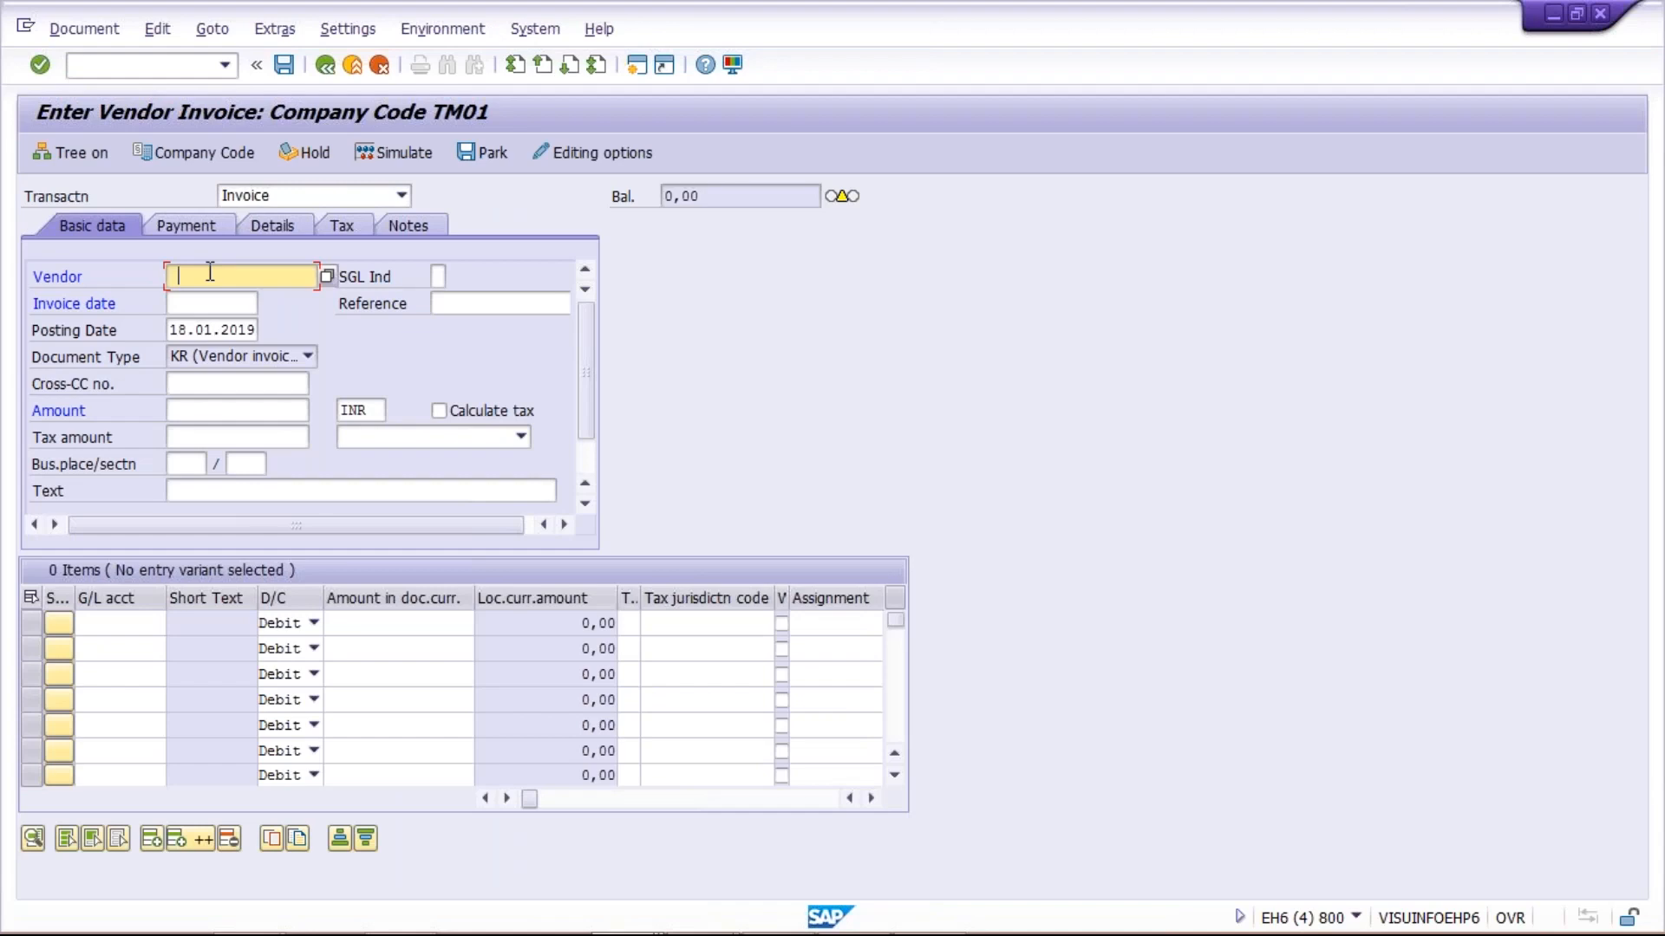
pyautogui.click(211, 273)
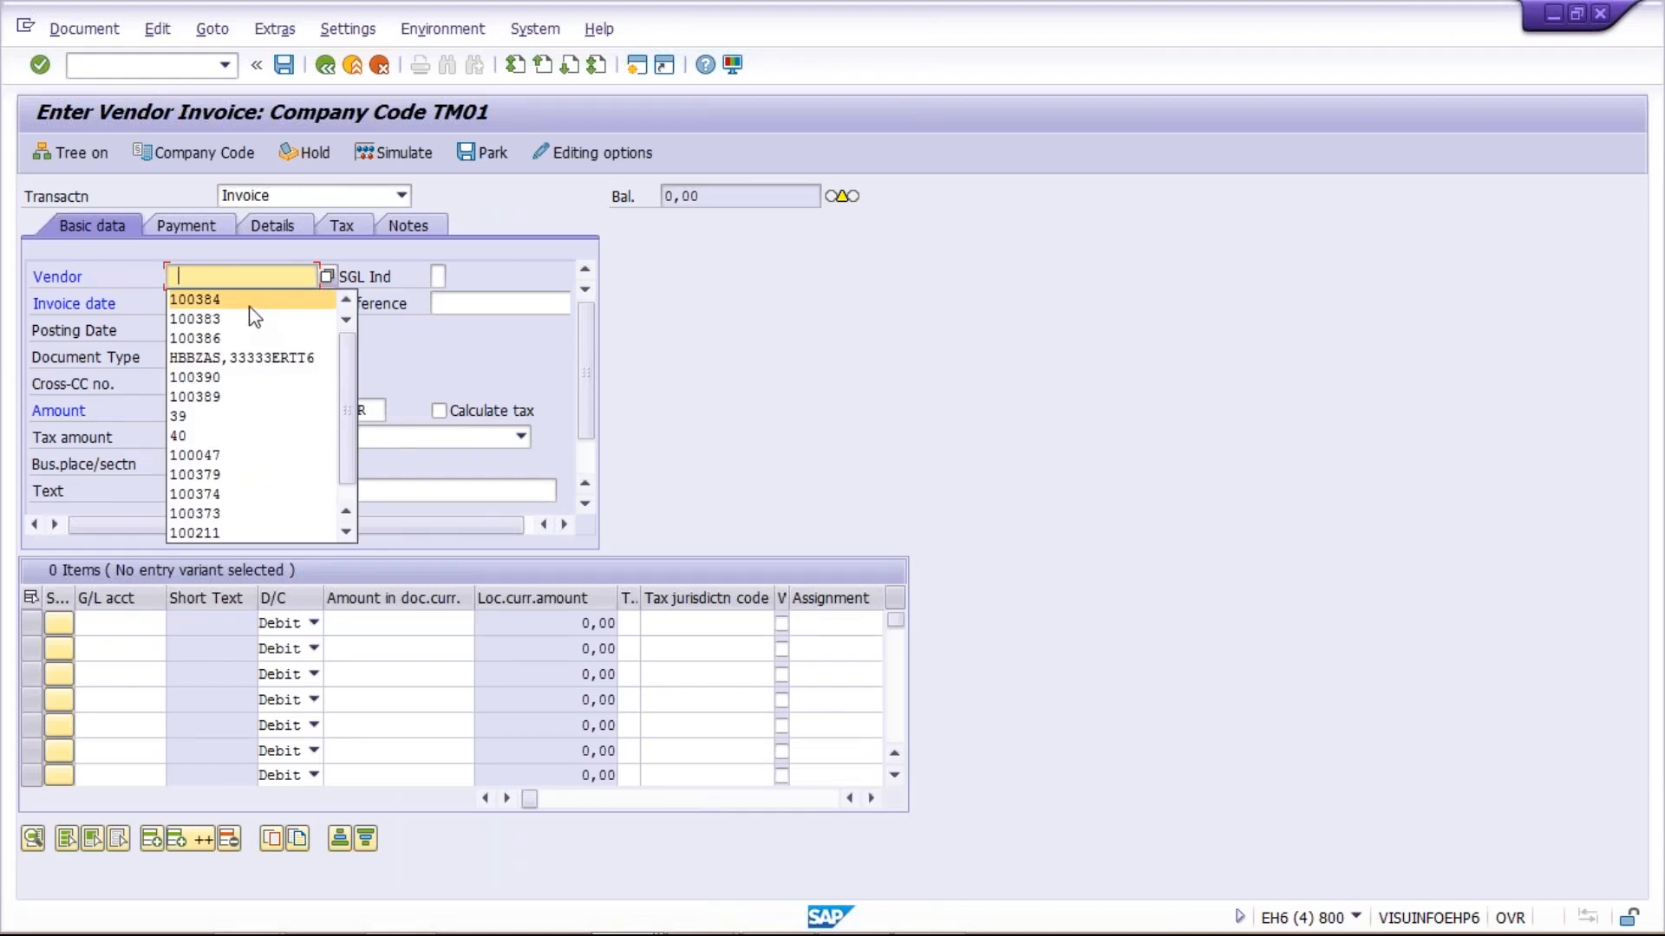
pyautogui.click(252, 307)
pyautogui.click(209, 306)
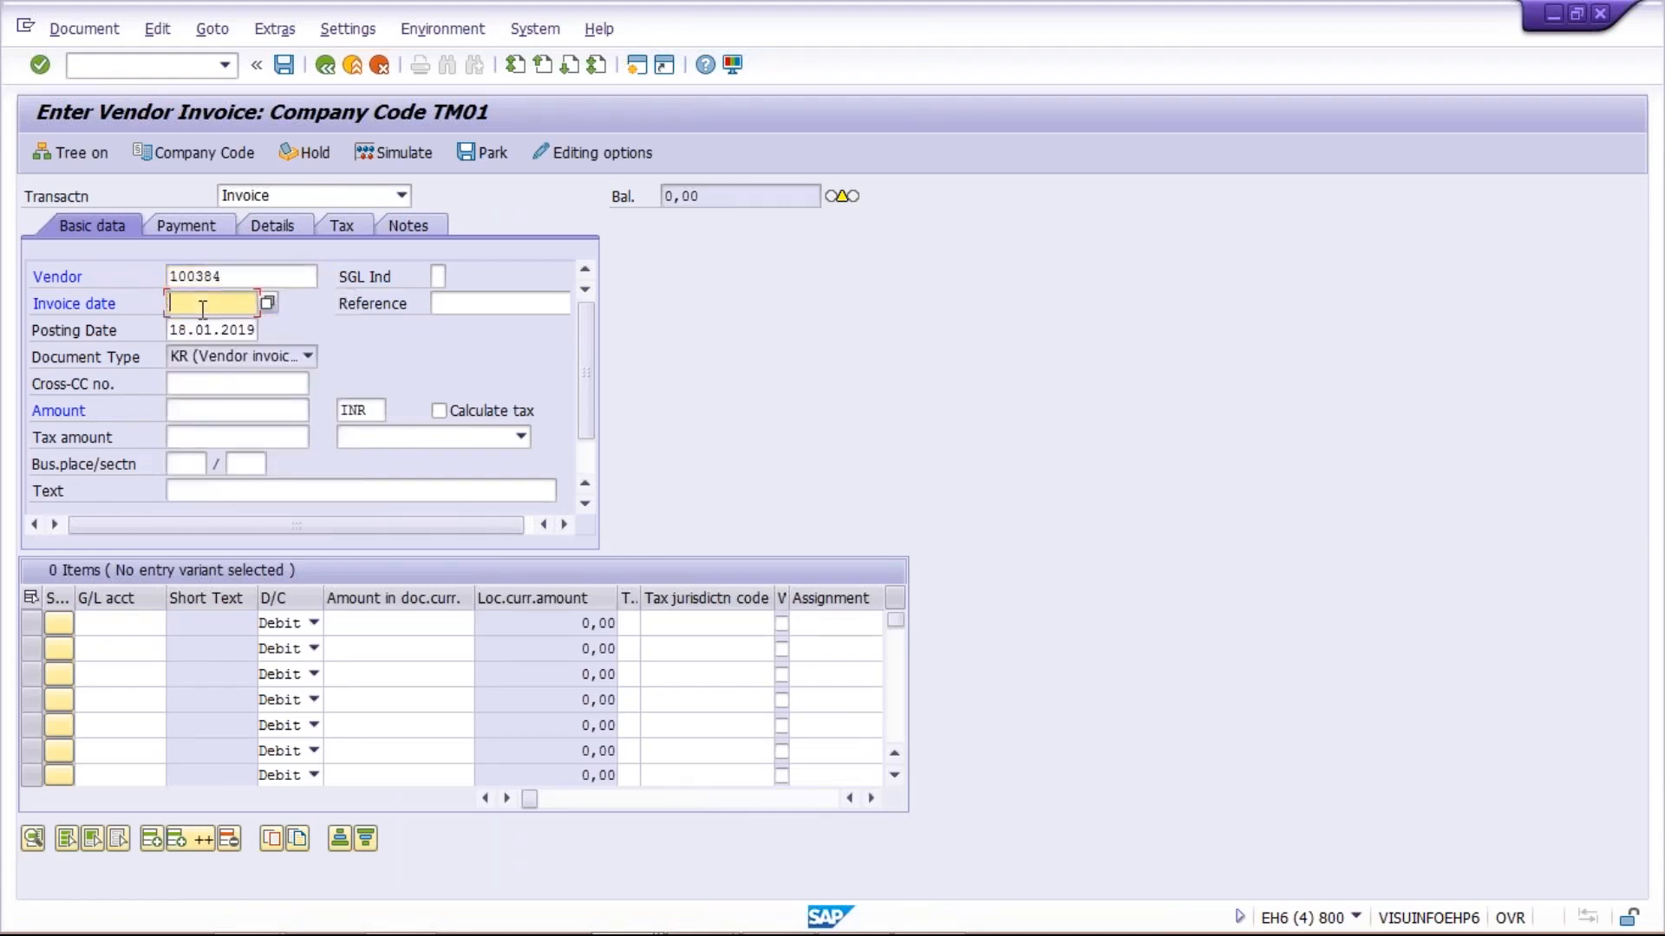
pyautogui.write('18.01.2019')
pyautogui.press('Return')
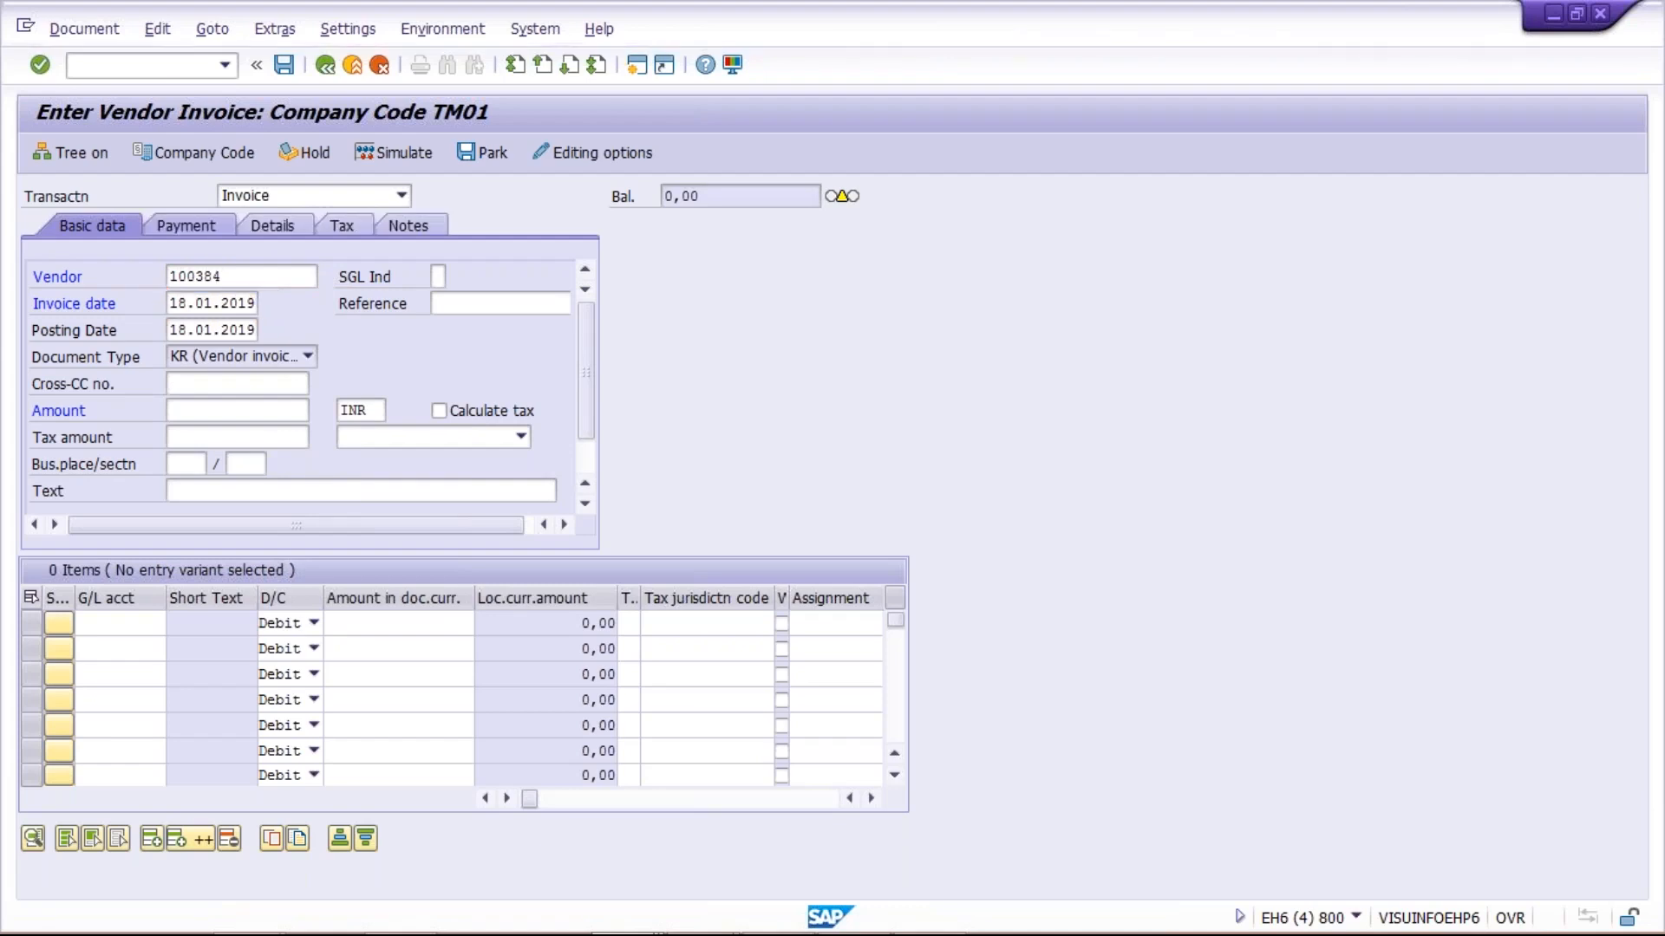
# Open the invoice's payment data and set the payment terms to TM30
pyautogui.click(189, 229)
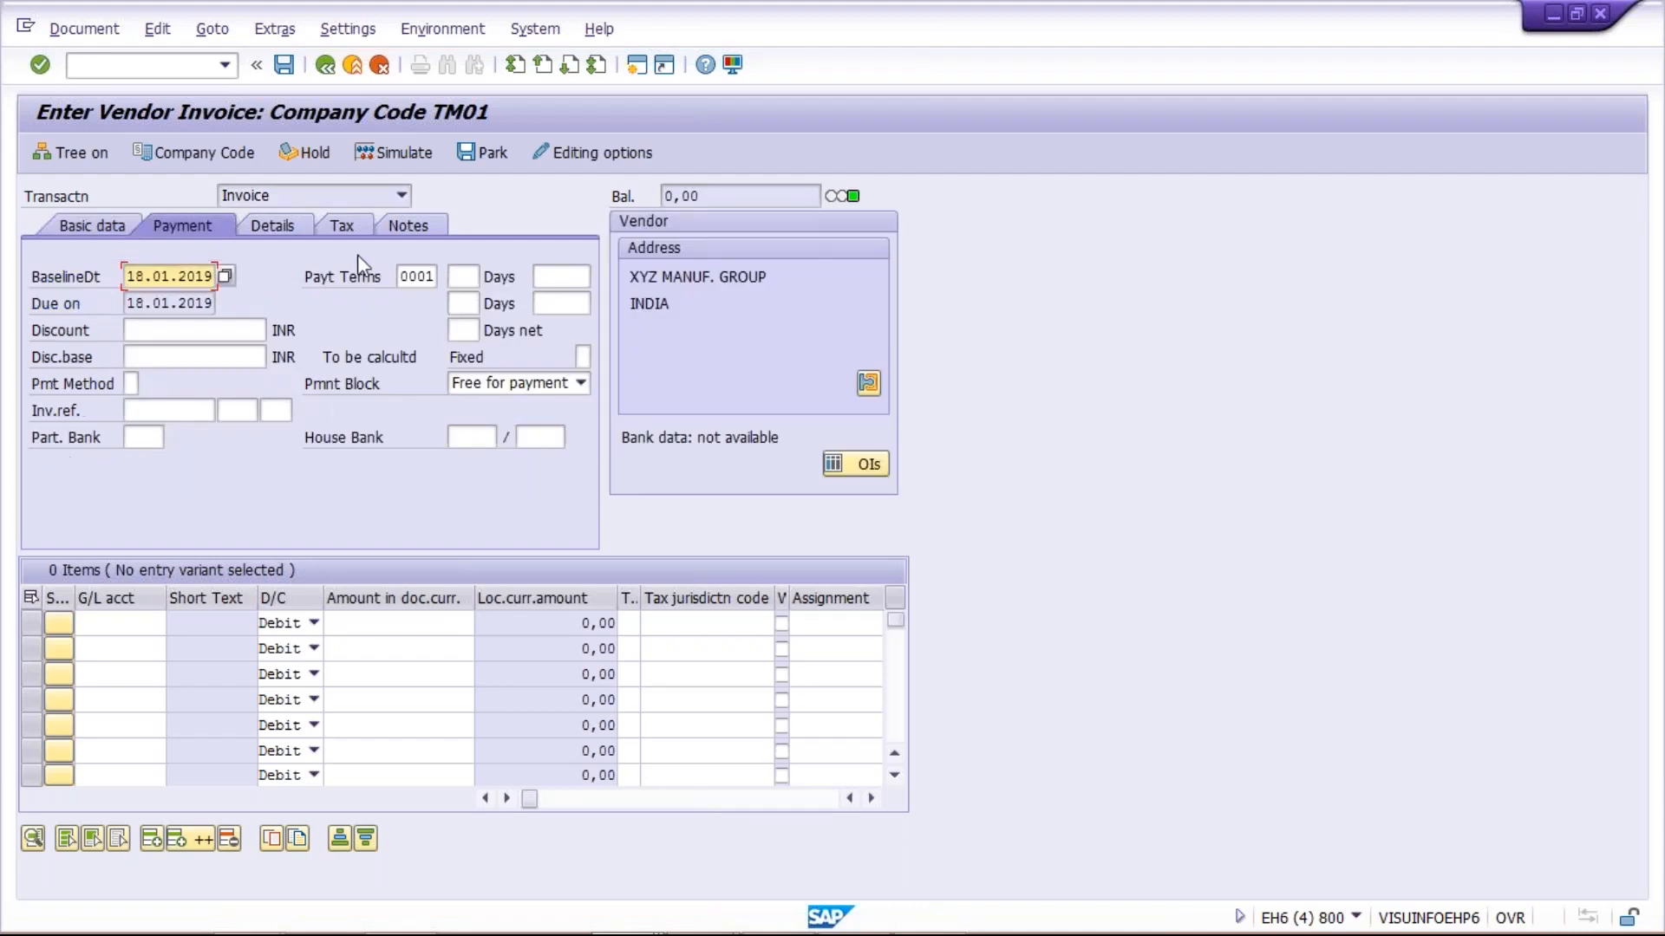
pyautogui.doubleClick(434, 276)
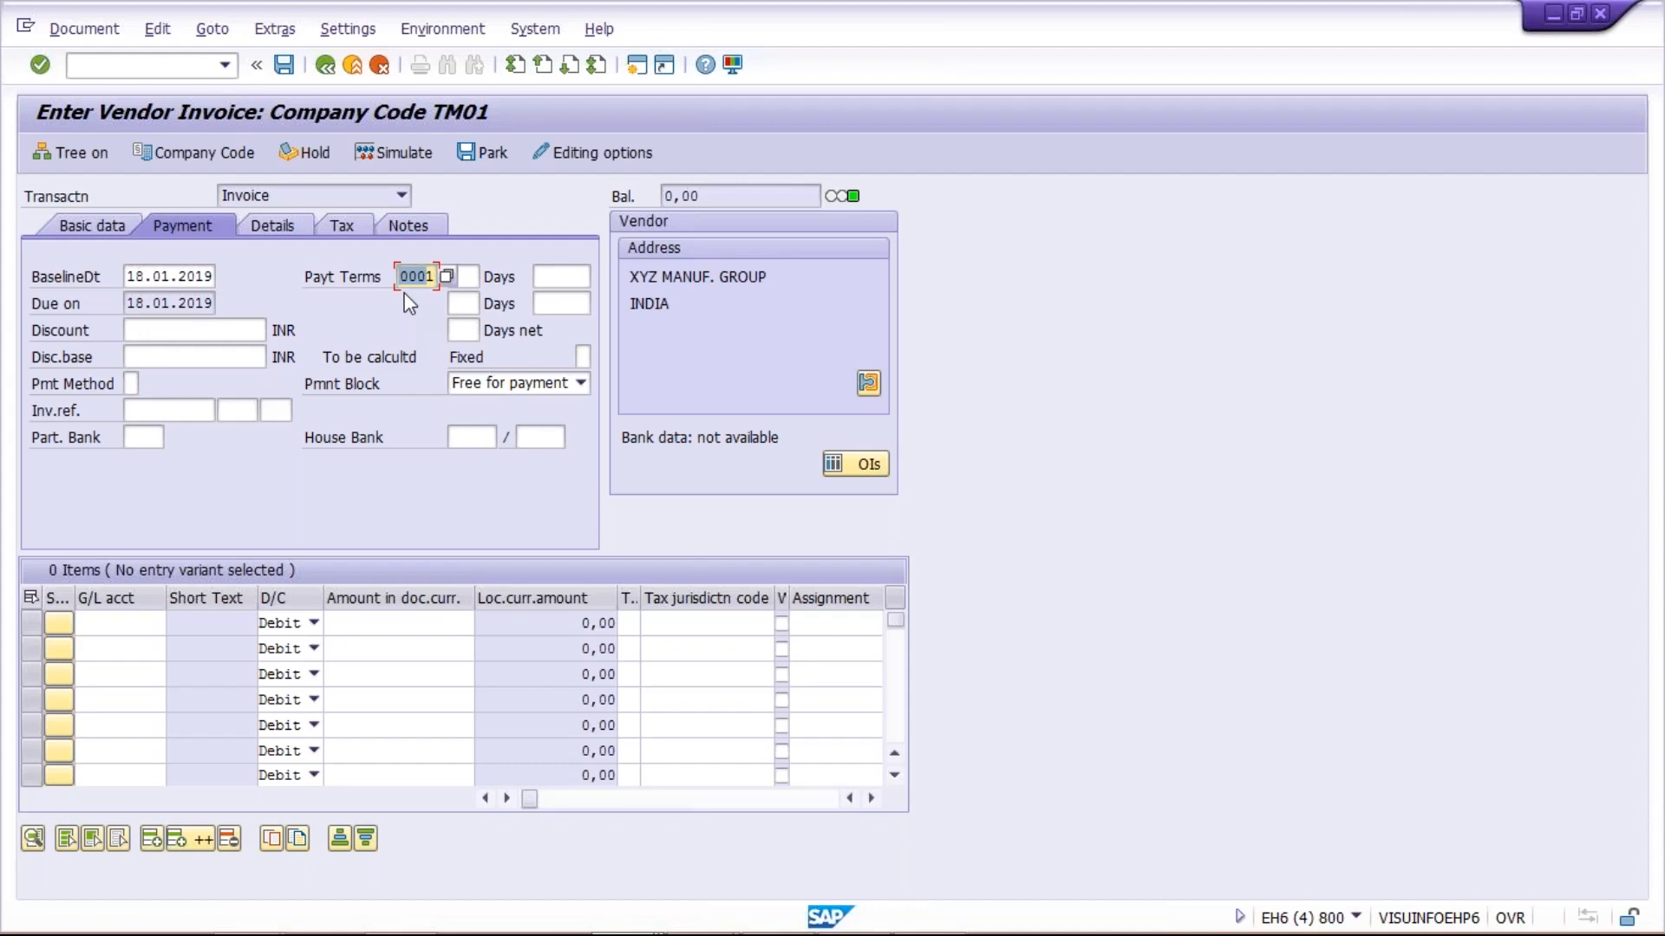
pyautogui.write('1')
pyautogui.write('0')
pyautogui.press('BackSpace')
pyautogui.write('TM30')
# Switch to the 1_Introduction presentation in PowerPoint
pyautogui.moveTo(510, 924)
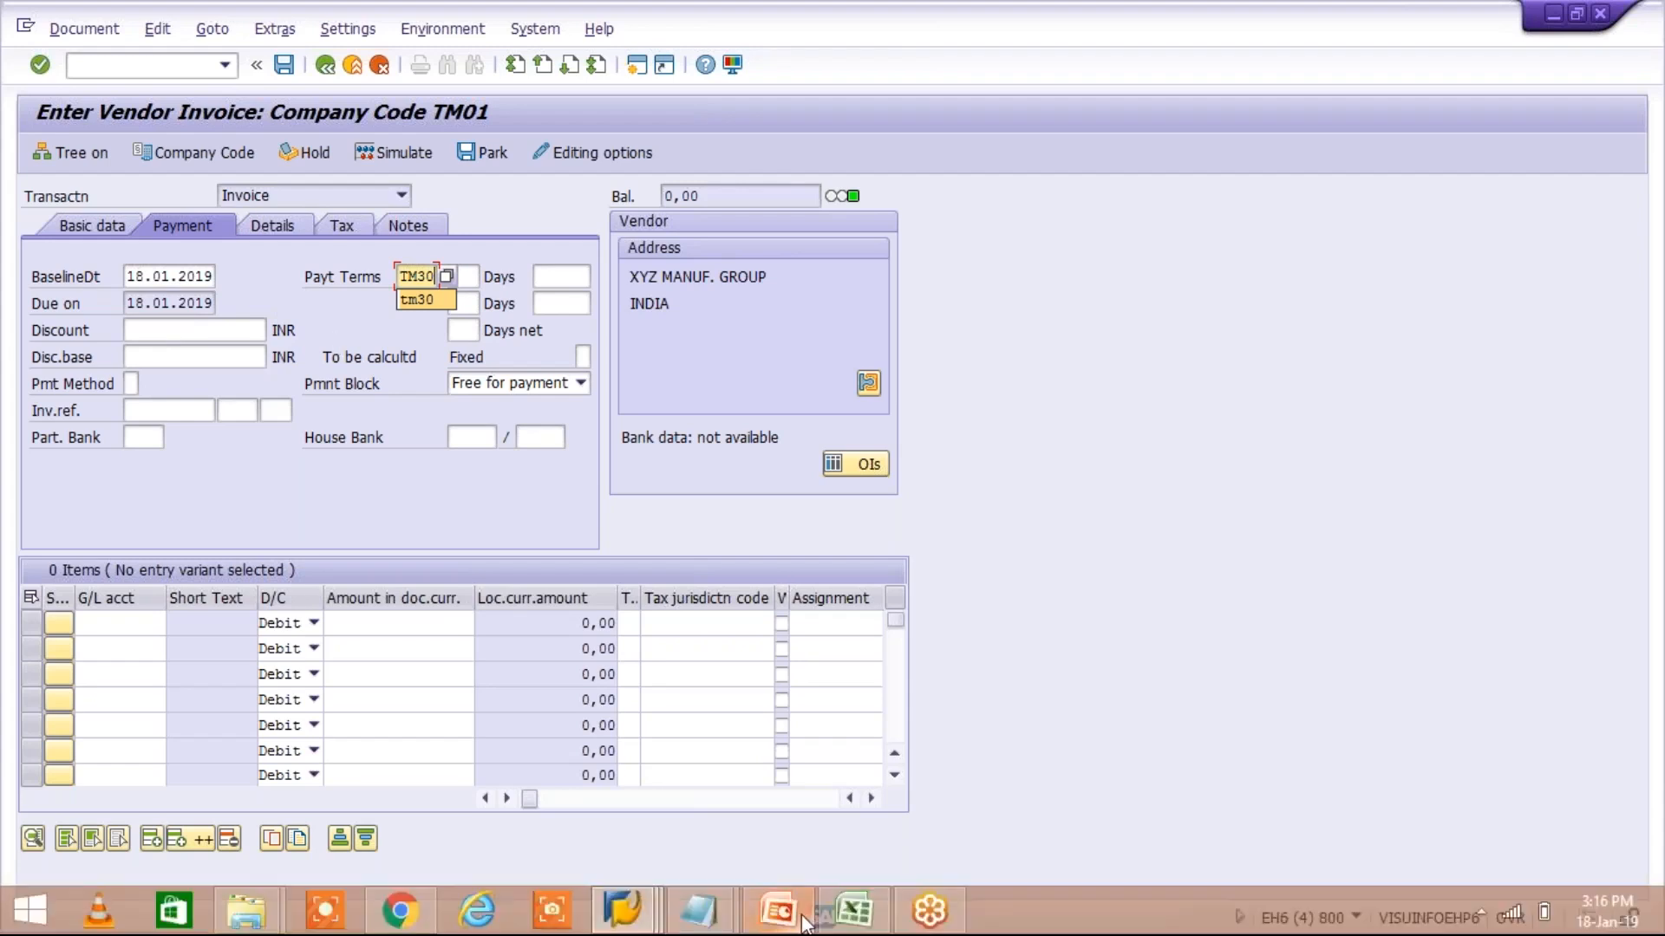
pyautogui.moveTo(801, 893)
pyautogui.click(803, 843)
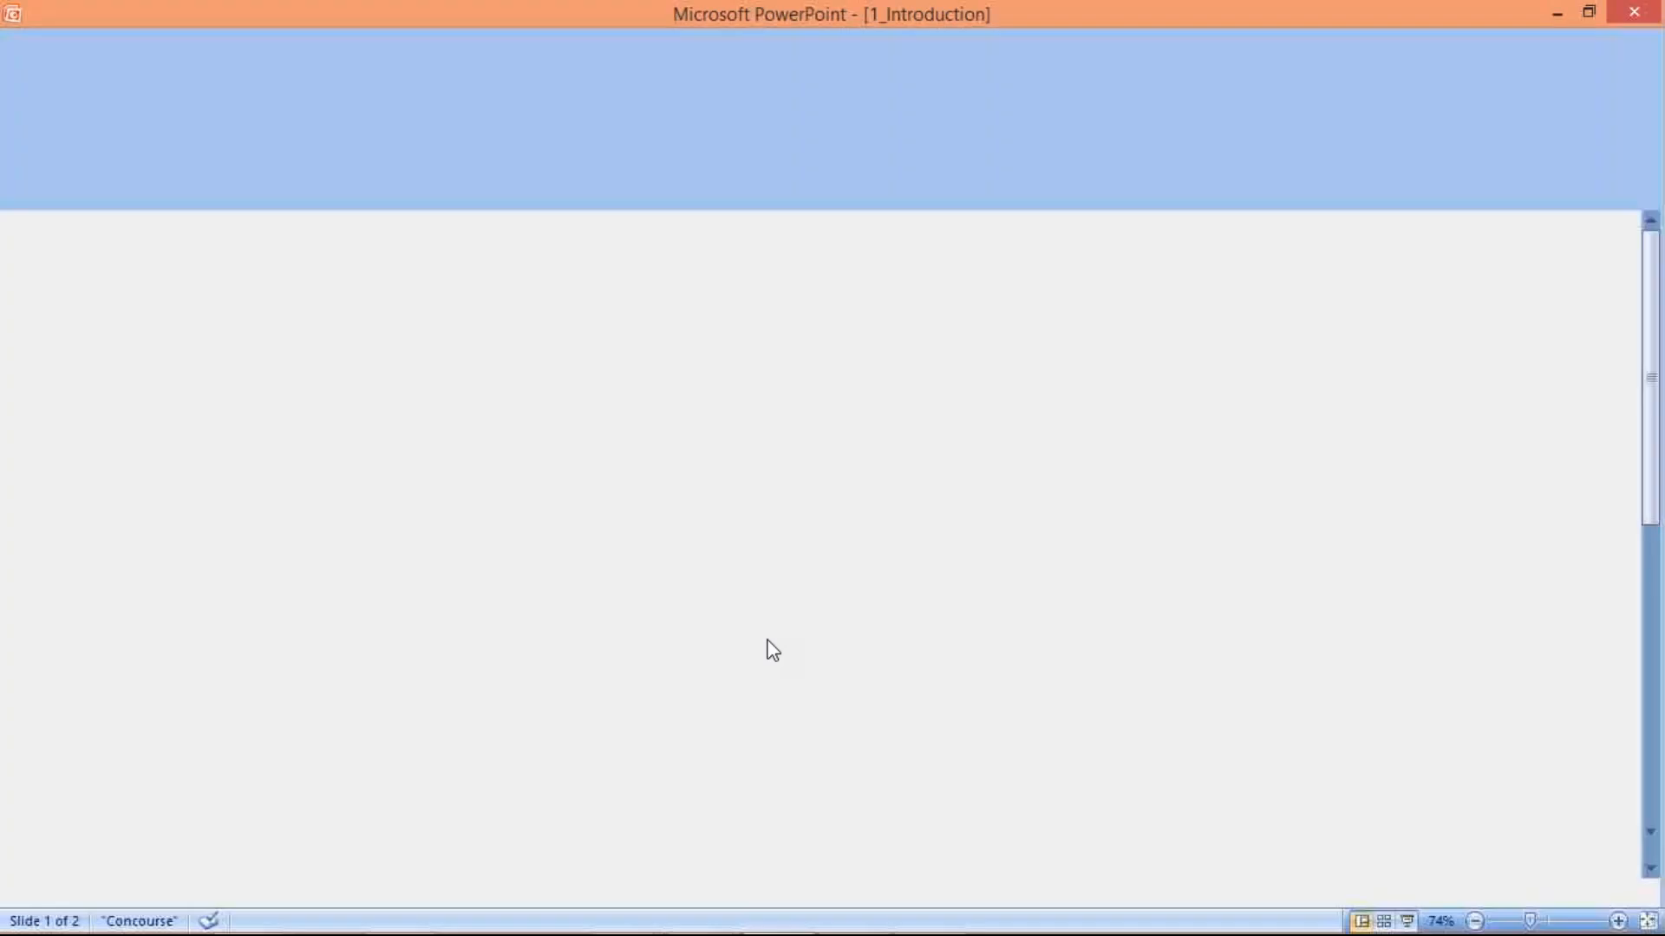